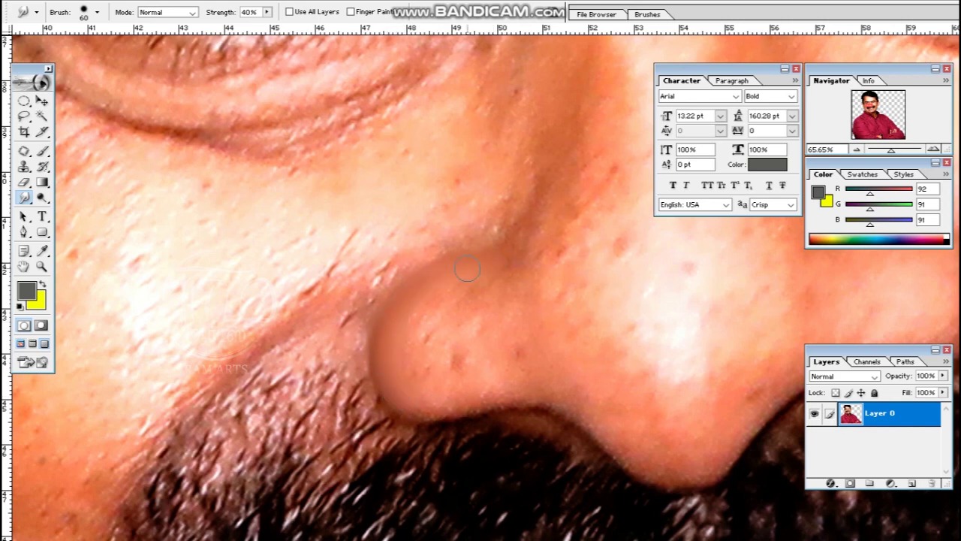
- Smudge the edge and interior of the left nostril wing smooth at 40% strength, enlarging the brush for the interior
{"action": "left_click_drag", "start_coordinate": [402, 398], "coordinate": [458, 408]}
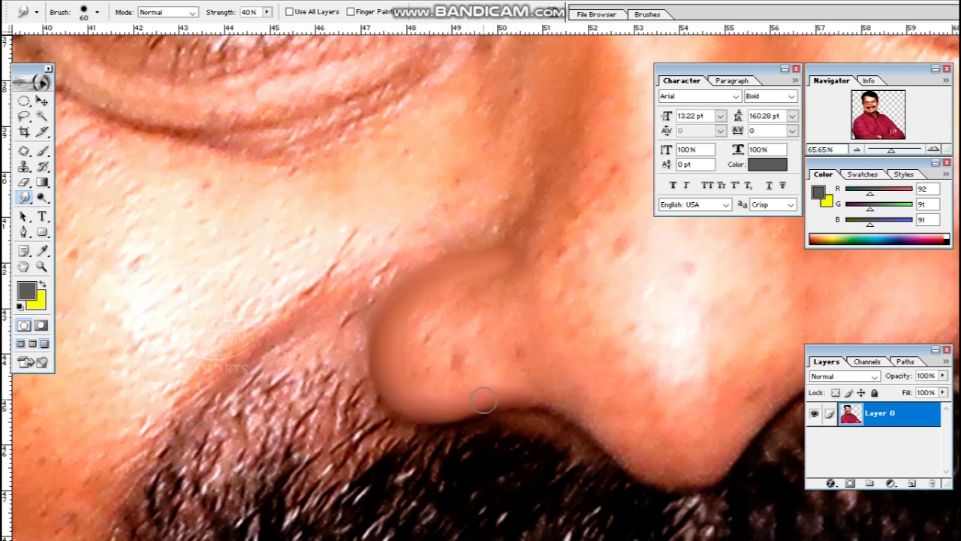
{"action": "left_click_drag", "start_coordinate": [426, 338], "coordinate": [414, 361]}
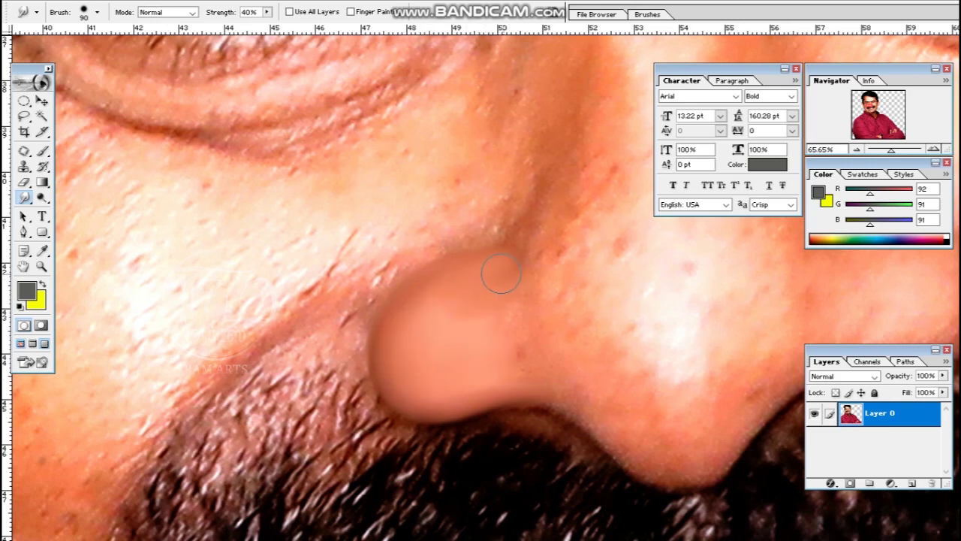
{"action": "left_click_drag", "start_coordinate": [498, 350], "coordinate": [447, 365]}
{"action": "scroll", "coordinate": [525, 397], "scroll_direction": "up", "scroll_amount": 3}
{"action": "scroll", "coordinate": [435, 333], "scroll_direction": "right", "scroll_amount": 3}
{"action": "scroll", "coordinate": [558, 437], "scroll_direction": "up", "scroll_amount": 1}
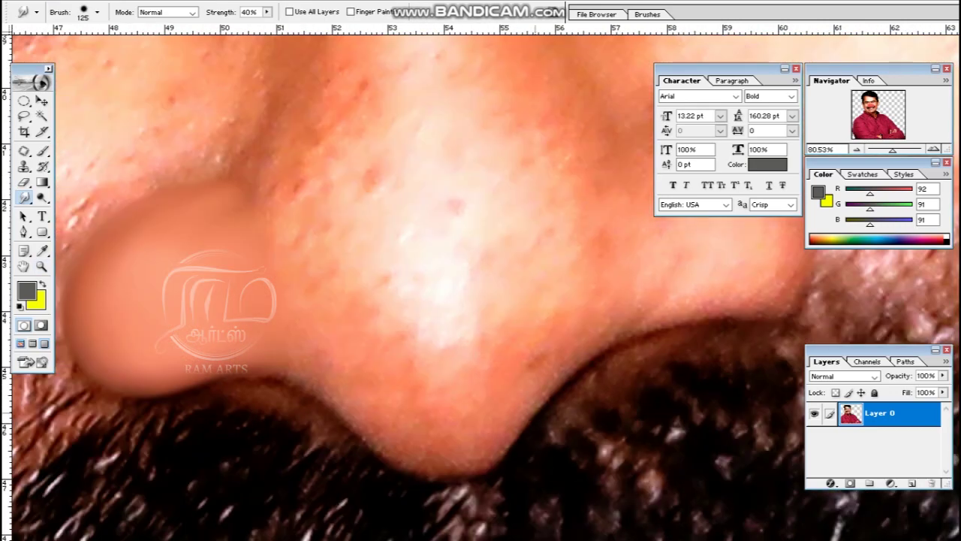
- Smudge along the lower contour of the nose tip, including the curve toward the right nostril, at 40% strength
{"action": "scroll", "coordinate": [558, 438], "scroll_direction": "down", "scroll_amount": 2}
{"action": "scroll", "coordinate": [558, 438], "scroll_direction": "right", "scroll_amount": 2}
{"action": "key", "text": "bracketleft"}
{"action": "left_click_drag", "start_coordinate": [486, 314], "coordinate": [522, 279]}
{"action": "key", "text": "bracketleft"}
{"action": "mouse_move", "coordinate": [293, 330]}
{"action": "left_mouse_down"}
{"action": "mouse_move", "coordinate": [330, 383]}
{"action": "mouse_move", "coordinate": [360, 394]}
{"action": "mouse_move", "coordinate": [421, 387]}
{"action": "left_mouse_up"}
- Smudge the bright highlight on the nose tip into a smooth vertical band with an enlarged brush
{"action": "key", "text": "bracketright"}
{"action": "key", "text": "bracketright"}
{"action": "key", "text": "bracketright"}
{"action": "key", "text": "bracketright"}
{"action": "mouse_move", "coordinate": [377, 225]}
{"action": "left_mouse_down"}
{"action": "mouse_move", "coordinate": [383, 240]}
{"action": "mouse_move", "coordinate": [382, 195]}
{"action": "left_mouse_up"}
{"action": "key", "text": "bracketleft"}
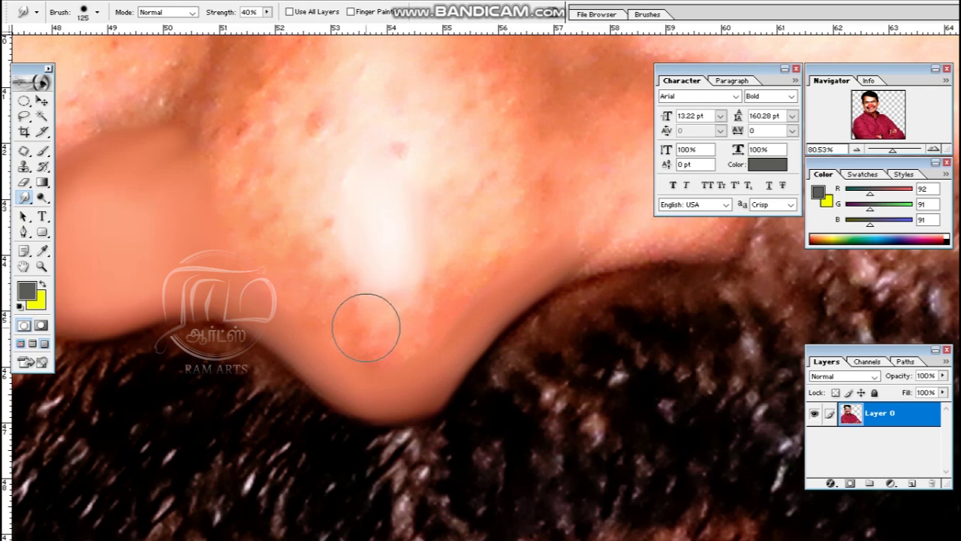
- Blend the blotchy skin below and around the nose-tip highlight, including the left side of the nose, using a brush size of 125
{"action": "mouse_move", "coordinate": [399, 328]}
{"action": "left_mouse_down"}
{"action": "mouse_move", "coordinate": [472, 292]}
{"action": "mouse_move", "coordinate": [485, 265]}
{"action": "mouse_move", "coordinate": [454, 229]}
{"action": "mouse_move", "coordinate": [443, 192]}
{"action": "mouse_move", "coordinate": [452, 272]}
{"action": "mouse_move", "coordinate": [496, 241]}
{"action": "mouse_move", "coordinate": [488, 176]}
{"action": "mouse_move", "coordinate": [468, 262]}
{"action": "left_mouse_up"}
{"action": "key", "text": "bracketleft"}
{"action": "mouse_move", "coordinate": [322, 257]}
{"action": "left_mouse_down"}
{"action": "mouse_move", "coordinate": [330, 294]}
{"action": "mouse_move", "coordinate": [370, 222]}
{"action": "left_mouse_up"}
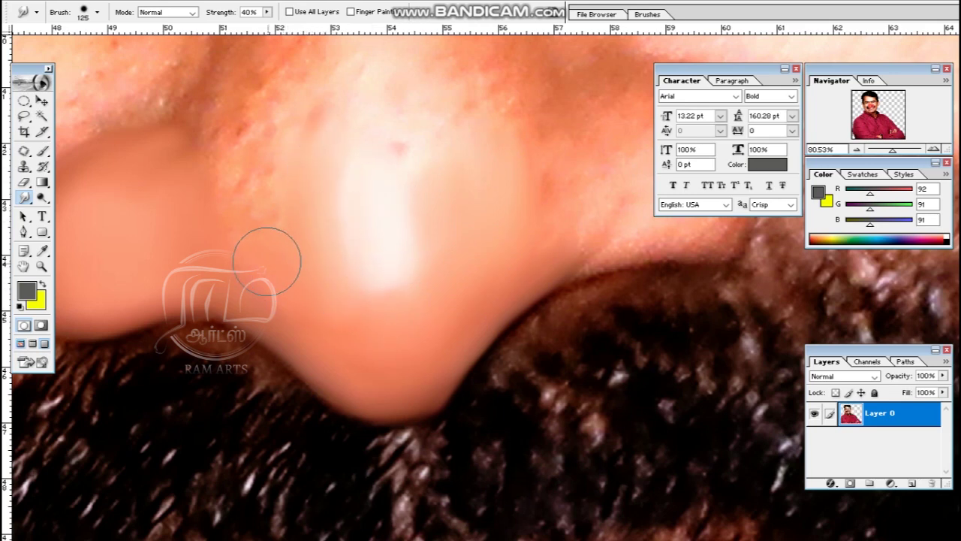
{"action": "key", "text": "bracketright"}
{"action": "key", "text": "ctrl+minus"}
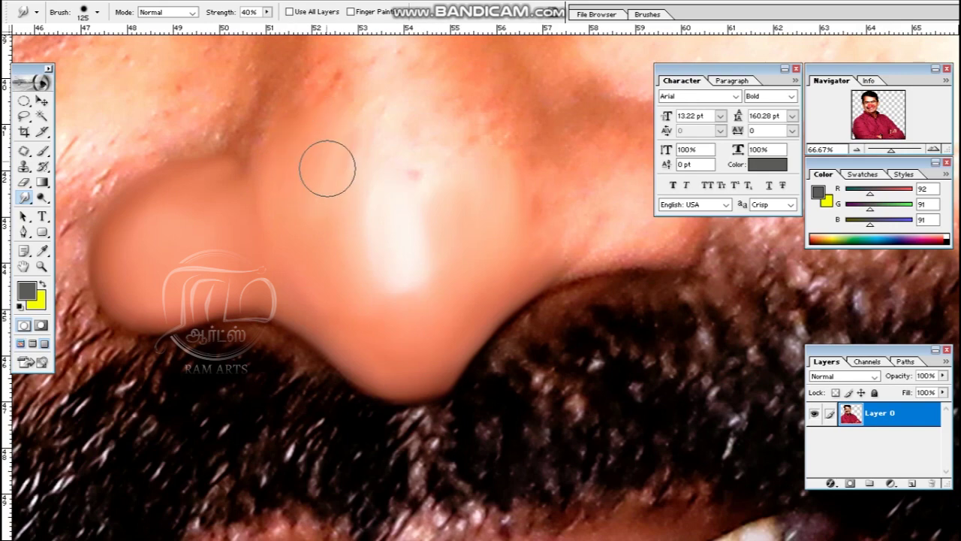
{"action": "mouse_move", "coordinate": [328, 157]}
{"action": "left_mouse_down"}
{"action": "mouse_move", "coordinate": [328, 270]}
{"action": "mouse_move", "coordinate": [306, 226]}
{"action": "mouse_move", "coordinate": [350, 311]}
{"action": "mouse_move", "coordinate": [407, 201]}
{"action": "left_mouse_up"}
- Smooth the nose bridge highlight and its left flank up to the brows, raising the Smudge strength to 60%
{"action": "key", "text": "ctrl+minus"}
{"action": "key", "text": "ctrl+minus"}
{"action": "scroll", "coordinate": [440, 206], "scroll_direction": "up", "scroll_amount": 3}
{"action": "left_click", "coordinate": [397, 392], "text": "ctrl"}
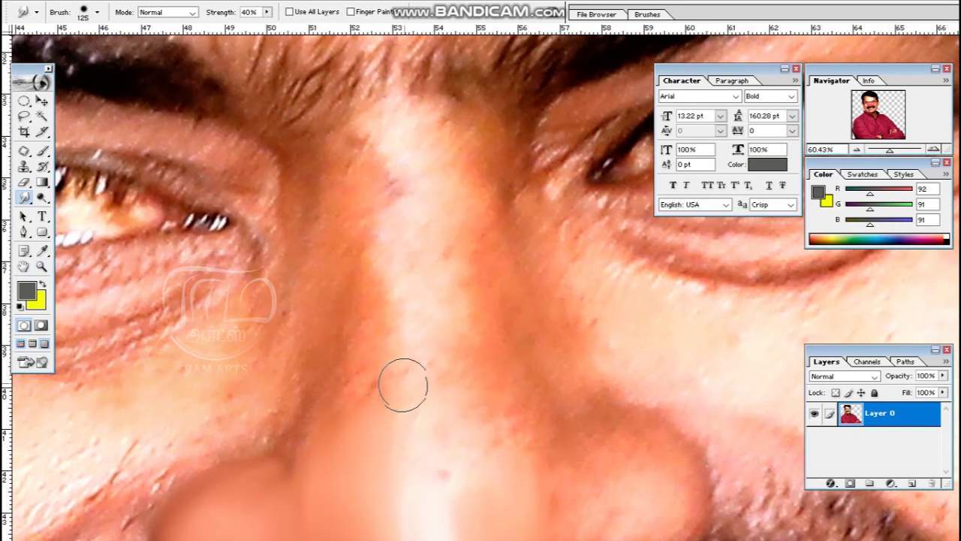
{"action": "key", "text": "bracketright"}
{"action": "left_click_drag", "start_coordinate": [425, 249], "coordinate": [414, 175]}
{"action": "key", "text": "bracketright"}
{"action": "key", "text": "bracketright"}
{"action": "key", "text": "bracketleft"}
{"action": "key", "text": "bracketleft"}
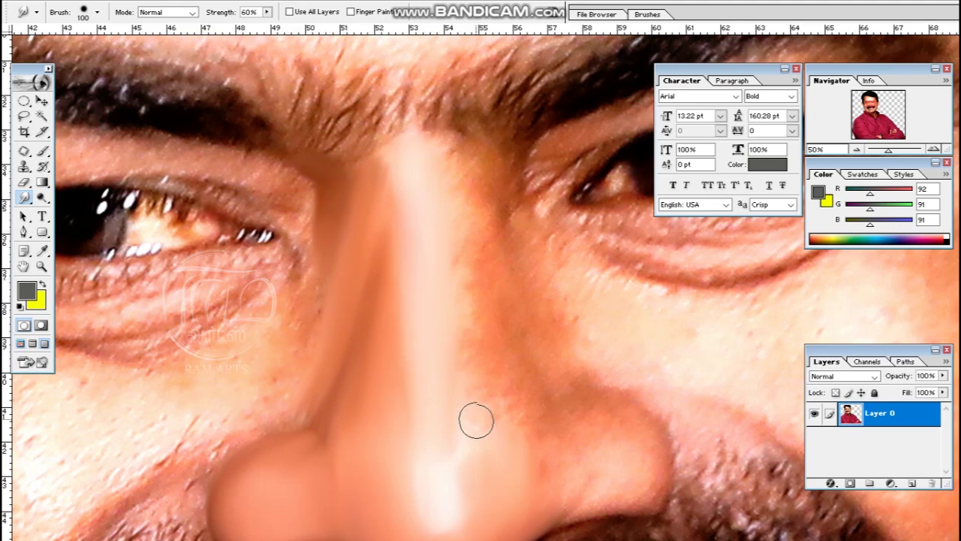
- Smudge the right flank of the nose bridge smooth with a brush size of 150 at 60% strength
{"action": "key", "text": "bracketright"}
{"action": "key", "text": "bracketright"}
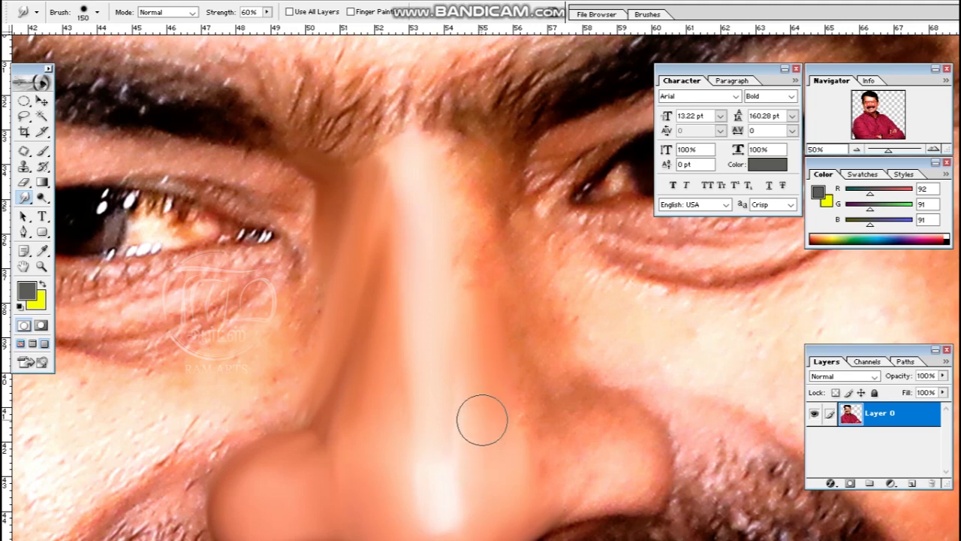
{"action": "key", "text": "bracketleft"}
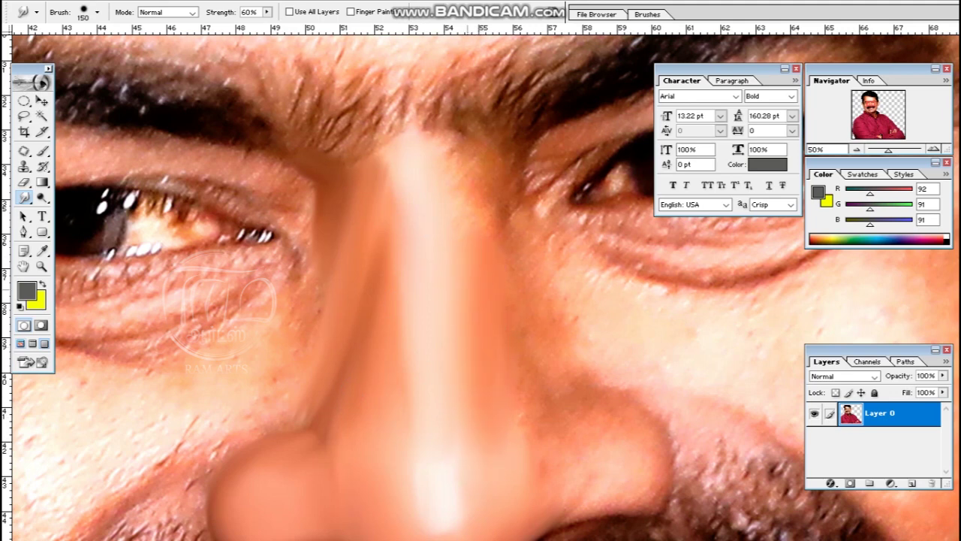
{"action": "key", "text": "bracketleft"}
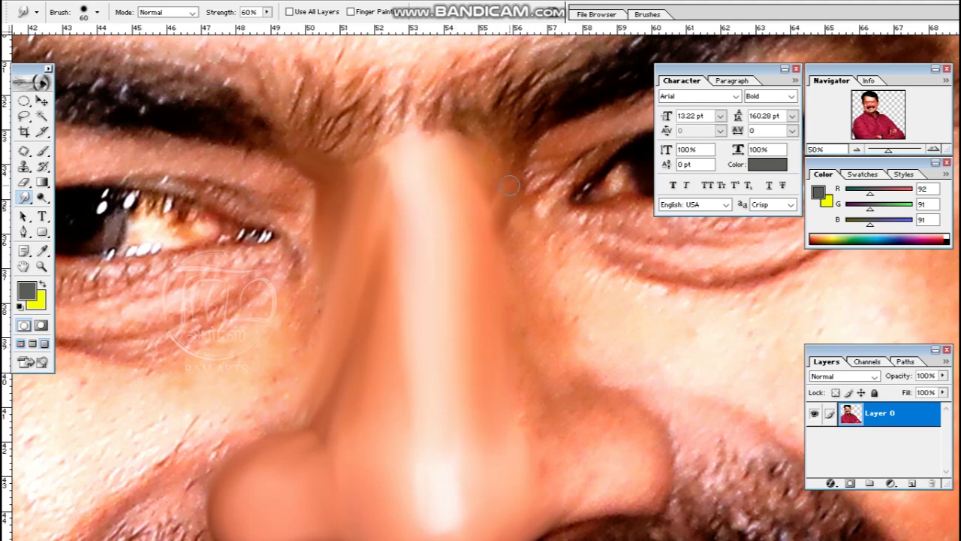
- Blend the lower right side of the nose between the bridge and the right nostril with a brush size of 150
{"action": "key", "text": "ctrl+minus"}
{"action": "key", "text": "ctrl+minus"}
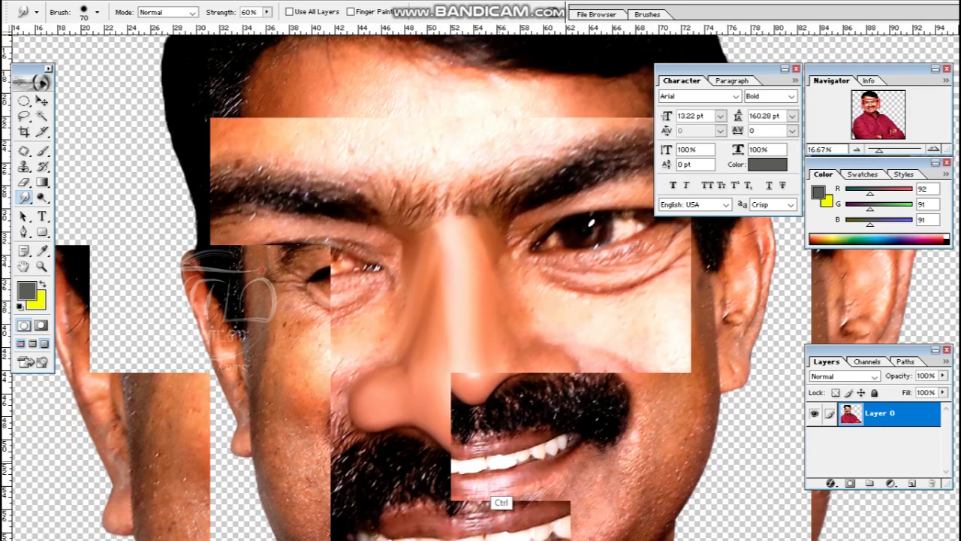
{"action": "left_click_drag", "start_coordinate": [653, 375], "coordinate": [431, 262]}
{"action": "key", "text": "bracketright"}
{"action": "key", "text": "bracketright"}
{"action": "key", "text": "bracketright"}
{"action": "key", "text": "bracketright"}
{"action": "key", "text": "bracketright"}
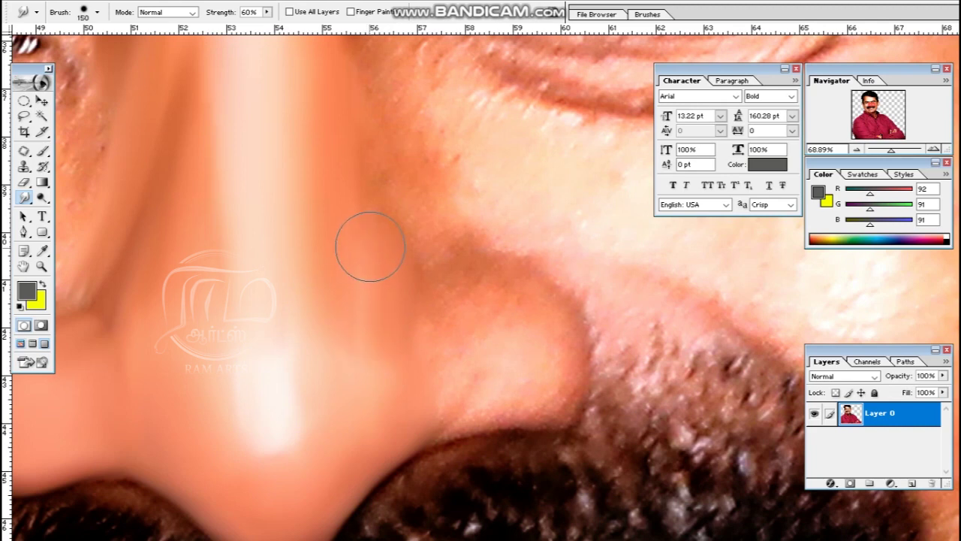
{"action": "key", "text": "bracketleft"}
{"action": "key", "text": "bracketleft"}
{"action": "key", "text": "bracketleft"}
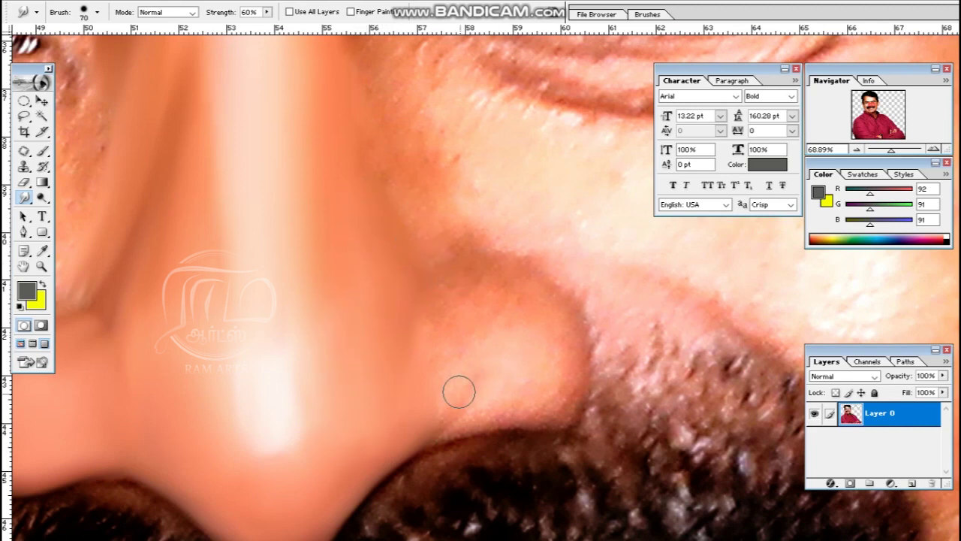
- Smudge along the lower, outer and upper edges of the right nostril wing with a brush size of 60
{"action": "scroll", "coordinate": [446, 429], "scroll_direction": "down", "scroll_amount": 3}
{"action": "key", "text": "bracketleft"}
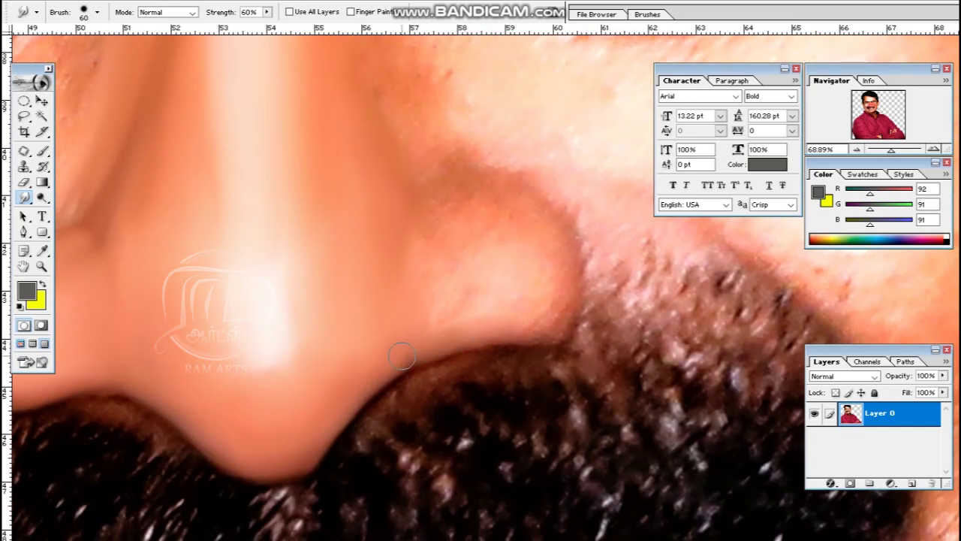
{"action": "left_click_drag", "start_coordinate": [458, 338], "coordinate": [421, 353]}
{"action": "left_click_drag", "start_coordinate": [559, 323], "coordinate": [564, 281]}
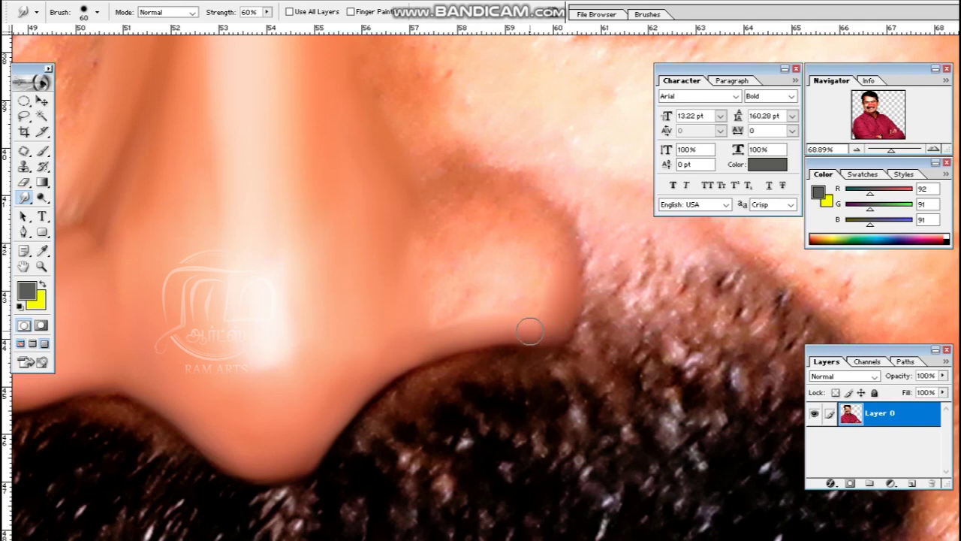
{"action": "scroll", "coordinate": [526, 326], "scroll_direction": "up", "scroll_amount": 3}
{"action": "scroll", "coordinate": [526, 325], "scroll_direction": "right", "scroll_amount": 2}
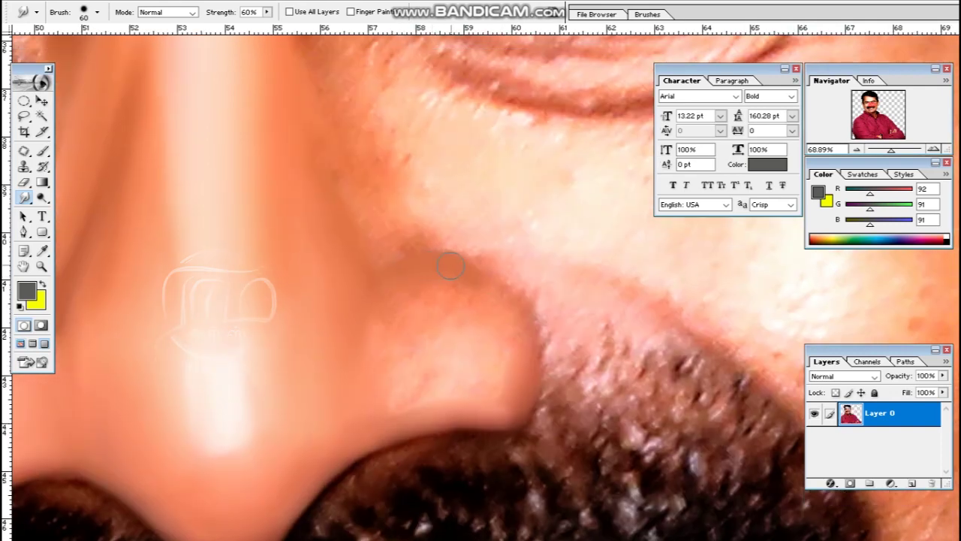
{"action": "scroll", "coordinate": [446, 266], "scroll_direction": "right", "scroll_amount": 2}
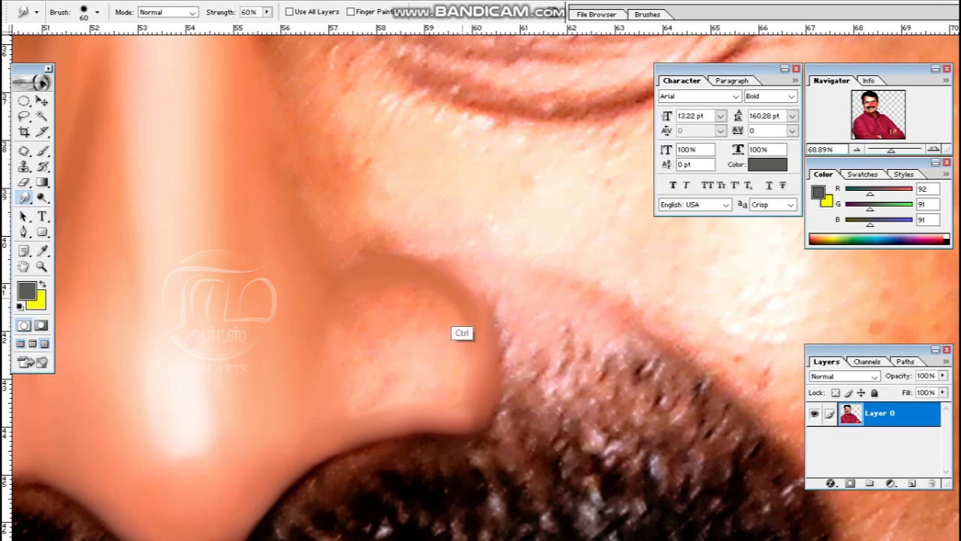
- Smooth the skin inside the right nostril wing with a brush size of 100
{"action": "key", "text": "bracketright"}
{"action": "left_click_drag", "start_coordinate": [440, 375], "coordinate": [440, 376]}
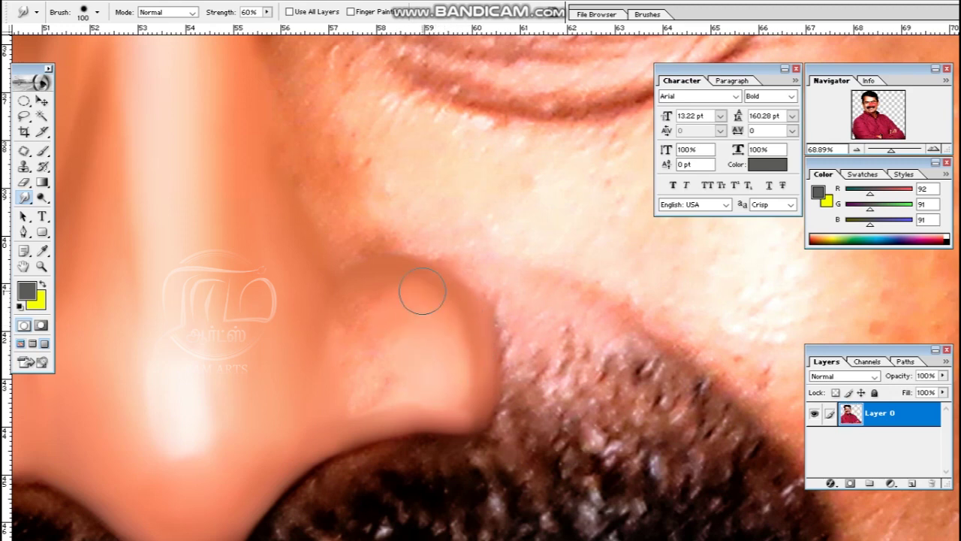
{"action": "mouse_move", "coordinate": [352, 318]}
{"action": "left_mouse_down"}
{"action": "mouse_move", "coordinate": [369, 388]}
{"action": "mouse_move", "coordinate": [368, 360]}
{"action": "mouse_move", "coordinate": [383, 388]}
{"action": "left_mouse_up"}
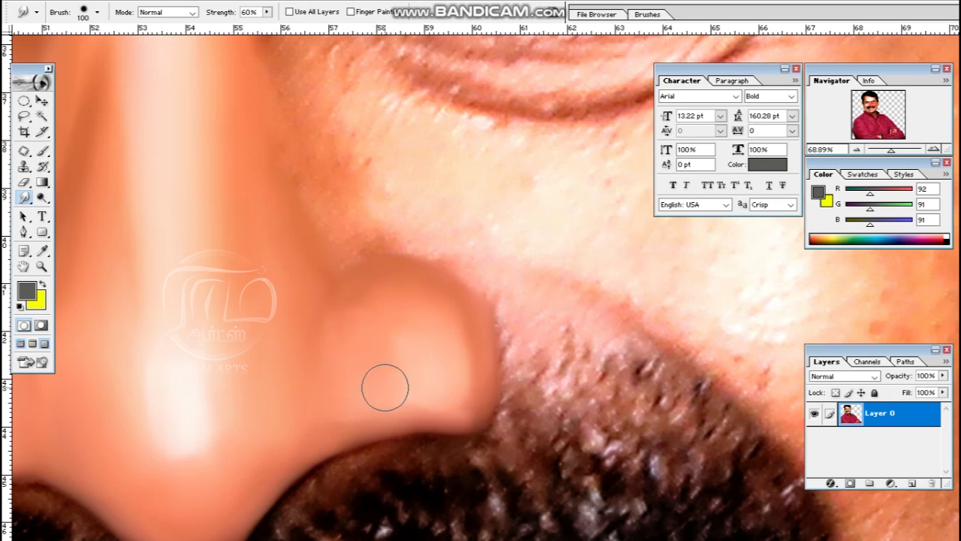
- Smudge the skin just outside the right nostril wing into a clean border with a brush size of 40
{"action": "key", "text": "bracketleft"}
{"action": "key", "text": "bracketleft"}
{"action": "key", "text": "bracketleft"}
{"action": "key", "text": "bracketleft"}
{"action": "mouse_move", "coordinate": [501, 325]}
{"action": "left_mouse_down"}
{"action": "mouse_move", "coordinate": [503, 430]}
{"action": "mouse_move", "coordinate": [492, 385]}
{"action": "mouse_move", "coordinate": [433, 376]}
{"action": "left_mouse_up"}
{"action": "left_click_drag", "start_coordinate": [438, 312], "coordinate": [450, 375]}
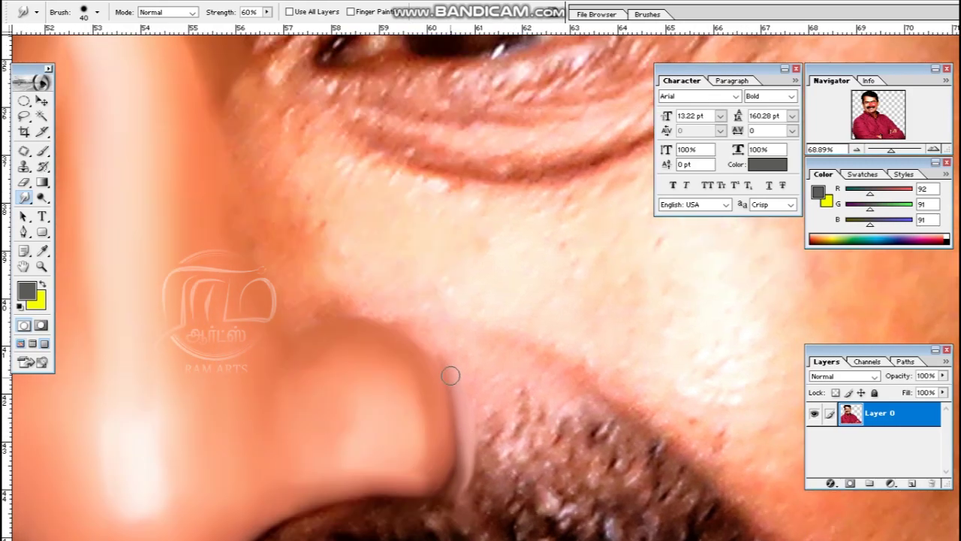
{"action": "left_click_drag", "start_coordinate": [405, 333], "coordinate": [454, 382]}
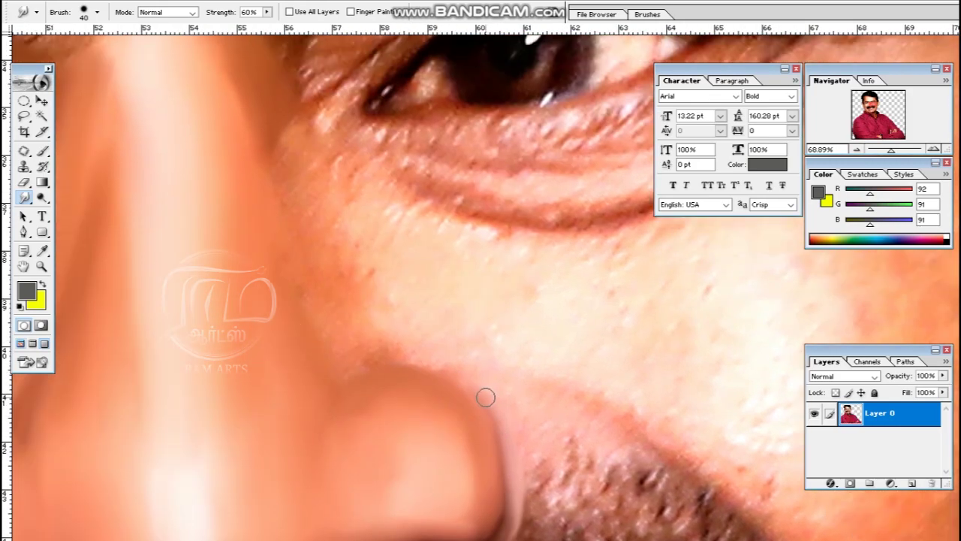
{"action": "left_click_drag", "start_coordinate": [374, 277], "coordinate": [327, 344]}
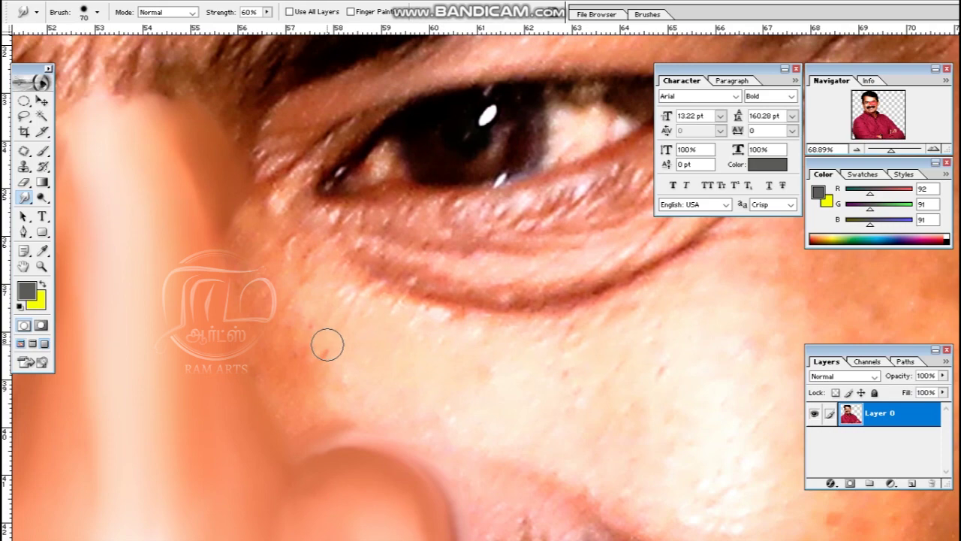
- Define the dark outer contour of the left nostril wing and smooth the shadow beneath it, reducing the brush to 30
{"action": "key", "text": "ctrl+minus"}
{"action": "key", "text": "ctrl+minus"}
{"action": "left_click", "coordinate": [421, 345], "text": "ctrl"}
{"action": "key", "text": "bracketleft"}
{"action": "key", "text": "bracketleft"}
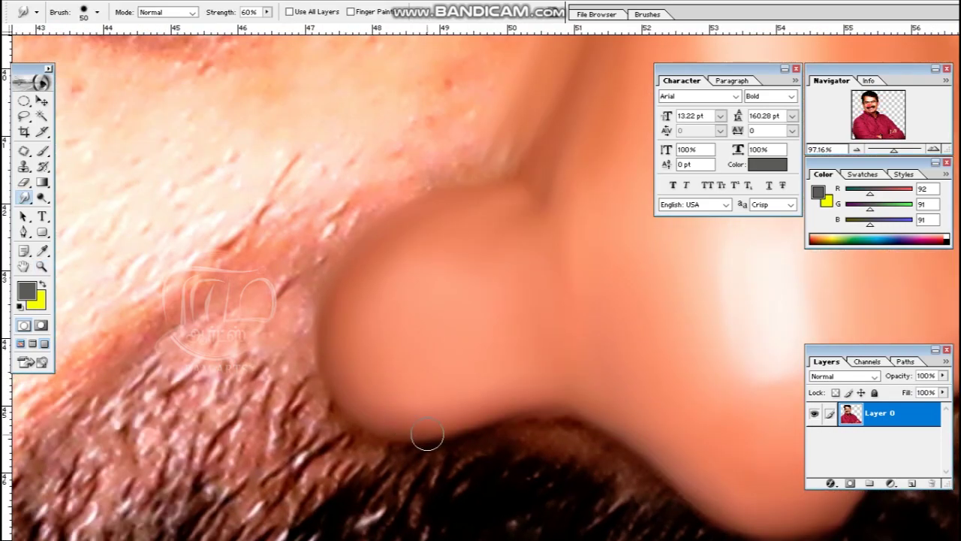
{"action": "mouse_move", "coordinate": [375, 450]}
{"action": "left_mouse_down"}
{"action": "mouse_move", "coordinate": [293, 476]}
{"action": "mouse_move", "coordinate": [240, 402]}
{"action": "left_mouse_up"}
{"action": "left_click_drag", "start_coordinate": [338, 476], "coordinate": [253, 412]}
{"action": "left_click_drag", "start_coordinate": [238, 375], "coordinate": [265, 457]}
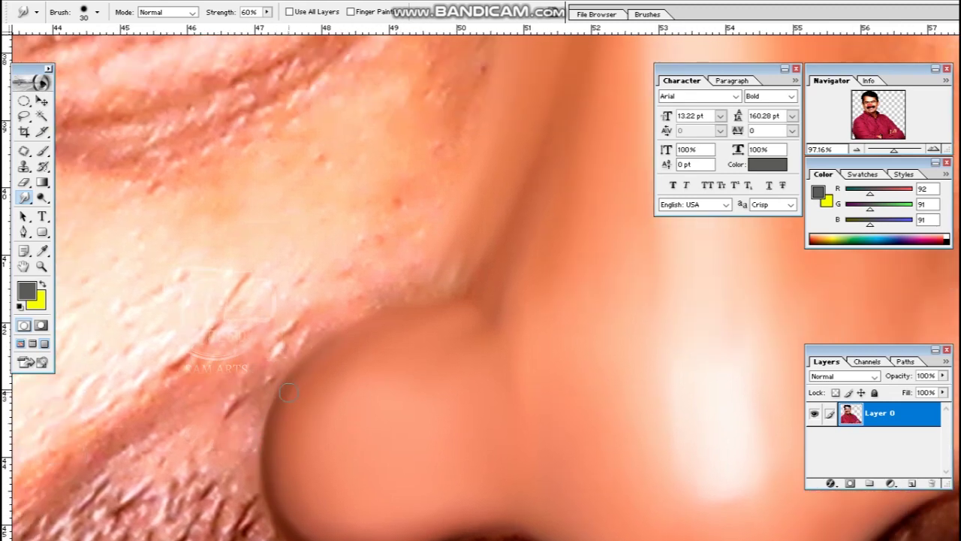
{"action": "scroll", "coordinate": [369, 297], "scroll_direction": "down", "scroll_amount": 3}
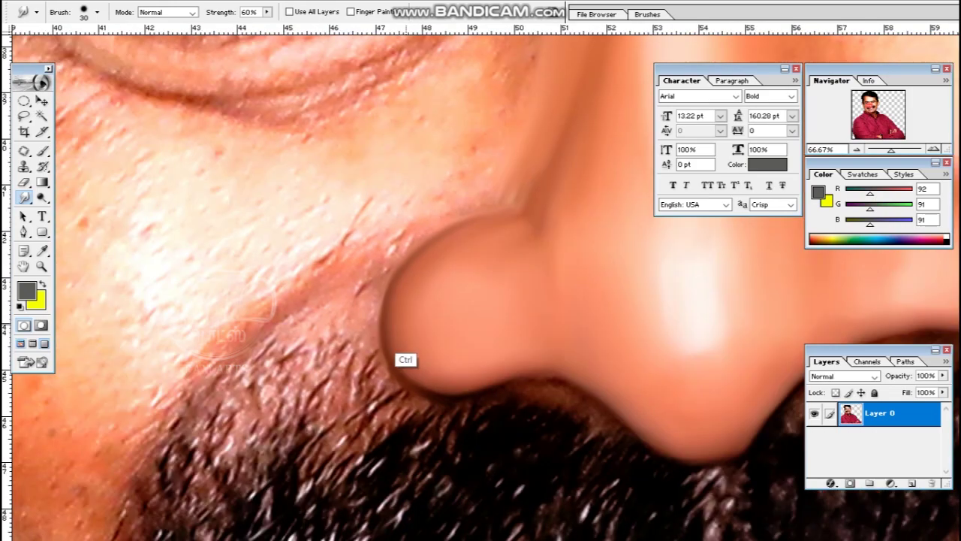
{"action": "scroll", "coordinate": [369, 296], "scroll_direction": "up", "scroll_amount": 3}
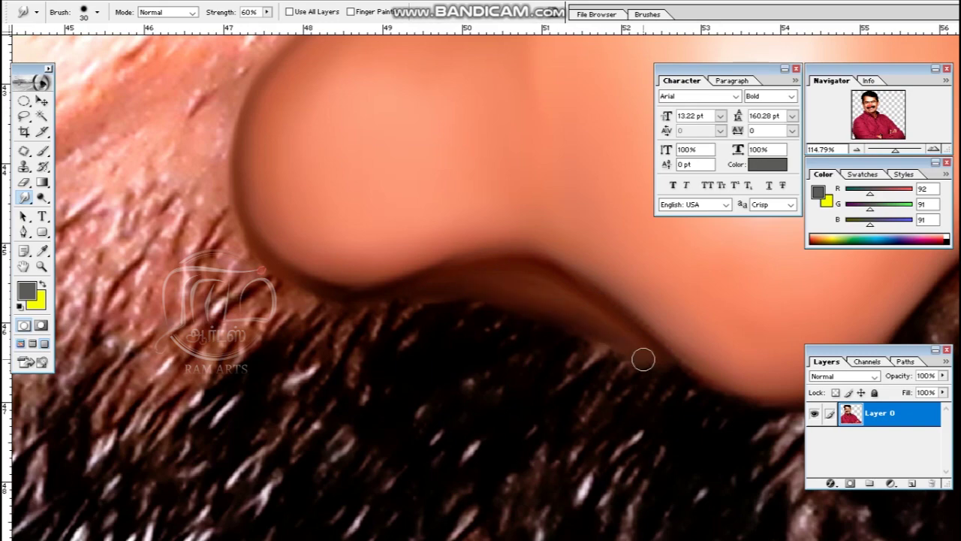
- Smudge the dark shadow under the right nostril into a smooth curved band along the top of the moustache
{"action": "scroll", "coordinate": [624, 340], "scroll_direction": "right", "scroll_amount": 5}
{"action": "scroll", "coordinate": [391, 338], "scroll_direction": "up", "scroll_amount": 1}
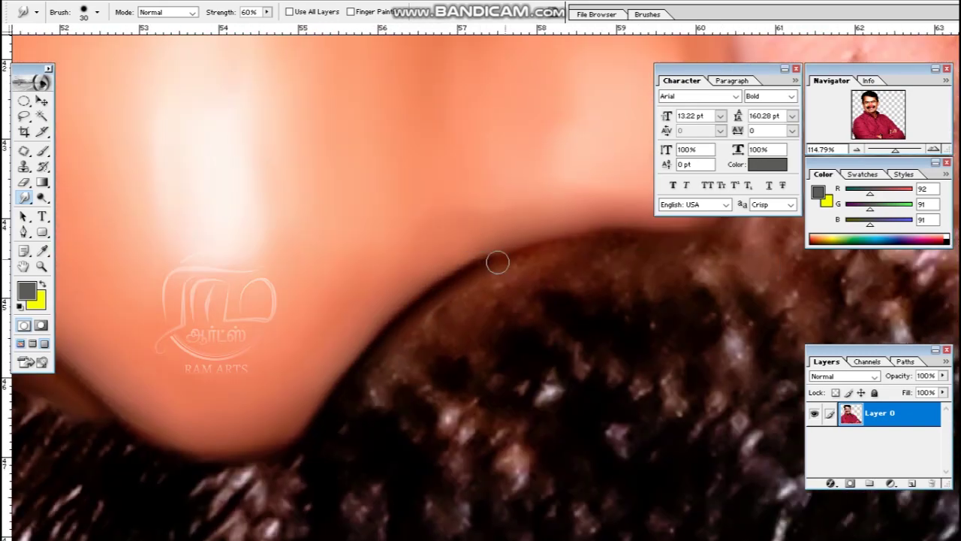
{"action": "key", "text": "bracketright"}
{"action": "key", "text": "bracketright"}
{"action": "mouse_move", "coordinate": [388, 377]}
{"action": "left_mouse_down"}
{"action": "mouse_move", "coordinate": [550, 264]}
{"action": "mouse_move", "coordinate": [577, 260]}
{"action": "mouse_move", "coordinate": [395, 385]}
{"action": "left_mouse_up"}
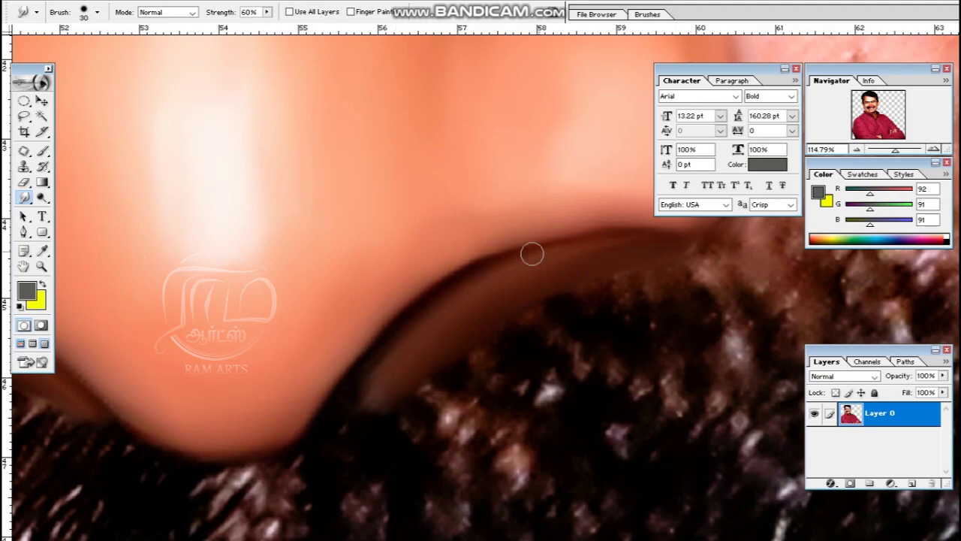
{"action": "key", "text": "ctrl+minus"}
{"action": "key", "text": "ctrl+minus"}
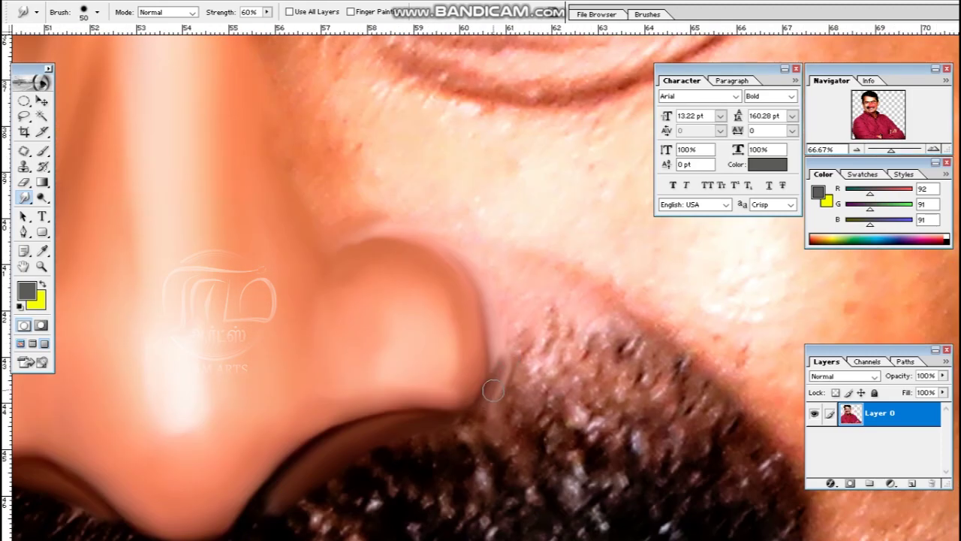
- Refine the shadow along the outer lower edge of the right nostril wing with a brush size of 50
{"action": "key", "text": "z"}
{"action": "scroll", "coordinate": [480, 300], "scroll_direction": "right", "scroll_amount": 1}
{"action": "left_click_drag", "start_coordinate": [289, 229], "coordinate": [684, 443]}
{"action": "key", "text": "r"}
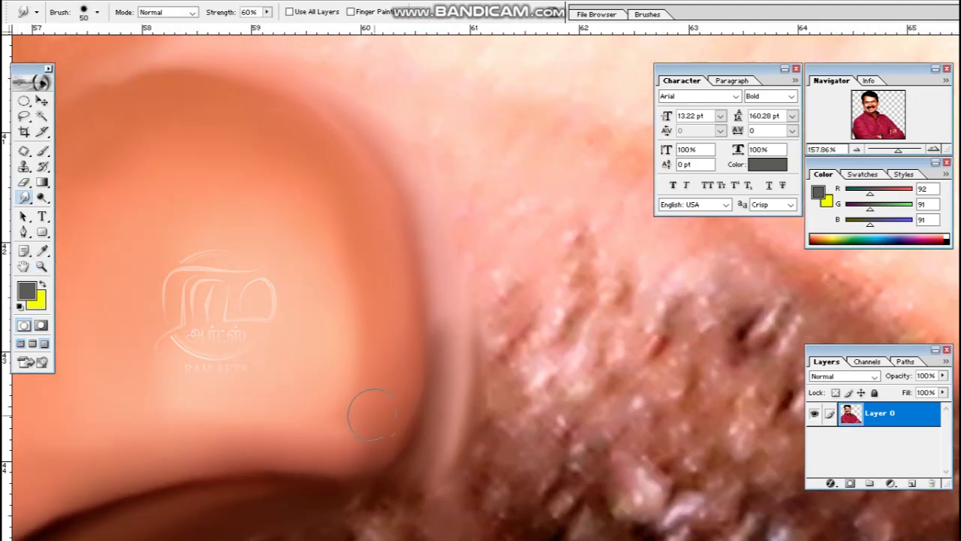
{"action": "mouse_move", "coordinate": [372, 474]}
{"action": "left_mouse_down"}
{"action": "mouse_move", "coordinate": [419, 395]}
{"action": "mouse_move", "coordinate": [413, 439]}
{"action": "mouse_move", "coordinate": [354, 221]}
{"action": "mouse_move", "coordinate": [409, 450]}
{"action": "mouse_move", "coordinate": [380, 247]}
{"action": "mouse_move", "coordinate": [415, 436]}
{"action": "mouse_move", "coordinate": [369, 262]}
{"action": "mouse_move", "coordinate": [407, 436]}
{"action": "mouse_move", "coordinate": [393, 290]}
{"action": "mouse_move", "coordinate": [428, 330]}
{"action": "mouse_move", "coordinate": [420, 349]}
{"action": "mouse_move", "coordinate": [431, 304]}
{"action": "mouse_move", "coordinate": [456, 352]}
{"action": "mouse_move", "coordinate": [339, 373]}
{"action": "mouse_move", "coordinate": [403, 350]}
{"action": "mouse_move", "coordinate": [518, 345]}
{"action": "mouse_move", "coordinate": [473, 293]}
{"action": "mouse_move", "coordinate": [489, 272]}
{"action": "mouse_move", "coordinate": [555, 300]}
{"action": "mouse_move", "coordinate": [451, 285]}
{"action": "mouse_move", "coordinate": [416, 360]}
{"action": "mouse_move", "coordinate": [575, 343]}
{"action": "mouse_move", "coordinate": [584, 310]}
{"action": "mouse_move", "coordinate": [631, 346]}
{"action": "mouse_move", "coordinate": [488, 337]}
{"action": "mouse_move", "coordinate": [364, 346]}
{"action": "left_mouse_up"}
{"action": "scroll", "coordinate": [413, 360], "scroll_direction": "up", "scroll_amount": 1}
- Smooth the stubbly skin between the right nostril, smile fold and moustache with a brush size of 90
{"action": "key", "text": "bracketright"}
{"action": "key", "text": "ctrl+minus"}
{"action": "key", "text": "ctrl+minus"}
{"action": "key", "text": "bracketright"}
{"action": "key", "text": "bracketright"}
{"action": "key", "text": "bracketright"}
{"action": "key", "text": "bracketright"}
{"action": "left_click_drag", "start_coordinate": [351, 283], "coordinate": [362, 380]}
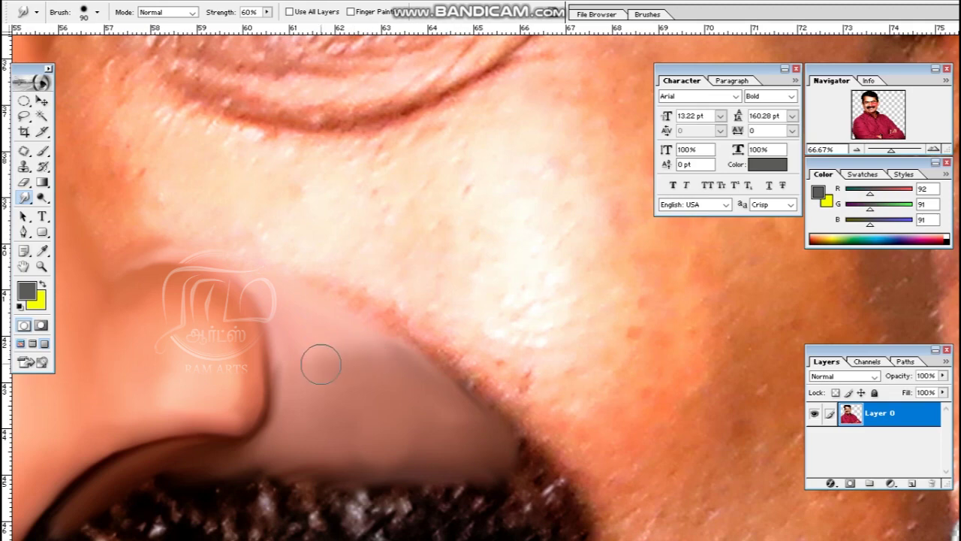
- Smooth the stubbly skin between the left nostril, smile fold and moustache with a brush size of 90
{"action": "key", "text": "ctrl+minus"}
{"action": "key", "text": "ctrl+minus"}
{"action": "key", "text": "ctrl+plus"}
{"action": "mouse_move", "coordinate": [269, 341]}
{"action": "left_mouse_down"}
{"action": "mouse_move", "coordinate": [225, 398]}
{"action": "mouse_move", "coordinate": [233, 435]}
{"action": "left_mouse_up"}
{"action": "mouse_move", "coordinate": [319, 300]}
{"action": "left_mouse_down"}
{"action": "mouse_move", "coordinate": [332, 318]}
{"action": "mouse_move", "coordinate": [359, 297]}
{"action": "mouse_move", "coordinate": [371, 351]}
{"action": "mouse_move", "coordinate": [326, 285]}
{"action": "mouse_move", "coordinate": [226, 420]}
{"action": "mouse_move", "coordinate": [389, 375]}
{"action": "mouse_move", "coordinate": [419, 392]}
{"action": "mouse_move", "coordinate": [300, 437]}
{"action": "mouse_move", "coordinate": [349, 426]}
{"action": "mouse_move", "coordinate": [274, 395]}
{"action": "mouse_move", "coordinate": [333, 385]}
{"action": "mouse_move", "coordinate": [306, 325]}
{"action": "mouse_move", "coordinate": [322, 392]}
{"action": "left_mouse_up"}
{"action": "key", "text": "ctrl+minus"}
{"action": "key", "text": "ctrl+minus"}
{"action": "key", "text": "ctrl+minus"}
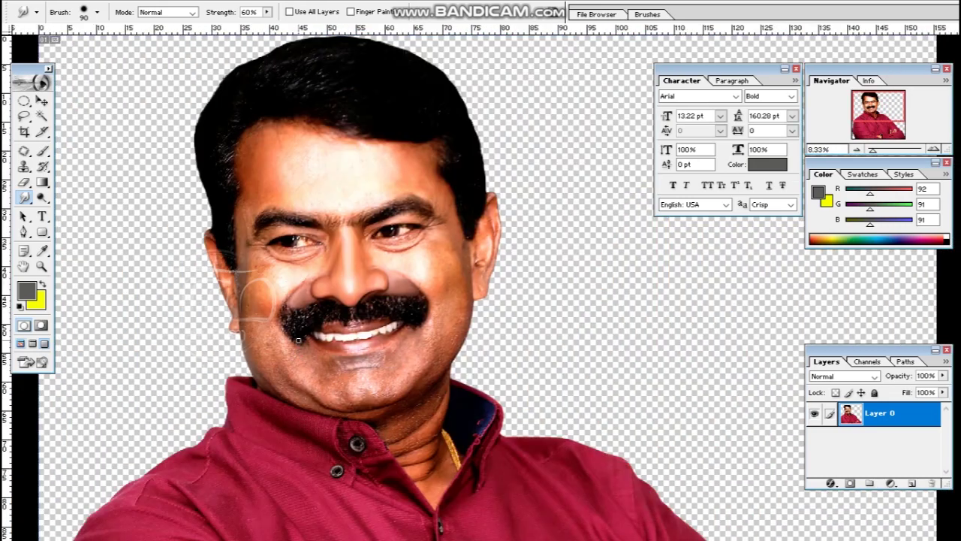
- Blend the left cheek below the eye into smooth skin tones with a brush size of up to 200 at 60% strength
{"action": "left_click_drag", "start_coordinate": [236, 168], "coordinate": [599, 372]}
{"action": "key", "text": "bracketright"}
{"action": "key", "text": "bracketright"}
{"action": "key", "text": "bracketright"}
{"action": "key", "text": "bracketright"}
{"action": "key", "text": "bracketright"}
{"action": "key", "text": "bracketright"}
{"action": "mouse_move", "coordinate": [364, 347]}
{"action": "left_mouse_down"}
{"action": "mouse_move", "coordinate": [404, 318]}
{"action": "mouse_move", "coordinate": [376, 349]}
{"action": "mouse_move", "coordinate": [326, 352]}
{"action": "mouse_move", "coordinate": [342, 404]}
{"action": "mouse_move", "coordinate": [300, 353]}
{"action": "left_mouse_up"}
{"action": "key", "text": "bracketright"}
{"action": "key", "text": "bracketleft"}
{"action": "key", "text": "bracketleft"}
{"action": "key", "text": "bracketleft"}
{"action": "mouse_move", "coordinate": [313, 319]}
{"action": "left_mouse_down"}
{"action": "mouse_move", "coordinate": [364, 288]}
{"action": "mouse_move", "coordinate": [390, 336]}
{"action": "mouse_move", "coordinate": [377, 337]}
{"action": "mouse_move", "coordinate": [396, 334]}
{"action": "mouse_move", "coordinate": [407, 311]}
{"action": "mouse_move", "coordinate": [433, 298]}
{"action": "mouse_move", "coordinate": [509, 267]}
{"action": "mouse_move", "coordinate": [459, 313]}
{"action": "mouse_move", "coordinate": [518, 278]}
{"action": "left_mouse_up"}
{"action": "key", "text": "bracketright"}
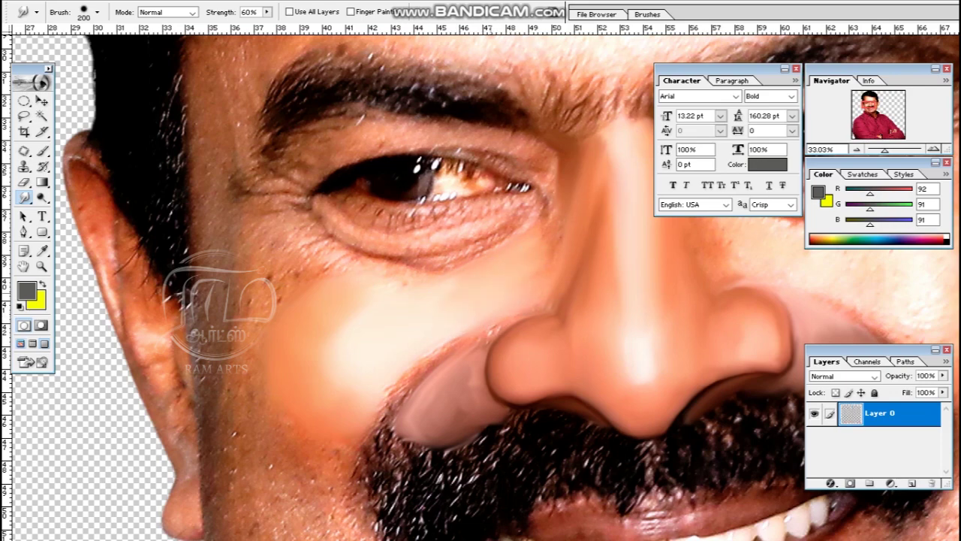
{"action": "key", "text": "ctrl+minus"}
{"action": "key", "text": "ctrl+minus"}
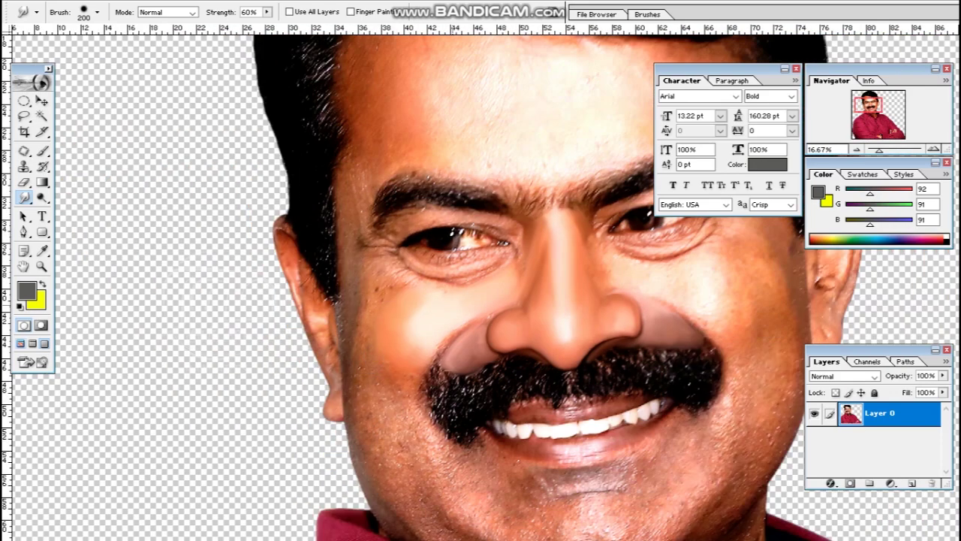
- Outline the left cheek along the smile fold with a pen path and turn it into a feathered selection
{"action": "key", "text": "z"}
{"action": "left_click_drag", "start_coordinate": [375, 241], "coordinate": [633, 377]}
{"action": "key", "text": "p"}
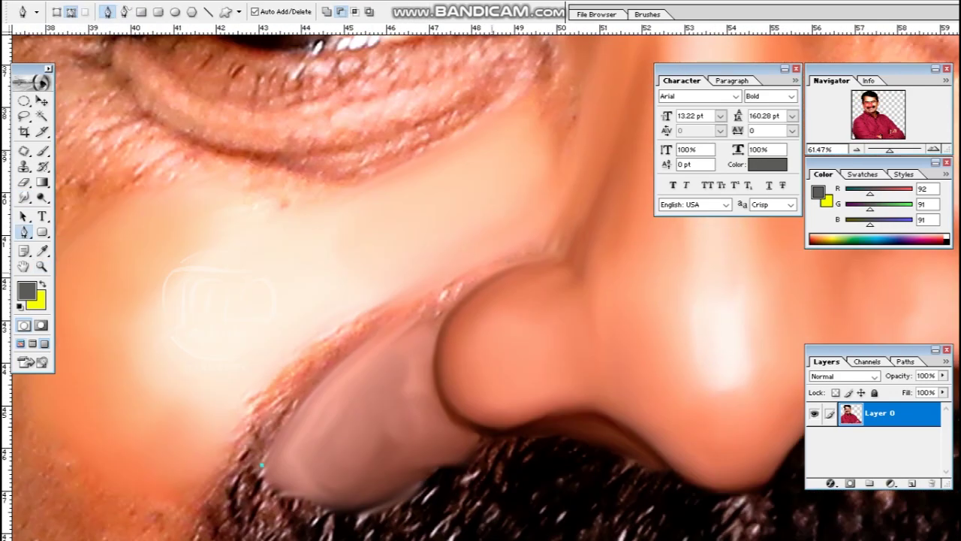
{"action": "left_click_drag", "start_coordinate": [472, 288], "coordinate": [635, 224]}
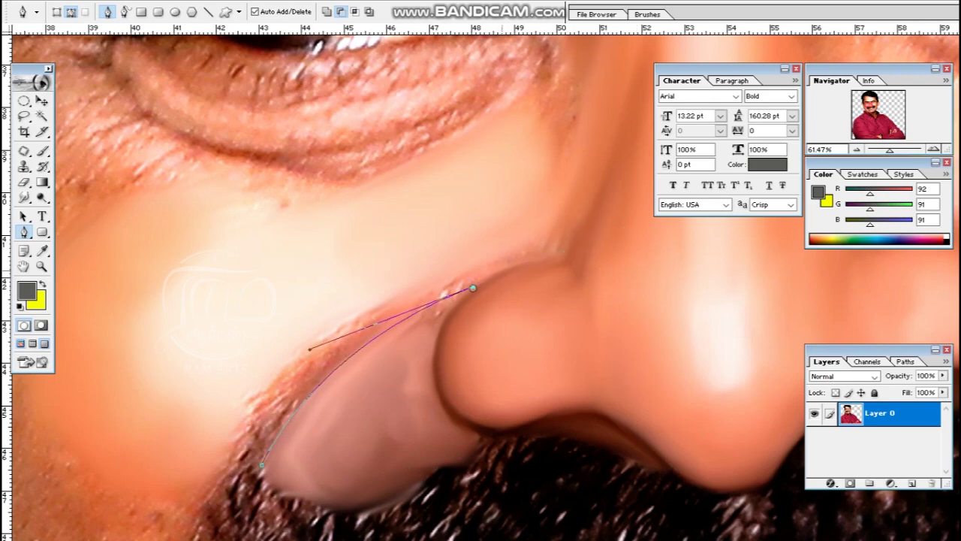
{"action": "scroll", "coordinate": [481, 300], "scroll_direction": "down", "scroll_amount": 5}
{"action": "key", "text": "ctrl+Return"}
{"action": "key", "text": "ctrl+alt+d"}
{"action": "key", "text": "Return"}
{"action": "key", "text": "r"}
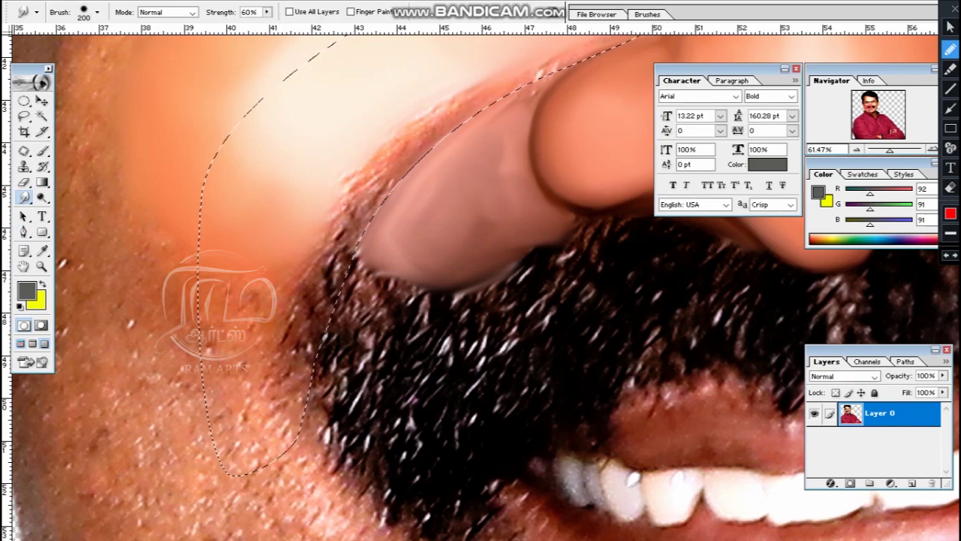
- Feather the selection again and smudge the speckled outer edge of the left smile fold into a soft shadow
{"action": "key", "text": "Tab"}
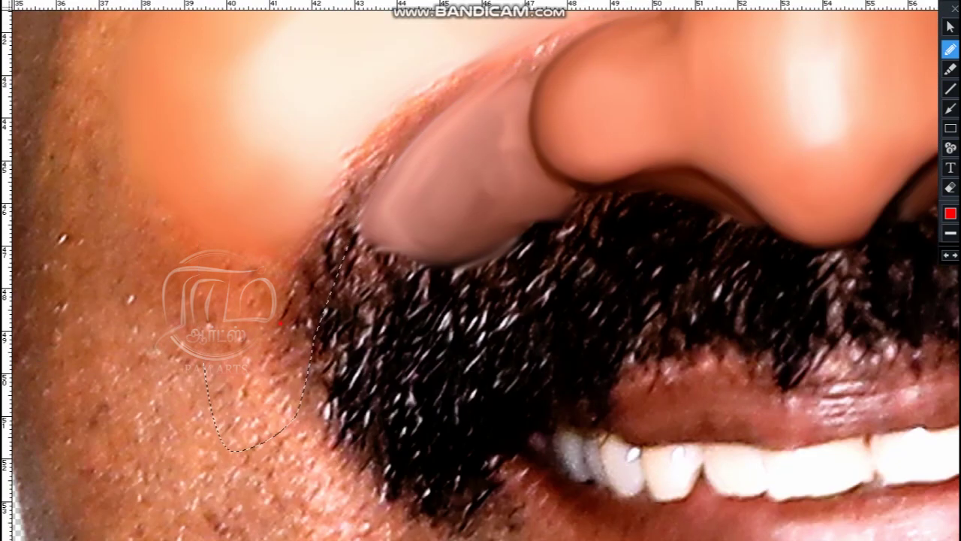
{"action": "left_click_drag", "start_coordinate": [334, 193], "coordinate": [259, 299]}
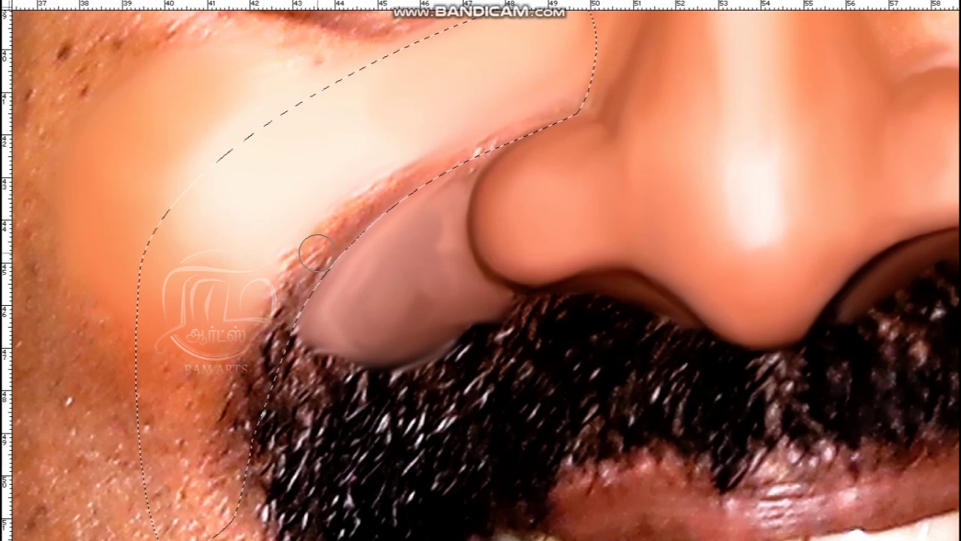
{"action": "key", "text": "ctrl+alt+d"}
{"action": "key", "text": "Return"}
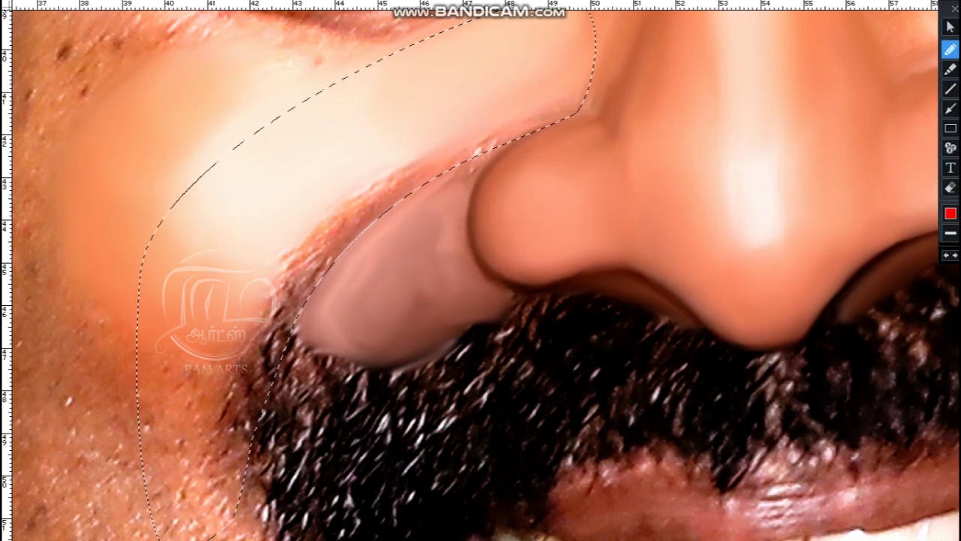
{"action": "key", "text": "Tab"}
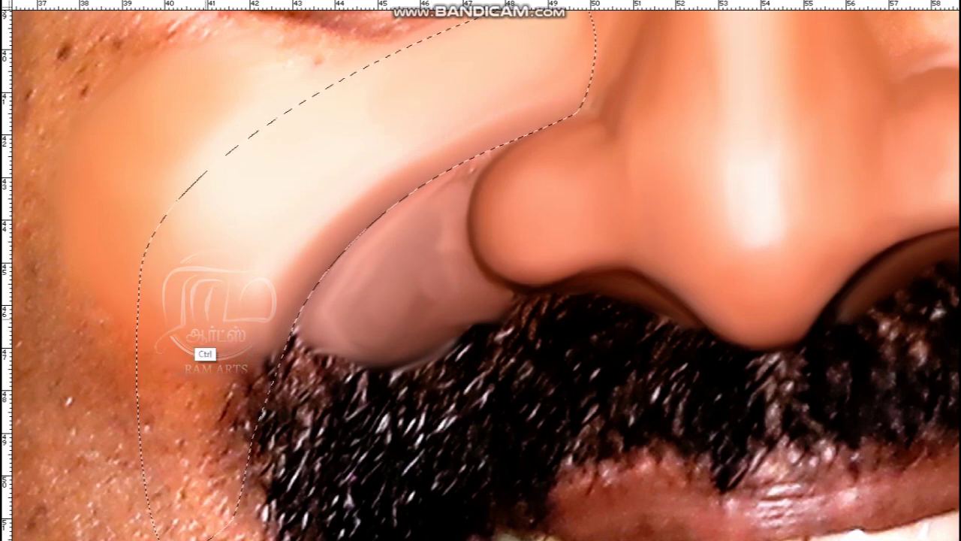
- Blend the mauve skin between the left smile fold and nostril right up to the fold's edge
{"action": "scroll", "coordinate": [205, 353], "scroll_direction": "down", "scroll_amount": 3}
{"action": "scroll", "coordinate": [307, 429], "scroll_direction": "up", "scroll_amount": 4}
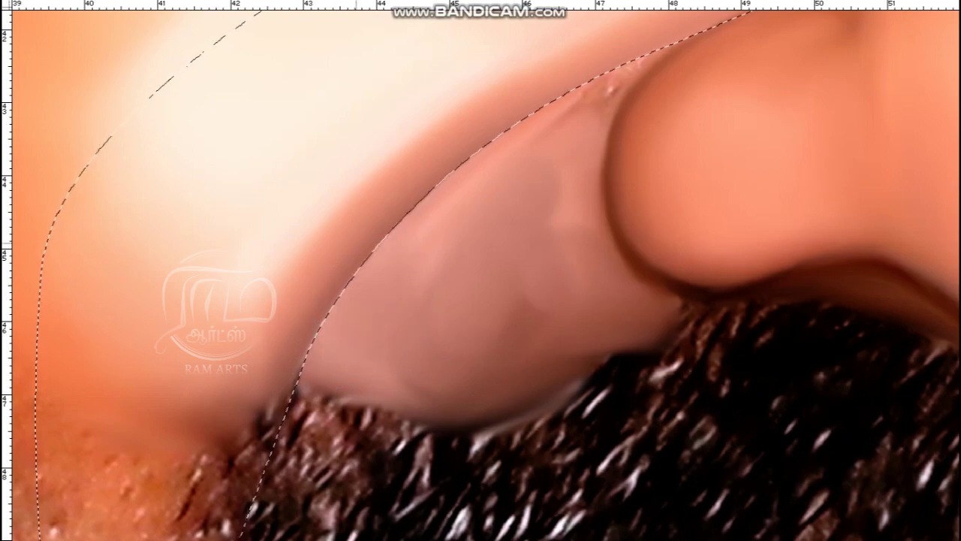
{"action": "scroll", "coordinate": [415, 290], "scroll_direction": "up", "scroll_amount": 2}
{"action": "mouse_move", "coordinate": [415, 291]}
{"action": "left_mouse_down"}
{"action": "mouse_move", "coordinate": [453, 253]}
{"action": "mouse_move", "coordinate": [479, 215]}
{"action": "left_mouse_up"}
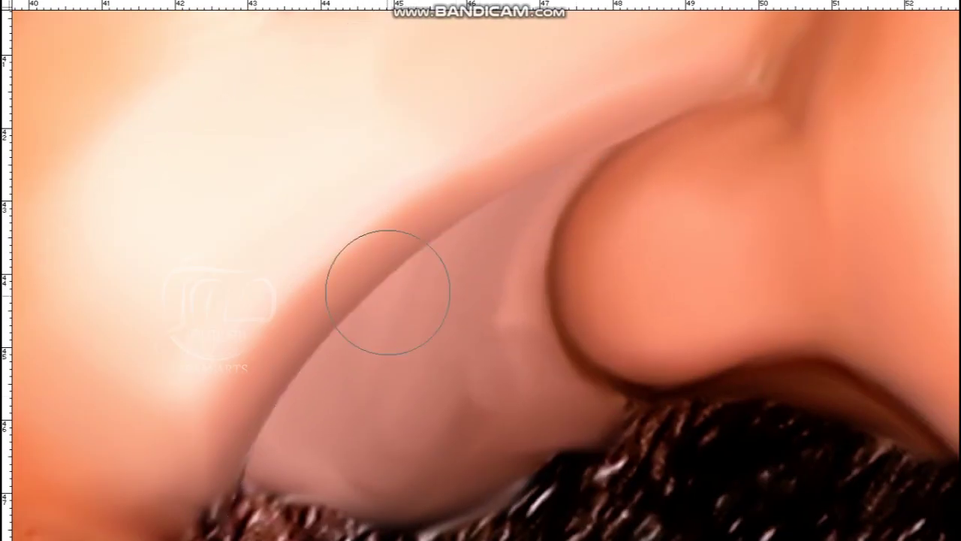
- Smooth the outer left cheek from the moustache to the sideburn and up beside the eye toward the temple
{"action": "key", "text": "ctrl+0"}
{"action": "scroll", "coordinate": [370, 254], "scroll_direction": "up", "scroll_amount": 4}
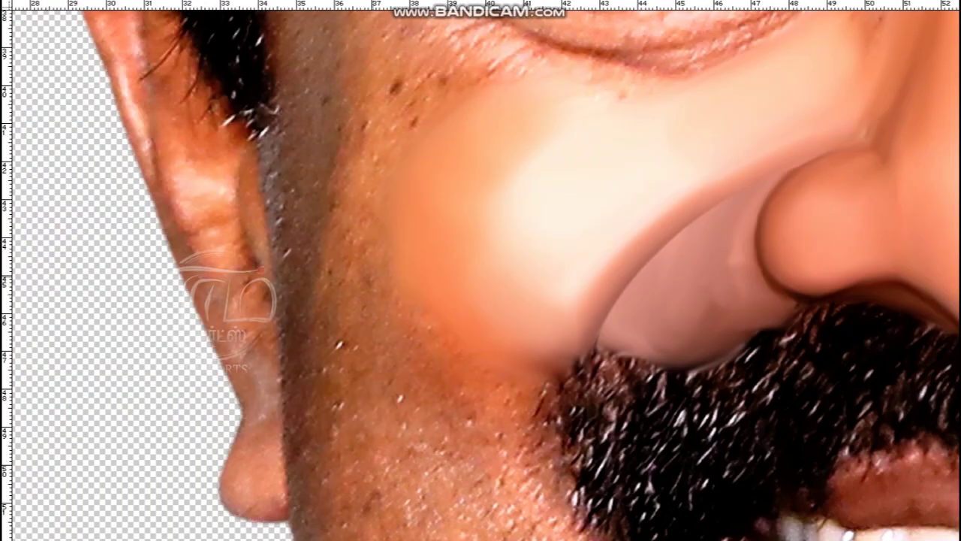
{"action": "mouse_move", "coordinate": [345, 320]}
{"action": "left_mouse_down"}
{"action": "mouse_move", "coordinate": [407, 212]}
{"action": "mouse_move", "coordinate": [370, 159]}
{"action": "left_mouse_up"}
{"action": "key", "text": "ctrl+minus"}
{"action": "mouse_move", "coordinate": [337, 428]}
{"action": "left_mouse_down"}
{"action": "mouse_move", "coordinate": [386, 429]}
{"action": "mouse_move", "coordinate": [476, 468]}
{"action": "mouse_move", "coordinate": [459, 443]}
{"action": "left_mouse_up"}
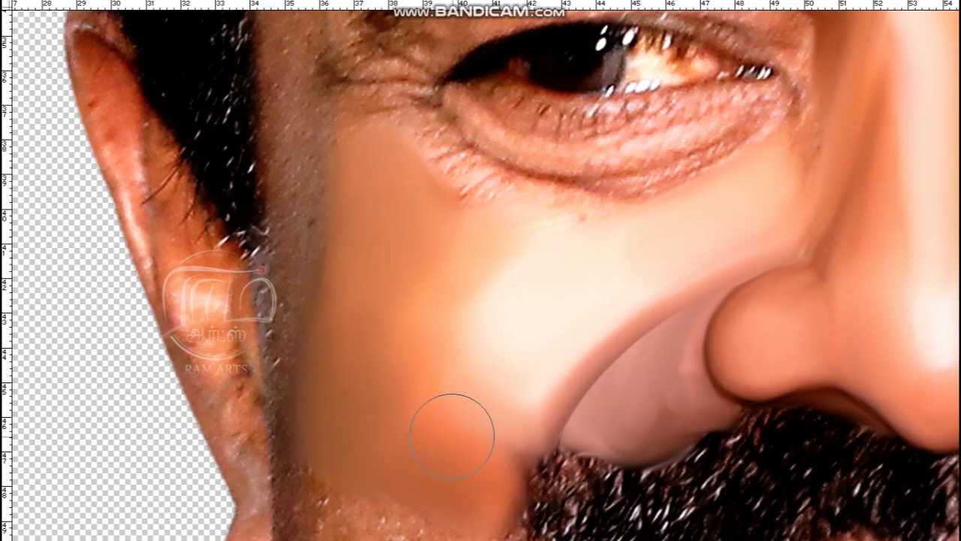
{"action": "key", "text": "ctrl+minus"}
{"action": "key", "text": "ctrl+minus"}
{"action": "key", "text": "ctrl+minus"}
{"action": "key", "text": "ctrl+plus"}
{"action": "key", "text": "ctrl+plus"}
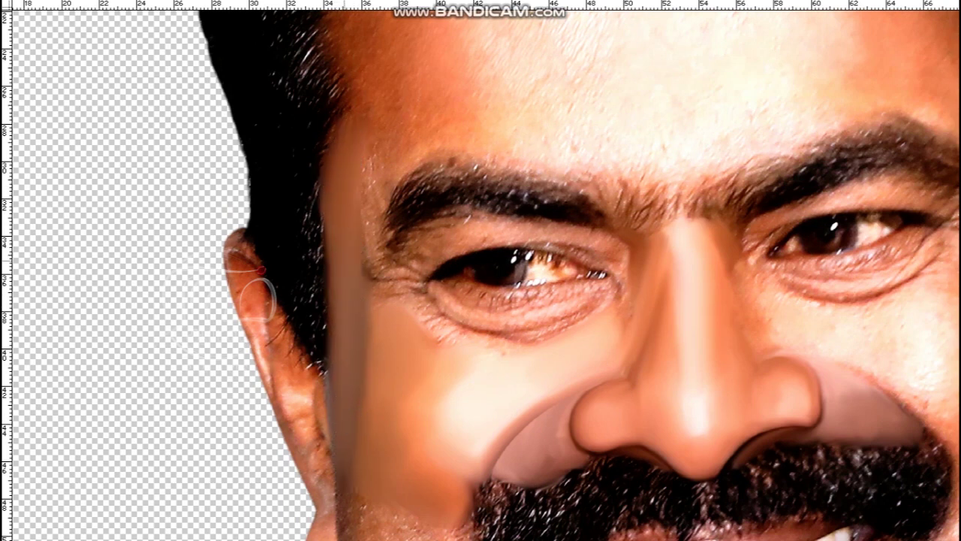
- Smooth the left side of the forehead and its hairline, reducing the brush for the skin near the hair
{"action": "scroll", "coordinate": [399, 280], "scroll_direction": "up", "scroll_amount": 3}
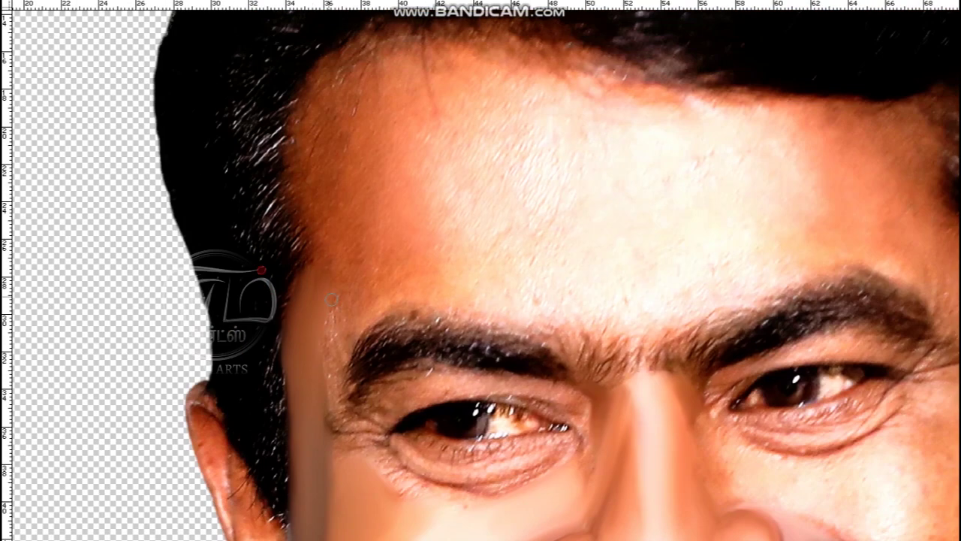
{"action": "left_click_drag", "start_coordinate": [328, 243], "coordinate": [317, 164]}
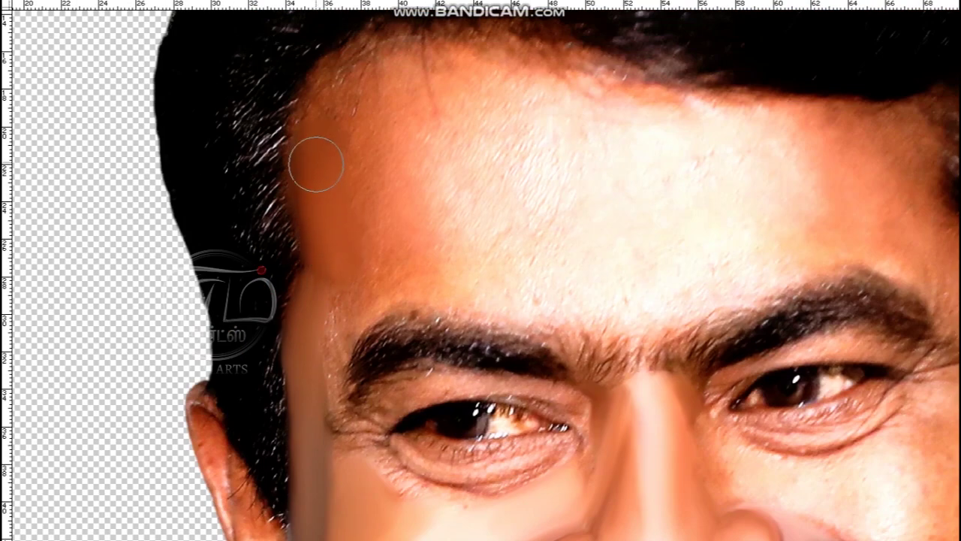
{"action": "mouse_move", "coordinate": [331, 133]}
{"action": "left_mouse_down"}
{"action": "mouse_move", "coordinate": [355, 88]}
{"action": "mouse_move", "coordinate": [374, 257]}
{"action": "left_mouse_up"}
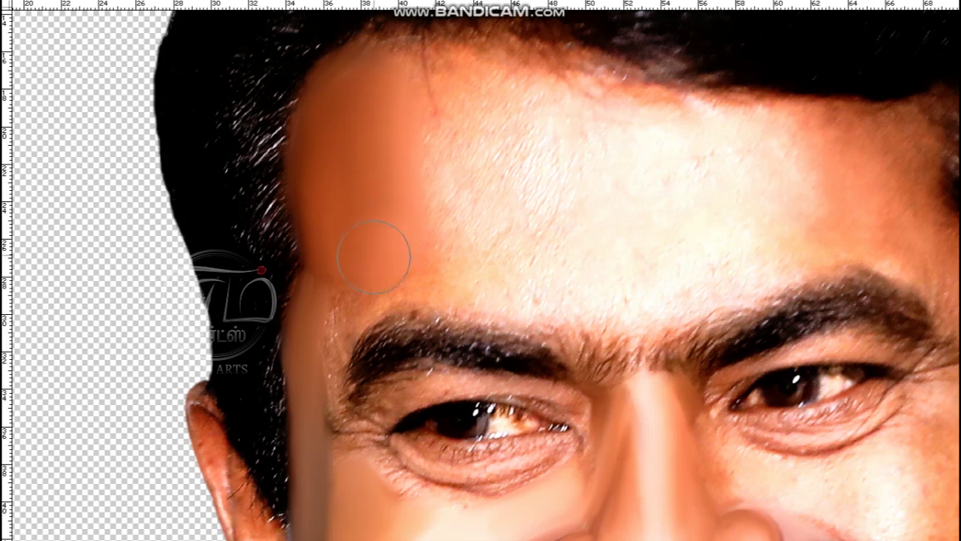
{"action": "mouse_move", "coordinate": [458, 169]}
{"action": "left_mouse_down"}
{"action": "mouse_move", "coordinate": [497, 161]}
{"action": "mouse_move", "coordinate": [478, 150]}
{"action": "mouse_move", "coordinate": [516, 149]}
{"action": "mouse_move", "coordinate": [510, 169]}
{"action": "mouse_move", "coordinate": [511, 125]}
{"action": "mouse_move", "coordinate": [480, 156]}
{"action": "left_mouse_up"}
{"action": "key", "text": "bracketleft"}
{"action": "key", "text": "bracketleft"}
{"action": "key", "text": "bracketleft"}
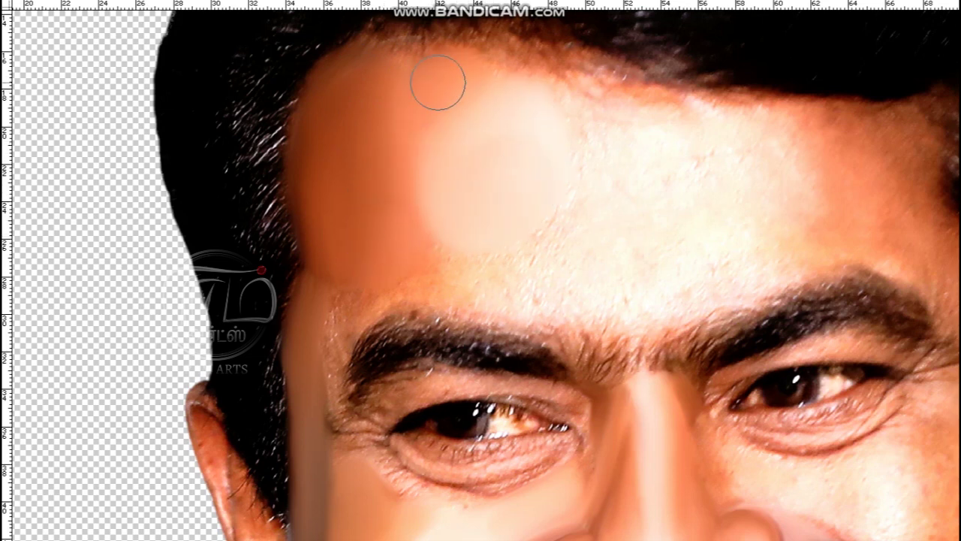
{"action": "key", "text": "bracketleft"}
{"action": "mouse_move", "coordinate": [405, 64]}
{"action": "left_mouse_down"}
{"action": "mouse_move", "coordinate": [397, 43]}
{"action": "mouse_move", "coordinate": [480, 41]}
{"action": "left_mouse_up"}
{"action": "mouse_move", "coordinate": [381, 43]}
{"action": "left_mouse_down"}
{"action": "mouse_move", "coordinate": [518, 45]}
{"action": "mouse_move", "coordinate": [531, 55]}
{"action": "mouse_move", "coordinate": [474, 160]}
{"action": "left_mouse_up"}
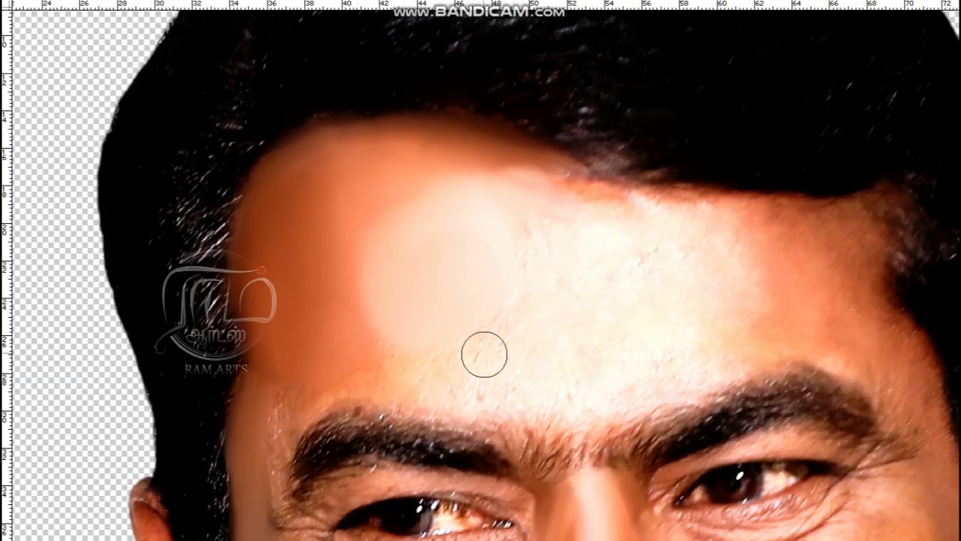
- Smooth the middle and right side of the forehead, along the hairline and down to the eyebrows
{"action": "mouse_move", "coordinate": [506, 343]}
{"action": "left_mouse_down"}
{"action": "mouse_move", "coordinate": [540, 242]}
{"action": "mouse_move", "coordinate": [695, 244]}
{"action": "mouse_move", "coordinate": [637, 332]}
{"action": "left_mouse_up"}
{"action": "key", "text": "["}
{"action": "key", "text": "["}
{"action": "key", "text": "["}
{"action": "mouse_move", "coordinate": [605, 175]}
{"action": "left_mouse_down"}
{"action": "mouse_move", "coordinate": [751, 188]}
{"action": "mouse_move", "coordinate": [778, 247]}
{"action": "mouse_move", "coordinate": [765, 208]}
{"action": "mouse_move", "coordinate": [774, 219]}
{"action": "mouse_move", "coordinate": [852, 232]}
{"action": "mouse_move", "coordinate": [791, 254]}
{"action": "mouse_move", "coordinate": [794, 307]}
{"action": "mouse_move", "coordinate": [851, 277]}
{"action": "mouse_move", "coordinate": [856, 289]}
{"action": "mouse_move", "coordinate": [871, 218]}
{"action": "left_mouse_up"}
{"action": "key", "text": "]"}
{"action": "key", "text": "]"}
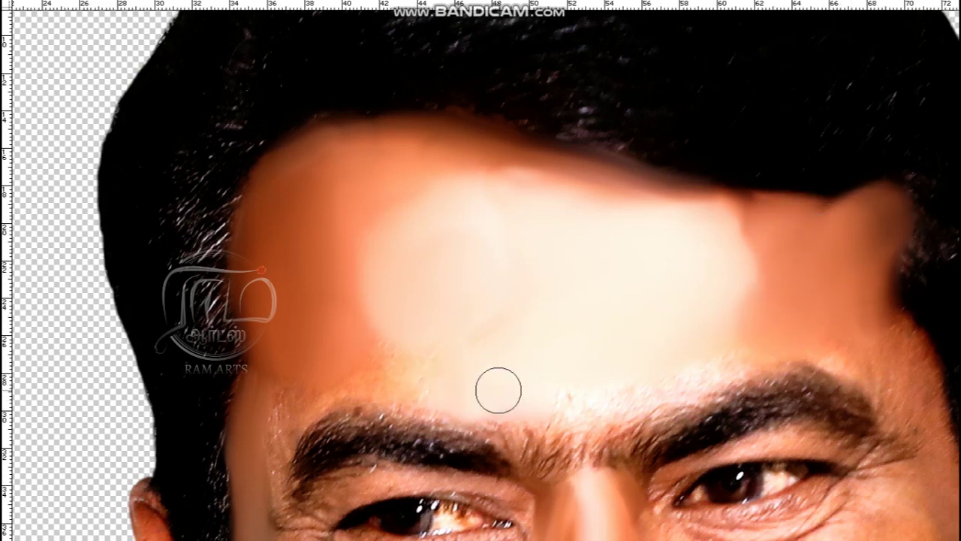
{"action": "left_click_drag", "start_coordinate": [651, 394], "coordinate": [586, 369]}
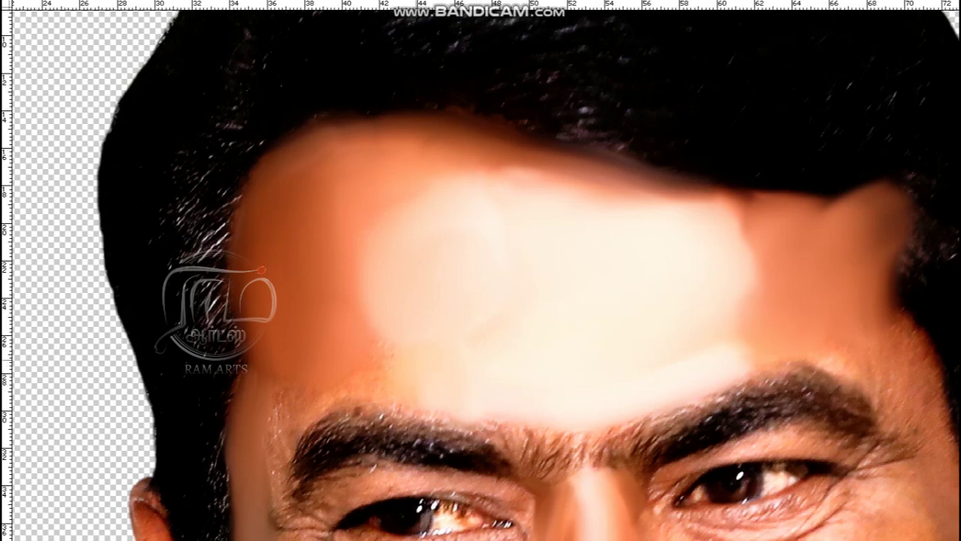
- Blend the skin above the left eyebrow and the temples beside both eyes into smooth tones
{"action": "left_click_drag", "start_coordinate": [281, 410], "coordinate": [364, 298]}
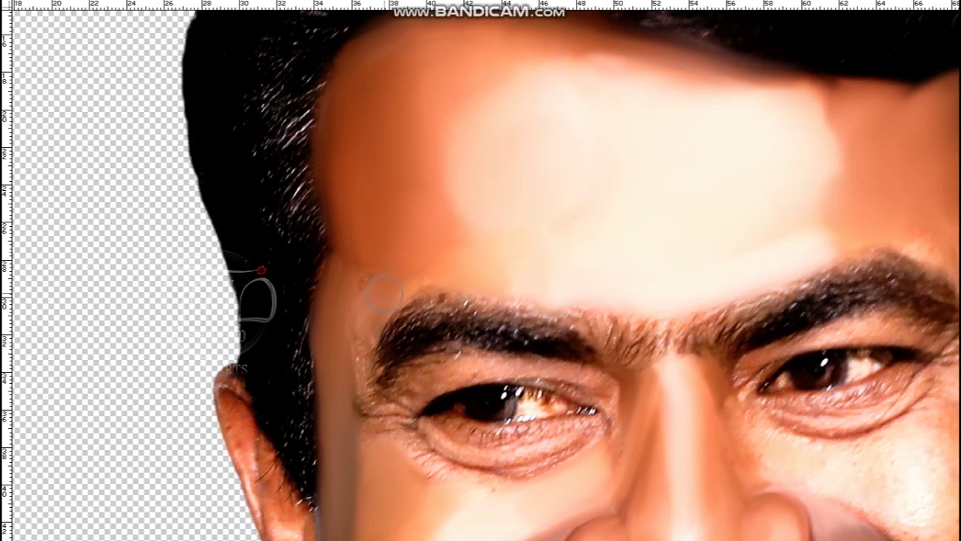
{"action": "left_click_drag", "start_coordinate": [344, 352], "coordinate": [520, 253]}
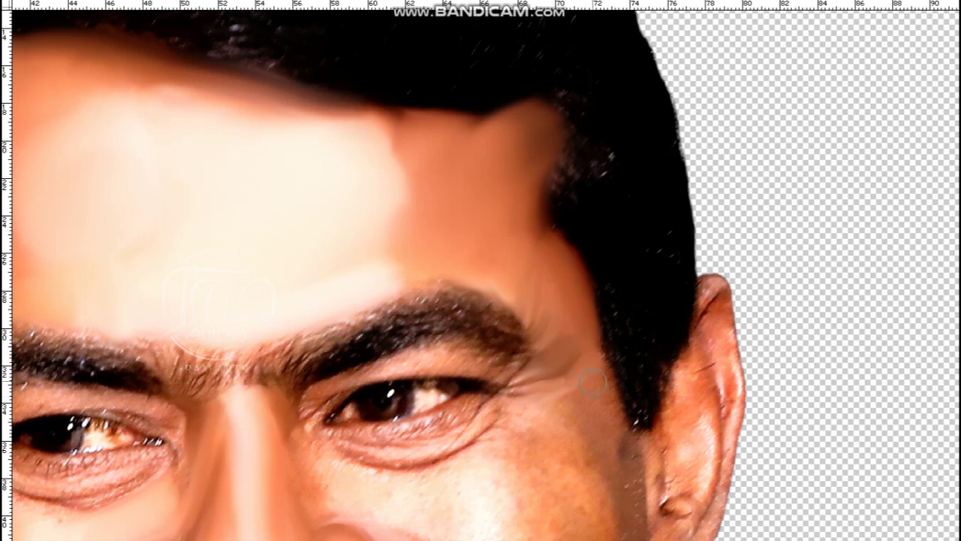
{"action": "scroll", "coordinate": [512, 434], "scroll_direction": "down", "scroll_amount": 1}
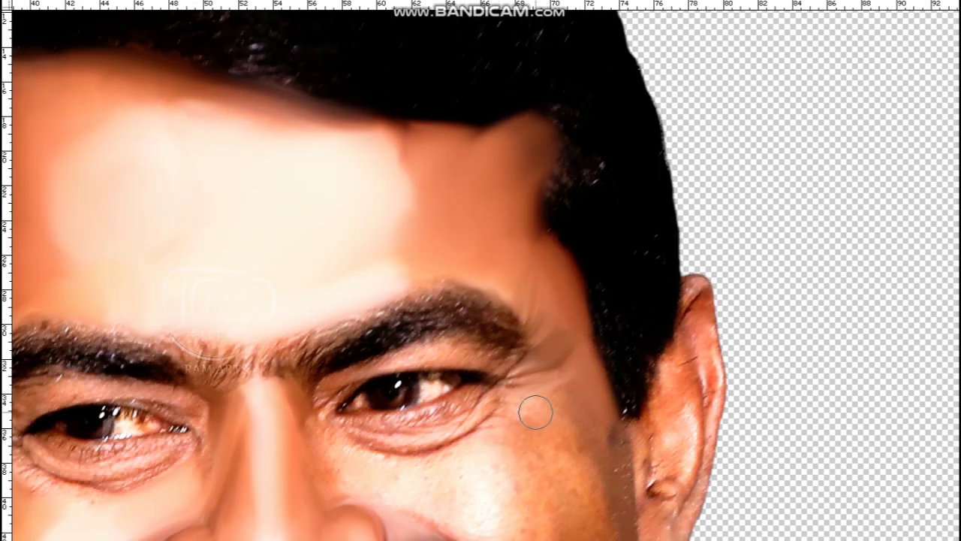
{"action": "scroll", "coordinate": [590, 420], "scroll_direction": "down", "scroll_amount": 2}
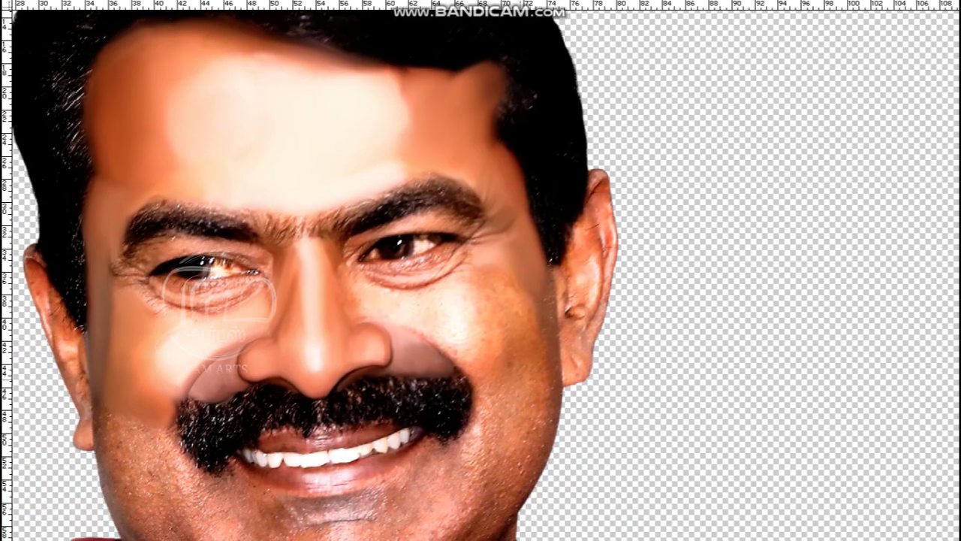
- Smooth the right cheek from below the eye outward, blending the pale highlight into the orange skin
{"action": "scroll", "coordinate": [526, 425], "scroll_direction": "up", "scroll_amount": 5}
{"action": "mouse_move", "coordinate": [541, 270]}
{"action": "left_mouse_down"}
{"action": "mouse_move", "coordinate": [562, 283]}
{"action": "mouse_move", "coordinate": [541, 270]}
{"action": "left_mouse_up"}
{"action": "mouse_move", "coordinate": [434, 244]}
{"action": "left_mouse_down"}
{"action": "mouse_move", "coordinate": [281, 211]}
{"action": "mouse_move", "coordinate": [215, 172]}
{"action": "mouse_move", "coordinate": [460, 93]}
{"action": "left_mouse_up"}
{"action": "scroll", "coordinate": [480, 270], "scroll_direction": "up", "scroll_amount": 3}
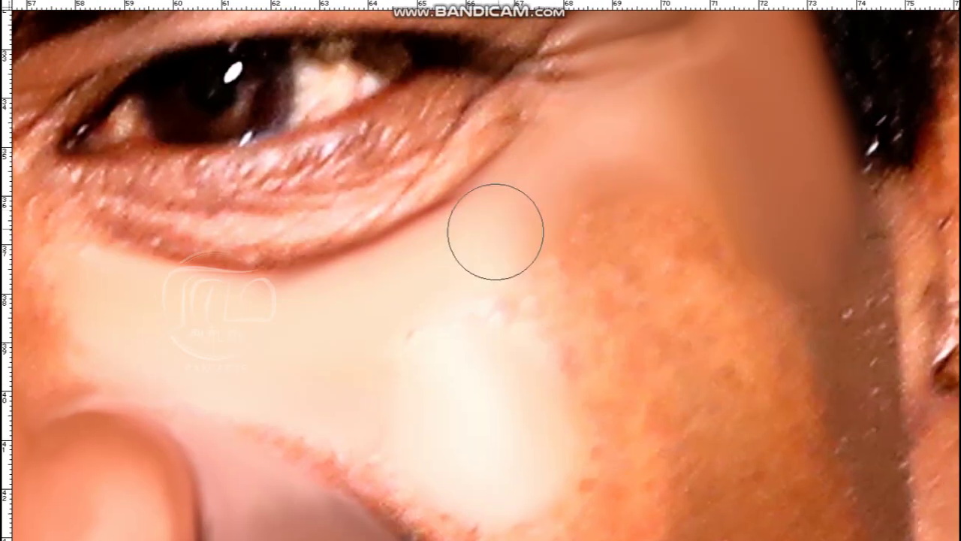
{"action": "scroll", "coordinate": [485, 235], "scroll_direction": "down", "scroll_amount": 3}
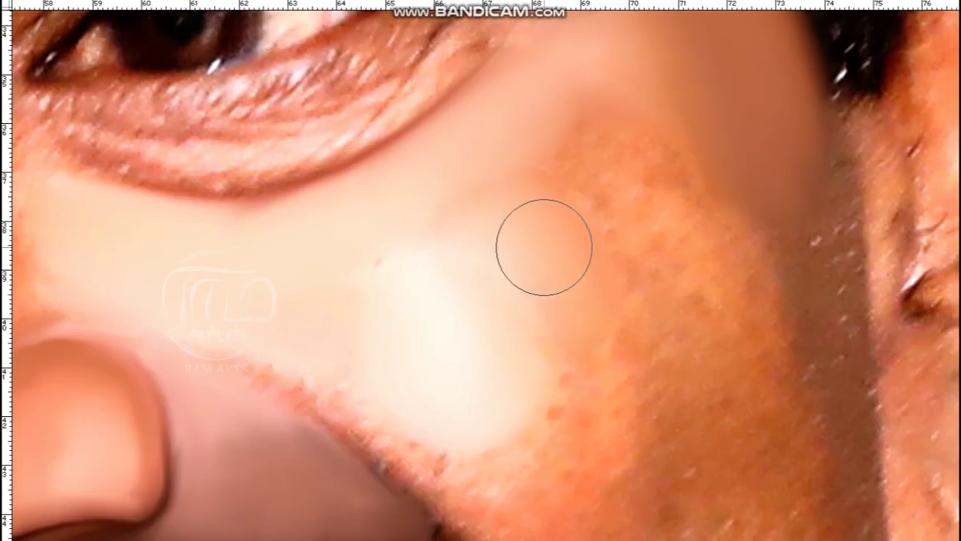
{"action": "scroll", "coordinate": [581, 251], "scroll_direction": "down", "scroll_amount": 2}
{"action": "scroll", "coordinate": [581, 336], "scroll_direction": "up", "scroll_amount": 3}
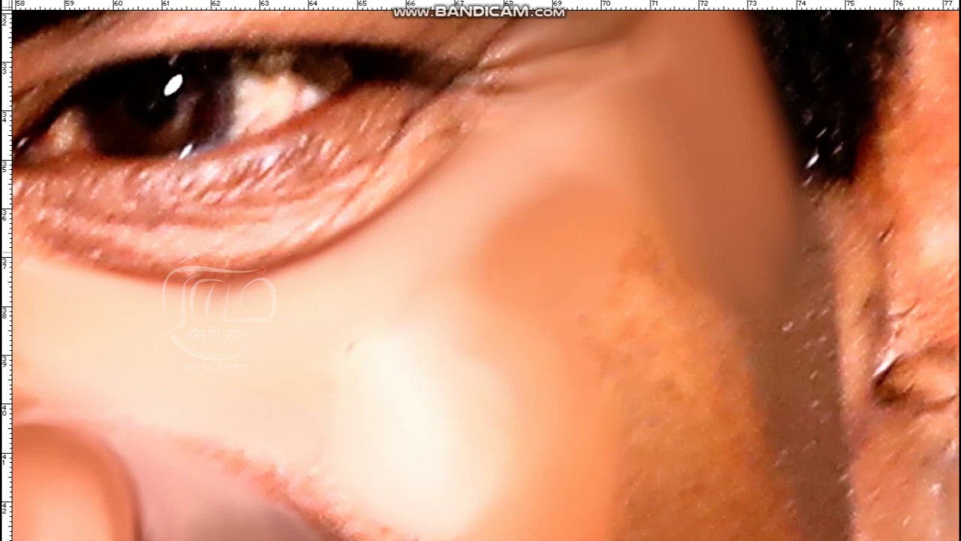
{"action": "scroll", "coordinate": [556, 255], "scroll_direction": "down", "scroll_amount": 1}
{"action": "scroll", "coordinate": [556, 252], "scroll_direction": "down", "scroll_amount": 3}
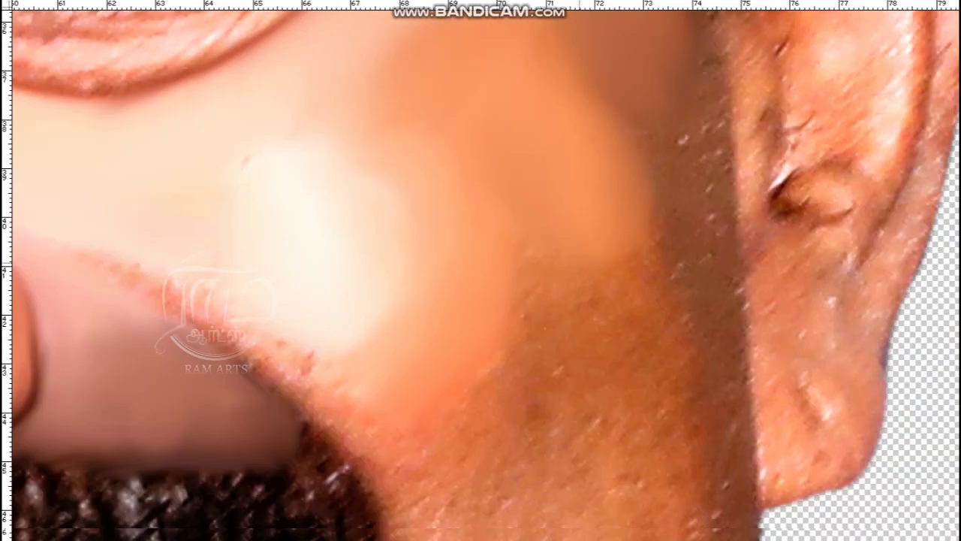
{"action": "scroll", "coordinate": [509, 392], "scroll_direction": "left", "scroll_amount": 3}
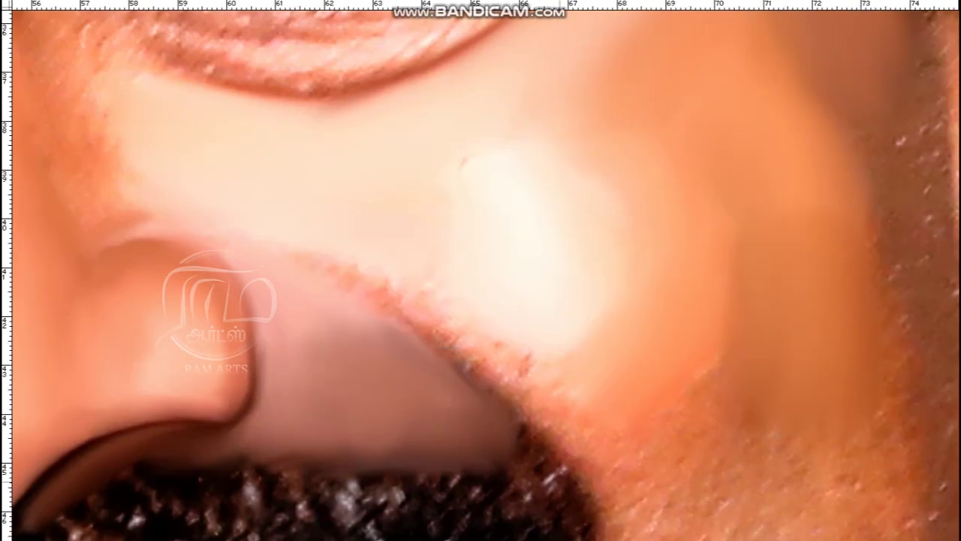
- Trace the right smile fold with a curved pen path from the moustache's outer edge up to the nostril
{"action": "scroll", "coordinate": [463, 159], "scroll_direction": "down", "scroll_amount": 5}
{"action": "scroll", "coordinate": [526, 337], "scroll_direction": "up", "scroll_amount": 2}
{"action": "left_click_drag", "start_coordinate": [478, 268], "coordinate": [640, 370]}
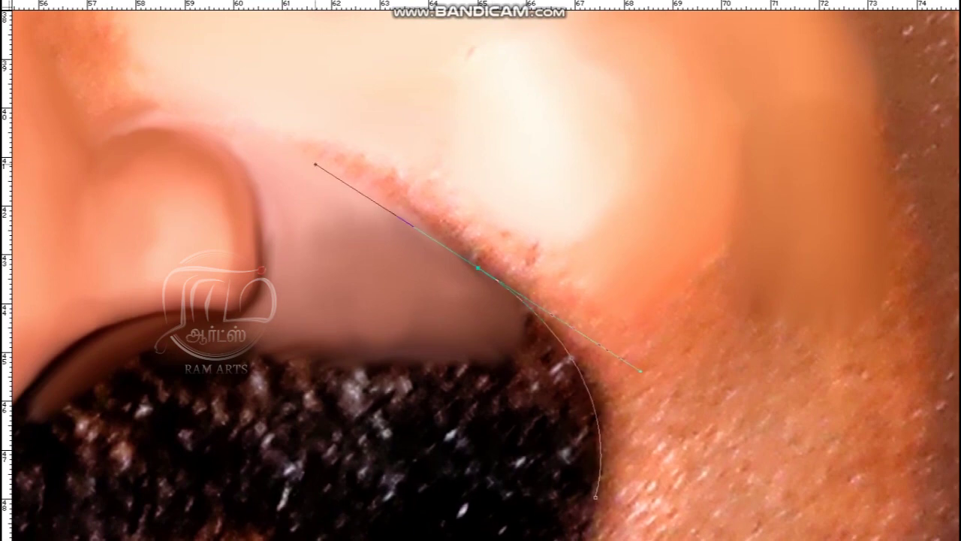
{"action": "scroll", "coordinate": [641, 370], "scroll_direction": "up", "scroll_amount": 2}
{"action": "scroll", "coordinate": [640, 371], "scroll_direction": "left", "scroll_amount": 2}
{"action": "key", "text": "alt"}
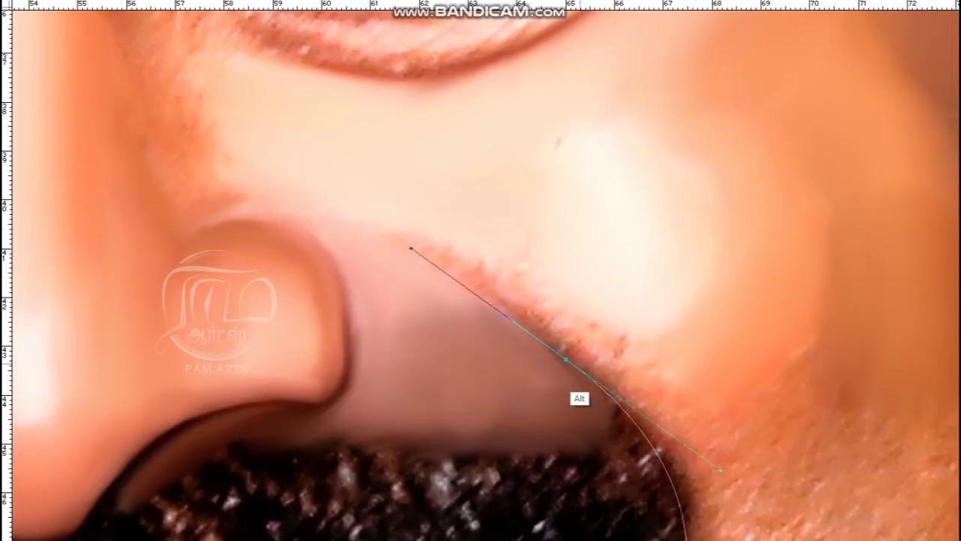
{"action": "left_click", "coordinate": [510, 347], "text": "ctrl+alt"}
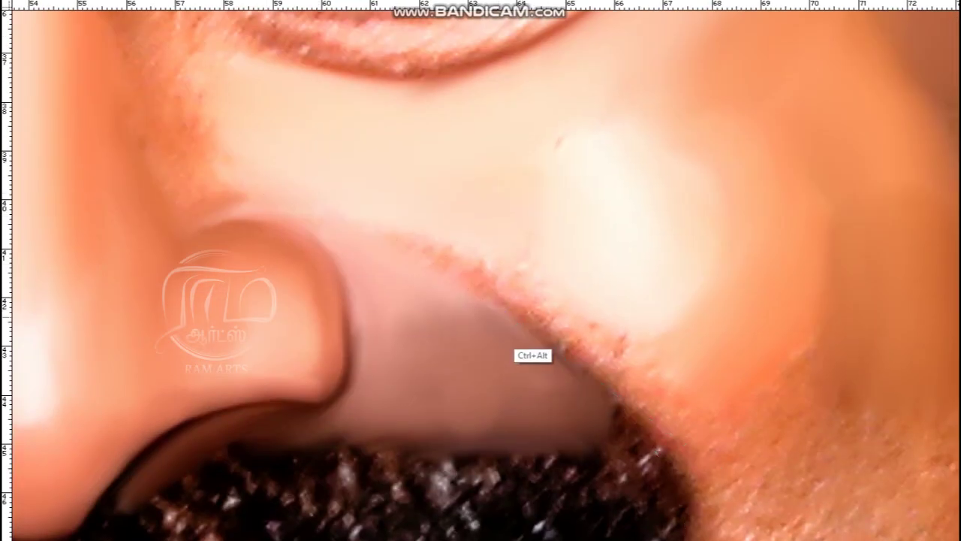
{"action": "left_click_drag", "start_coordinate": [669, 408], "coordinate": [716, 432]}
{"action": "scroll", "coordinate": [715, 431], "scroll_direction": "up", "scroll_amount": 3}
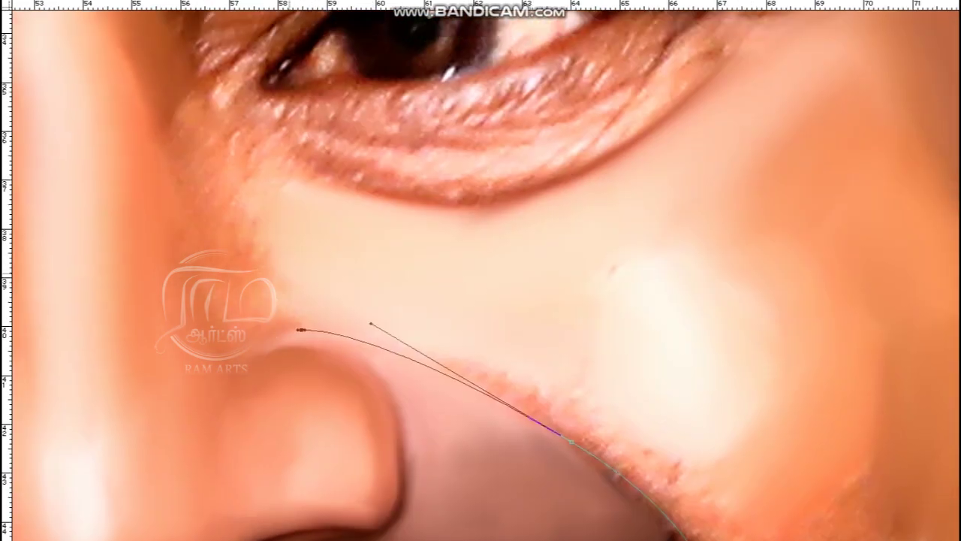
- Close the path around the right cheek beside the moustache and turn it into a feathered selection
{"action": "scroll", "coordinate": [715, 431], "scroll_direction": "down", "scroll_amount": 10}
{"action": "left_click_drag", "start_coordinate": [732, 113], "coordinate": [687, 325]}
{"action": "left_click_drag", "start_coordinate": [405, 420], "coordinate": [424, 507]}
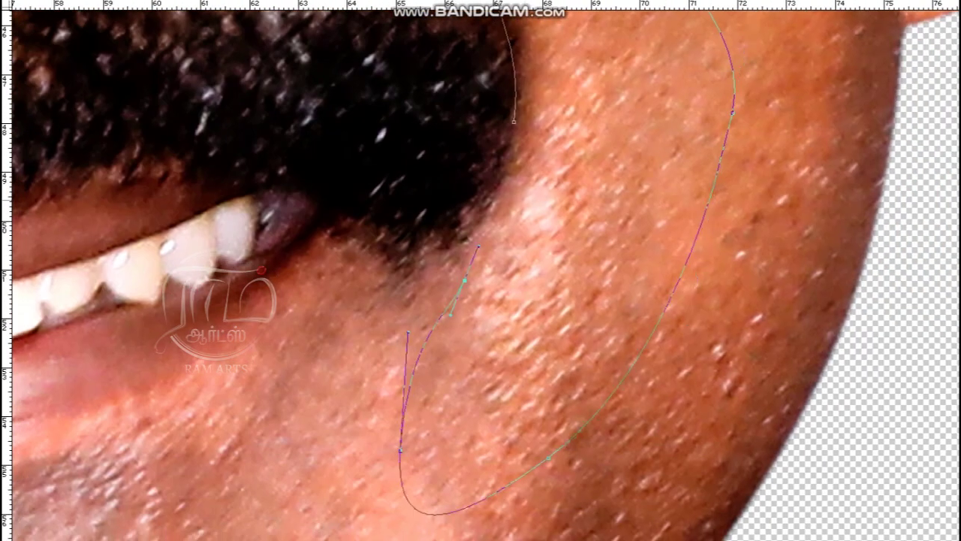
{"action": "scroll", "coordinate": [480, 300], "scroll_direction": "up", "scroll_amount": 5}
{"action": "key", "text": "ctrl+Return"}
{"action": "key", "text": "shift+F6"}
{"action": "key", "text": "Return"}
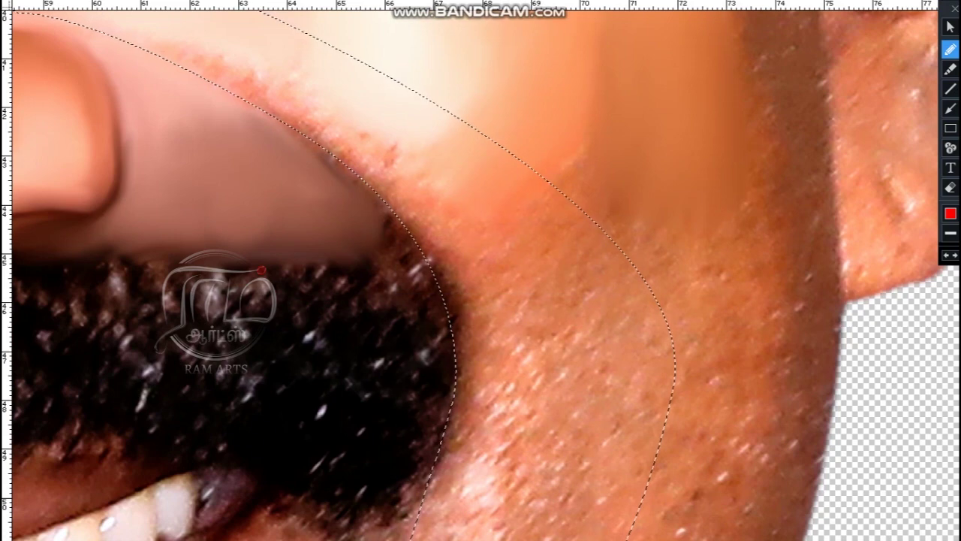
- Smudge the upper part of the right smile fold inside the selection with a smaller brush, blending the orange stubble into the cheek highlight
{"action": "scroll", "coordinate": [443, 300], "scroll_direction": "up", "scroll_amount": 4}
{"action": "key", "text": "bracketleft"}
{"action": "key", "text": "bracketleft"}
{"action": "key", "text": "bracketleft"}
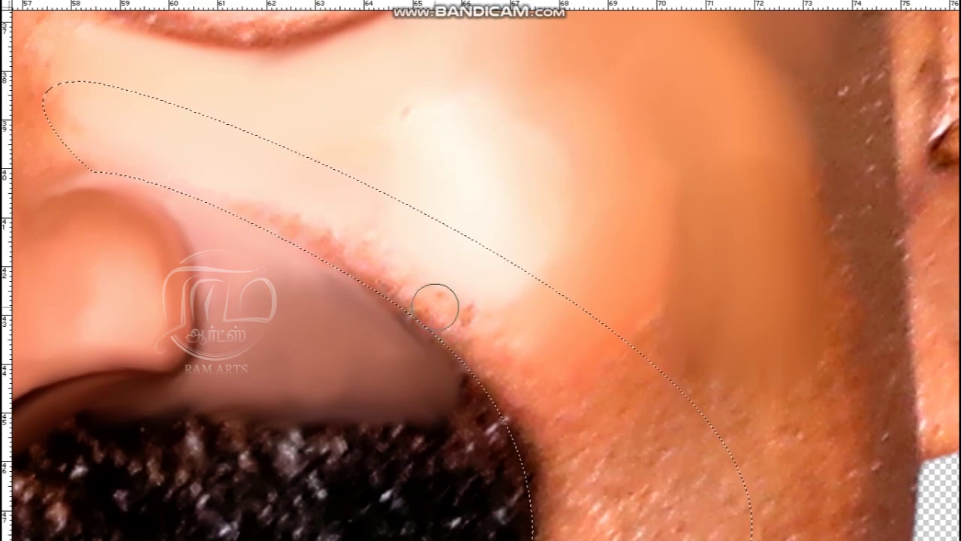
{"action": "mouse_move", "coordinate": [480, 333]}
{"action": "left_mouse_down"}
{"action": "mouse_move", "coordinate": [227, 196]}
{"action": "mouse_move", "coordinate": [438, 305]}
{"action": "mouse_move", "coordinate": [481, 351]}
{"action": "mouse_move", "coordinate": [435, 295]}
{"action": "mouse_move", "coordinate": [507, 391]}
{"action": "mouse_move", "coordinate": [423, 286]}
{"action": "left_mouse_up"}
{"action": "scroll", "coordinate": [422, 286], "scroll_direction": "down", "scroll_amount": 2}
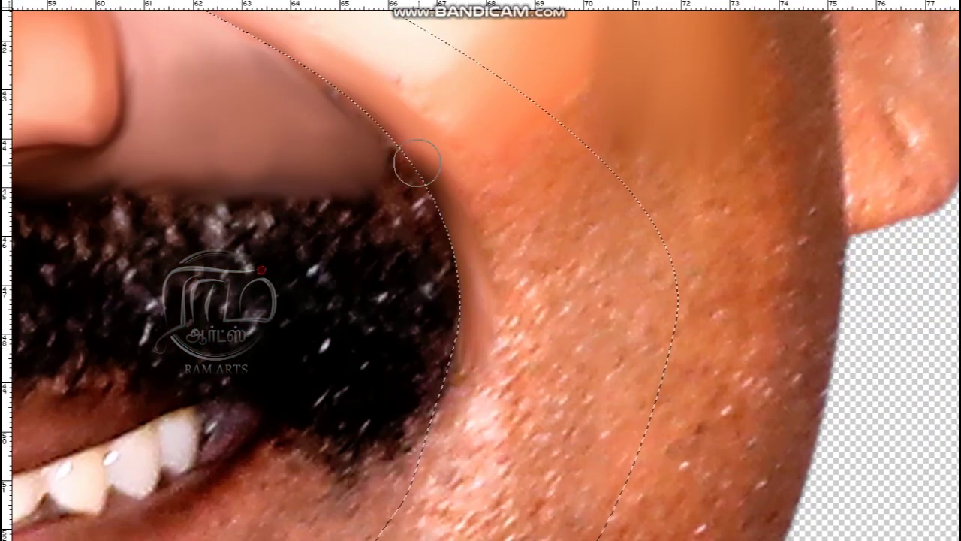
- Blend the rest of the right smile fold from beside the moustache up to the nostril and clear the selection
{"action": "mouse_move", "coordinate": [440, 399]}
{"action": "left_mouse_down"}
{"action": "mouse_move", "coordinate": [444, 281]}
{"action": "mouse_move", "coordinate": [435, 311]}
{"action": "mouse_move", "coordinate": [399, 158]}
{"action": "mouse_move", "coordinate": [331, 316]}
{"action": "mouse_move", "coordinate": [423, 322]}
{"action": "mouse_move", "coordinate": [262, 203]}
{"action": "left_mouse_up"}
{"action": "scroll", "coordinate": [257, 267], "scroll_direction": "up", "scroll_amount": 3}
{"action": "left_click_drag", "start_coordinate": [253, 331], "coordinate": [340, 383]}
{"action": "scroll", "coordinate": [526, 458], "scroll_direction": "down", "scroll_amount": 3}
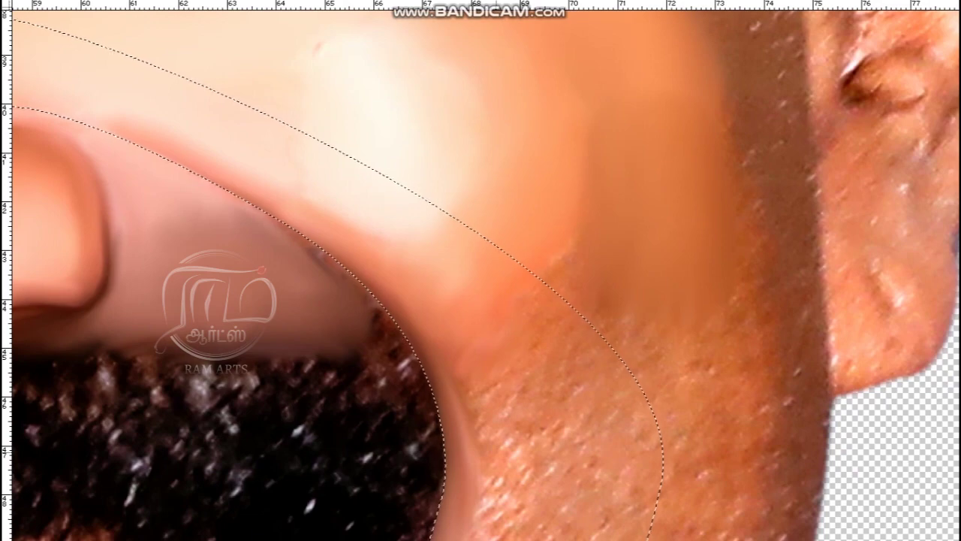
{"action": "scroll", "coordinate": [451, 420], "scroll_direction": "up", "scroll_amount": 2}
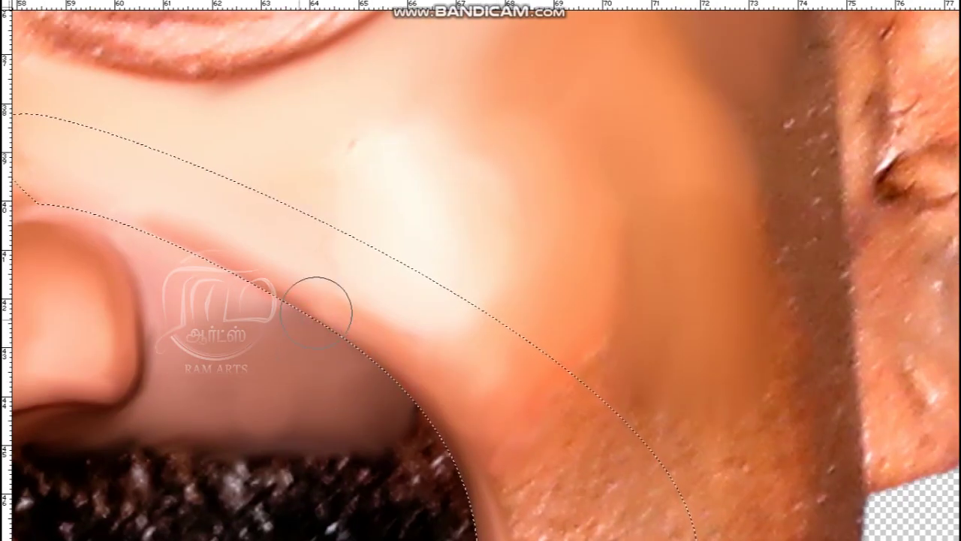
{"action": "scroll", "coordinate": [504, 440], "scroll_direction": "down", "scroll_amount": 3}
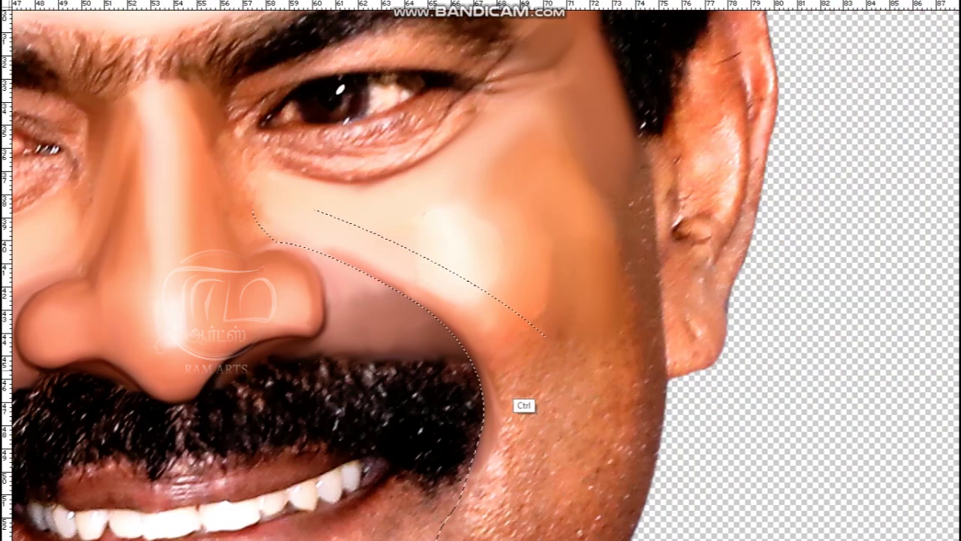
{"action": "scroll", "coordinate": [521, 401], "scroll_direction": "down", "scroll_amount": 1}
{"action": "key", "text": "ctrl+d"}
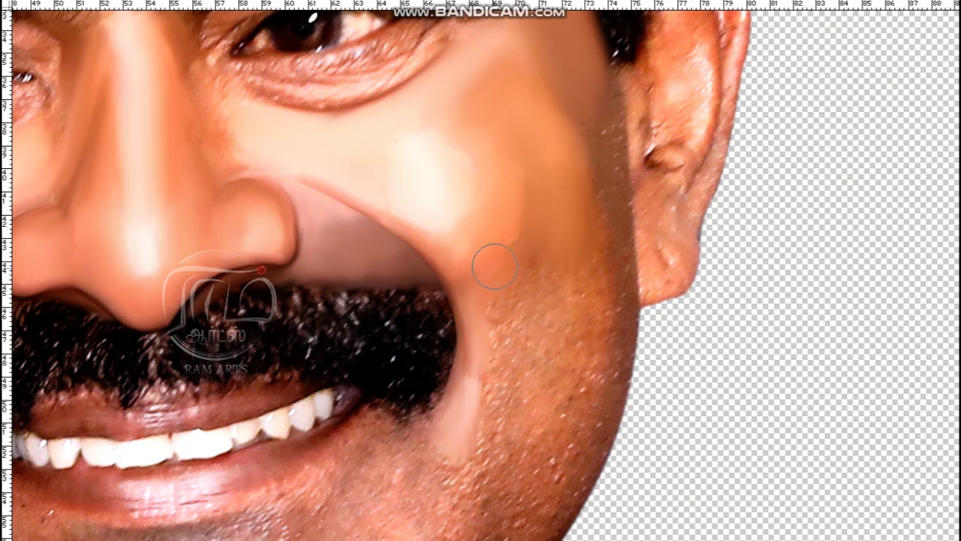
- Smooth the lower right cheek beside the moustache and the face edge along the ear, keeping within the figure's outline selection
{"action": "mouse_move", "coordinate": [559, 298]}
{"action": "left_mouse_down"}
{"action": "mouse_move", "coordinate": [504, 338]}
{"action": "mouse_move", "coordinate": [521, 408]}
{"action": "left_mouse_up"}
{"action": "scroll", "coordinate": [546, 335], "scroll_direction": "down", "scroll_amount": 1}
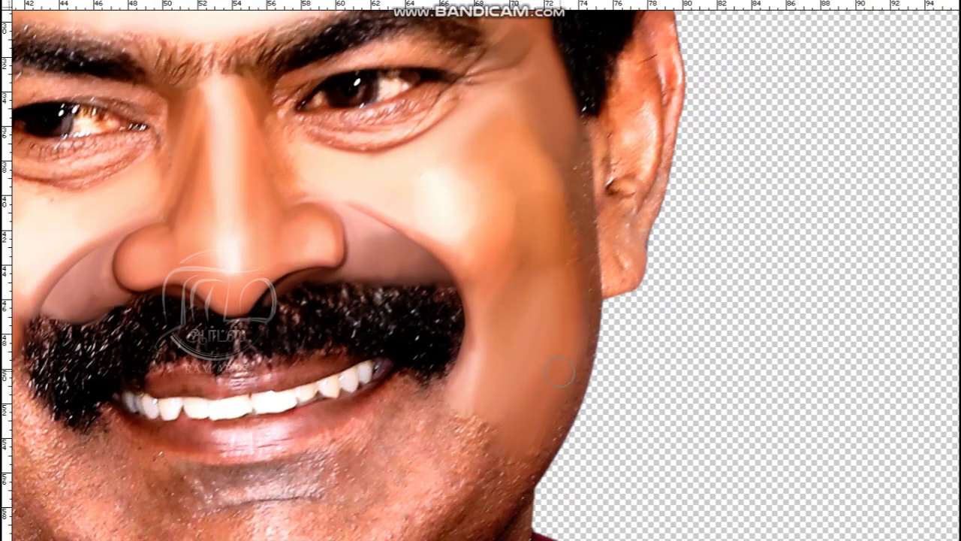
{"action": "scroll", "coordinate": [382, 368], "scroll_direction": "up", "scroll_amount": 3}
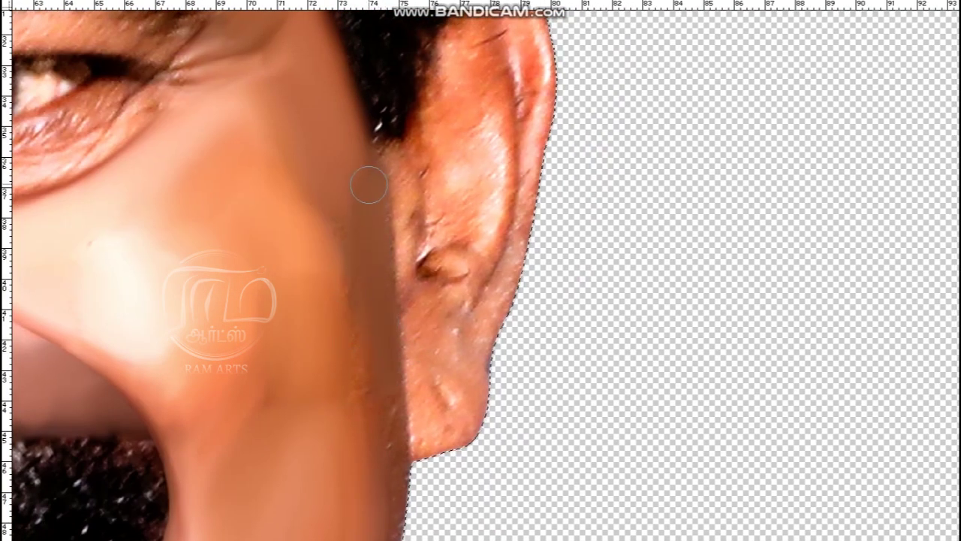
{"action": "scroll", "coordinate": [396, 276], "scroll_direction": "down", "scroll_amount": 3}
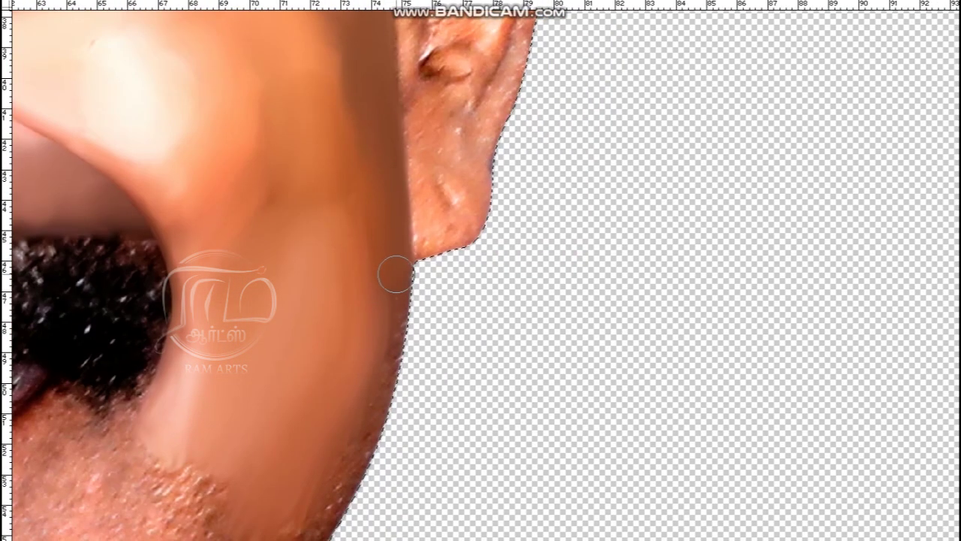
{"action": "scroll", "coordinate": [408, 275], "scroll_direction": "down", "scroll_amount": 3}
- Smudge the right jawline down to the neck and smooth the dark band beneath the chin above the shirt collar
{"action": "scroll", "coordinate": [431, 229], "scroll_direction": "down", "scroll_amount": 3}
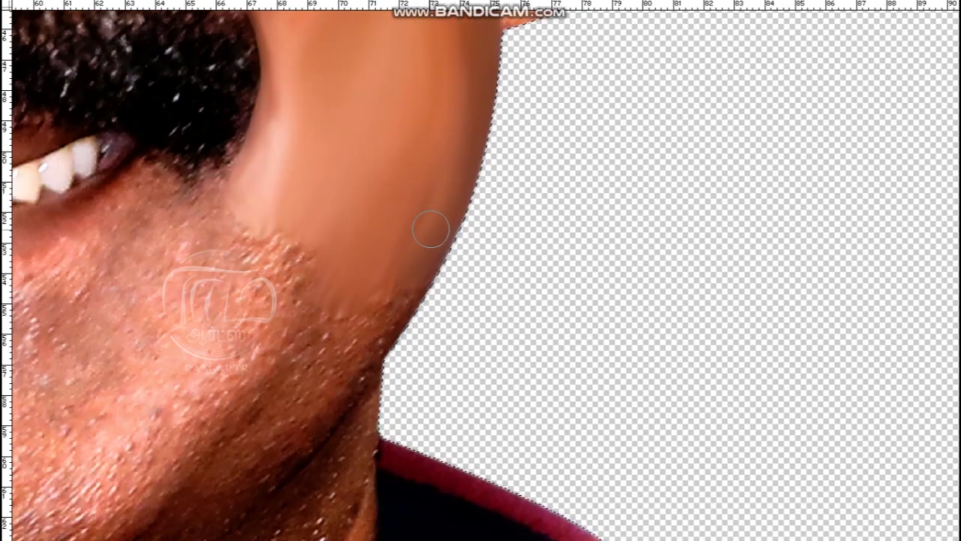
{"action": "scroll", "coordinate": [363, 319], "scroll_direction": "down", "scroll_amount": 3}
{"action": "scroll", "coordinate": [362, 320], "scroll_direction": "left", "scroll_amount": 2}
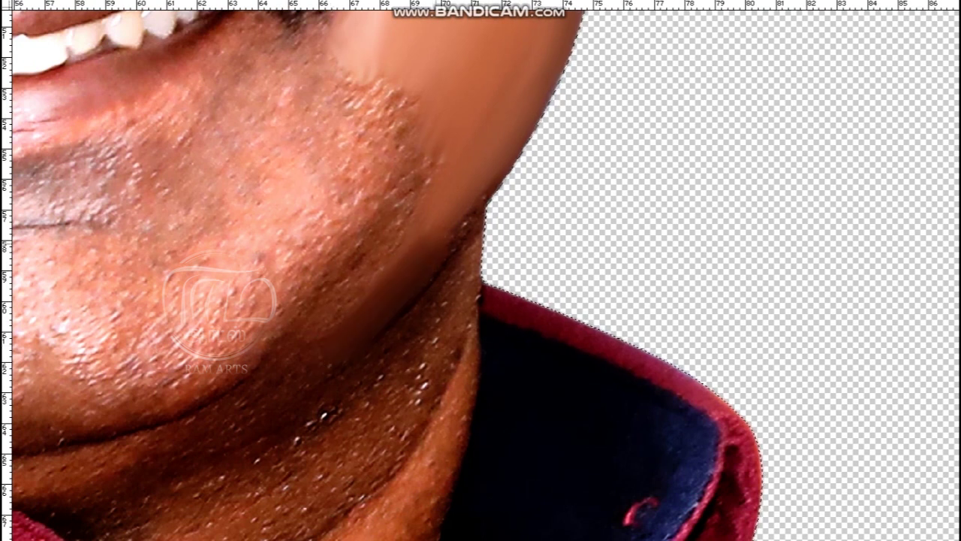
{"action": "scroll", "coordinate": [365, 311], "scroll_direction": "down", "scroll_amount": 2}
{"action": "scroll", "coordinate": [365, 310], "scroll_direction": "left", "scroll_amount": 3}
{"action": "mouse_move", "coordinate": [315, 307]}
{"action": "left_mouse_down"}
{"action": "mouse_move", "coordinate": [143, 353]}
{"action": "mouse_move", "coordinate": [304, 308]}
{"action": "left_mouse_up"}
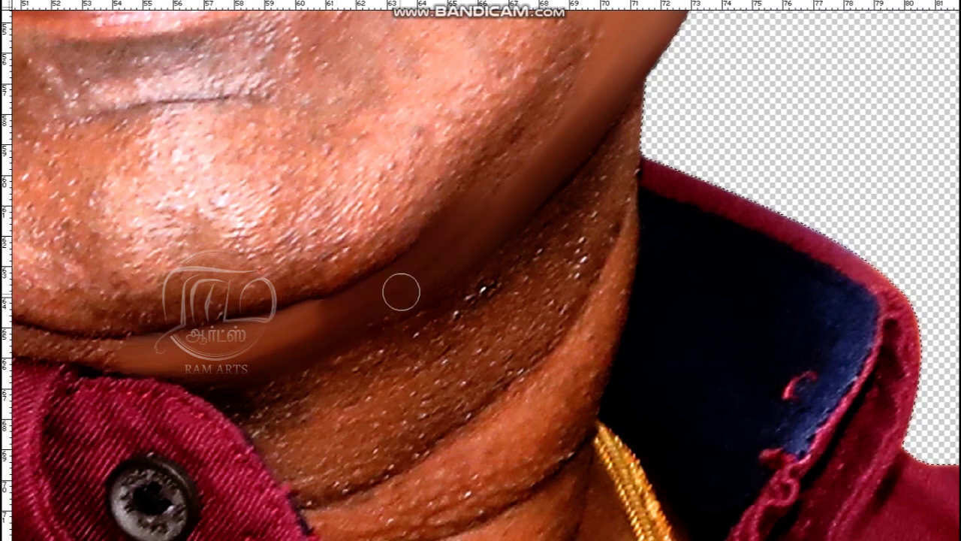
- Blend the skin just inside the right jawline from the chin's underside up to the lower cheek
{"action": "scroll", "coordinate": [350, 375], "scroll_direction": "up", "scroll_amount": 3}
{"action": "scroll", "coordinate": [350, 375], "scroll_direction": "right", "scroll_amount": 2}
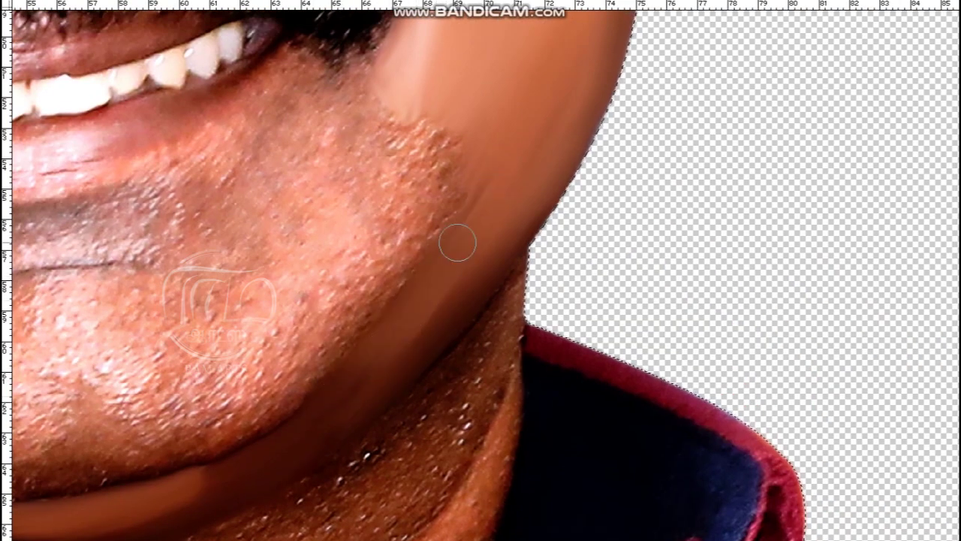
{"action": "scroll", "coordinate": [335, 358], "scroll_direction": "down", "scroll_amount": 1}
{"action": "scroll", "coordinate": [335, 358], "scroll_direction": "left", "scroll_amount": 2}
{"action": "mouse_move", "coordinate": [338, 370]}
{"action": "left_mouse_down"}
{"action": "mouse_move", "coordinate": [410, 325]}
{"action": "mouse_move", "coordinate": [438, 292]}
{"action": "left_mouse_up"}
{"action": "scroll", "coordinate": [408, 339], "scroll_direction": "up", "scroll_amount": 1}
{"action": "scroll", "coordinate": [408, 338], "scroll_direction": "right", "scroll_amount": 1}
{"action": "left_click_drag", "start_coordinate": [407, 339], "coordinate": [531, 170]}
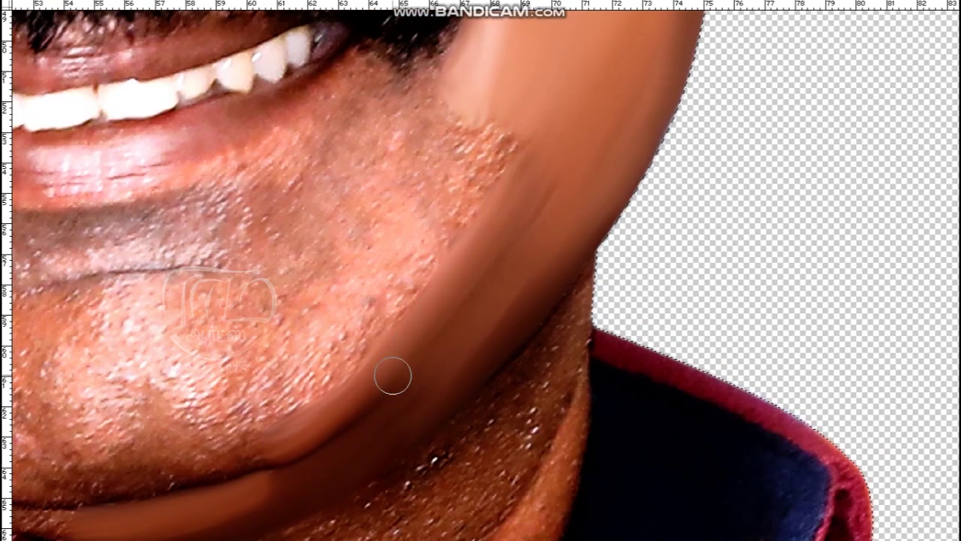
- Smooth the skin from the chin's pale highlight up along the inner jaw to the right cheek, finishing with a larger brush
{"action": "scroll", "coordinate": [388, 375], "scroll_direction": "down", "scroll_amount": 2}
{"action": "scroll", "coordinate": [388, 376], "scroll_direction": "left", "scroll_amount": 4}
{"action": "left_click", "coordinate": [426, 271]}
{"action": "mouse_move", "coordinate": [454, 304]}
{"action": "left_mouse_down"}
{"action": "mouse_move", "coordinate": [472, 264]}
{"action": "mouse_move", "coordinate": [461, 289]}
{"action": "mouse_move", "coordinate": [465, 320]}
{"action": "mouse_move", "coordinate": [438, 331]}
{"action": "mouse_move", "coordinate": [547, 272]}
{"action": "mouse_move", "coordinate": [631, 157]}
{"action": "left_mouse_up"}
{"action": "scroll", "coordinate": [562, 262], "scroll_direction": "up", "scroll_amount": 2}
{"action": "scroll", "coordinate": [563, 262], "scroll_direction": "right", "scroll_amount": 2}
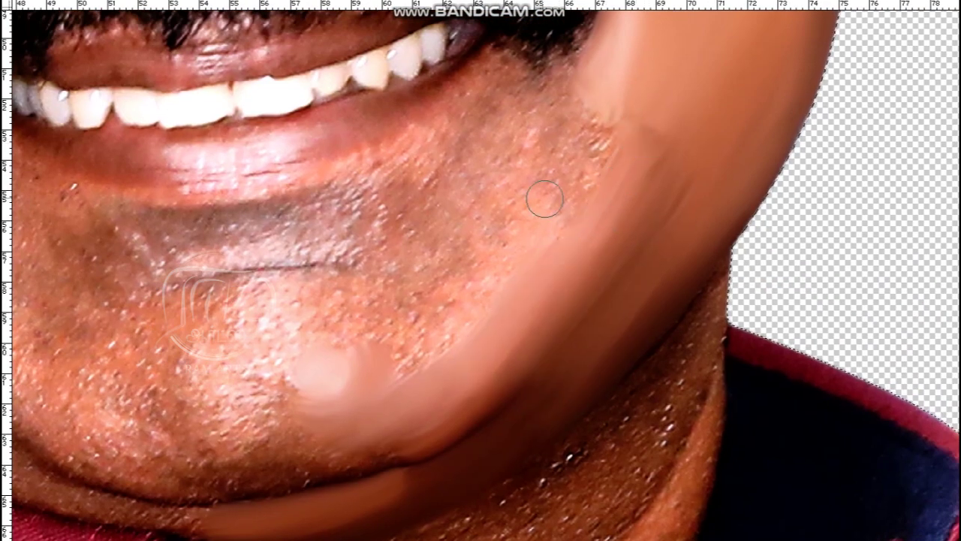
{"action": "key", "text": "]"}
{"action": "key", "text": "]"}
{"action": "mouse_move", "coordinate": [527, 241]}
{"action": "left_mouse_down"}
{"action": "mouse_move", "coordinate": [600, 147]}
{"action": "mouse_move", "coordinate": [678, 80]}
{"action": "mouse_move", "coordinate": [645, 165]}
{"action": "mouse_move", "coordinate": [691, 173]}
{"action": "left_mouse_up"}
{"action": "scroll", "coordinate": [449, 305], "scroll_direction": "down", "scroll_amount": 1}
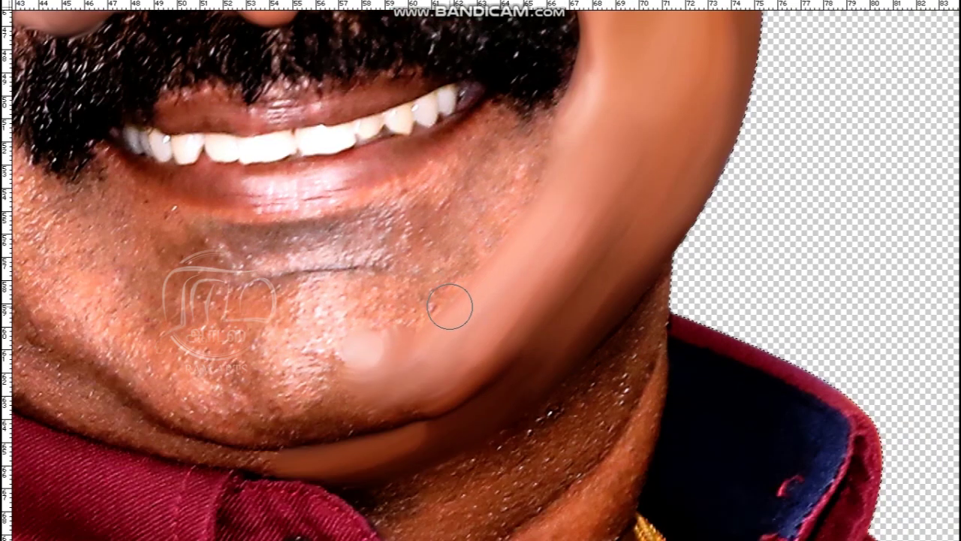
- Smooth the stubbled skin between the right end of the chin crease and the moustache's lower right edge with a smaller brush
{"action": "key", "text": "["}
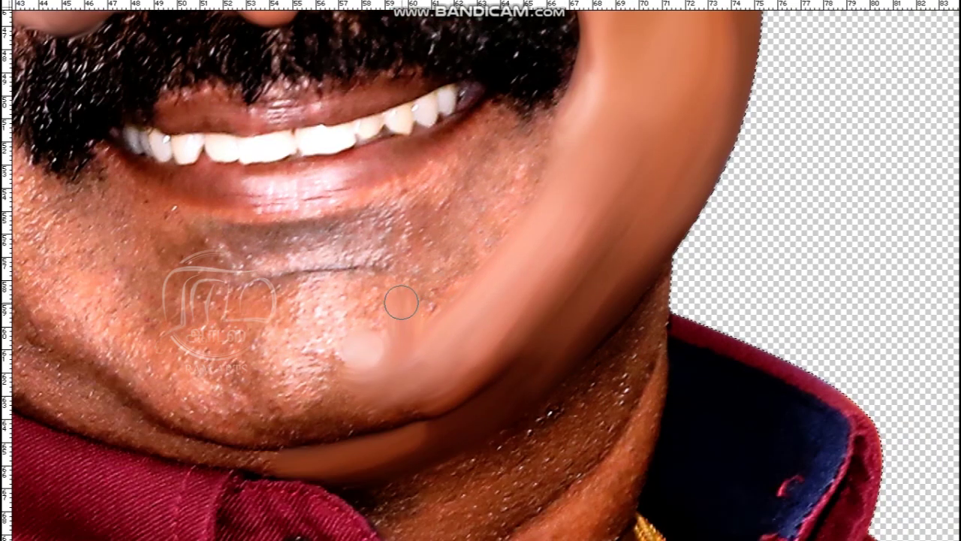
{"action": "left_click_drag", "start_coordinate": [391, 310], "coordinate": [437, 324]}
{"action": "left_click_drag", "start_coordinate": [484, 251], "coordinate": [428, 271]}
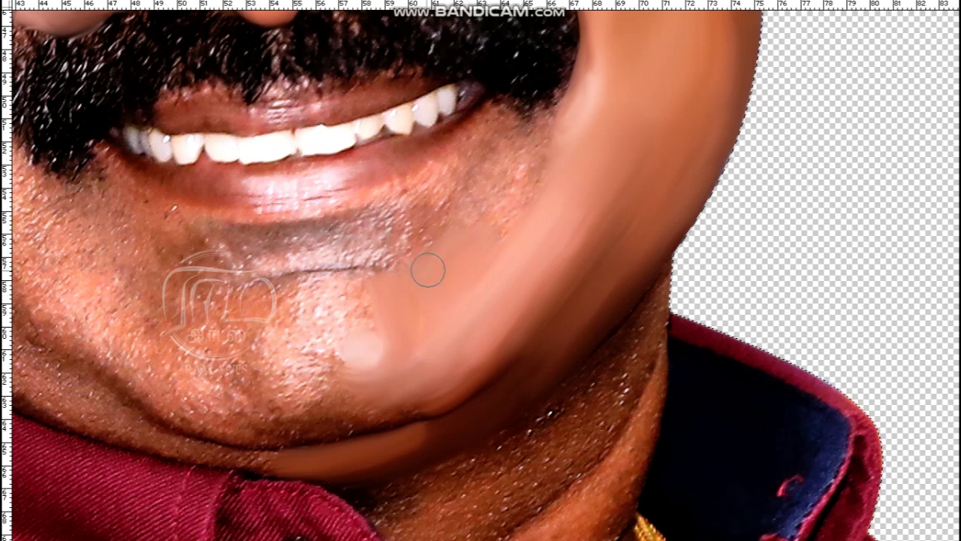
{"action": "mouse_move", "coordinate": [497, 157]}
{"action": "left_mouse_down"}
{"action": "mouse_move", "coordinate": [525, 136]}
{"action": "mouse_move", "coordinate": [515, 204]}
{"action": "left_mouse_up"}
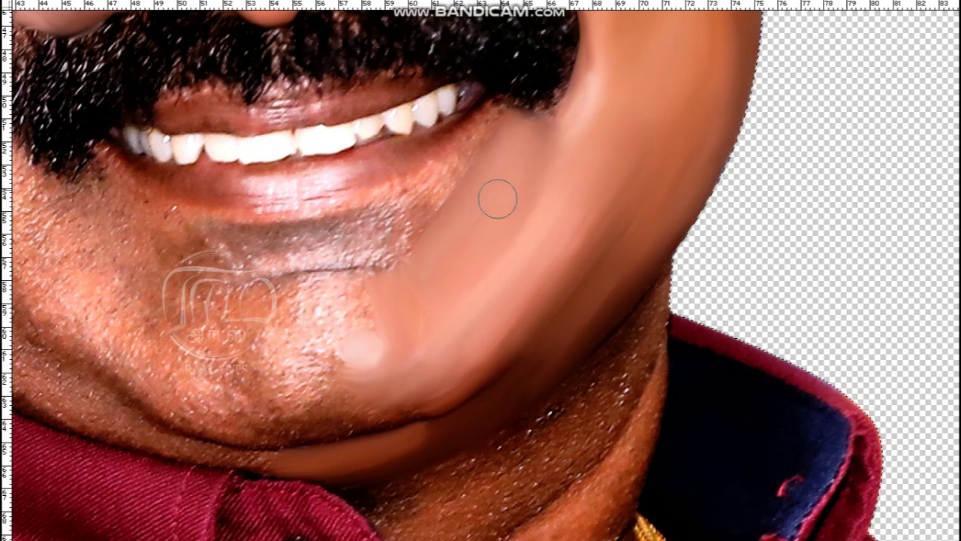
- Smudge a smooth strip of skin directly below the chin crease from its right end toward the middle
{"action": "key", "text": "ctrl+0"}
{"action": "key", "text": "ctrl+plus"}
{"action": "key", "text": "ctrl+plus"}
{"action": "key", "text": "ctrl+plus"}
{"action": "mouse_move", "coordinate": [473, 255]}
{"action": "left_mouse_down"}
{"action": "mouse_move", "coordinate": [342, 289]}
{"action": "mouse_move", "coordinate": [440, 272]}
{"action": "left_mouse_up"}
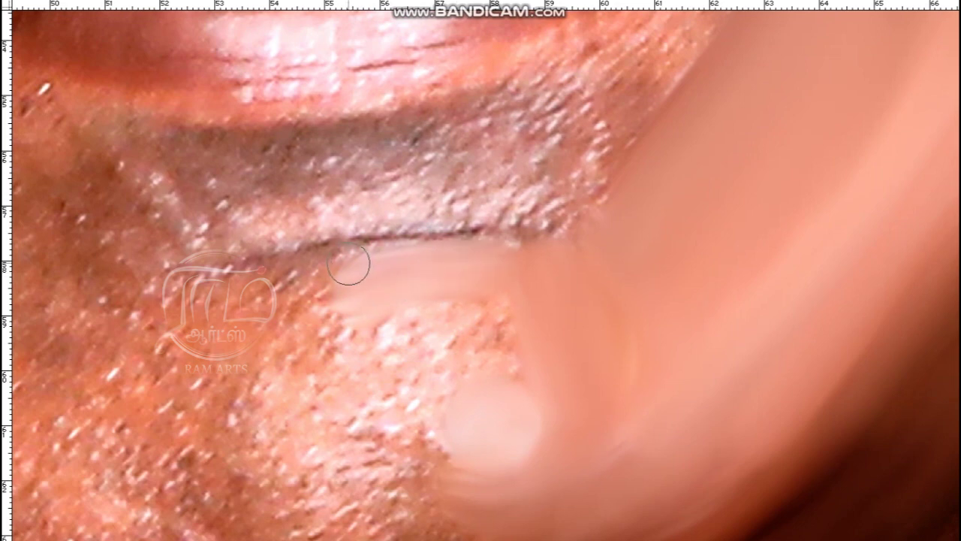
{"action": "left_click_drag", "start_coordinate": [349, 264], "coordinate": [485, 252]}
- Smooth the pale highlight in the middle of the chin and blend the orange skin to its left up to the crease
{"action": "key", "text": "bracketright"}
{"action": "mouse_move", "coordinate": [349, 331]}
{"action": "left_mouse_down"}
{"action": "mouse_move", "coordinate": [338, 345]}
{"action": "mouse_move", "coordinate": [408, 347]}
{"action": "mouse_move", "coordinate": [488, 330]}
{"action": "mouse_move", "coordinate": [388, 311]}
{"action": "mouse_move", "coordinate": [482, 303]}
{"action": "mouse_move", "coordinate": [526, 345]}
{"action": "mouse_move", "coordinate": [504, 398]}
{"action": "mouse_move", "coordinate": [493, 343]}
{"action": "left_mouse_up"}
{"action": "key", "text": "bracketright"}
{"action": "key", "text": "bracketleft"}
{"action": "mouse_move", "coordinate": [311, 445]}
{"action": "left_mouse_down"}
{"action": "mouse_move", "coordinate": [487, 337]}
{"action": "mouse_move", "coordinate": [488, 300]}
{"action": "mouse_move", "coordinate": [578, 316]}
{"action": "mouse_move", "coordinate": [605, 307]}
{"action": "mouse_move", "coordinate": [575, 368]}
{"action": "mouse_move", "coordinate": [563, 366]}
{"action": "mouse_move", "coordinate": [541, 424]}
{"action": "mouse_move", "coordinate": [484, 435]}
{"action": "mouse_move", "coordinate": [496, 426]}
{"action": "mouse_move", "coordinate": [429, 420]}
{"action": "left_mouse_up"}
{"action": "mouse_move", "coordinate": [421, 378]}
{"action": "left_mouse_down"}
{"action": "mouse_move", "coordinate": [392, 376]}
{"action": "mouse_move", "coordinate": [450, 200]}
{"action": "mouse_move", "coordinate": [446, 222]}
{"action": "left_mouse_up"}
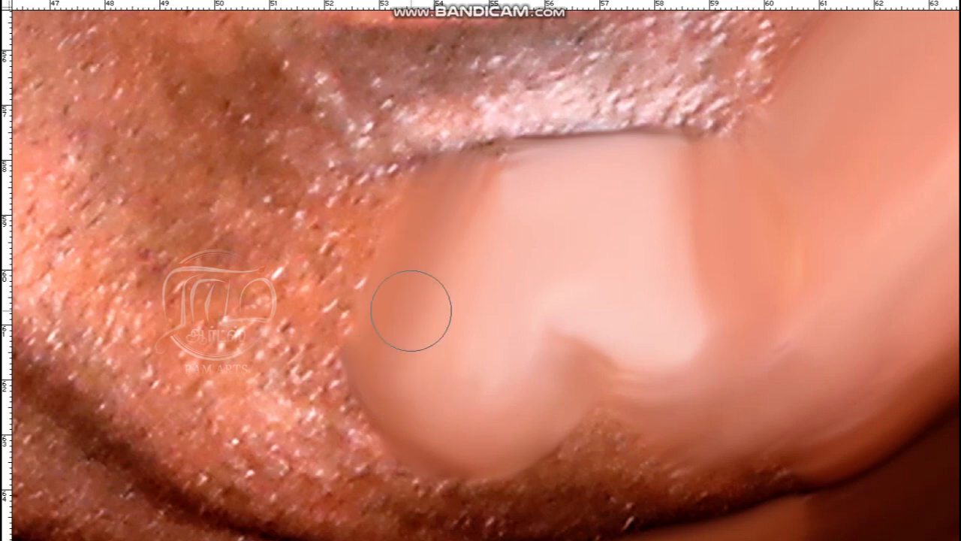
{"action": "mouse_move", "coordinate": [358, 310]}
{"action": "left_mouse_down"}
{"action": "mouse_move", "coordinate": [367, 235]}
{"action": "mouse_move", "coordinate": [318, 295]}
{"action": "mouse_move", "coordinate": [422, 164]}
{"action": "left_mouse_up"}
- Smooth the pale strip along the upper edge of the chin crease from its left end to its right end
{"action": "mouse_move", "coordinate": [462, 120]}
{"action": "left_mouse_down"}
{"action": "mouse_move", "coordinate": [429, 125]}
{"action": "mouse_move", "coordinate": [611, 107]}
{"action": "mouse_move", "coordinate": [494, 113]}
{"action": "left_mouse_up"}
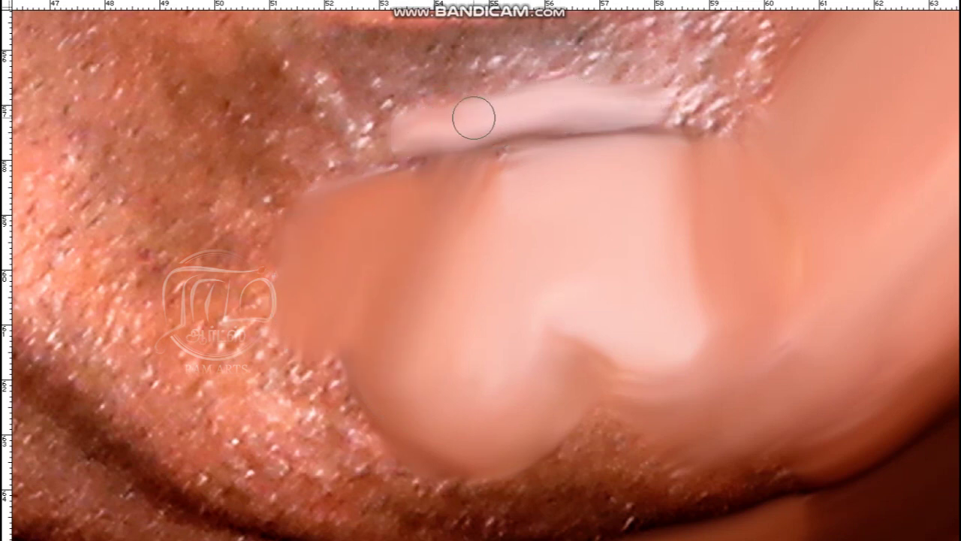
{"action": "mouse_move", "coordinate": [500, 163]}
{"action": "left_mouse_down"}
{"action": "mouse_move", "coordinate": [714, 118]}
{"action": "mouse_move", "coordinate": [671, 113]}
{"action": "mouse_move", "coordinate": [734, 114]}
{"action": "left_mouse_up"}
{"action": "left_click_drag", "start_coordinate": [358, 153], "coordinate": [372, 154]}
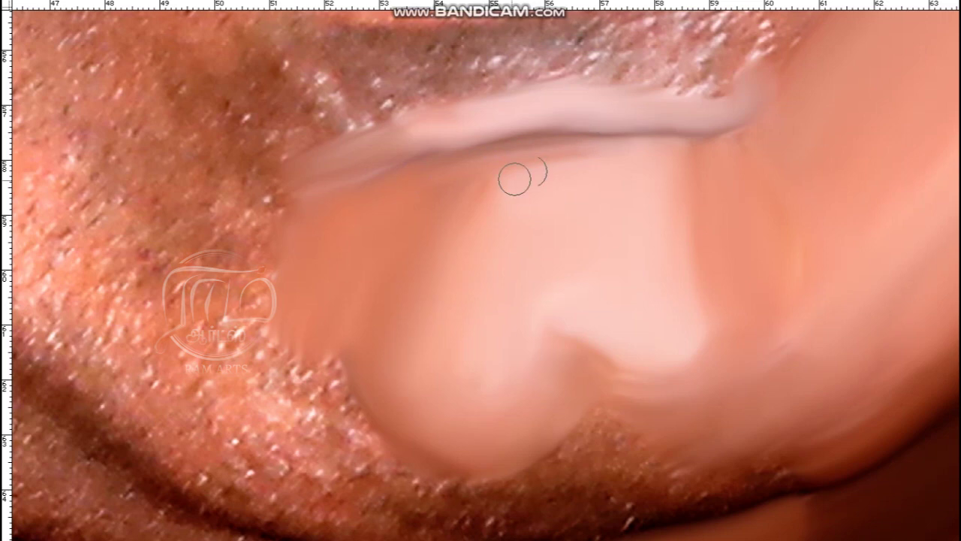
- Blend the grey shadow beneath the lower lip and the skin running up to the right mouth corner
{"action": "scroll", "coordinate": [514, 178], "scroll_direction": "down", "scroll_amount": 1}
{"action": "left_click_drag", "start_coordinate": [330, 101], "coordinate": [376, 143]}
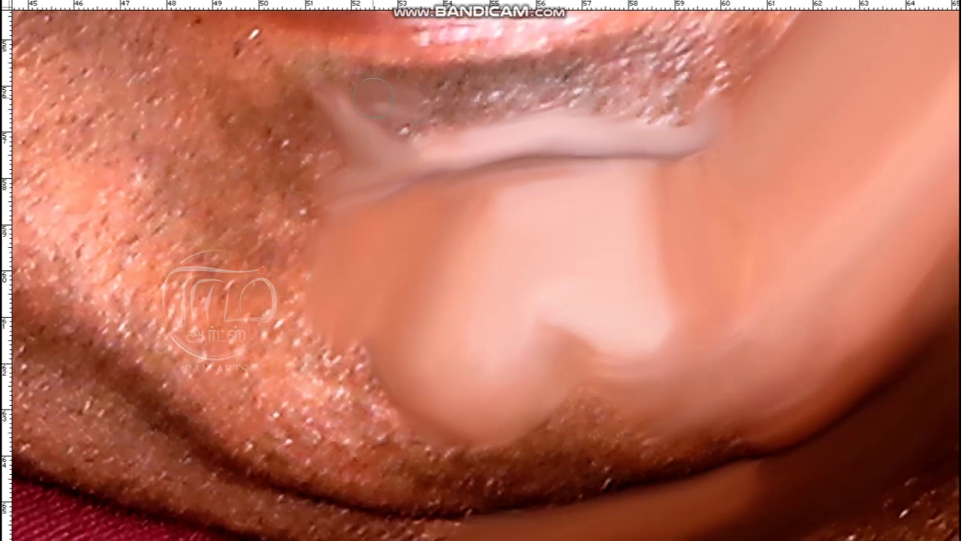
{"action": "left_click_drag", "start_coordinate": [429, 92], "coordinate": [606, 70]}
{"action": "mouse_move", "coordinate": [413, 124]}
{"action": "left_mouse_down"}
{"action": "mouse_move", "coordinate": [590, 95]}
{"action": "mouse_move", "coordinate": [695, 112]}
{"action": "mouse_move", "coordinate": [506, 283]}
{"action": "mouse_move", "coordinate": [488, 225]}
{"action": "mouse_move", "coordinate": [467, 260]}
{"action": "mouse_move", "coordinate": [587, 175]}
{"action": "mouse_move", "coordinate": [521, 277]}
{"action": "mouse_move", "coordinate": [635, 135]}
{"action": "mouse_move", "coordinate": [622, 127]}
{"action": "left_mouse_up"}
{"action": "mouse_move", "coordinate": [718, 23]}
{"action": "left_mouse_down"}
{"action": "mouse_move", "coordinate": [590, 128]}
{"action": "mouse_move", "coordinate": [563, 188]}
{"action": "mouse_move", "coordinate": [532, 217]}
{"action": "mouse_move", "coordinate": [545, 203]}
{"action": "left_mouse_up"}
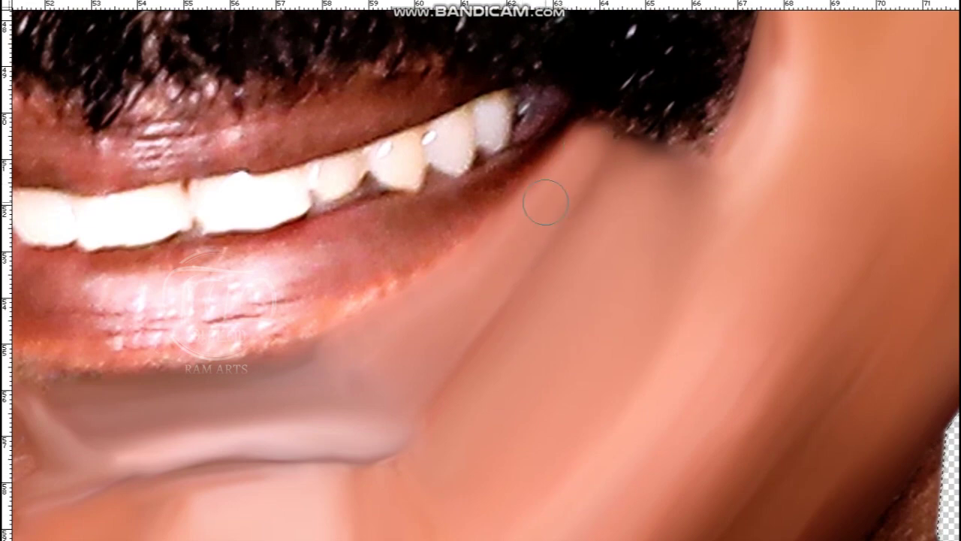
- Smooth the lower edge of the chin along the dark fold and blend it up into the chin highlight
{"action": "key", "text": "ctrl+0"}
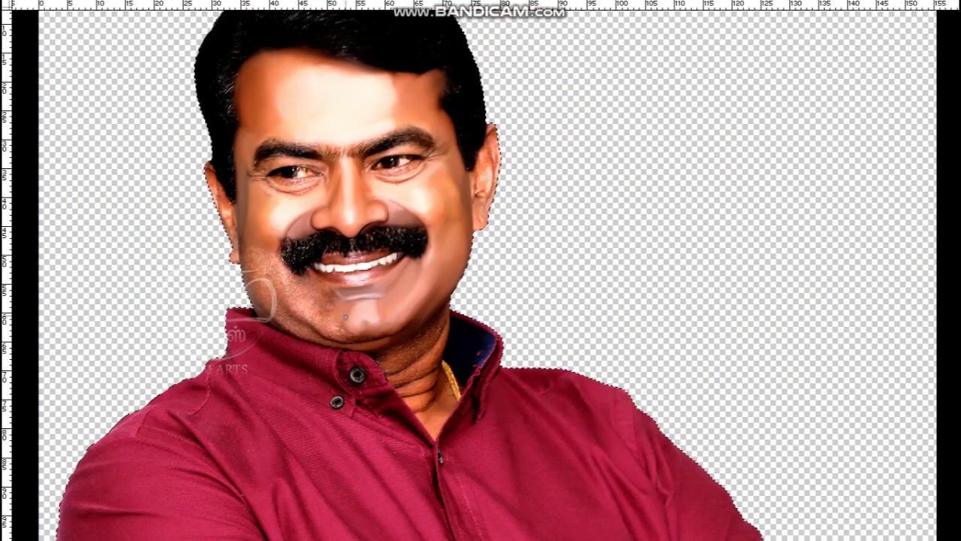
{"action": "scroll", "coordinate": [371, 331], "scroll_direction": "up", "scroll_amount": 6}
{"action": "mouse_move", "coordinate": [286, 330]}
{"action": "left_mouse_down"}
{"action": "mouse_move", "coordinate": [427, 344]}
{"action": "mouse_move", "coordinate": [371, 347]}
{"action": "mouse_move", "coordinate": [498, 397]}
{"action": "mouse_move", "coordinate": [308, 294]}
{"action": "left_mouse_up"}
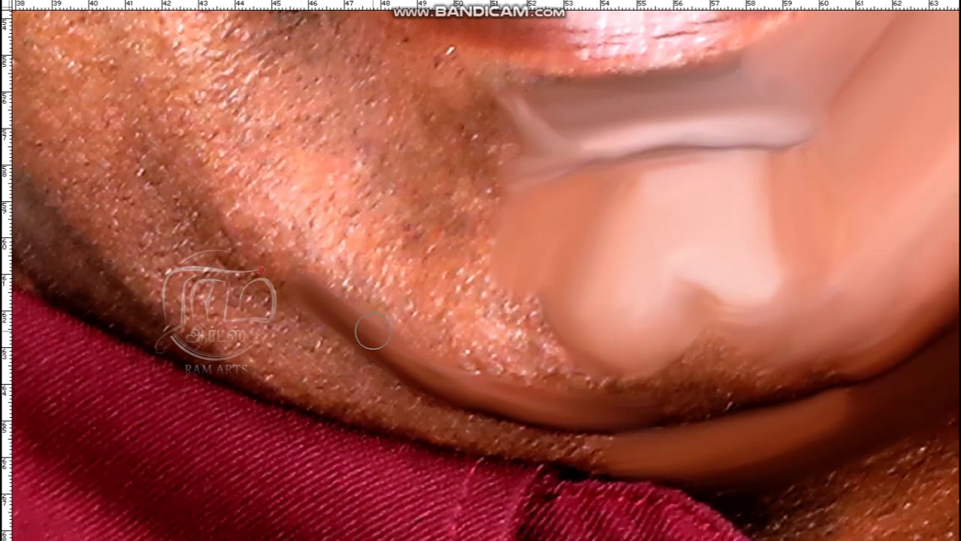
{"action": "scroll", "coordinate": [343, 305], "scroll_direction": "down", "scroll_amount": 2}
{"action": "scroll", "coordinate": [344, 305], "scroll_direction": "right", "scroll_amount": 3}
{"action": "mouse_move", "coordinate": [458, 353]}
{"action": "left_mouse_down"}
{"action": "mouse_move", "coordinate": [601, 304]}
{"action": "mouse_move", "coordinate": [408, 335]}
{"action": "mouse_move", "coordinate": [637, 281]}
{"action": "mouse_move", "coordinate": [622, 296]}
{"action": "mouse_move", "coordinate": [444, 307]}
{"action": "mouse_move", "coordinate": [389, 343]}
{"action": "mouse_move", "coordinate": [281, 289]}
{"action": "mouse_move", "coordinate": [308, 326]}
{"action": "mouse_move", "coordinate": [278, 278]}
{"action": "mouse_move", "coordinate": [314, 357]}
{"action": "mouse_move", "coordinate": [320, 327]}
{"action": "left_mouse_up"}
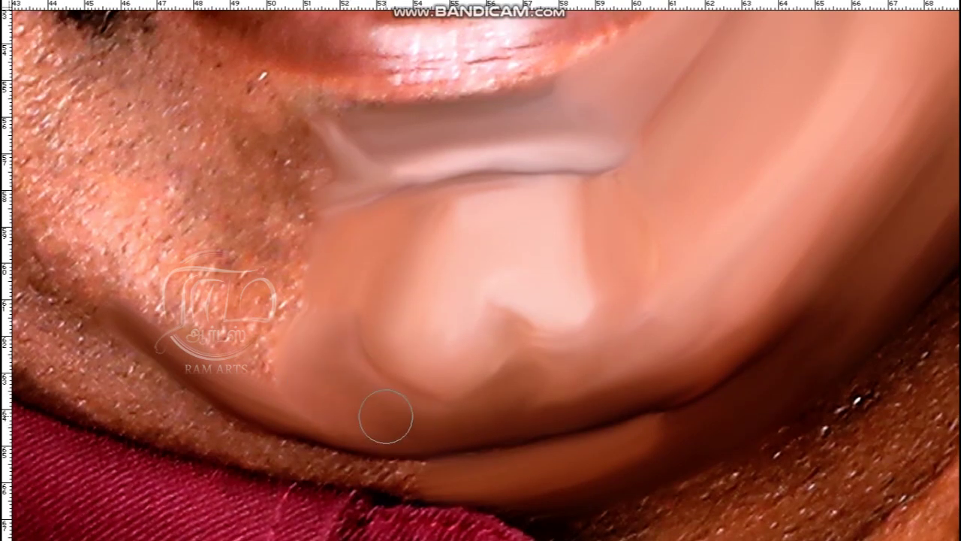
{"action": "left_click_drag", "start_coordinate": [388, 419], "coordinate": [410, 426]}
- Smudge the stubble on the left side of the chin and lower left cheek into smooth orange tones
{"action": "mouse_move", "coordinate": [203, 244]}
{"action": "left_mouse_down"}
{"action": "mouse_move", "coordinate": [203, 300]}
{"action": "mouse_move", "coordinate": [217, 330]}
{"action": "left_mouse_up"}
{"action": "mouse_move", "coordinate": [218, 225]}
{"action": "left_mouse_down"}
{"action": "mouse_move", "coordinate": [233, 330]}
{"action": "mouse_move", "coordinate": [212, 299]}
{"action": "left_mouse_up"}
{"action": "left_click_drag", "start_coordinate": [300, 379], "coordinate": [171, 221]}
{"action": "left_click_drag", "start_coordinate": [301, 338], "coordinate": [247, 296]}
{"action": "mouse_move", "coordinate": [296, 375]}
{"action": "left_mouse_down"}
{"action": "mouse_move", "coordinate": [316, 350]}
{"action": "mouse_move", "coordinate": [296, 359]}
{"action": "left_mouse_up"}
- Smooth the skin bordering the lower lip and the patch below the left mouth corner up to the moustache
{"action": "scroll", "coordinate": [300, 353], "scroll_direction": "up", "scroll_amount": 2}
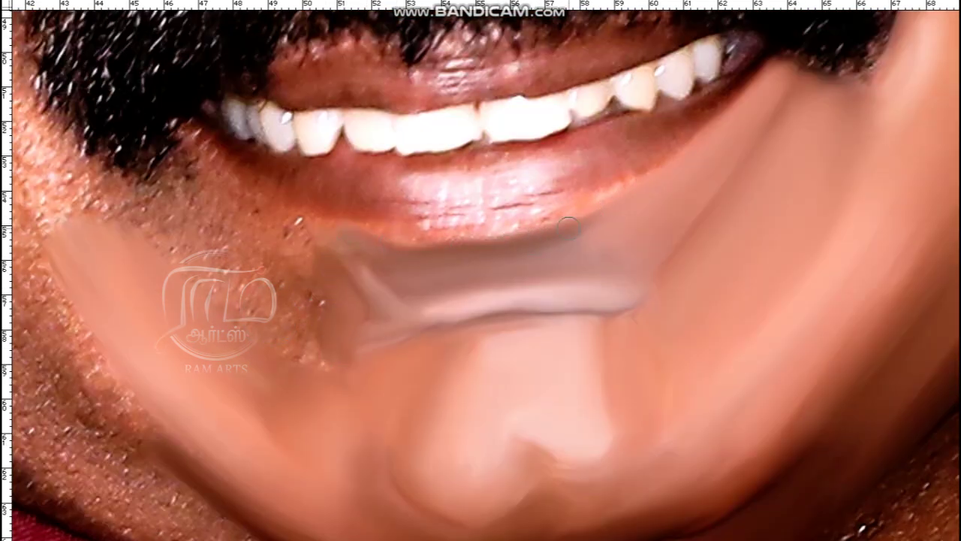
{"action": "left_click_drag", "start_coordinate": [568, 226], "coordinate": [693, 149]}
{"action": "left_click_drag", "start_coordinate": [400, 251], "coordinate": [255, 201]}
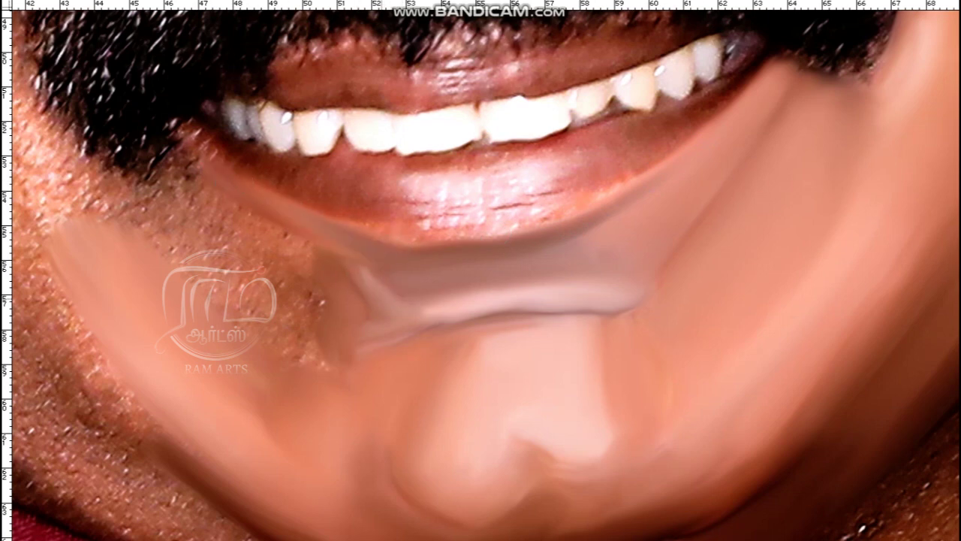
{"action": "left_click_drag", "start_coordinate": [292, 339], "coordinate": [353, 365]}
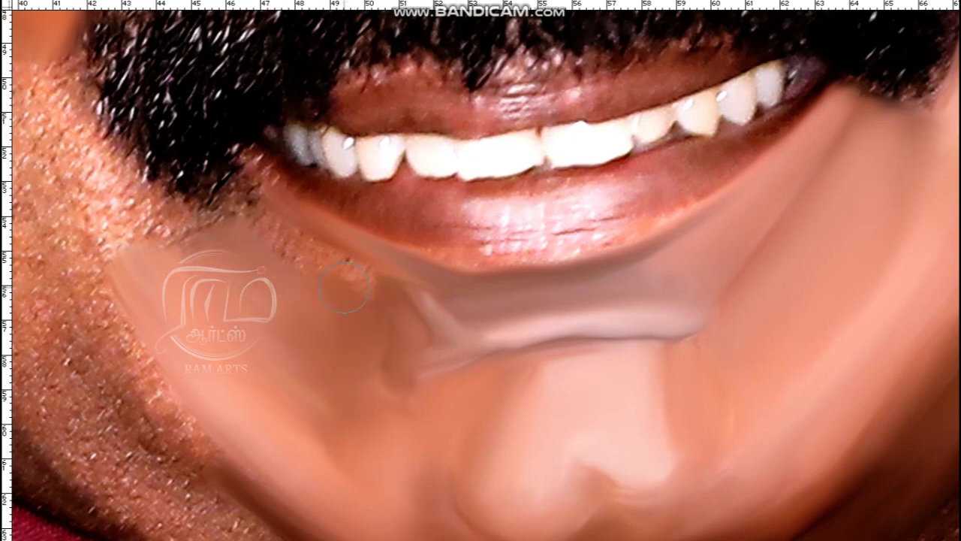
{"action": "left_click_drag", "start_coordinate": [253, 227], "coordinate": [229, 199]}
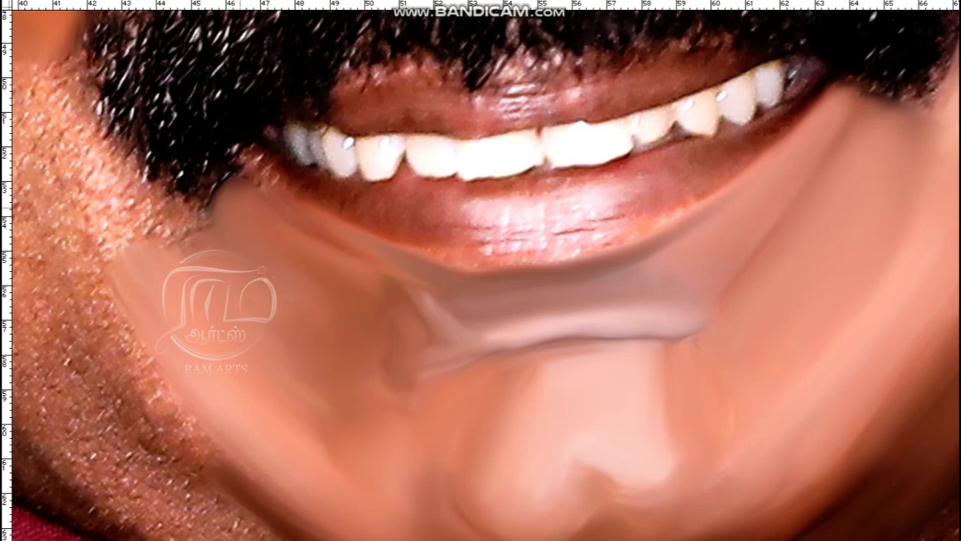
- Smooth the stubbled left cheek from the face edge beside the ear to the moustache and down toward the jaw
{"action": "scroll", "coordinate": [240, 207], "scroll_direction": "down", "scroll_amount": 5}
{"action": "scroll", "coordinate": [297, 341], "scroll_direction": "up", "scroll_amount": 5}
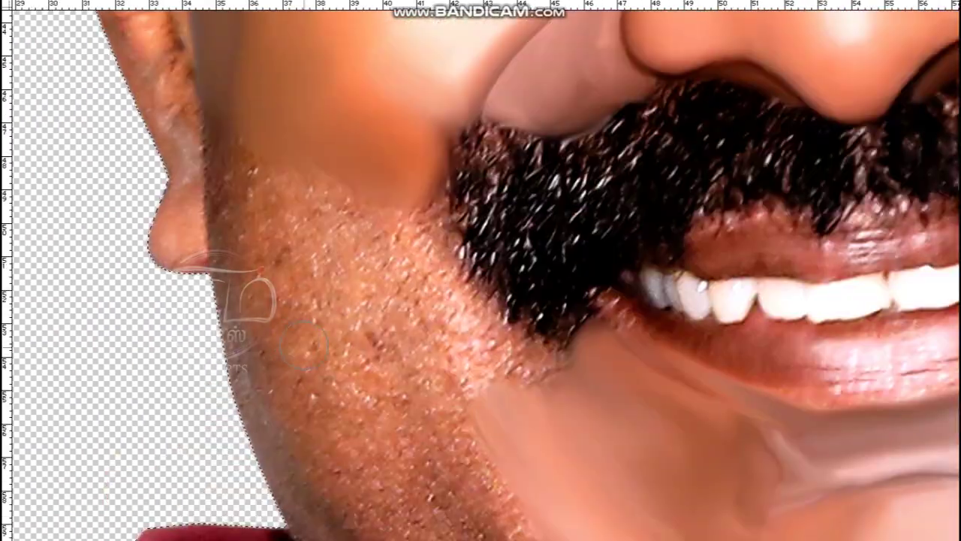
{"action": "left_click_drag", "start_coordinate": [297, 341], "coordinate": [274, 248]}
{"action": "left_click_drag", "start_coordinate": [231, 146], "coordinate": [226, 198]}
{"action": "left_click_drag", "start_coordinate": [323, 203], "coordinate": [379, 391]}
{"action": "mouse_move", "coordinate": [397, 258]}
{"action": "left_mouse_down"}
{"action": "mouse_move", "coordinate": [391, 234]}
{"action": "mouse_move", "coordinate": [451, 317]}
{"action": "mouse_move", "coordinate": [401, 243]}
{"action": "mouse_move", "coordinate": [420, 391]}
{"action": "left_mouse_up"}
{"action": "left_click_drag", "start_coordinate": [456, 449], "coordinate": [295, 328]}
{"action": "mouse_move", "coordinate": [330, 368]}
{"action": "left_mouse_down"}
{"action": "mouse_move", "coordinate": [352, 428]}
{"action": "mouse_move", "coordinate": [400, 476]}
{"action": "mouse_move", "coordinate": [289, 338]}
{"action": "left_mouse_up"}
{"action": "left_click_drag", "start_coordinate": [293, 282], "coordinate": [368, 472]}
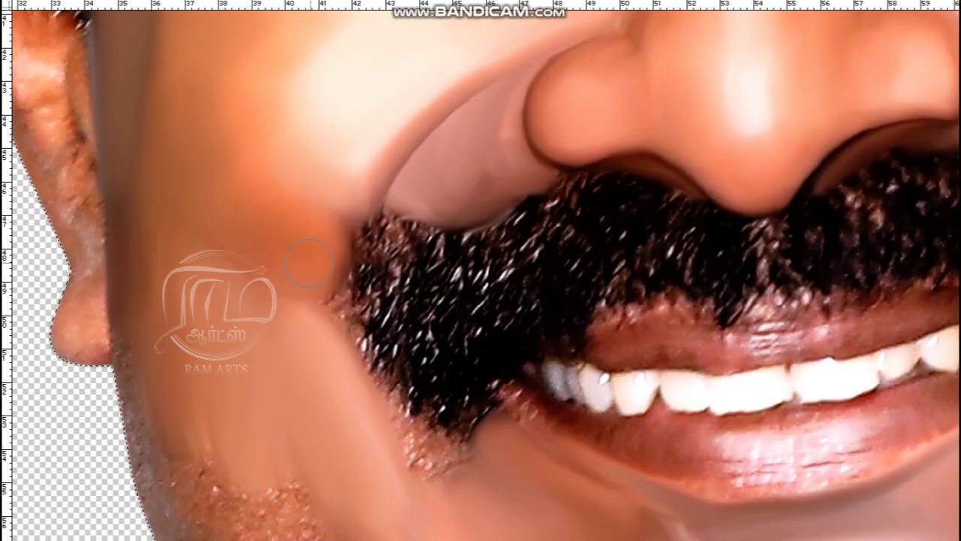
- Smudge the remaining stubble on the lower left cheek and along the jaw into smooth brown-orange tones
{"action": "left_click_drag", "start_coordinate": [314, 277], "coordinate": [293, 13]}
{"action": "left_click_drag", "start_coordinate": [342, 450], "coordinate": [259, 349]}
{"action": "mouse_move", "coordinate": [135, 225]}
{"action": "left_mouse_down"}
{"action": "mouse_move", "coordinate": [217, 337]}
{"action": "mouse_move", "coordinate": [326, 398]}
{"action": "mouse_move", "coordinate": [227, 296]}
{"action": "left_mouse_up"}
{"action": "left_click_drag", "start_coordinate": [225, 338], "coordinate": [342, 424]}
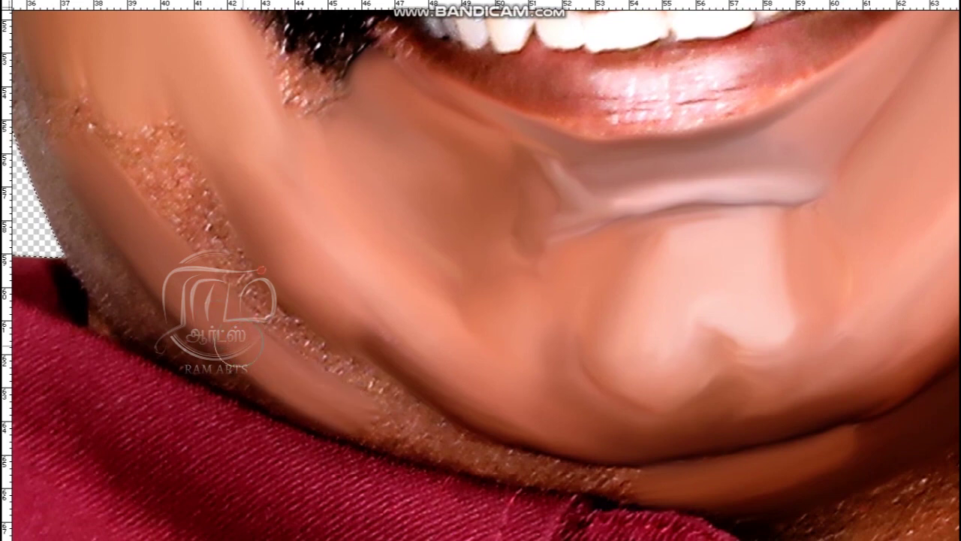
{"action": "left_click_drag", "start_coordinate": [180, 305], "coordinate": [239, 384]}
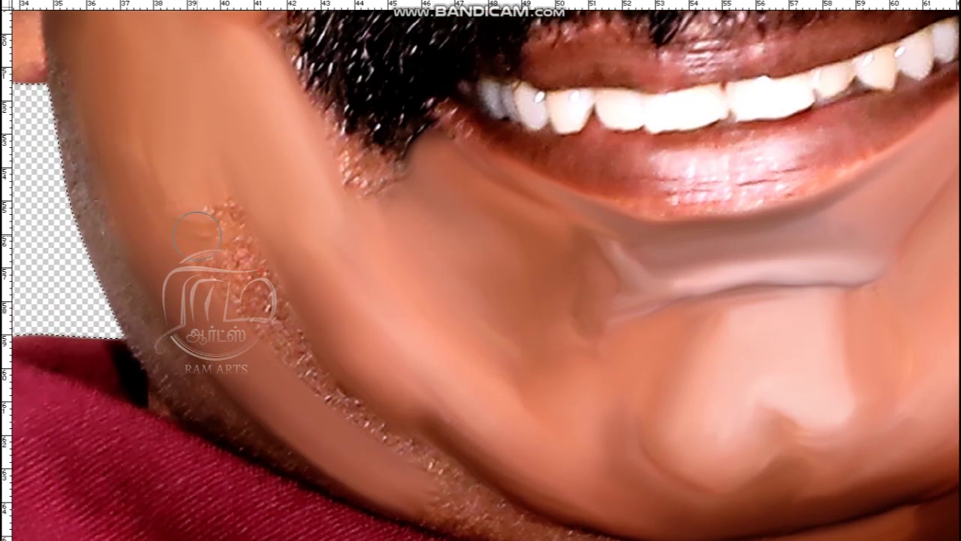
{"action": "mouse_move", "coordinate": [225, 226]}
{"action": "left_mouse_down"}
{"action": "mouse_move", "coordinate": [293, 349]}
{"action": "mouse_move", "coordinate": [234, 264]}
{"action": "left_mouse_up"}
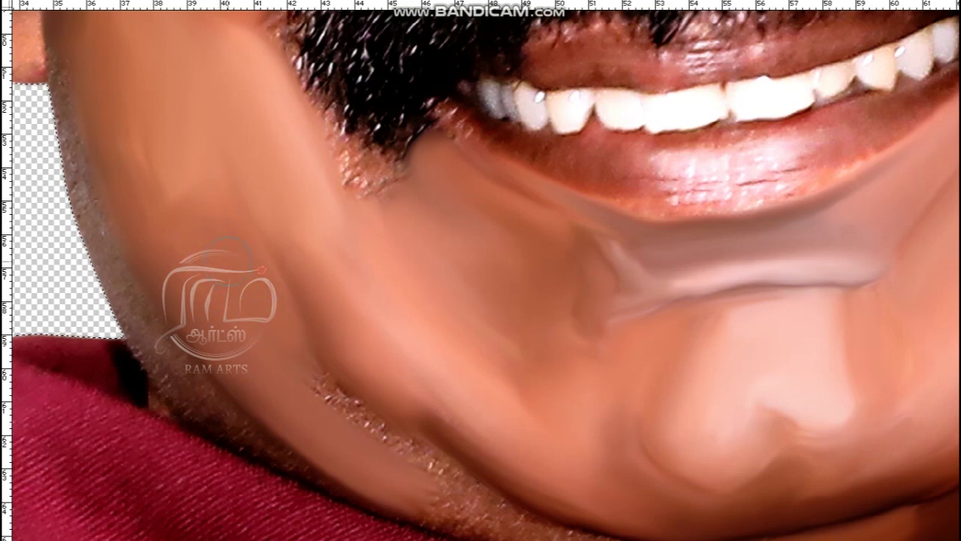
- Smooth the stubble strip between the dark jaw fold and the shirt collar, following the curve of the jaw
{"action": "key", "text": "ctrl+minus"}
{"action": "scroll", "coordinate": [480, 270], "scroll_direction": "up", "scroll_amount": 3}
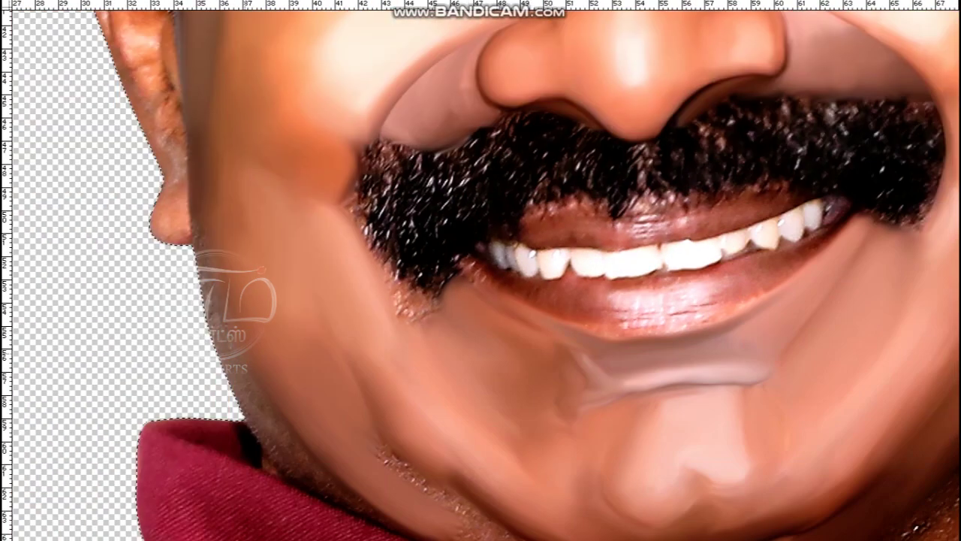
{"action": "key", "text": "ctrl+minus"}
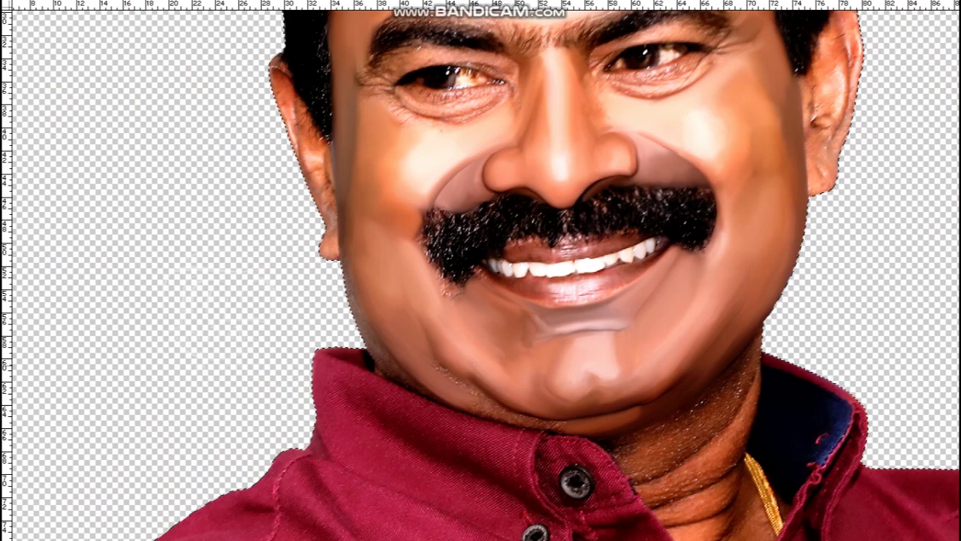
{"action": "scroll", "coordinate": [519, 425], "scroll_direction": "up", "scroll_amount": 3}
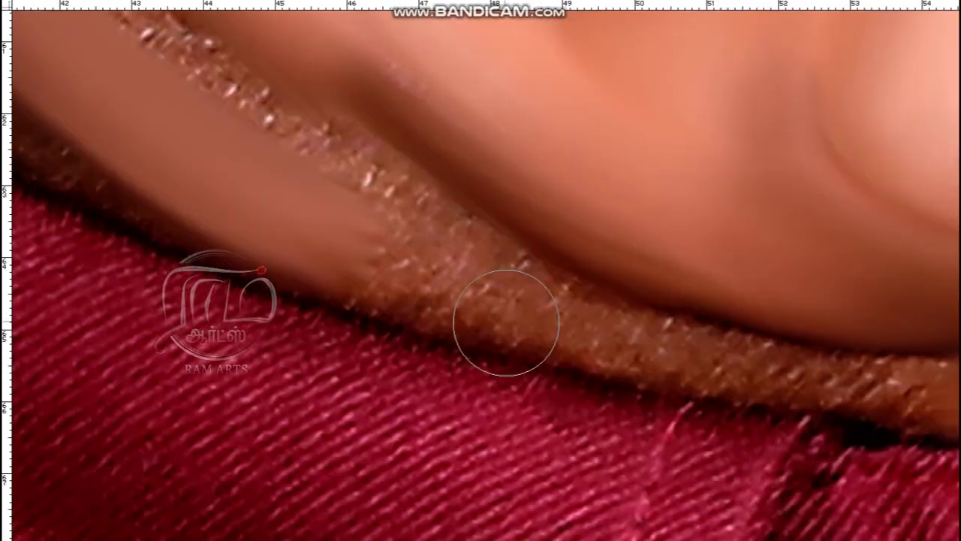
{"action": "left_click_drag", "start_coordinate": [506, 321], "coordinate": [283, 221]}
{"action": "scroll", "coordinate": [418, 215], "scroll_direction": "right", "scroll_amount": 3}
{"action": "mouse_move", "coordinate": [418, 214]}
{"action": "left_mouse_down"}
{"action": "mouse_move", "coordinate": [660, 294]}
{"action": "mouse_move", "coordinate": [397, 232]}
{"action": "left_mouse_up"}
{"action": "scroll", "coordinate": [397, 232], "scroll_direction": "left", "scroll_amount": 5}
{"action": "scroll", "coordinate": [398, 232], "scroll_direction": "up", "scroll_amount": 2}
{"action": "mouse_move", "coordinate": [458, 196]}
{"action": "left_mouse_down"}
{"action": "mouse_move", "coordinate": [556, 292]}
{"action": "mouse_move", "coordinate": [697, 363]}
{"action": "mouse_move", "coordinate": [457, 178]}
{"action": "mouse_move", "coordinate": [544, 143]}
{"action": "left_mouse_up"}
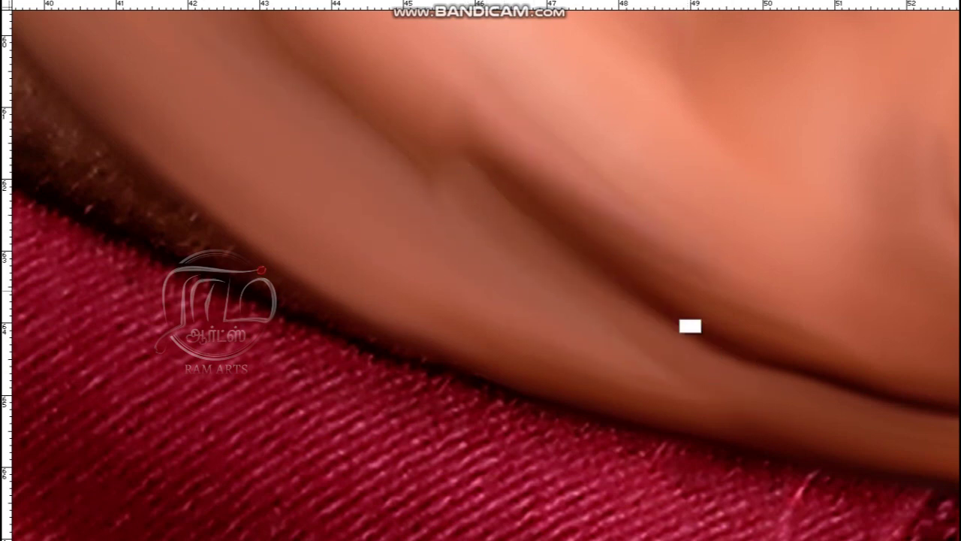
- Smooth the left outline of the face from the earlobe down to the collar and along the collar edge
{"action": "scroll", "coordinate": [337, 265], "scroll_direction": "down", "scroll_amount": 5}
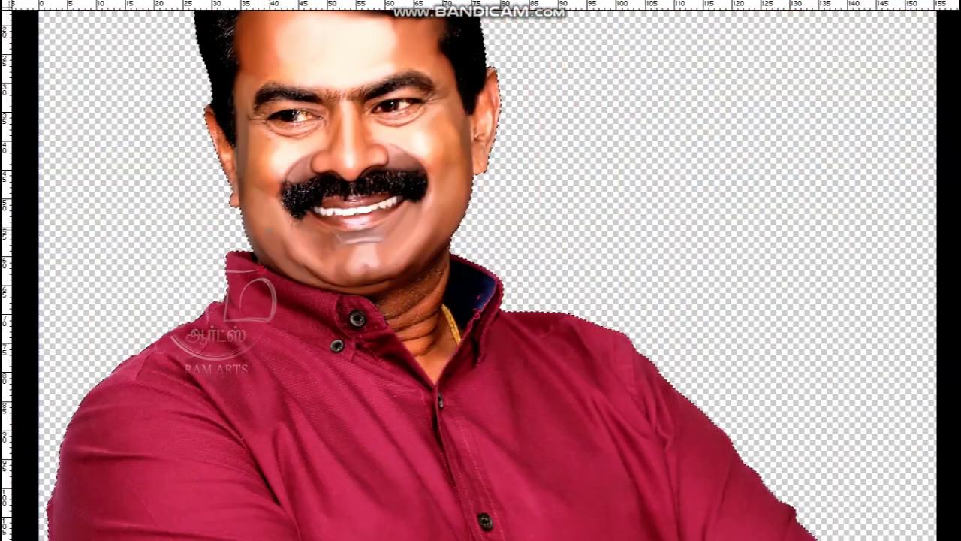
{"action": "scroll", "coordinate": [337, 266], "scroll_direction": "up", "scroll_amount": 5}
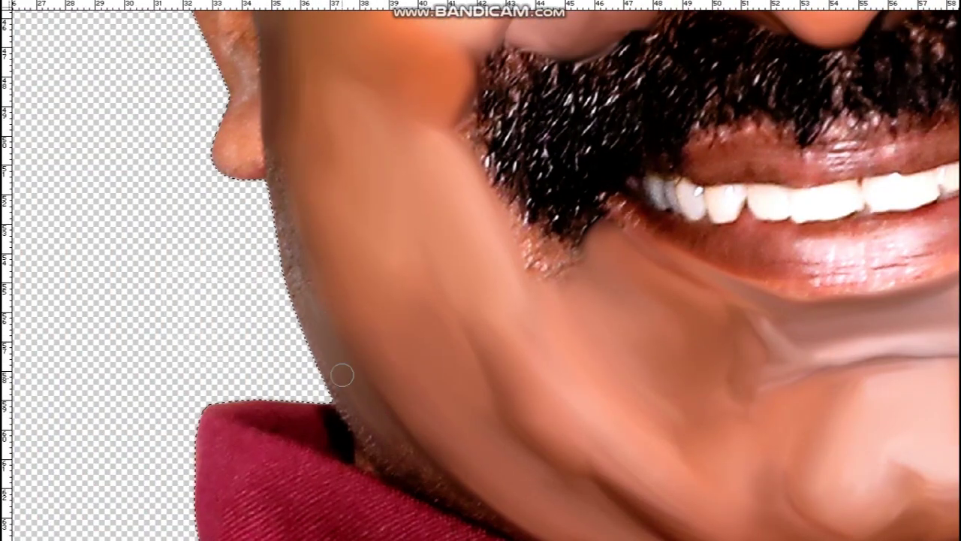
{"action": "left_click_drag", "start_coordinate": [275, 167], "coordinate": [222, 66]}
{"action": "mouse_move", "coordinate": [240, 131]}
{"action": "left_mouse_down"}
{"action": "mouse_move", "coordinate": [357, 370]}
{"action": "mouse_move", "coordinate": [262, 225]}
{"action": "mouse_move", "coordinate": [354, 358]}
{"action": "mouse_move", "coordinate": [365, 356]}
{"action": "mouse_move", "coordinate": [508, 451]}
{"action": "left_mouse_up"}
{"action": "scroll", "coordinate": [508, 451], "scroll_direction": "down", "scroll_amount": 3}
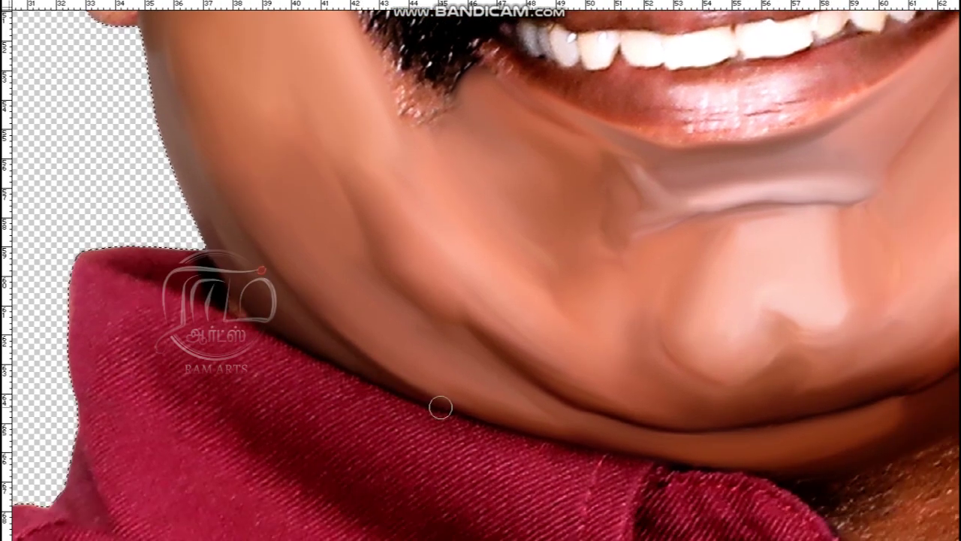
- Smudge the upper neck crease into a smooth dark band from the shirt placket up to the collar, starting the orange fold beneath it
{"action": "scroll", "coordinate": [440, 403], "scroll_direction": "down", "scroll_amount": 5}
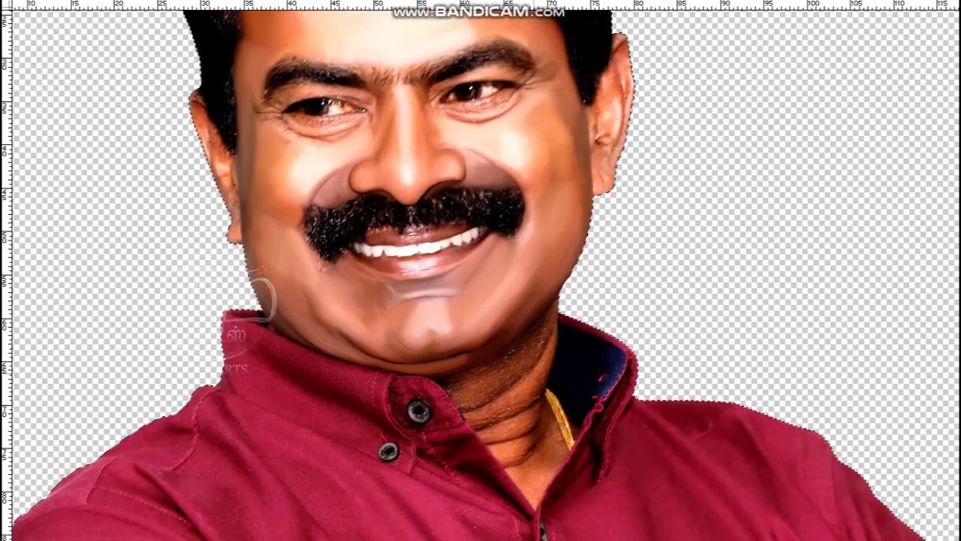
{"action": "scroll", "coordinate": [487, 413], "scroll_direction": "up", "scroll_amount": 5}
{"action": "mouse_move", "coordinate": [573, 260]}
{"action": "left_mouse_down"}
{"action": "mouse_move", "coordinate": [286, 420]}
{"action": "mouse_move", "coordinate": [389, 386]}
{"action": "left_mouse_up"}
{"action": "mouse_move", "coordinate": [669, 120]}
{"action": "left_mouse_down"}
{"action": "mouse_move", "coordinate": [616, 232]}
{"action": "mouse_move", "coordinate": [562, 279]}
{"action": "mouse_move", "coordinate": [559, 225]}
{"action": "left_mouse_up"}
{"action": "mouse_move", "coordinate": [601, 188]}
{"action": "left_mouse_down"}
{"action": "mouse_move", "coordinate": [530, 338]}
{"action": "mouse_move", "coordinate": [590, 203]}
{"action": "left_mouse_up"}
{"action": "mouse_move", "coordinate": [420, 410]}
{"action": "left_mouse_down"}
{"action": "mouse_move", "coordinate": [450, 443]}
{"action": "mouse_move", "coordinate": [560, 300]}
{"action": "left_mouse_up"}
{"action": "left_click_drag", "start_coordinate": [560, 300], "coordinate": [503, 361]}
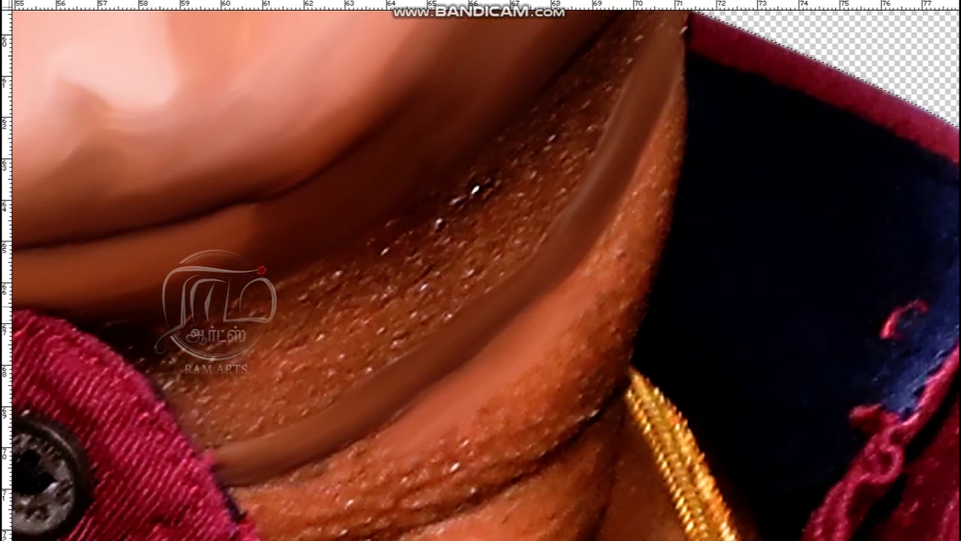
- Smooth the broad orange neck fold beside the dark collar lining and blend it into the crease above the gold chain
{"action": "scroll", "coordinate": [496, 417], "scroll_direction": "up", "scroll_amount": 3}
{"action": "scroll", "coordinate": [523, 418], "scroll_direction": "down", "scroll_amount": 2}
{"action": "mouse_move", "coordinate": [523, 419]}
{"action": "left_mouse_down"}
{"action": "mouse_move", "coordinate": [533, 359]}
{"action": "mouse_move", "coordinate": [592, 206]}
{"action": "mouse_move", "coordinate": [565, 269]}
{"action": "left_mouse_up"}
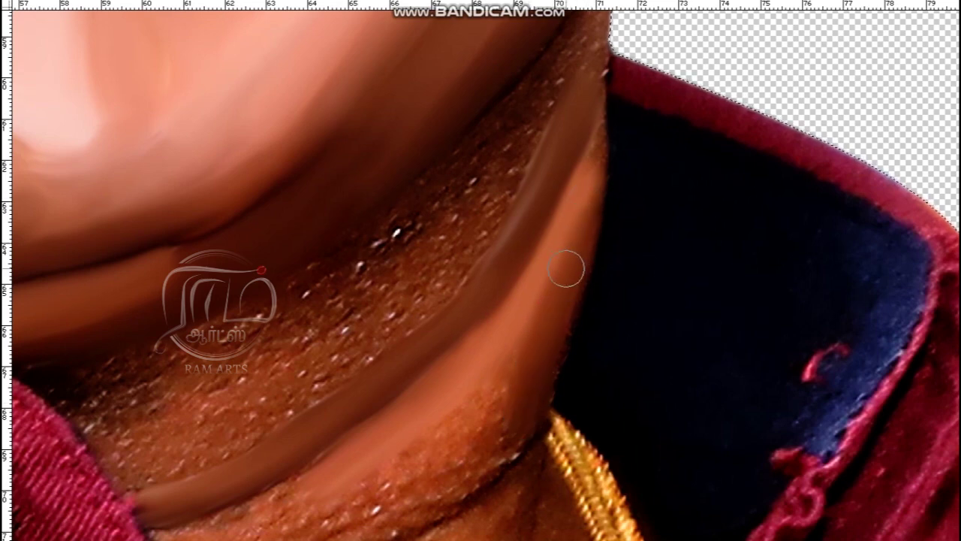
{"action": "scroll", "coordinate": [565, 269], "scroll_direction": "down", "scroll_amount": 3}
{"action": "scroll", "coordinate": [585, 281], "scroll_direction": "up", "scroll_amount": 3}
{"action": "scroll", "coordinate": [562, 322], "scroll_direction": "up", "scroll_amount": 1}
{"action": "mouse_move", "coordinate": [562, 322]}
{"action": "left_mouse_down"}
{"action": "mouse_move", "coordinate": [443, 370]}
{"action": "mouse_move", "coordinate": [603, 317]}
{"action": "mouse_move", "coordinate": [597, 304]}
{"action": "left_mouse_up"}
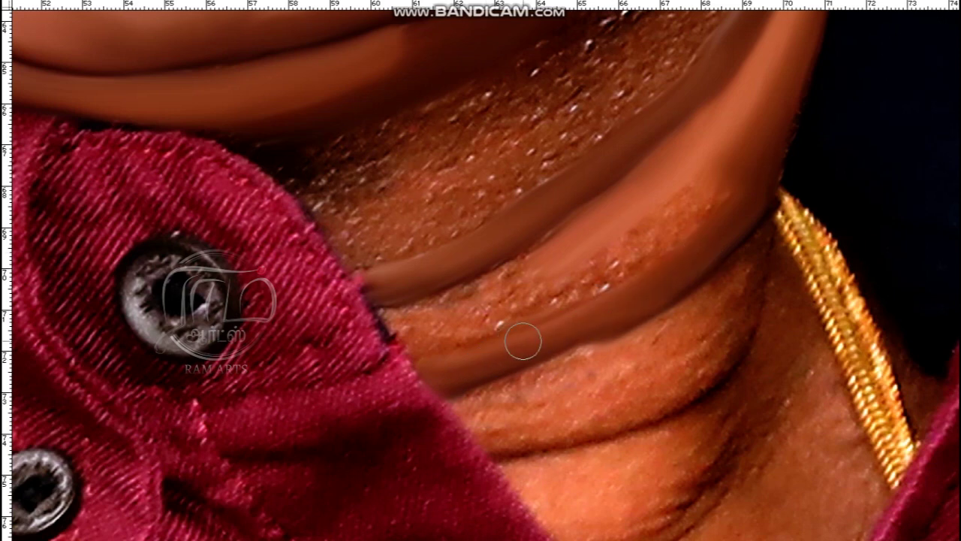
{"action": "mouse_move", "coordinate": [414, 341]}
{"action": "left_mouse_down"}
{"action": "mouse_move", "coordinate": [466, 312]}
{"action": "mouse_move", "coordinate": [412, 330]}
{"action": "left_mouse_up"}
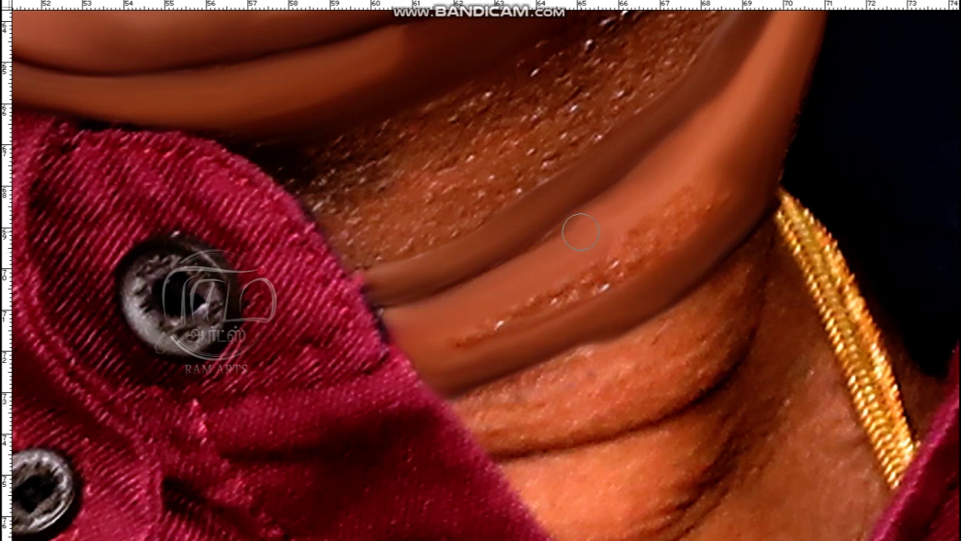
{"action": "mouse_move", "coordinate": [481, 342]}
{"action": "left_mouse_down"}
{"action": "mouse_move", "coordinate": [525, 317]}
{"action": "mouse_move", "coordinate": [553, 322]}
{"action": "mouse_move", "coordinate": [577, 266]}
{"action": "left_mouse_up"}
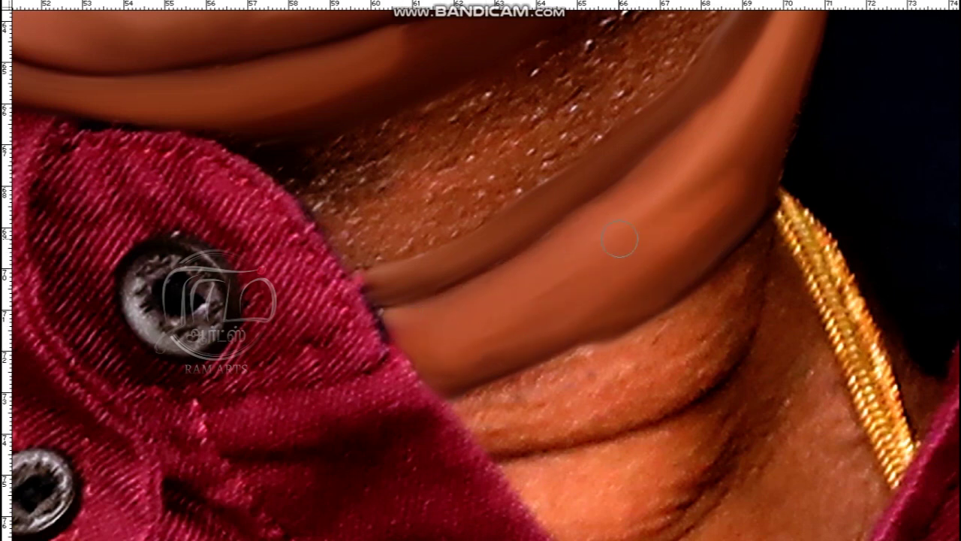
- Smooth the next neck fold down, from the shirt placket across to the skin near the gold chain
{"action": "scroll", "coordinate": [665, 231], "scroll_direction": "down", "scroll_amount": 2}
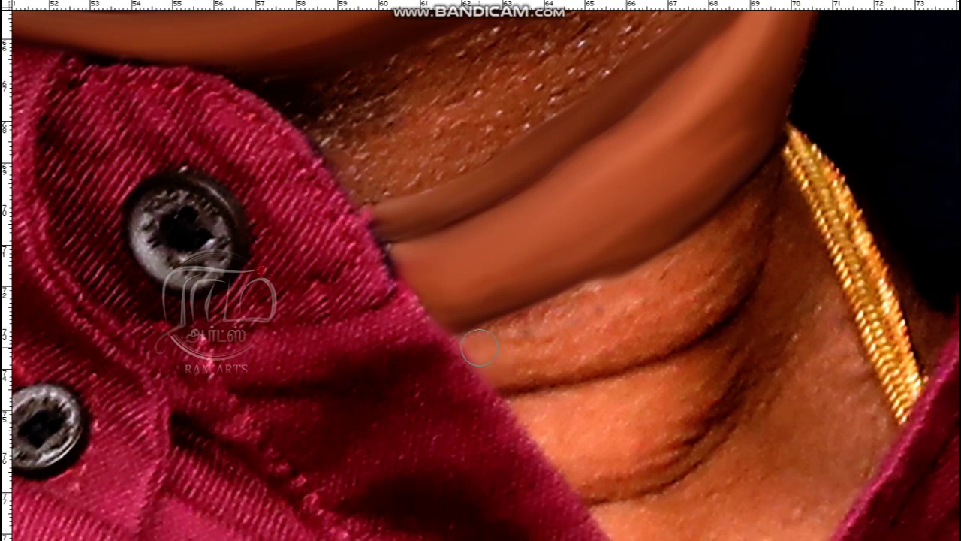
{"action": "mouse_move", "coordinate": [575, 366]}
{"action": "left_mouse_down"}
{"action": "mouse_move", "coordinate": [701, 317]}
{"action": "mouse_move", "coordinate": [706, 276]}
{"action": "mouse_move", "coordinate": [705, 304]}
{"action": "mouse_move", "coordinate": [735, 274]}
{"action": "mouse_move", "coordinate": [582, 289]}
{"action": "left_mouse_up"}
{"action": "mouse_move", "coordinate": [485, 330]}
{"action": "left_mouse_down"}
{"action": "mouse_move", "coordinate": [526, 361]}
{"action": "mouse_move", "coordinate": [711, 266]}
{"action": "left_mouse_up"}
- Smudge the shadowed stubble under the jaw into smooth dark brown up to the edge of the neck
{"action": "scroll", "coordinate": [546, 362], "scroll_direction": "down", "scroll_amount": 5}
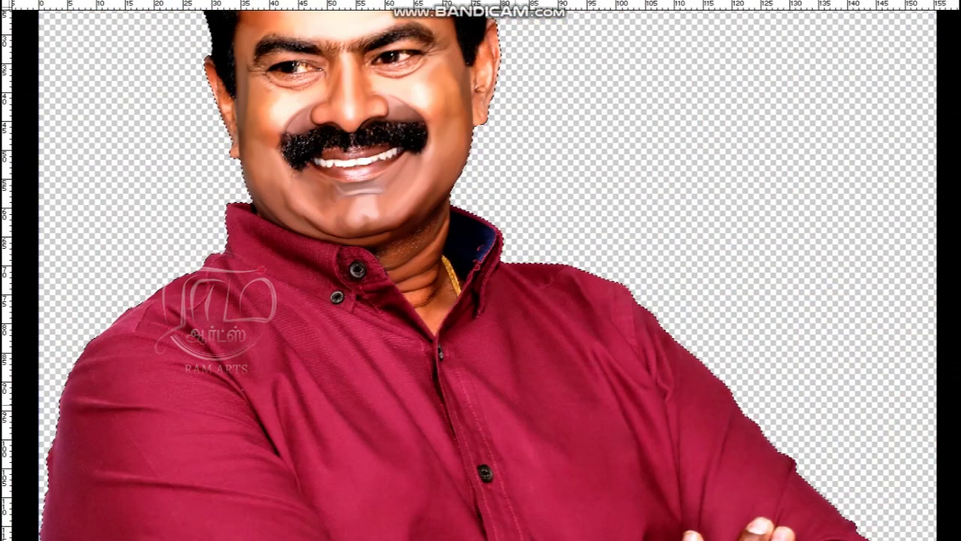
{"action": "scroll", "coordinate": [446, 292], "scroll_direction": "up", "scroll_amount": 5}
{"action": "mouse_move", "coordinate": [558, 194]}
{"action": "left_mouse_down"}
{"action": "mouse_move", "coordinate": [507, 261]}
{"action": "mouse_move", "coordinate": [479, 322]}
{"action": "left_mouse_up"}
{"action": "mouse_move", "coordinate": [564, 215]}
{"action": "left_mouse_down"}
{"action": "mouse_move", "coordinate": [590, 205]}
{"action": "mouse_move", "coordinate": [586, 240]}
{"action": "mouse_move", "coordinate": [601, 162]}
{"action": "mouse_move", "coordinate": [579, 152]}
{"action": "mouse_move", "coordinate": [609, 132]}
{"action": "left_mouse_up"}
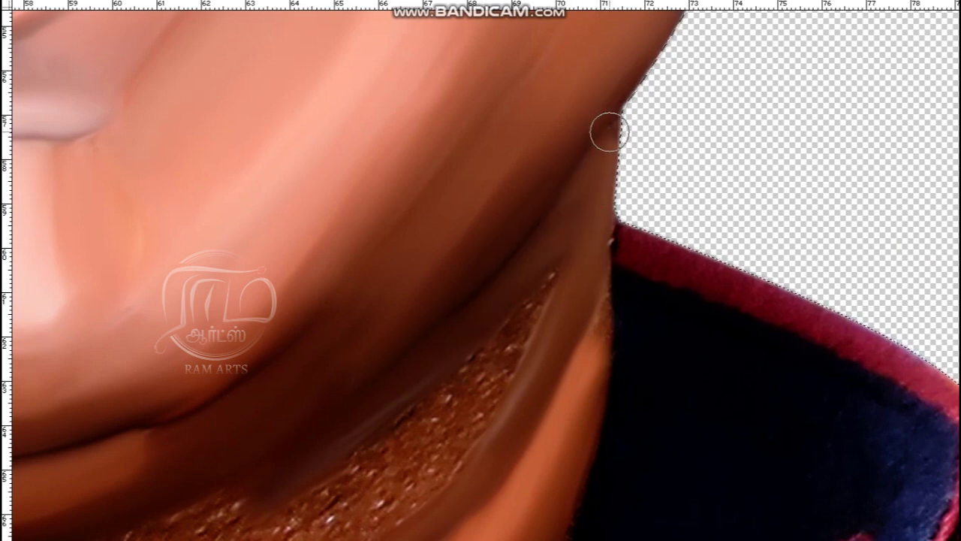
{"action": "left_click_drag", "start_coordinate": [247, 510], "coordinate": [377, 337]}
{"action": "mouse_move", "coordinate": [187, 399]}
{"action": "left_mouse_down"}
{"action": "mouse_move", "coordinate": [245, 423]}
{"action": "mouse_move", "coordinate": [225, 383]}
{"action": "left_mouse_up"}
{"action": "mouse_move", "coordinate": [413, 299]}
{"action": "left_mouse_down"}
{"action": "mouse_move", "coordinate": [262, 414]}
{"action": "mouse_move", "coordinate": [328, 391]}
{"action": "mouse_move", "coordinate": [567, 240]}
{"action": "mouse_move", "coordinate": [506, 333]}
{"action": "mouse_move", "coordinate": [585, 225]}
{"action": "mouse_move", "coordinate": [470, 407]}
{"action": "mouse_move", "coordinate": [620, 236]}
{"action": "left_mouse_up"}
- Blend away the last stubble patch under the chin and smooth the upper neck toward the collar
{"action": "scroll", "coordinate": [627, 246], "scroll_direction": "down", "scroll_amount": 3}
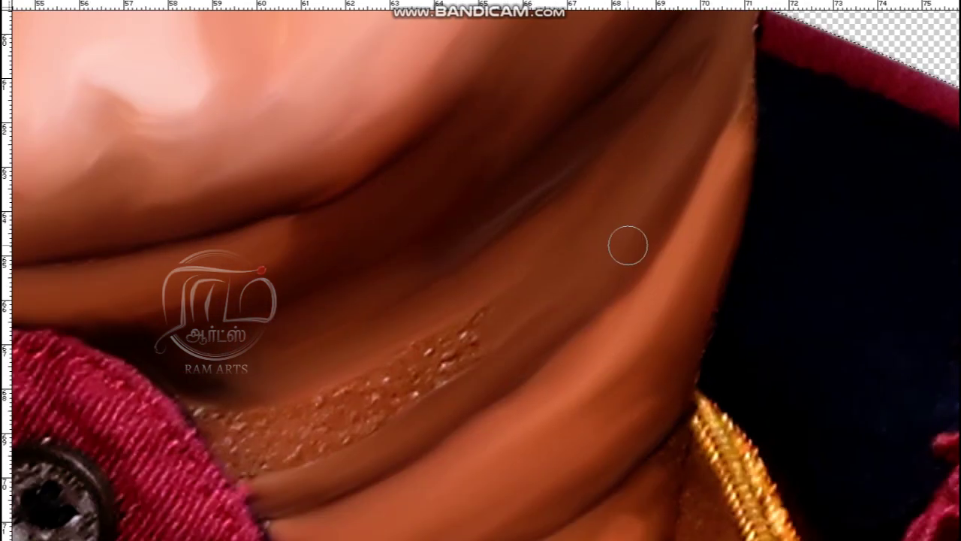
{"action": "mouse_move", "coordinate": [446, 392]}
{"action": "left_mouse_down"}
{"action": "mouse_move", "coordinate": [263, 484]}
{"action": "mouse_move", "coordinate": [210, 421]}
{"action": "mouse_move", "coordinate": [262, 446]}
{"action": "mouse_move", "coordinate": [343, 399]}
{"action": "mouse_move", "coordinate": [480, 347]}
{"action": "left_mouse_up"}
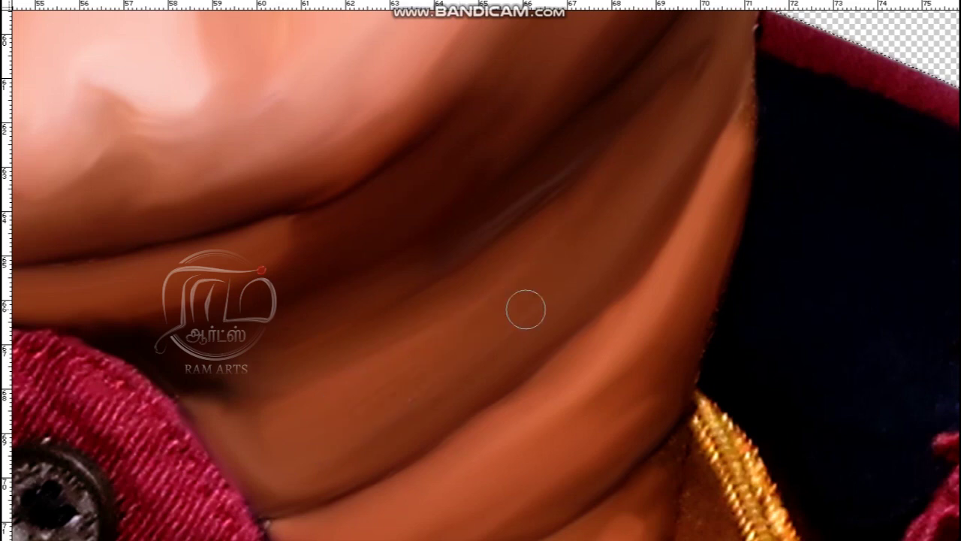
{"action": "left_click_drag", "start_coordinate": [698, 200], "coordinate": [592, 350]}
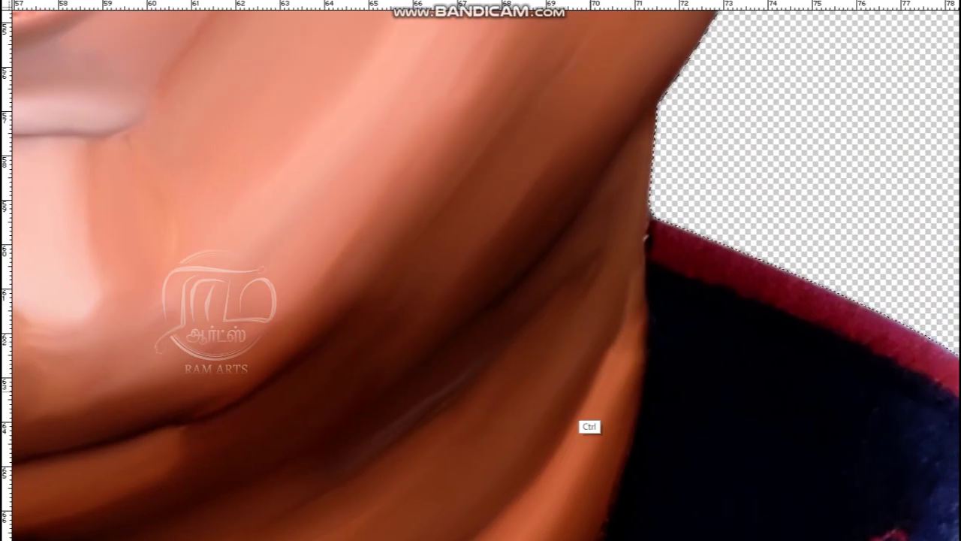
- Smooth the lowest neck fold and its dark crease, blending the skin up toward the gold chain
{"action": "scroll", "coordinate": [592, 425], "scroll_direction": "down", "scroll_amount": 5}
{"action": "scroll", "coordinate": [557, 353], "scroll_direction": "down", "scroll_amount": 3}
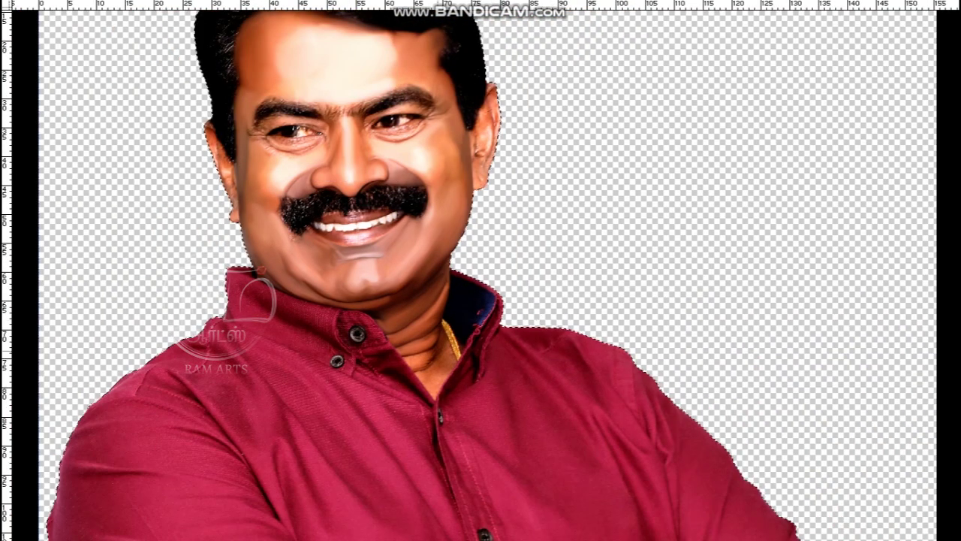
{"action": "scroll", "coordinate": [427, 353], "scroll_direction": "up", "scroll_amount": 6}
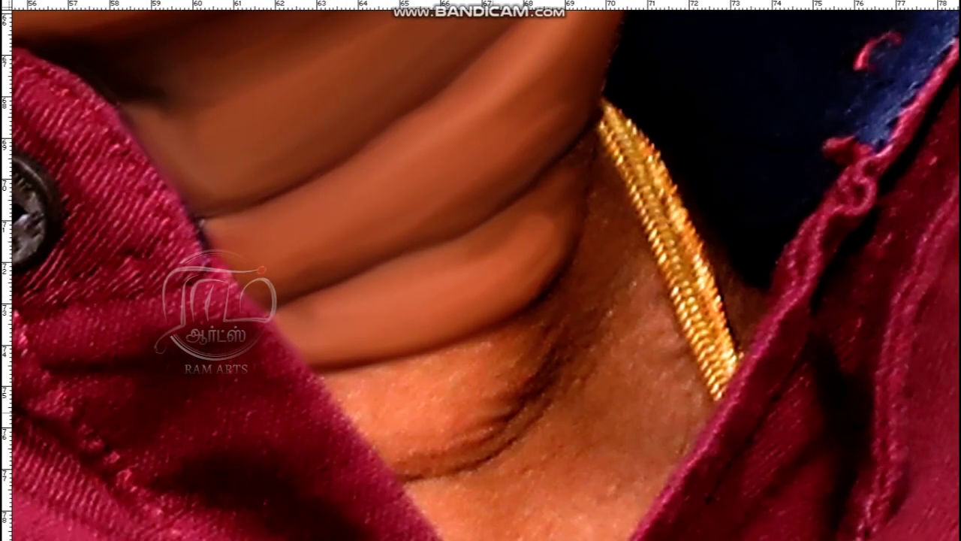
{"action": "left_click_drag", "start_coordinate": [524, 406], "coordinate": [550, 358]}
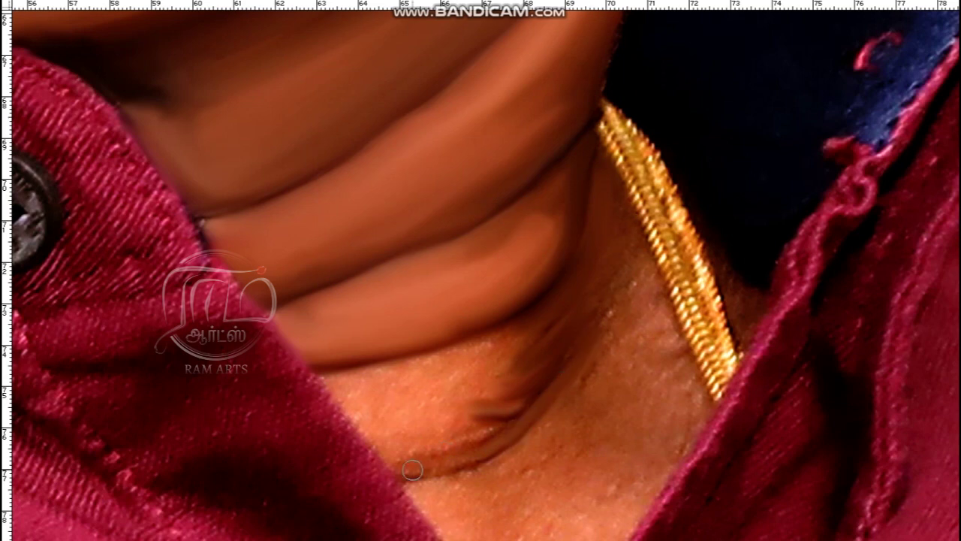
{"action": "left_click_drag", "start_coordinate": [500, 431], "coordinate": [489, 422]}
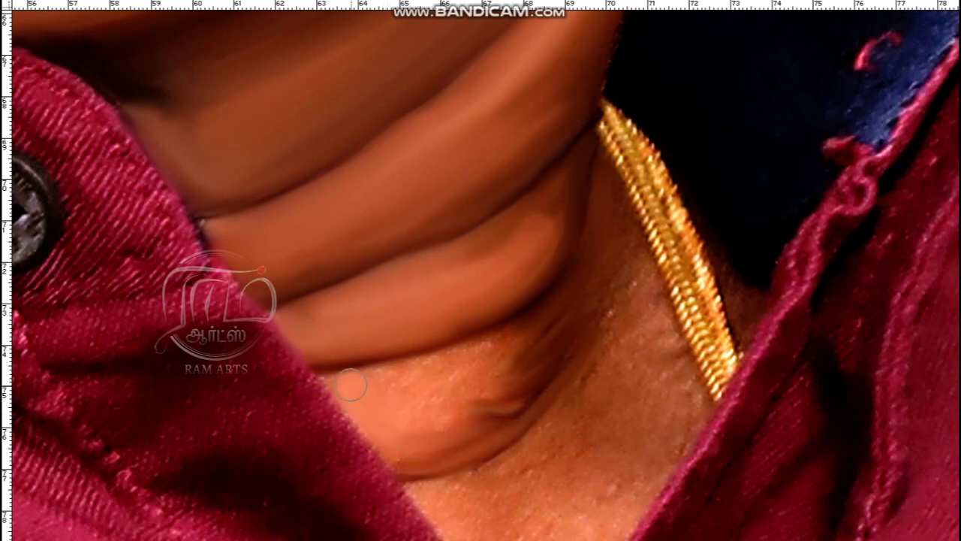
{"action": "mouse_move", "coordinate": [541, 331]}
{"action": "left_mouse_down"}
{"action": "mouse_move", "coordinate": [406, 375]}
{"action": "mouse_move", "coordinate": [465, 406]}
{"action": "mouse_move", "coordinate": [337, 387]}
{"action": "left_mouse_up"}
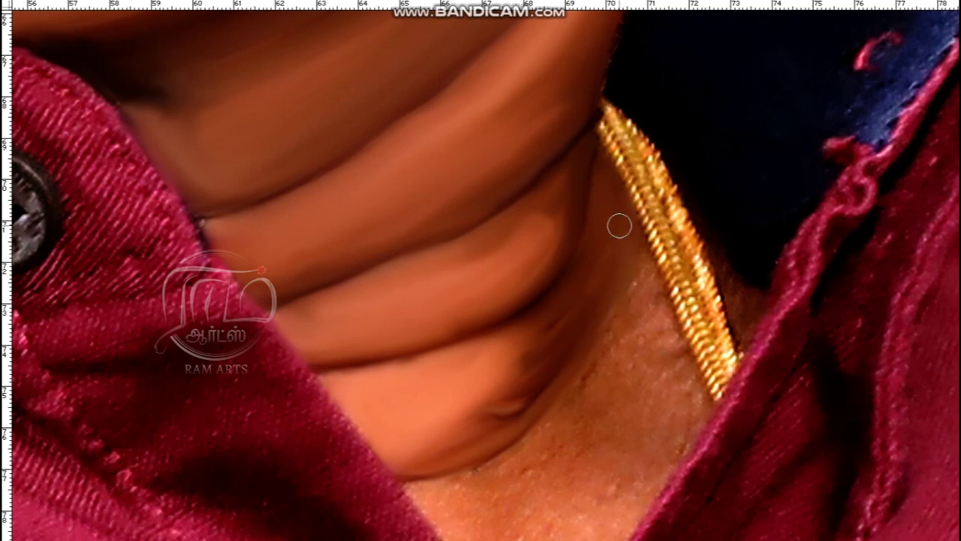
- Smooth the chest skin in the shirt's V opening and the textured patch beside the gold chain
{"action": "left_click_drag", "start_coordinate": [454, 511], "coordinate": [398, 415]}
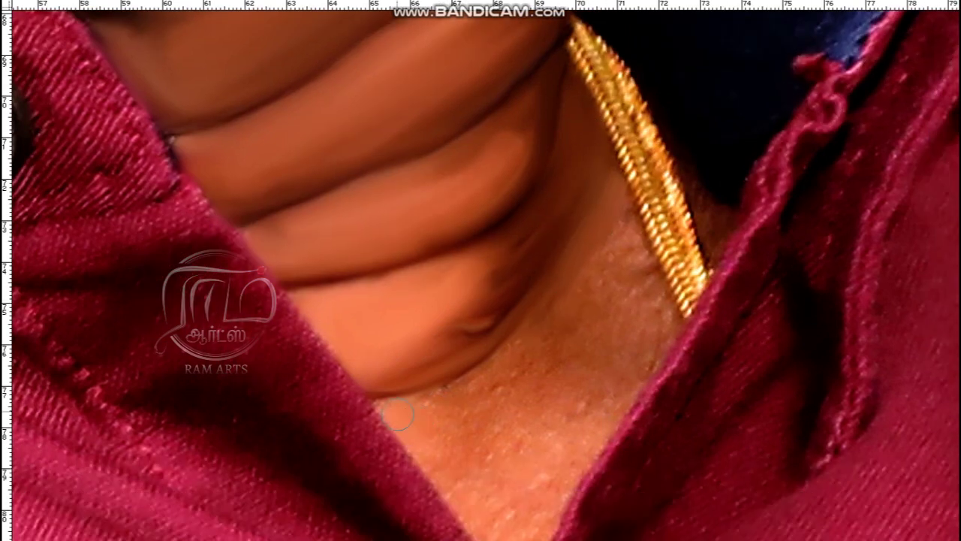
{"action": "left_click_drag", "start_coordinate": [435, 458], "coordinate": [406, 397]}
{"action": "left_click_drag", "start_coordinate": [509, 446], "coordinate": [529, 400]}
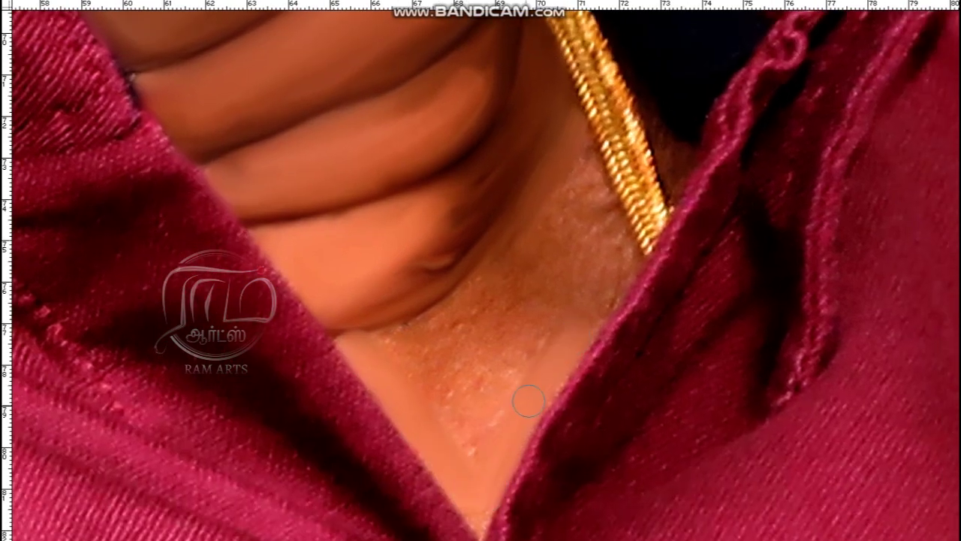
{"action": "mouse_move", "coordinate": [422, 354]}
{"action": "left_mouse_down"}
{"action": "mouse_move", "coordinate": [508, 251]}
{"action": "mouse_move", "coordinate": [505, 324]}
{"action": "left_mouse_up"}
{"action": "left_click_drag", "start_coordinate": [512, 282], "coordinate": [473, 360]}
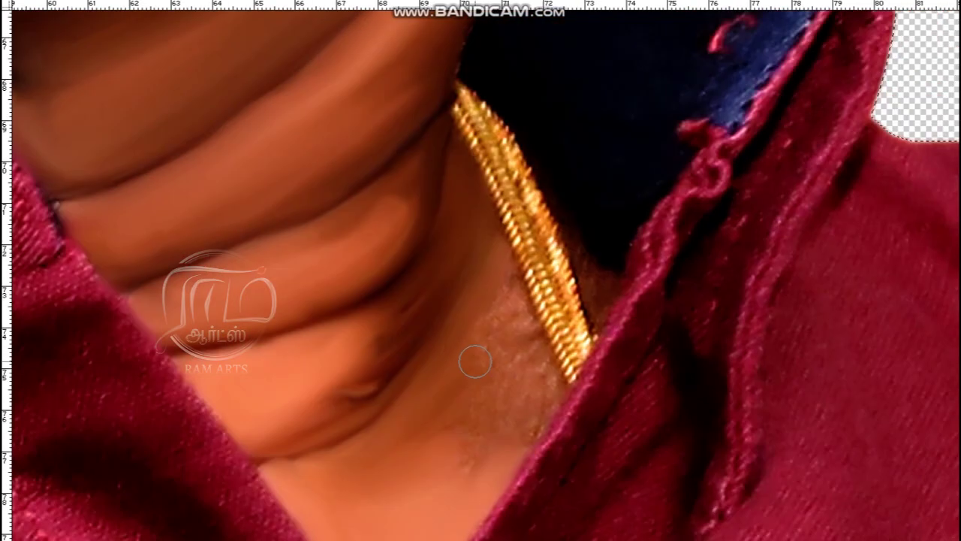
{"action": "mouse_move", "coordinate": [503, 441]}
{"action": "left_mouse_down"}
{"action": "mouse_move", "coordinate": [526, 346]}
{"action": "mouse_move", "coordinate": [498, 311]}
{"action": "mouse_move", "coordinate": [472, 340]}
{"action": "left_mouse_up"}
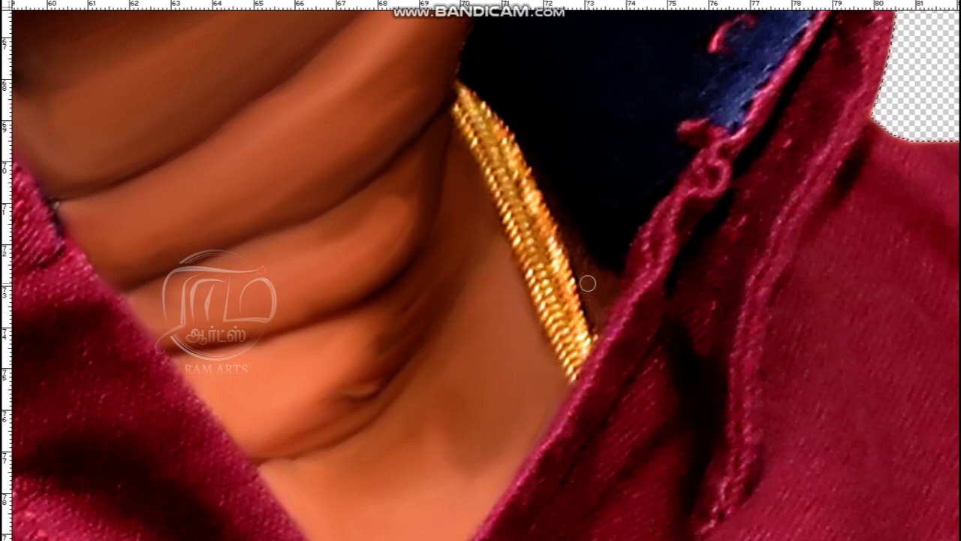
- Smudge the stubble patch under the left end of the moustache into the smooth cheek skin
{"action": "scroll", "coordinate": [598, 283], "scroll_direction": "down", "scroll_amount": 6}
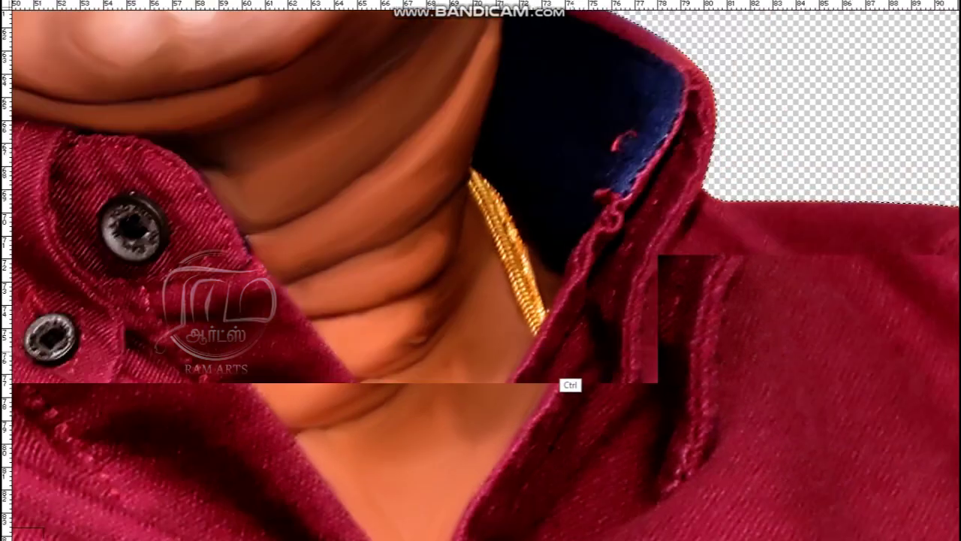
{"action": "scroll", "coordinate": [331, 304], "scroll_direction": "up", "scroll_amount": 6}
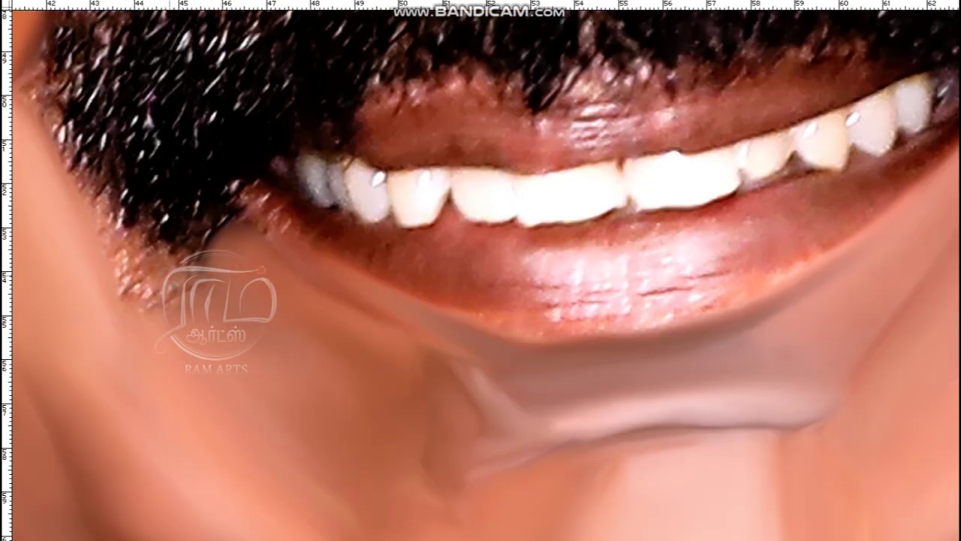
{"action": "mouse_move", "coordinate": [180, 291]}
{"action": "left_mouse_down"}
{"action": "mouse_move", "coordinate": [161, 259]}
{"action": "mouse_move", "coordinate": [134, 277]}
{"action": "left_mouse_up"}
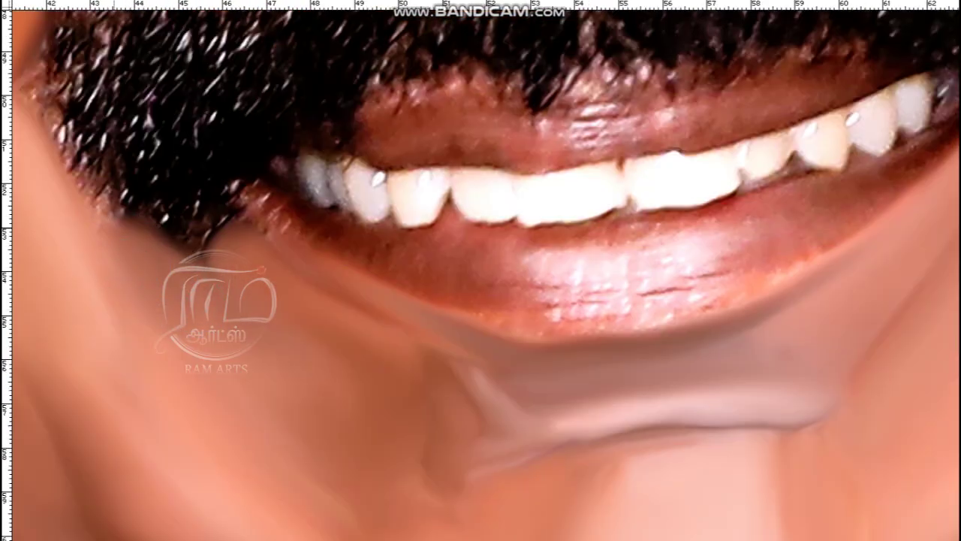
{"action": "scroll", "coordinate": [113, 229], "scroll_direction": "down", "scroll_amount": 2}
{"action": "scroll", "coordinate": [128, 234], "scroll_direction": "down", "scroll_amount": 3}
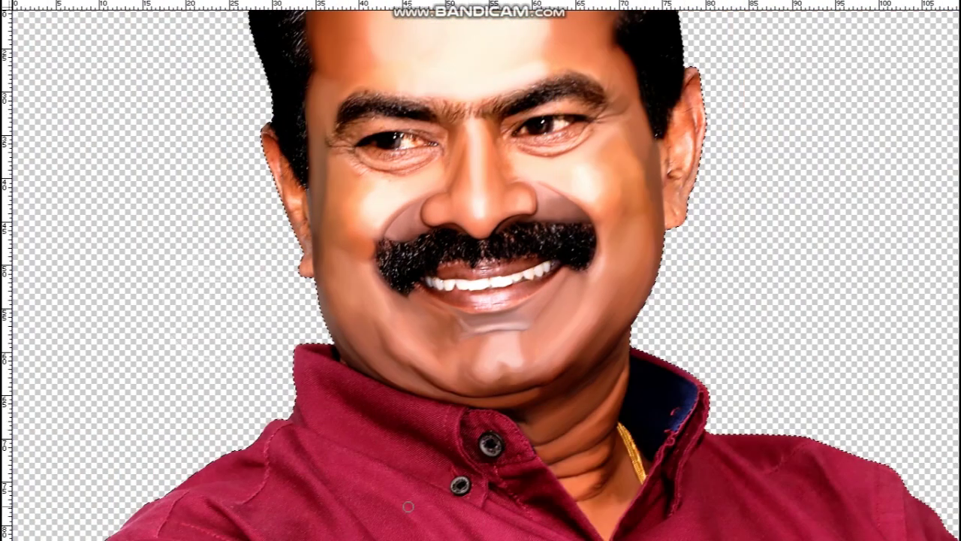
- Smudge the rim and inner folds of the upper ear at the portrait's left into smooth skin
{"action": "scroll", "coordinate": [408, 506], "scroll_direction": "down", "scroll_amount": 2}
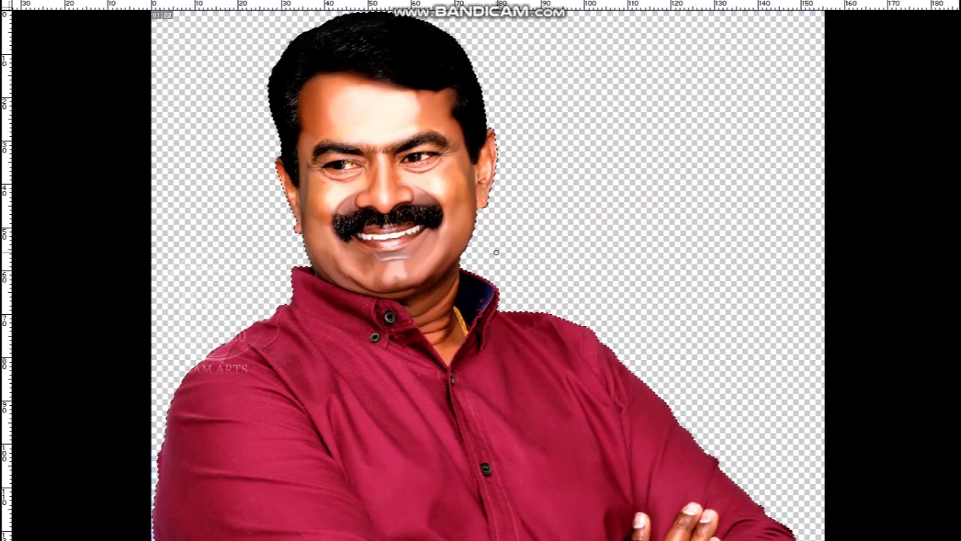
{"action": "scroll", "coordinate": [285, 173], "scroll_direction": "up", "scroll_amount": 5}
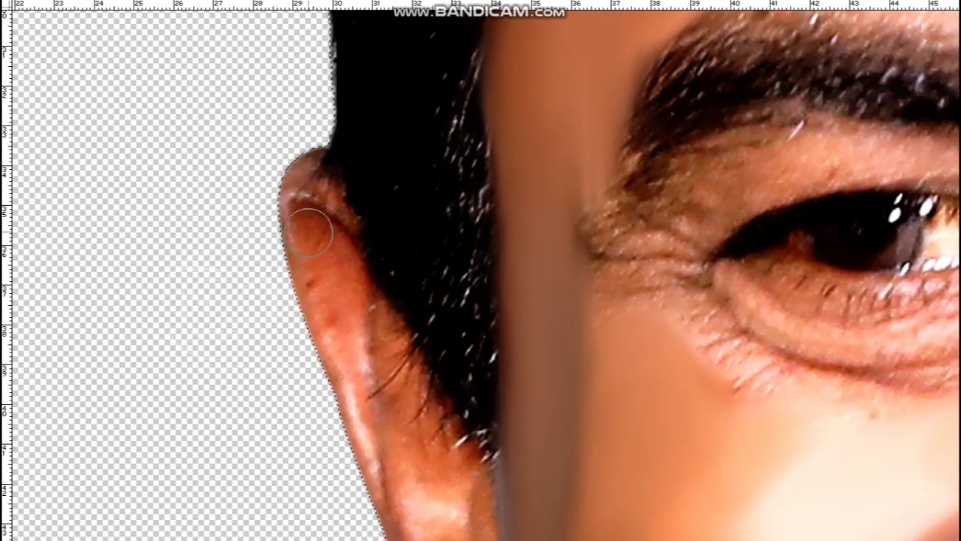
{"action": "mouse_move", "coordinate": [317, 233]}
{"action": "left_mouse_down"}
{"action": "mouse_move", "coordinate": [310, 215]}
{"action": "mouse_move", "coordinate": [365, 283]}
{"action": "left_mouse_up"}
{"action": "mouse_move", "coordinate": [370, 360]}
{"action": "left_mouse_down"}
{"action": "mouse_move", "coordinate": [360, 293]}
{"action": "mouse_move", "coordinate": [308, 165]}
{"action": "mouse_move", "coordinate": [353, 233]}
{"action": "mouse_move", "coordinate": [332, 339]}
{"action": "left_mouse_up"}
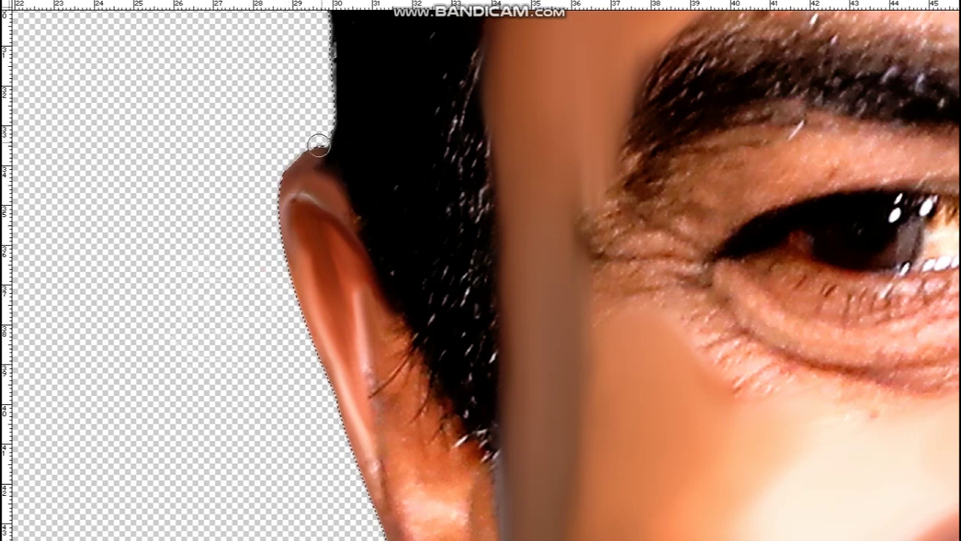
{"action": "left_click_drag", "start_coordinate": [326, 202], "coordinate": [262, 55]}
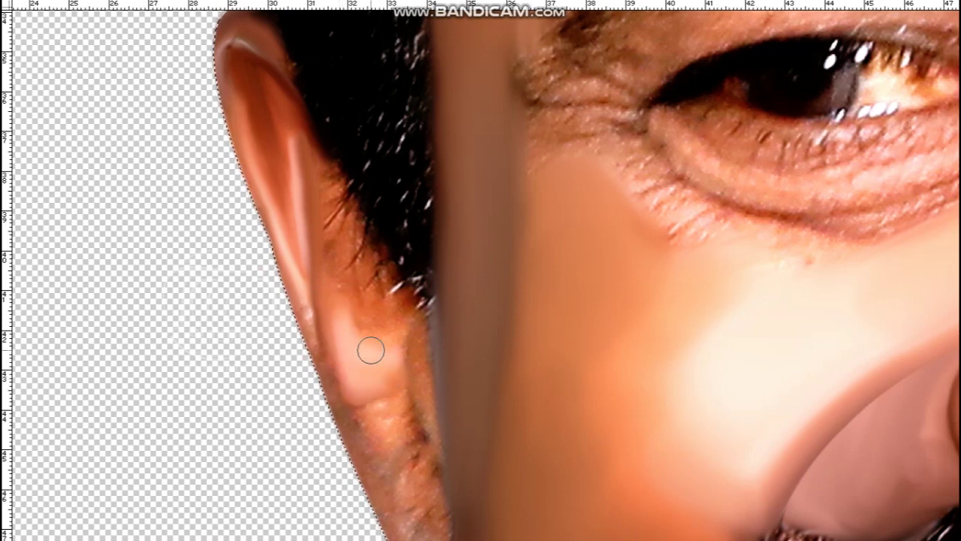
- Smooth the inner hollow and lower part of the left-hand ear down to the lobe, blending away stray hairs and skin texture
{"action": "left_click_drag", "start_coordinate": [336, 183], "coordinate": [383, 288]}
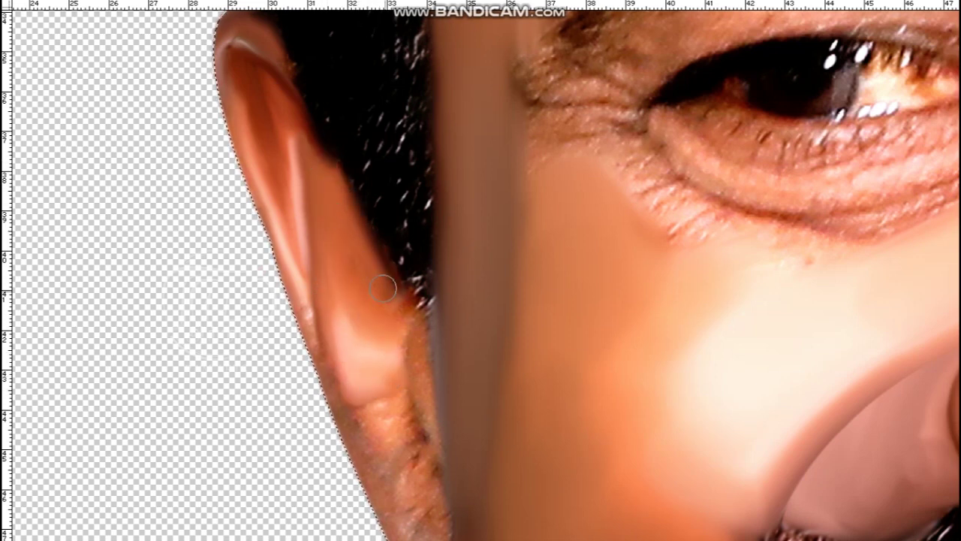
{"action": "mouse_move", "coordinate": [403, 421]}
{"action": "left_mouse_down"}
{"action": "mouse_move", "coordinate": [404, 349]}
{"action": "mouse_move", "coordinate": [427, 446]}
{"action": "left_mouse_up"}
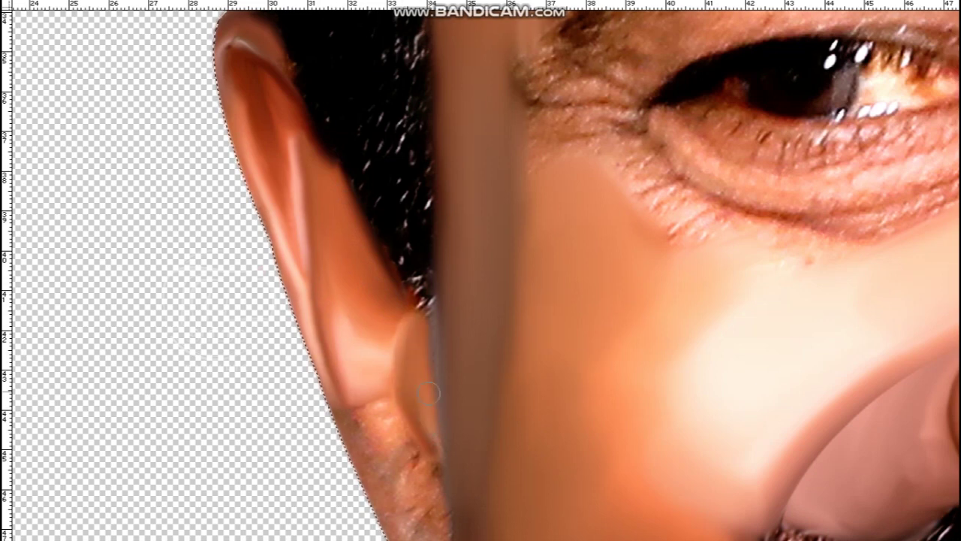
{"action": "left_click_drag", "start_coordinate": [429, 425], "coordinate": [264, 289]}
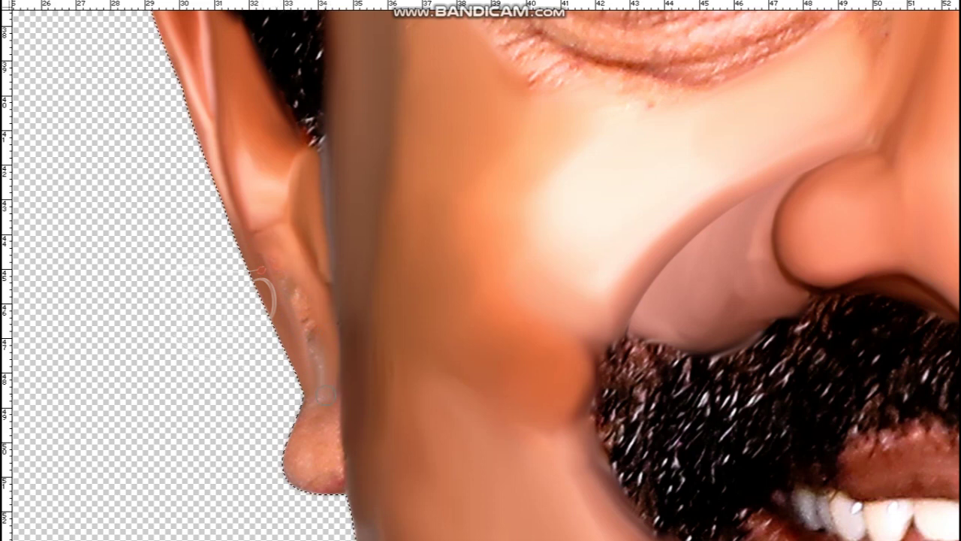
{"action": "left_click_drag", "start_coordinate": [272, 252], "coordinate": [241, 151]}
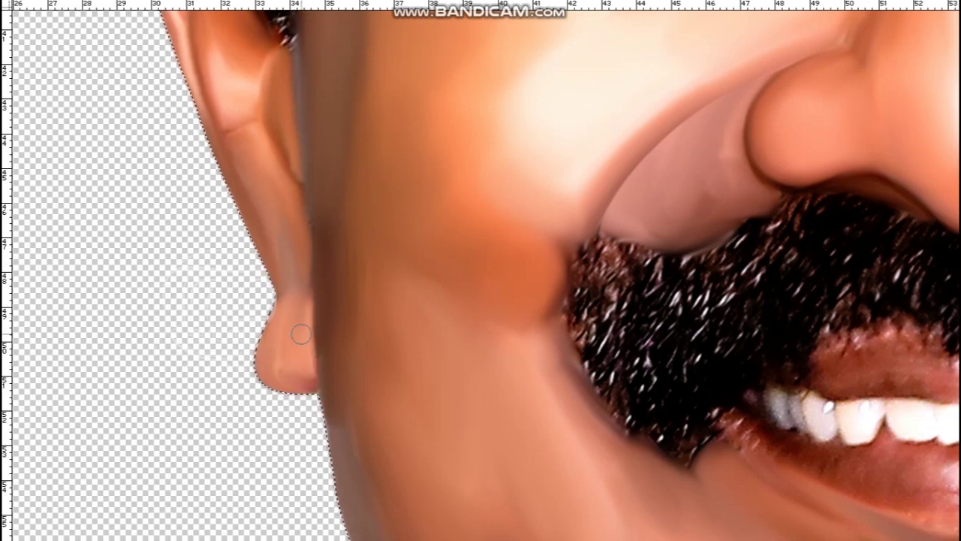
- Smooth the upper rim, inner folds and blemished skin of the ear on the portrait's right side
{"action": "key", "text": "ctrl+0"}
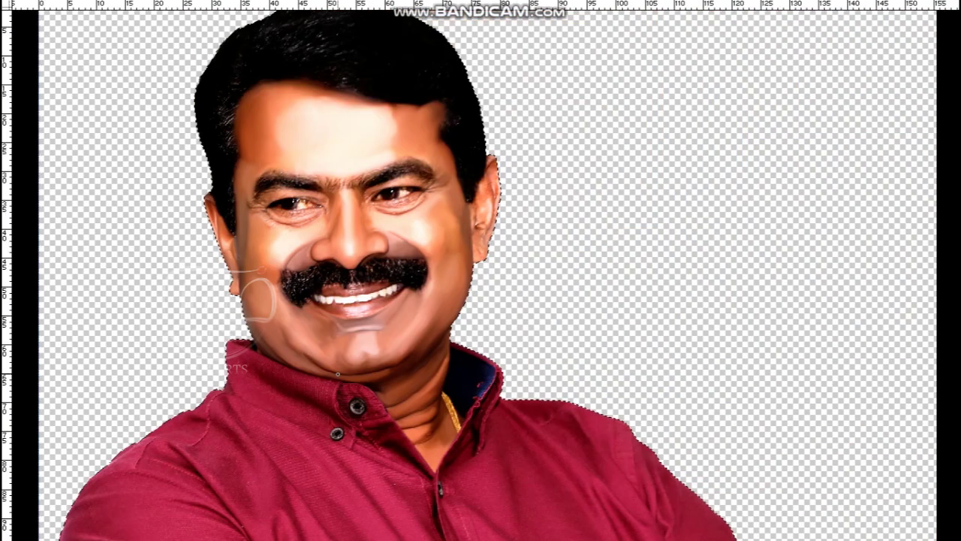
{"action": "scroll", "coordinate": [485, 226], "scroll_direction": "up", "scroll_amount": 5}
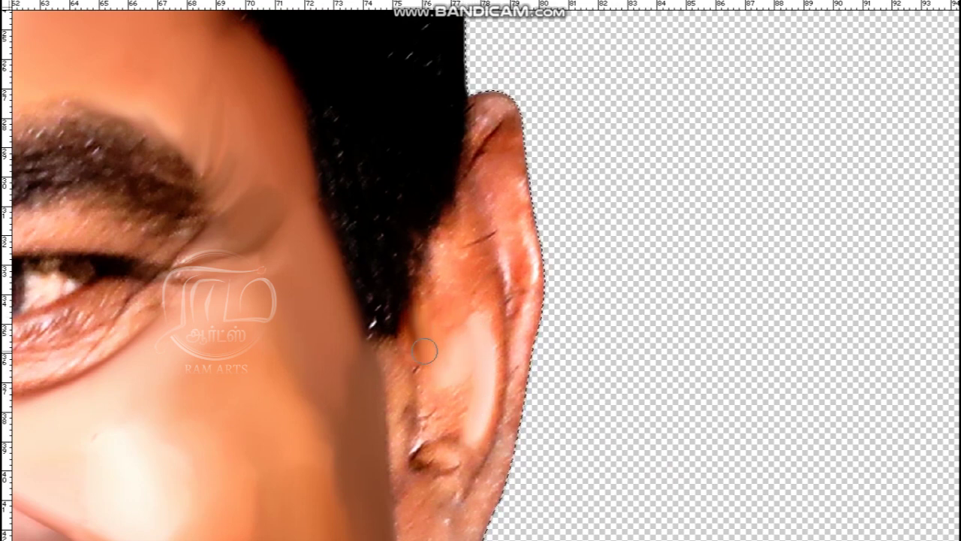
{"action": "mouse_move", "coordinate": [451, 246]}
{"action": "left_mouse_down"}
{"action": "mouse_move", "coordinate": [444, 300]}
{"action": "mouse_move", "coordinate": [458, 255]}
{"action": "left_mouse_up"}
{"action": "left_click_drag", "start_coordinate": [479, 214], "coordinate": [478, 216]}
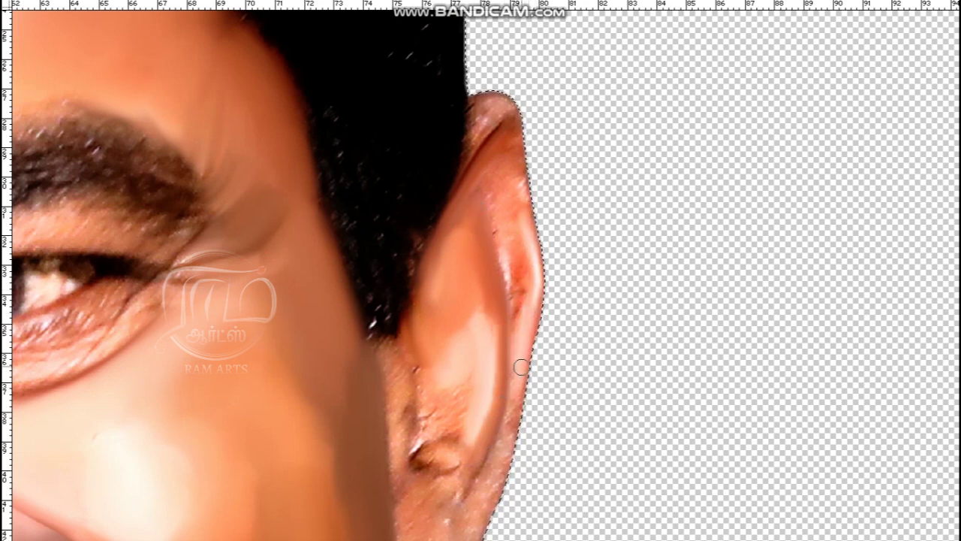
{"action": "left_click_drag", "start_coordinate": [518, 291], "coordinate": [500, 238]}
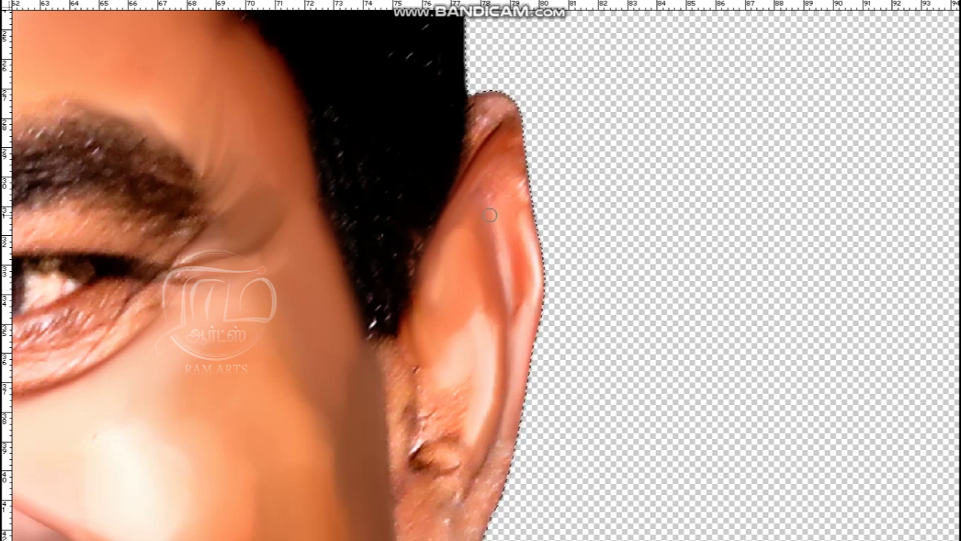
{"action": "left_click_drag", "start_coordinate": [507, 134], "coordinate": [501, 111]}
- Blend the front edge, inner hollow and lobe of the right-hand ear into smooth, soft-shaded skin
{"action": "left_click_drag", "start_coordinate": [413, 389], "coordinate": [403, 467]}
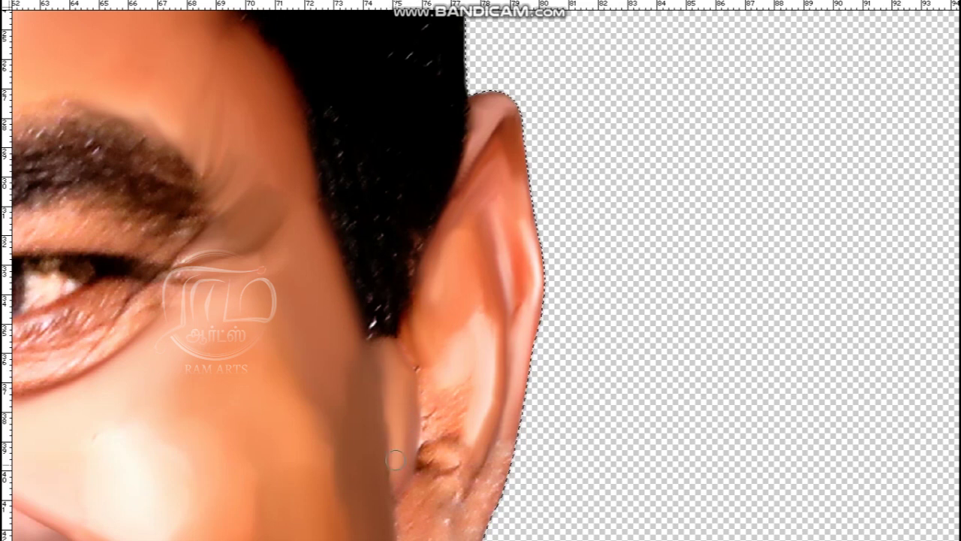
{"action": "left_click_drag", "start_coordinate": [457, 432], "coordinate": [448, 409]}
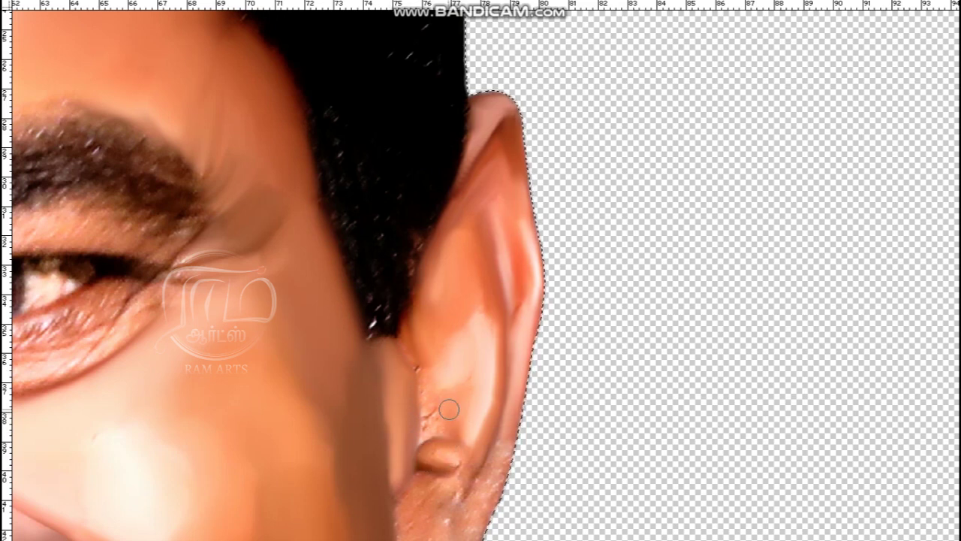
{"action": "left_click_drag", "start_coordinate": [481, 520], "coordinate": [503, 372]}
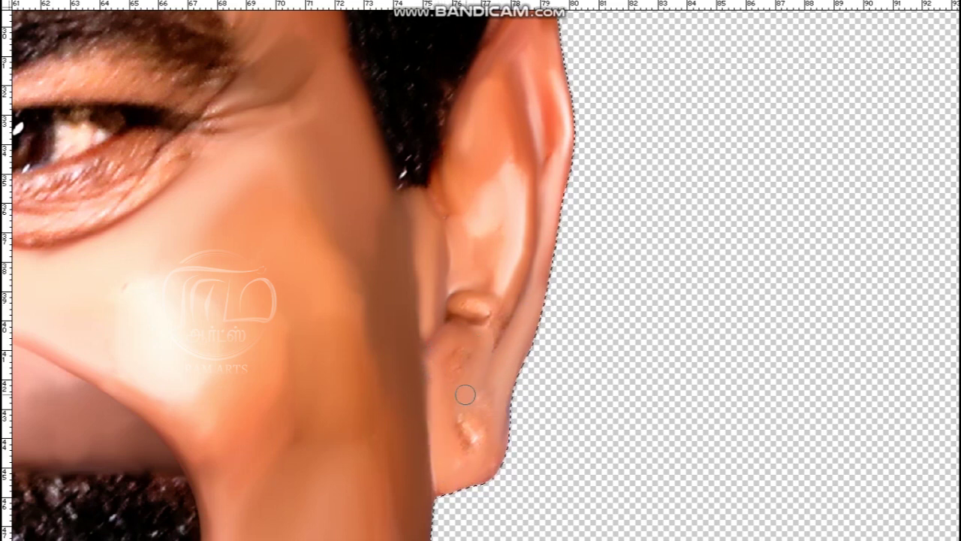
{"action": "left_click", "coordinate": [514, 304], "text": "alt"}
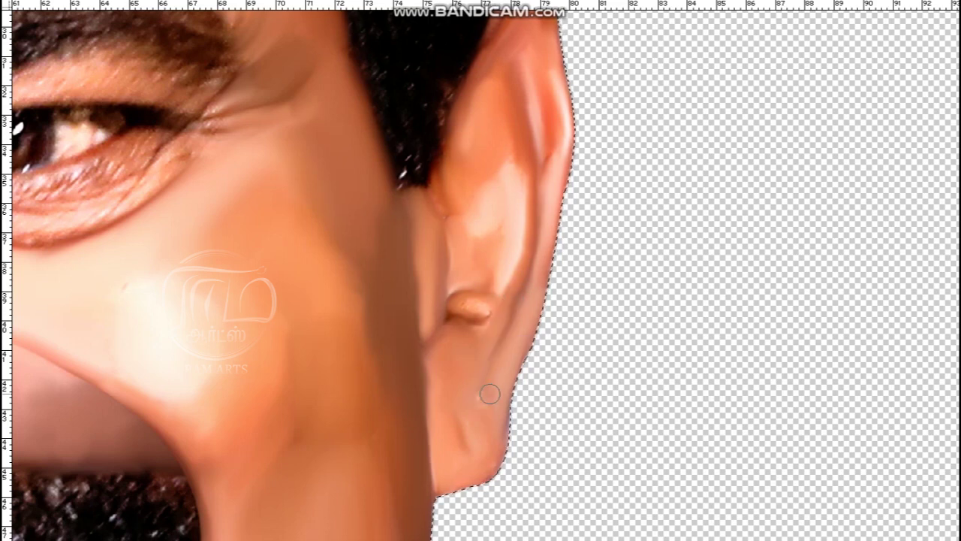
{"action": "scroll", "coordinate": [488, 394], "scroll_direction": "up", "scroll_amount": 3}
{"action": "scroll", "coordinate": [487, 409], "scroll_direction": "up", "scroll_amount": 3}
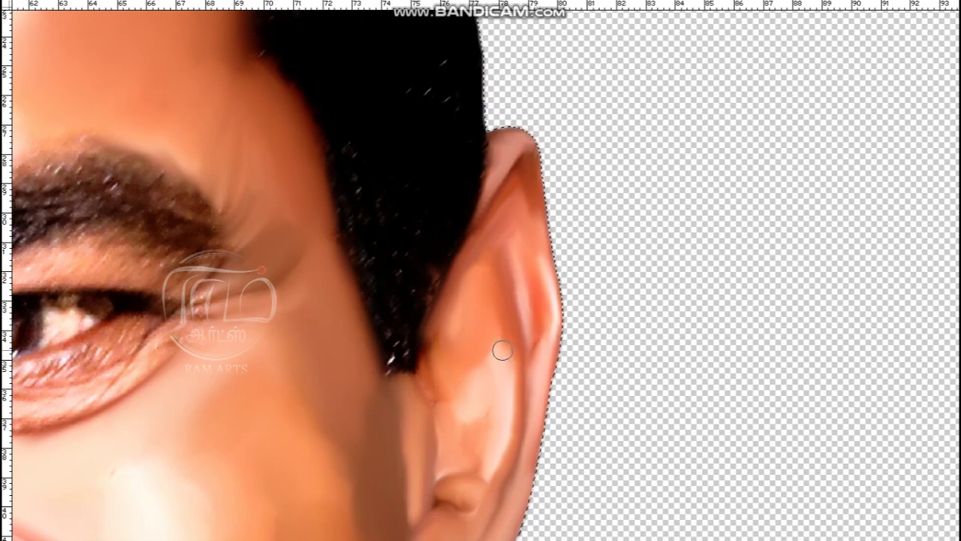
- Smooth the curved bag and crease beneath the portrait's right-hand eye, from the inner corner to the outer corner
{"action": "key", "text": "ctrl+0"}
{"action": "scroll", "coordinate": [394, 225], "scroll_direction": "up", "scroll_amount": 5}
{"action": "scroll", "coordinate": [392, 385], "scroll_direction": "down", "scroll_amount": 2}
{"action": "scroll", "coordinate": [371, 322], "scroll_direction": "up", "scroll_amount": 1}
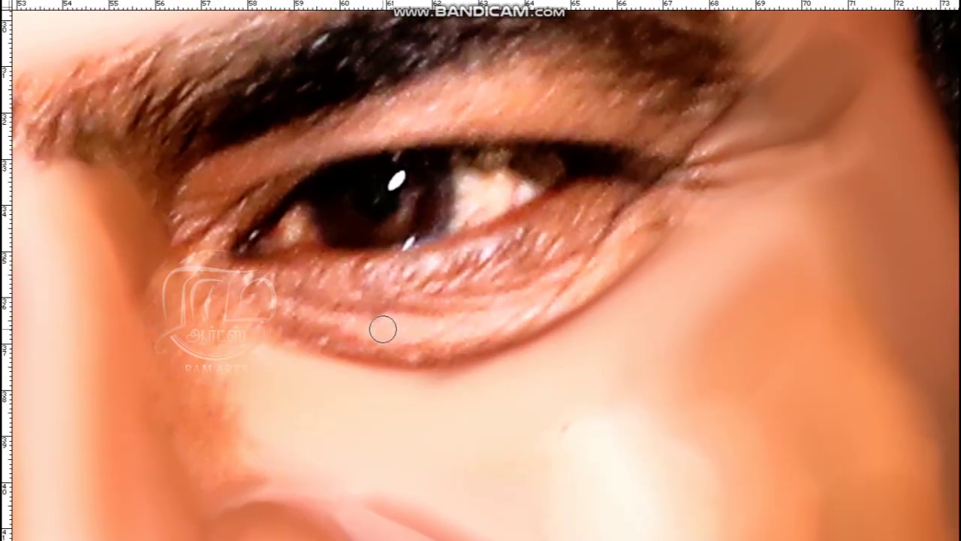
{"action": "mouse_move", "coordinate": [473, 338]}
{"action": "left_mouse_down"}
{"action": "mouse_move", "coordinate": [578, 294]}
{"action": "mouse_move", "coordinate": [647, 219]}
{"action": "left_mouse_up"}
{"action": "mouse_move", "coordinate": [357, 350]}
{"action": "left_mouse_down"}
{"action": "mouse_move", "coordinate": [357, 388]}
{"action": "mouse_move", "coordinate": [300, 331]}
{"action": "mouse_move", "coordinate": [532, 326]}
{"action": "mouse_move", "coordinate": [347, 348]}
{"action": "mouse_move", "coordinate": [529, 324]}
{"action": "mouse_move", "coordinate": [353, 382]}
{"action": "mouse_move", "coordinate": [399, 350]}
{"action": "mouse_move", "coordinate": [670, 231]}
{"action": "left_mouse_up"}
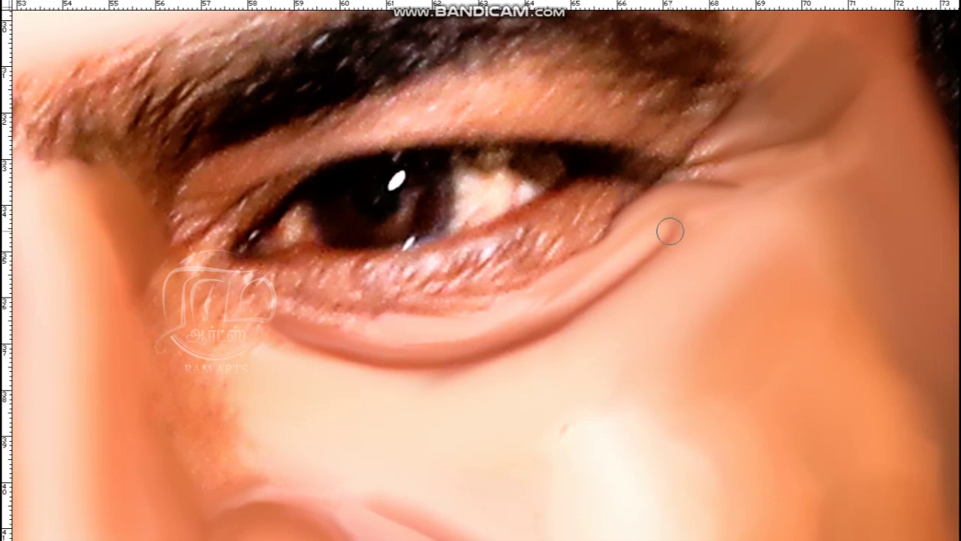
{"action": "left_click_drag", "start_coordinate": [312, 319], "coordinate": [369, 326]}
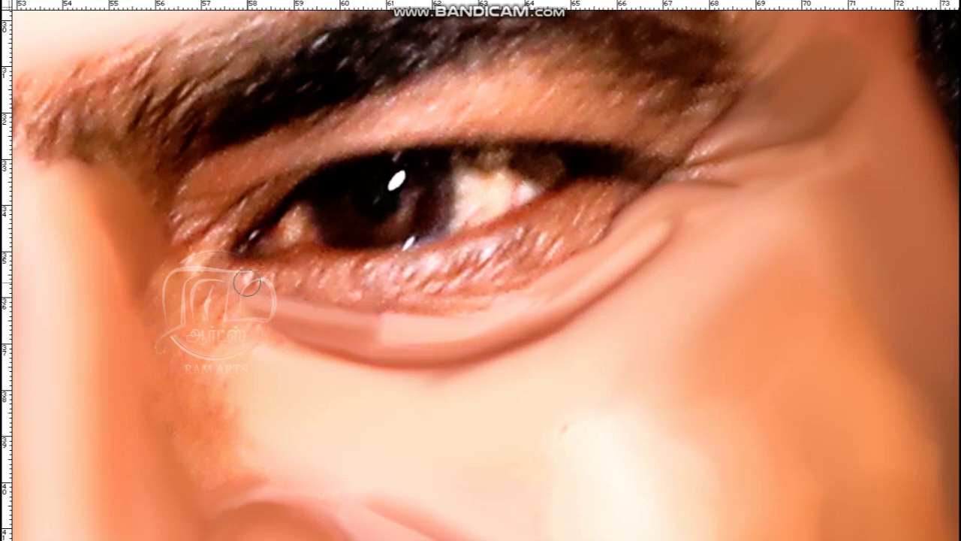
- Smudge the textured skin between the lower lash line and the bag of the right-hand eye into smooth bands
{"action": "mouse_move", "coordinate": [296, 281]}
{"action": "left_mouse_down"}
{"action": "mouse_move", "coordinate": [412, 271]}
{"action": "mouse_move", "coordinate": [393, 281]}
{"action": "mouse_move", "coordinate": [610, 189]}
{"action": "left_mouse_up"}
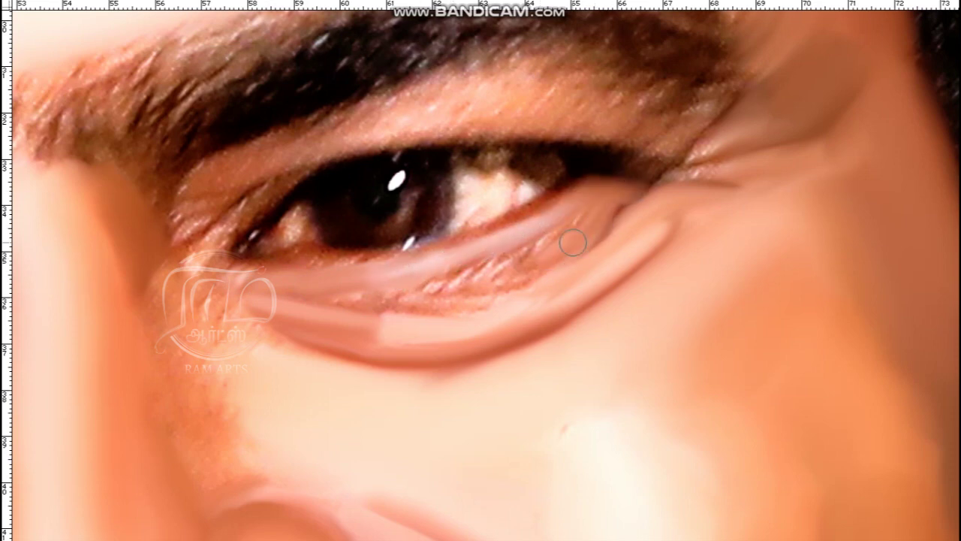
{"action": "mouse_move", "coordinate": [500, 264]}
{"action": "left_mouse_down"}
{"action": "mouse_move", "coordinate": [423, 290]}
{"action": "mouse_move", "coordinate": [636, 284]}
{"action": "left_mouse_up"}
{"action": "scroll", "coordinate": [422, 290], "scroll_direction": "left", "scroll_amount": 3}
{"action": "left_click_drag", "start_coordinate": [406, 295], "coordinate": [626, 288]}
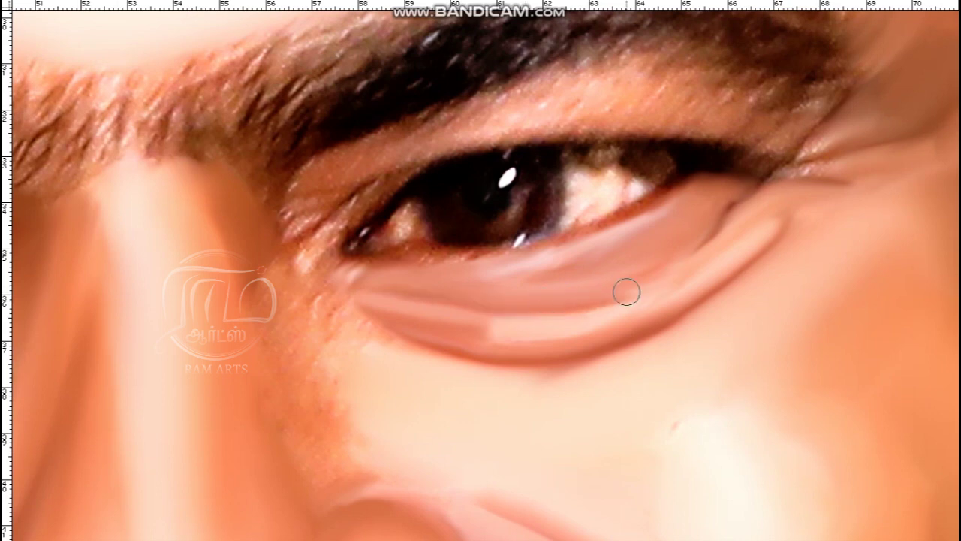
- Smooth the upper eyelid and brow-bone skin above the right-hand eye, including the creases at its outer corner
{"action": "scroll", "coordinate": [349, 286], "scroll_direction": "up", "scroll_amount": 4}
{"action": "scroll", "coordinate": [348, 286], "scroll_direction": "right", "scroll_amount": 2}
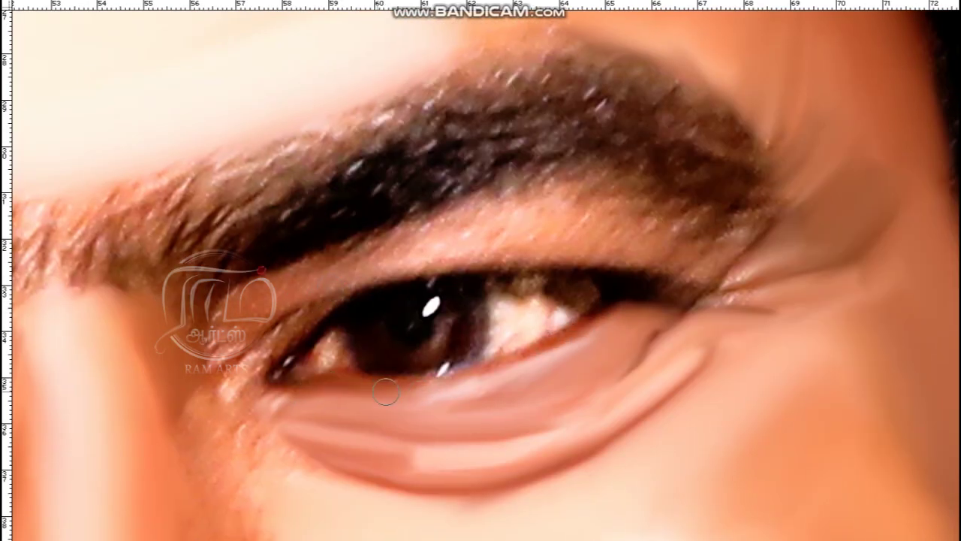
{"action": "mouse_move", "coordinate": [288, 338]}
{"action": "left_mouse_down"}
{"action": "mouse_move", "coordinate": [238, 384]}
{"action": "mouse_move", "coordinate": [311, 288]}
{"action": "mouse_move", "coordinate": [217, 330]}
{"action": "left_mouse_up"}
{"action": "mouse_move", "coordinate": [355, 269]}
{"action": "left_mouse_down"}
{"action": "mouse_move", "coordinate": [450, 255]}
{"action": "mouse_move", "coordinate": [500, 270]}
{"action": "mouse_move", "coordinate": [405, 271]}
{"action": "left_mouse_up"}
{"action": "scroll", "coordinate": [450, 263], "scroll_direction": "left", "scroll_amount": 2}
{"action": "mouse_move", "coordinate": [530, 224]}
{"action": "left_mouse_down"}
{"action": "mouse_move", "coordinate": [454, 262]}
{"action": "mouse_move", "coordinate": [575, 185]}
{"action": "mouse_move", "coordinate": [718, 161]}
{"action": "left_mouse_up"}
{"action": "mouse_move", "coordinate": [481, 240]}
{"action": "left_mouse_down"}
{"action": "mouse_move", "coordinate": [625, 227]}
{"action": "mouse_move", "coordinate": [816, 237]}
{"action": "mouse_move", "coordinate": [817, 215]}
{"action": "mouse_move", "coordinate": [619, 203]}
{"action": "mouse_move", "coordinate": [636, 176]}
{"action": "mouse_move", "coordinate": [807, 188]}
{"action": "left_mouse_up"}
{"action": "left_click_drag", "start_coordinate": [807, 225], "coordinate": [587, 331]}
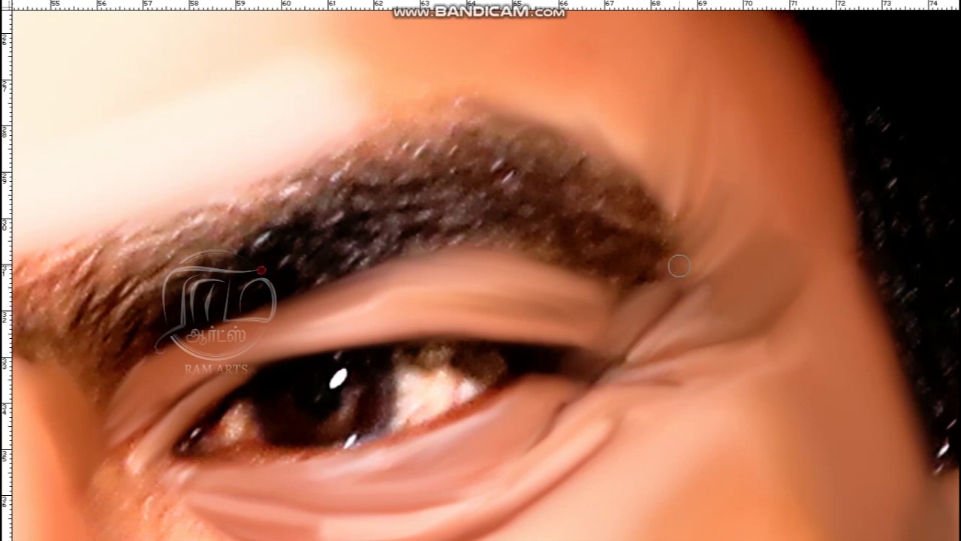
- Reduce the brush size and blend the skin between the right-hand eye's inner corner and the side of the nose
{"action": "scroll", "coordinate": [594, 388], "scroll_direction": "down", "scroll_amount": 3}
{"action": "scroll", "coordinate": [403, 352], "scroll_direction": "up", "scroll_amount": 4}
{"action": "mouse_move", "coordinate": [463, 396]}
{"action": "left_mouse_down"}
{"action": "mouse_move", "coordinate": [423, 360]}
{"action": "mouse_move", "coordinate": [383, 420]}
{"action": "left_mouse_up"}
{"action": "key", "text": "bracketleft"}
{"action": "key", "text": "bracketleft"}
{"action": "mouse_move", "coordinate": [414, 132]}
{"action": "left_mouse_down"}
{"action": "mouse_move", "coordinate": [319, 226]}
{"action": "mouse_move", "coordinate": [284, 308]}
{"action": "left_mouse_up"}
{"action": "scroll", "coordinate": [298, 318], "scroll_direction": "down", "scroll_amount": 1}
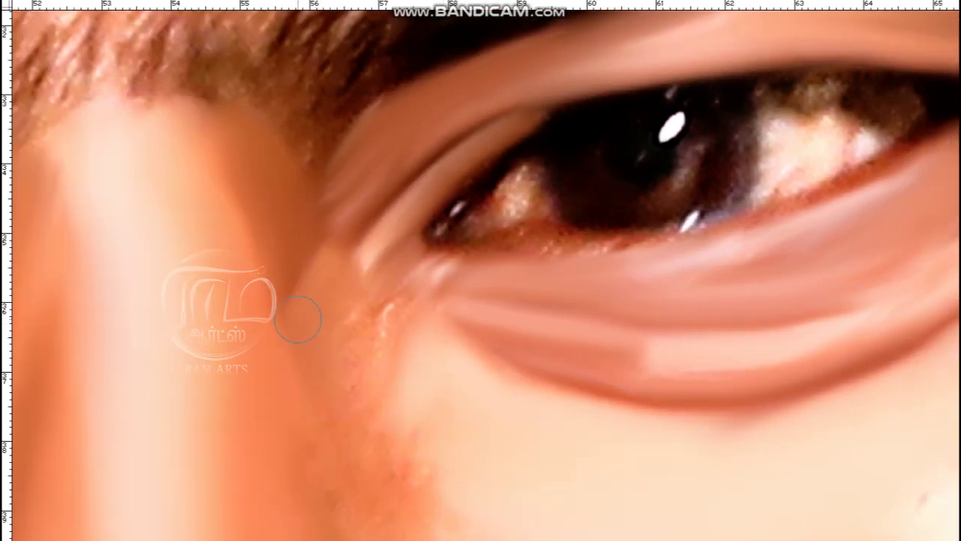
{"action": "scroll", "coordinate": [385, 323], "scroll_direction": "down", "scroll_amount": 1}
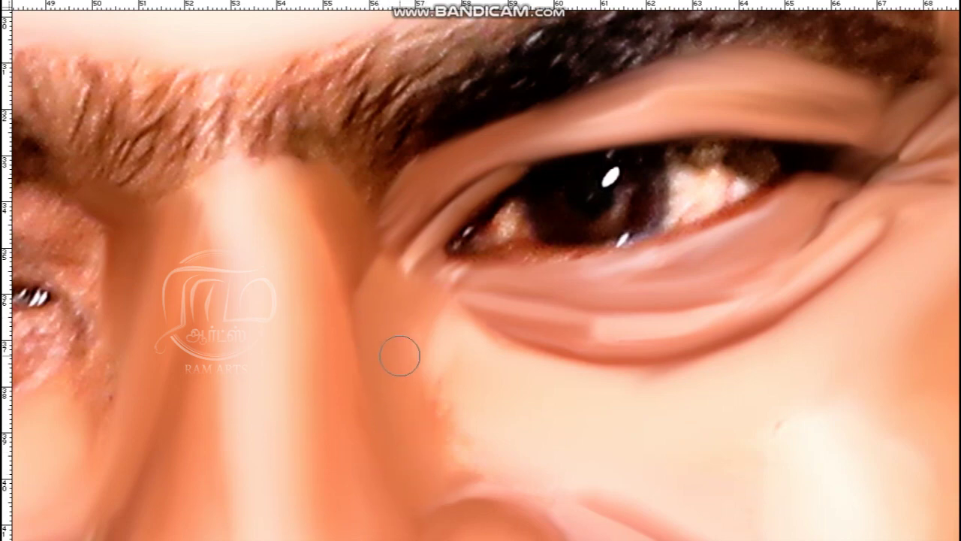
{"action": "left_click_drag", "start_coordinate": [422, 399], "coordinate": [442, 424]}
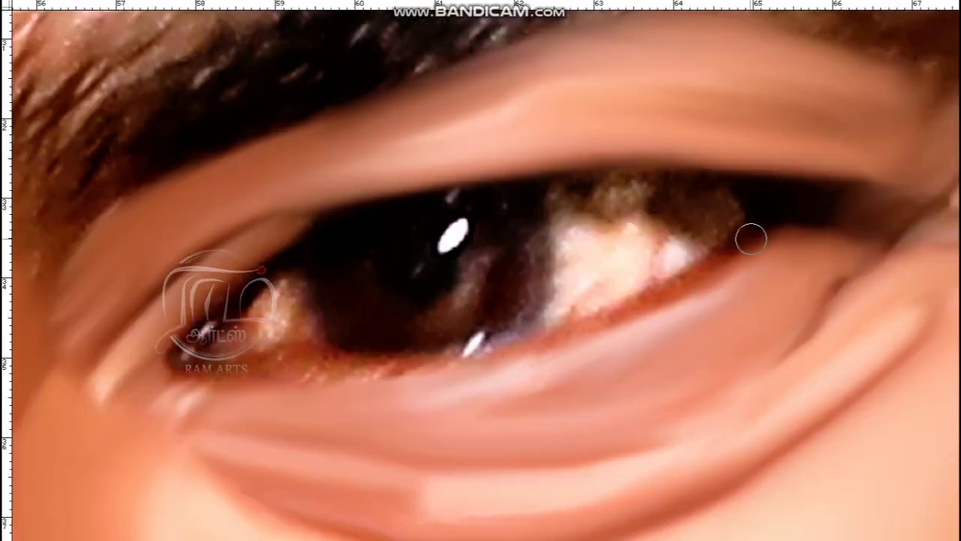
- Smudge a clean dark line along the lower lash edge of the right-hand eye
{"action": "mouse_move", "coordinate": [760, 222]}
{"action": "left_mouse_down"}
{"action": "mouse_move", "coordinate": [708, 266]}
{"action": "mouse_move", "coordinate": [591, 328]}
{"action": "left_mouse_up"}
{"action": "mouse_move", "coordinate": [201, 369]}
{"action": "left_mouse_down"}
{"action": "mouse_move", "coordinate": [397, 377]}
{"action": "mouse_move", "coordinate": [544, 327]}
{"action": "left_mouse_up"}
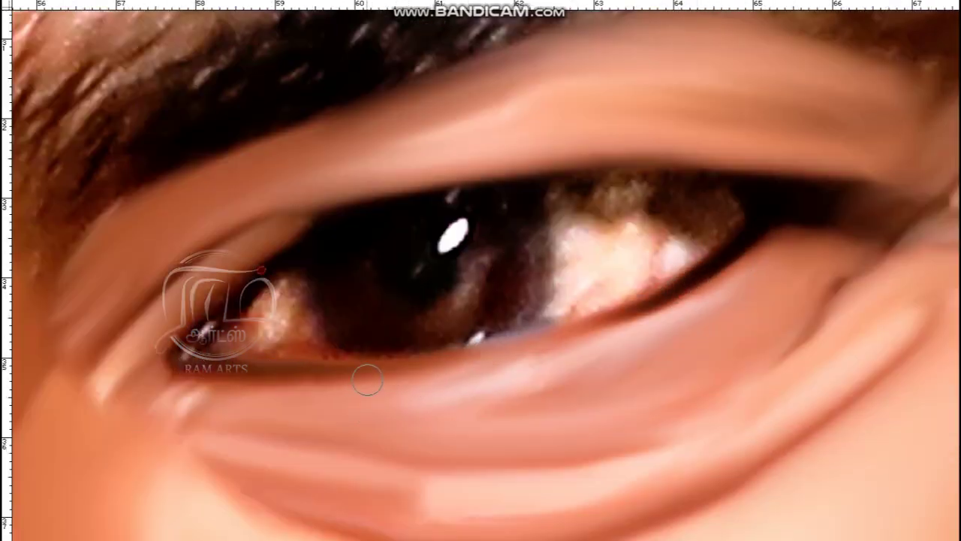
{"action": "mouse_move", "coordinate": [530, 350]}
{"action": "left_mouse_down"}
{"action": "mouse_move", "coordinate": [662, 304]}
{"action": "mouse_move", "coordinate": [466, 364]}
{"action": "left_mouse_up"}
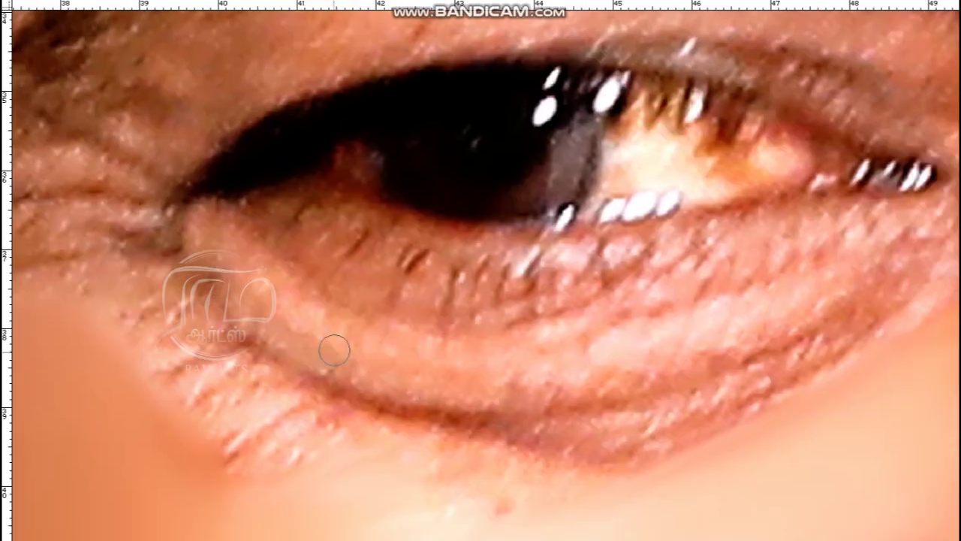
- Smooth the bag and curved crease beneath the portrait's left-hand eye, following the folds toward the nose
{"action": "mouse_move", "coordinate": [273, 342]}
{"action": "left_mouse_down"}
{"action": "mouse_move", "coordinate": [369, 383]}
{"action": "mouse_move", "coordinate": [834, 307]}
{"action": "mouse_move", "coordinate": [794, 328]}
{"action": "left_mouse_up"}
{"action": "left_click_drag", "start_coordinate": [854, 293], "coordinate": [746, 233]}
{"action": "mouse_move", "coordinate": [406, 383]}
{"action": "left_mouse_down"}
{"action": "mouse_move", "coordinate": [583, 380]}
{"action": "mouse_move", "coordinate": [561, 363]}
{"action": "mouse_move", "coordinate": [726, 282]}
{"action": "left_mouse_up"}
{"action": "mouse_move", "coordinate": [409, 375]}
{"action": "left_mouse_down"}
{"action": "mouse_move", "coordinate": [485, 399]}
{"action": "mouse_move", "coordinate": [671, 333]}
{"action": "mouse_move", "coordinate": [831, 219]}
{"action": "left_mouse_up"}
{"action": "left_click_drag", "start_coordinate": [560, 257], "coordinate": [500, 347]}
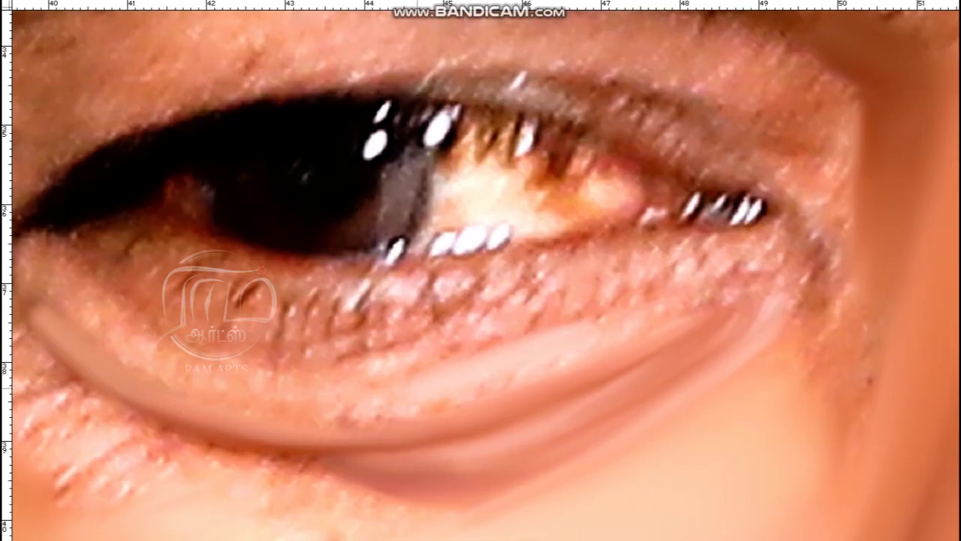
- Smooth the remaining lower-eyelid skin of the left-hand eye and blend its inner-corner crease into the side of the nose
{"action": "mouse_move", "coordinate": [58, 284]}
{"action": "left_mouse_down"}
{"action": "mouse_move", "coordinate": [291, 260]}
{"action": "mouse_move", "coordinate": [401, 344]}
{"action": "mouse_move", "coordinate": [553, 383]}
{"action": "mouse_move", "coordinate": [592, 376]}
{"action": "mouse_move", "coordinate": [415, 373]}
{"action": "left_mouse_up"}
{"action": "mouse_move", "coordinate": [610, 344]}
{"action": "left_mouse_down"}
{"action": "mouse_move", "coordinate": [704, 313]}
{"action": "mouse_move", "coordinate": [646, 337]}
{"action": "left_mouse_up"}
{"action": "mouse_move", "coordinate": [391, 373]}
{"action": "left_mouse_down"}
{"action": "mouse_move", "coordinate": [490, 341]}
{"action": "mouse_move", "coordinate": [344, 381]}
{"action": "mouse_move", "coordinate": [345, 391]}
{"action": "mouse_move", "coordinate": [506, 351]}
{"action": "mouse_move", "coordinate": [406, 375]}
{"action": "mouse_move", "coordinate": [574, 322]}
{"action": "mouse_move", "coordinate": [525, 309]}
{"action": "mouse_move", "coordinate": [818, 268]}
{"action": "mouse_move", "coordinate": [750, 292]}
{"action": "mouse_move", "coordinate": [787, 305]}
{"action": "mouse_move", "coordinate": [849, 274]}
{"action": "mouse_move", "coordinate": [831, 313]}
{"action": "mouse_move", "coordinate": [723, 319]}
{"action": "left_mouse_up"}
{"action": "mouse_move", "coordinate": [688, 217]}
{"action": "left_mouse_down"}
{"action": "mouse_move", "coordinate": [718, 279]}
{"action": "mouse_move", "coordinate": [723, 328]}
{"action": "mouse_move", "coordinate": [684, 365]}
{"action": "left_mouse_up"}
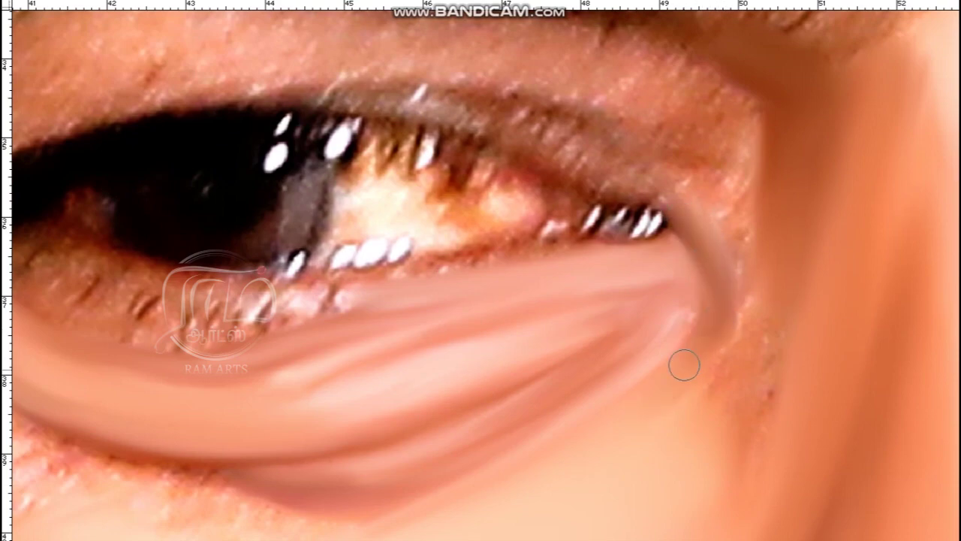
{"action": "key", "text": "ctrl+minus"}
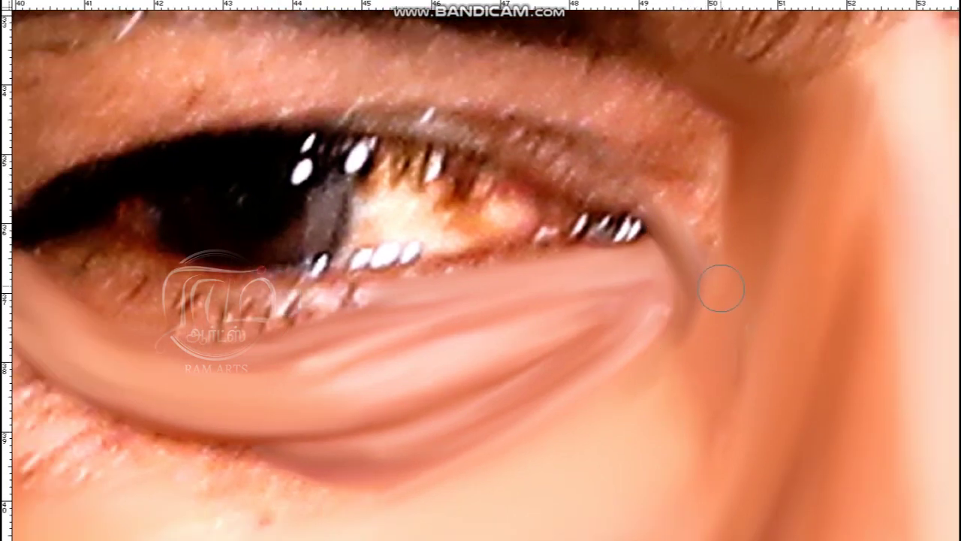
- Smudge a clean dark lower lash line on the left-hand eye and smooth the textured strip just below it
{"action": "key", "text": "ctrl+minus"}
{"action": "key", "text": "ctrl+minus"}
{"action": "key", "text": "ctrl+plus"}
{"action": "key", "text": "ctrl+plus"}
{"action": "mouse_move", "coordinate": [331, 283]}
{"action": "left_mouse_down"}
{"action": "mouse_move", "coordinate": [463, 334]}
{"action": "mouse_move", "coordinate": [441, 329]}
{"action": "mouse_move", "coordinate": [537, 353]}
{"action": "mouse_move", "coordinate": [689, 348]}
{"action": "mouse_move", "coordinate": [825, 322]}
{"action": "mouse_move", "coordinate": [893, 321]}
{"action": "left_mouse_up"}
{"action": "mouse_move", "coordinate": [278, 321]}
{"action": "left_mouse_down"}
{"action": "mouse_move", "coordinate": [331, 363]}
{"action": "mouse_move", "coordinate": [499, 420]}
{"action": "mouse_move", "coordinate": [404, 399]}
{"action": "mouse_move", "coordinate": [599, 373]}
{"action": "mouse_move", "coordinate": [533, 379]}
{"action": "mouse_move", "coordinate": [617, 379]}
{"action": "mouse_move", "coordinate": [662, 384]}
{"action": "left_mouse_up"}
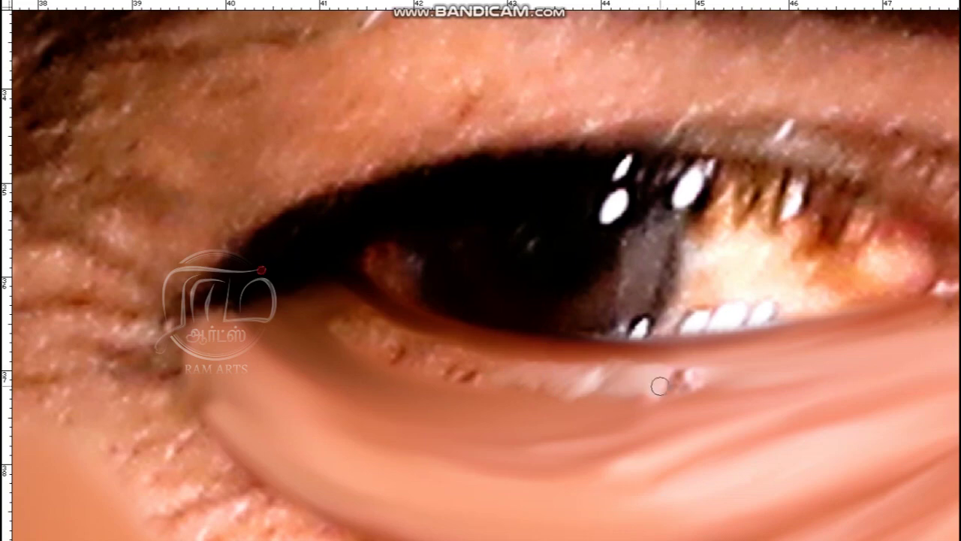
{"action": "mouse_move", "coordinate": [452, 378]}
{"action": "left_mouse_down"}
{"action": "mouse_move", "coordinate": [367, 330]}
{"action": "mouse_move", "coordinate": [390, 338]}
{"action": "left_mouse_up"}
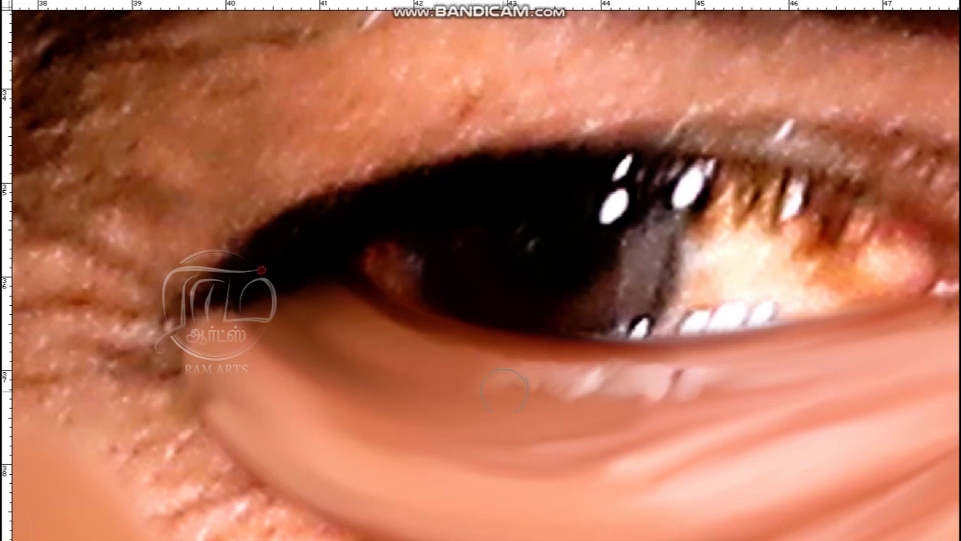
- Smudge the textured skin beneath the left-hand eye's bag into the cheek, out to the eye's outer corner
{"action": "key", "text": "ctrl+minus"}
{"action": "key", "text": "ctrl+minus"}
{"action": "key", "text": "ctrl+minus"}
{"action": "key", "text": "ctrl+minus"}
{"action": "key", "text": "ctrl+minus"}
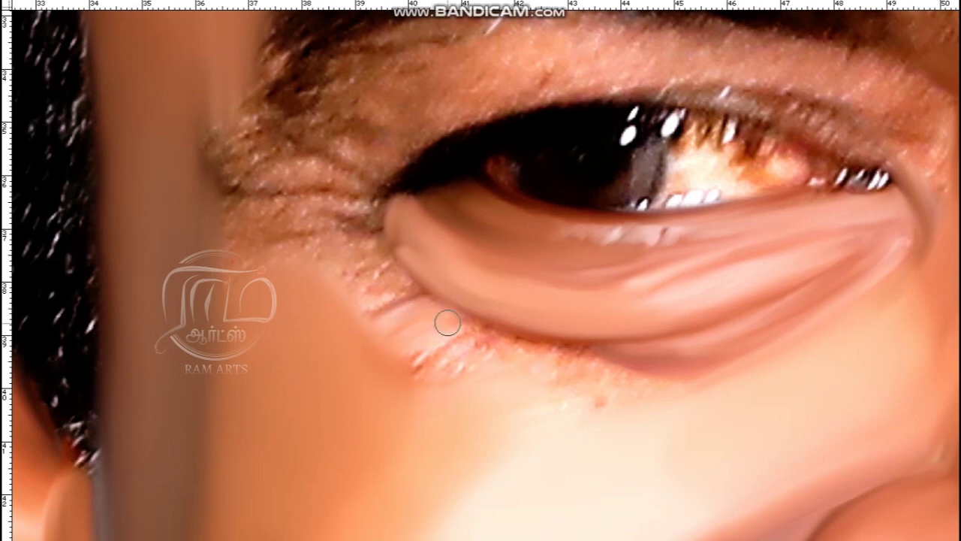
{"action": "mouse_move", "coordinate": [461, 346]}
{"action": "left_mouse_down"}
{"action": "mouse_move", "coordinate": [526, 341]}
{"action": "mouse_move", "coordinate": [522, 355]}
{"action": "mouse_move", "coordinate": [502, 349]}
{"action": "mouse_move", "coordinate": [575, 356]}
{"action": "mouse_move", "coordinate": [478, 377]}
{"action": "mouse_move", "coordinate": [609, 385]}
{"action": "mouse_move", "coordinate": [660, 401]}
{"action": "mouse_move", "coordinate": [557, 397]}
{"action": "left_mouse_up"}
{"action": "mouse_move", "coordinate": [368, 311]}
{"action": "left_mouse_down"}
{"action": "mouse_move", "coordinate": [369, 291]}
{"action": "mouse_move", "coordinate": [314, 260]}
{"action": "left_mouse_up"}
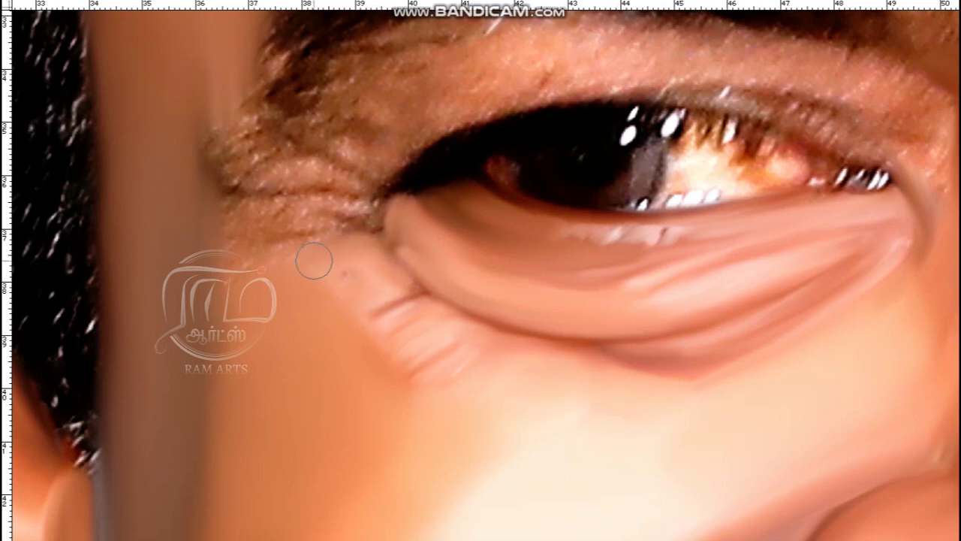
- Smooth the crow's-feet wrinkles beside the left-hand eye's outer corner, keeping the folds, up to the eyebrow's tail
{"action": "left_click_drag", "start_coordinate": [255, 189], "coordinate": [362, 198]}
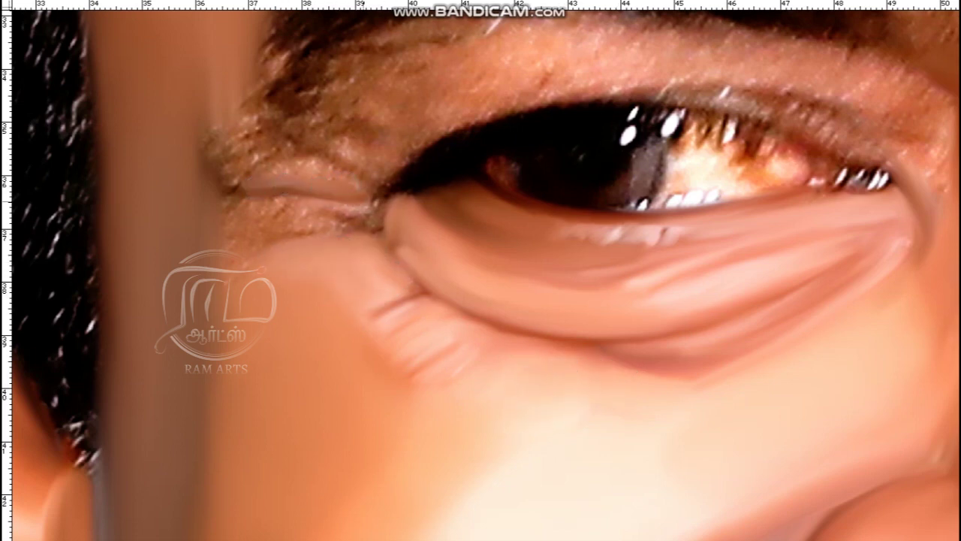
{"action": "left_click_drag", "start_coordinate": [309, 180], "coordinate": [335, 179]}
{"action": "left_click_drag", "start_coordinate": [271, 216], "coordinate": [235, 237]}
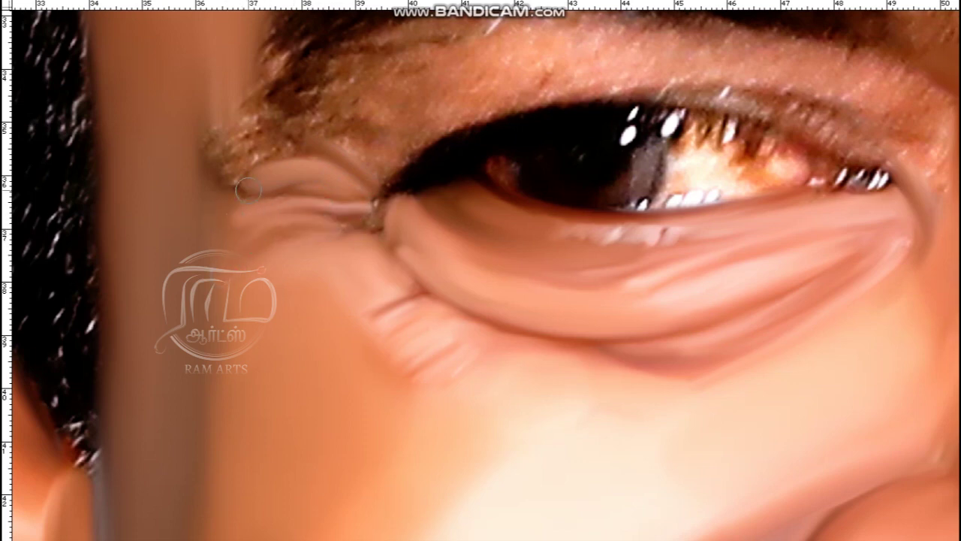
{"action": "mouse_move", "coordinate": [233, 139]}
{"action": "left_mouse_down"}
{"action": "mouse_move", "coordinate": [225, 146]}
{"action": "mouse_move", "coordinate": [260, 145]}
{"action": "left_mouse_up"}
- Smooth the skin between the left-hand eyebrow and eye, from the outer corner across to the side of the nose
{"action": "mouse_move", "coordinate": [432, 127]}
{"action": "left_mouse_down"}
{"action": "mouse_move", "coordinate": [394, 154]}
{"action": "mouse_move", "coordinate": [341, 135]}
{"action": "left_mouse_up"}
{"action": "scroll", "coordinate": [418, 87], "scroll_direction": "up", "scroll_amount": 3}
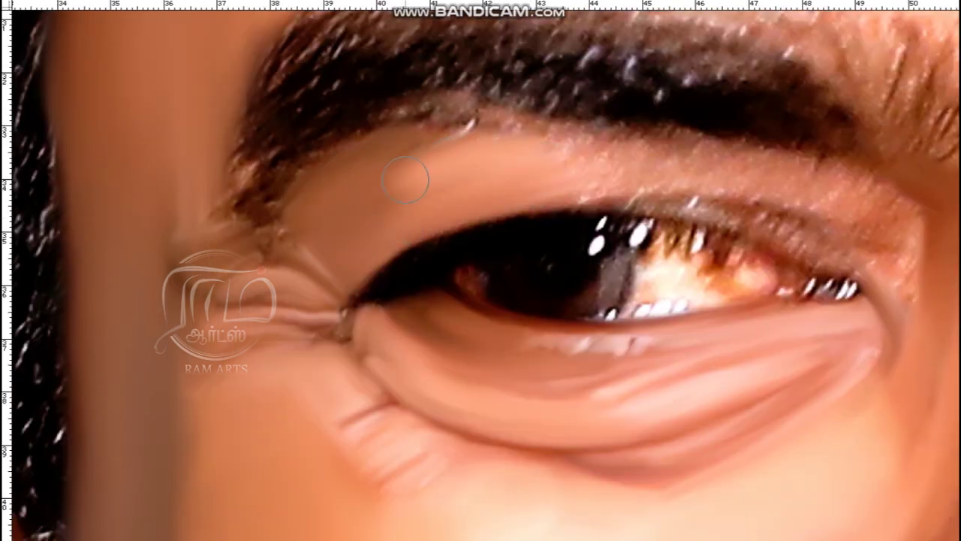
{"action": "scroll", "coordinate": [466, 202], "scroll_direction": "up", "scroll_amount": 2}
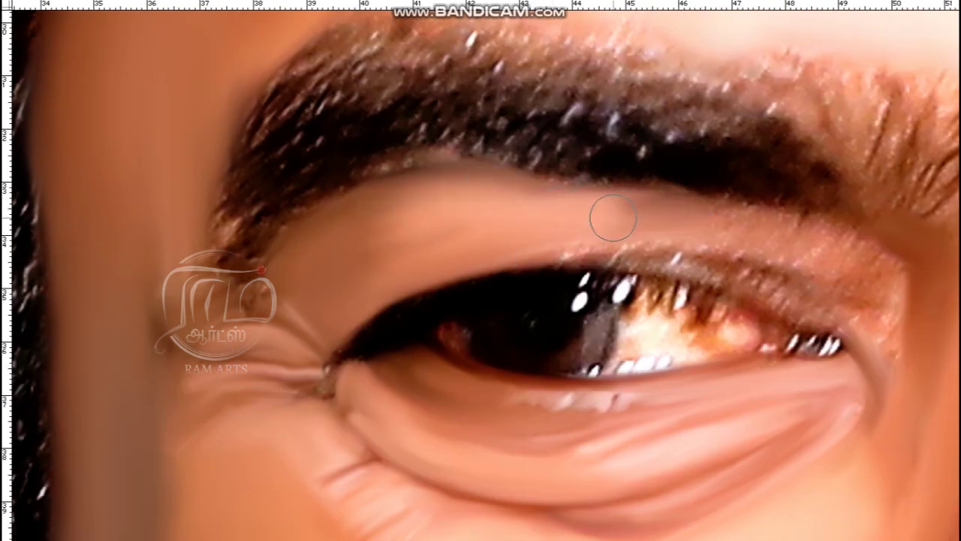
{"action": "scroll", "coordinate": [586, 232], "scroll_direction": "right", "scroll_amount": 4}
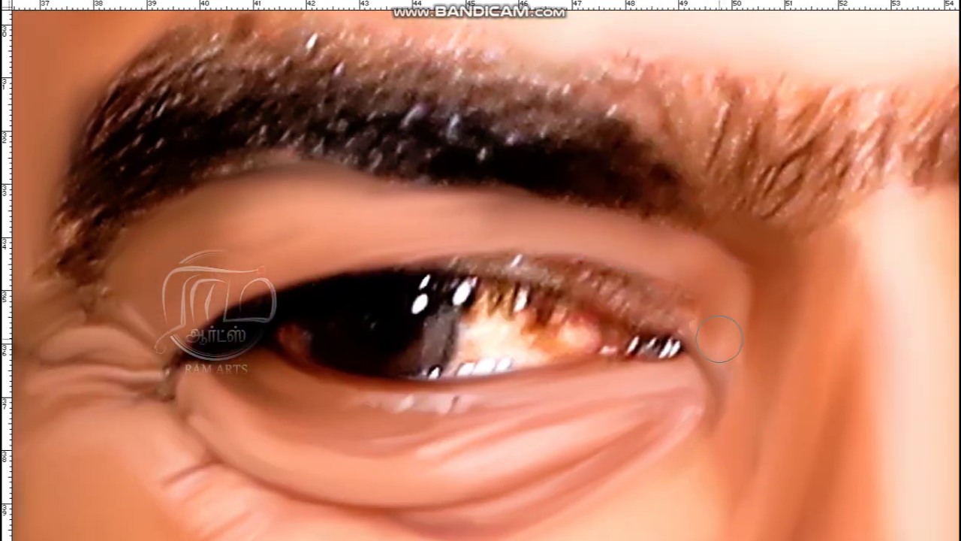
- Smudge the textured upper-lid strip above the left-hand eye's lashes into a clean fold reaching the inner corner
{"action": "scroll", "coordinate": [526, 387], "scroll_direction": "down", "scroll_amount": 5}
{"action": "scroll", "coordinate": [526, 386], "scroll_direction": "down", "scroll_amount": 3}
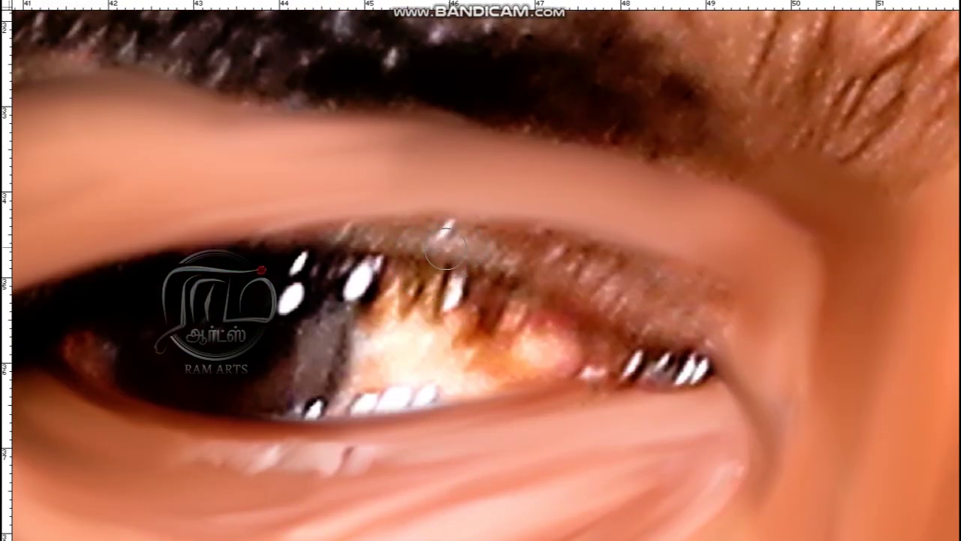
{"action": "mouse_move", "coordinate": [445, 240]}
{"action": "left_mouse_down"}
{"action": "mouse_move", "coordinate": [330, 233]}
{"action": "mouse_move", "coordinate": [601, 285]}
{"action": "left_mouse_up"}
{"action": "mouse_move", "coordinate": [518, 225]}
{"action": "left_mouse_down"}
{"action": "mouse_move", "coordinate": [345, 207]}
{"action": "mouse_move", "coordinate": [280, 220]}
{"action": "left_mouse_up"}
{"action": "mouse_move", "coordinate": [571, 240]}
{"action": "left_mouse_down"}
{"action": "mouse_move", "coordinate": [668, 286]}
{"action": "mouse_move", "coordinate": [700, 325]}
{"action": "left_mouse_up"}
- Smooth the skin between the eyebrows and clean up the upper edges of both eyebrows against the forehead
{"action": "scroll", "coordinate": [608, 390], "scroll_direction": "down", "scroll_amount": 5}
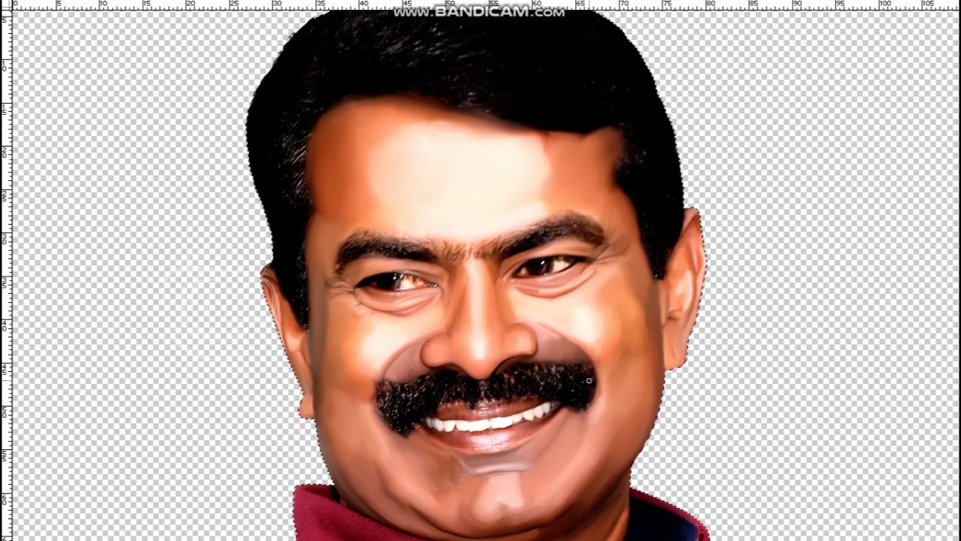
{"action": "scroll", "coordinate": [484, 241], "scroll_direction": "up", "scroll_amount": 5}
{"action": "mouse_move", "coordinate": [446, 325]}
{"action": "left_mouse_down"}
{"action": "mouse_move", "coordinate": [435, 297]}
{"action": "mouse_move", "coordinate": [466, 308]}
{"action": "mouse_move", "coordinate": [424, 322]}
{"action": "mouse_move", "coordinate": [418, 274]}
{"action": "mouse_move", "coordinate": [459, 278]}
{"action": "left_mouse_up"}
{"action": "mouse_move", "coordinate": [500, 322]}
{"action": "left_mouse_down"}
{"action": "mouse_move", "coordinate": [529, 297]}
{"action": "mouse_move", "coordinate": [521, 271]}
{"action": "left_mouse_up"}
{"action": "mouse_move", "coordinate": [573, 251]}
{"action": "left_mouse_down"}
{"action": "mouse_move", "coordinate": [654, 208]}
{"action": "mouse_move", "coordinate": [553, 253]}
{"action": "left_mouse_up"}
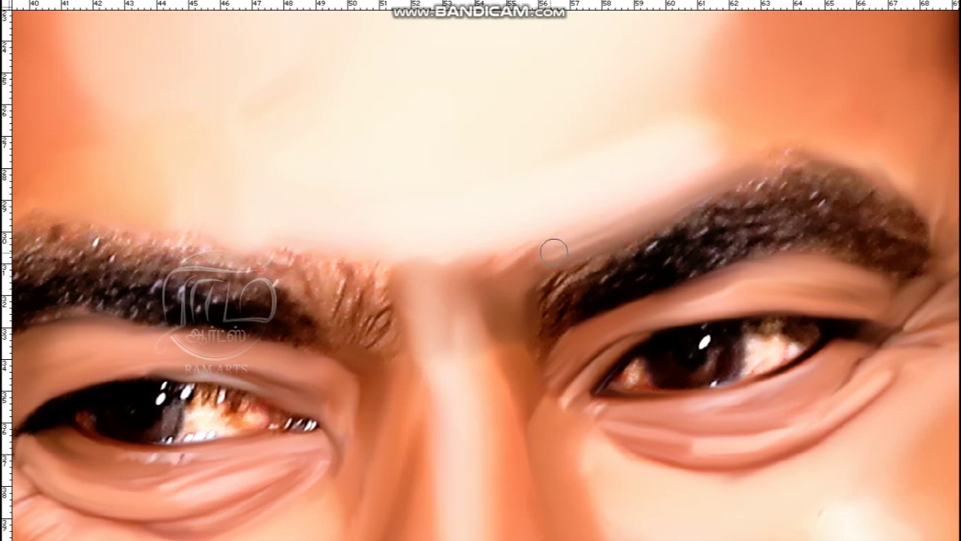
{"action": "left_click_drag", "start_coordinate": [744, 158], "coordinate": [838, 169]}
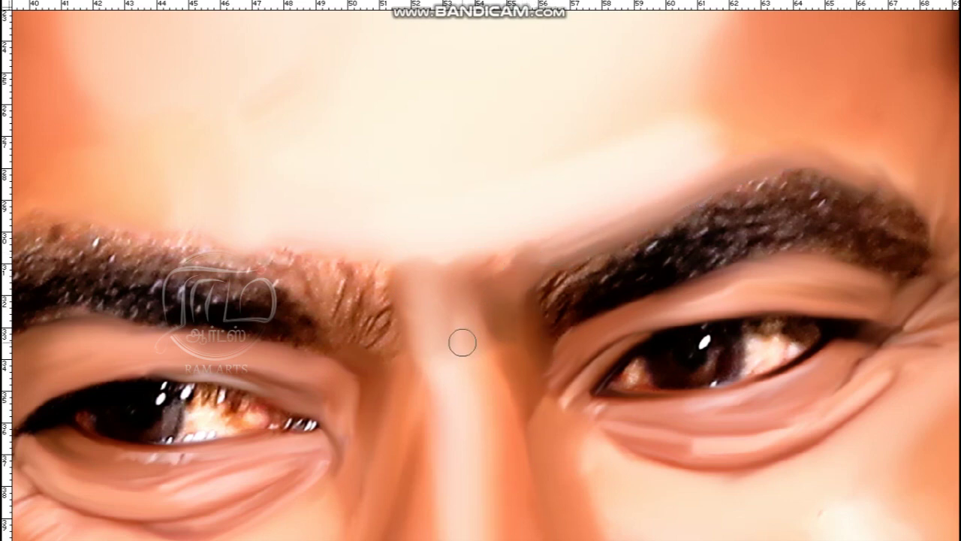
{"action": "mouse_move", "coordinate": [373, 336]}
{"action": "left_mouse_down"}
{"action": "mouse_move", "coordinate": [381, 322]}
{"action": "mouse_move", "coordinate": [365, 278]}
{"action": "mouse_move", "coordinate": [456, 337]}
{"action": "mouse_move", "coordinate": [358, 322]}
{"action": "mouse_move", "coordinate": [440, 343]}
{"action": "mouse_move", "coordinate": [316, 369]}
{"action": "mouse_move", "coordinate": [323, 330]}
{"action": "mouse_move", "coordinate": [484, 366]}
{"action": "mouse_move", "coordinate": [452, 397]}
{"action": "mouse_move", "coordinate": [290, 335]}
{"action": "left_mouse_up"}
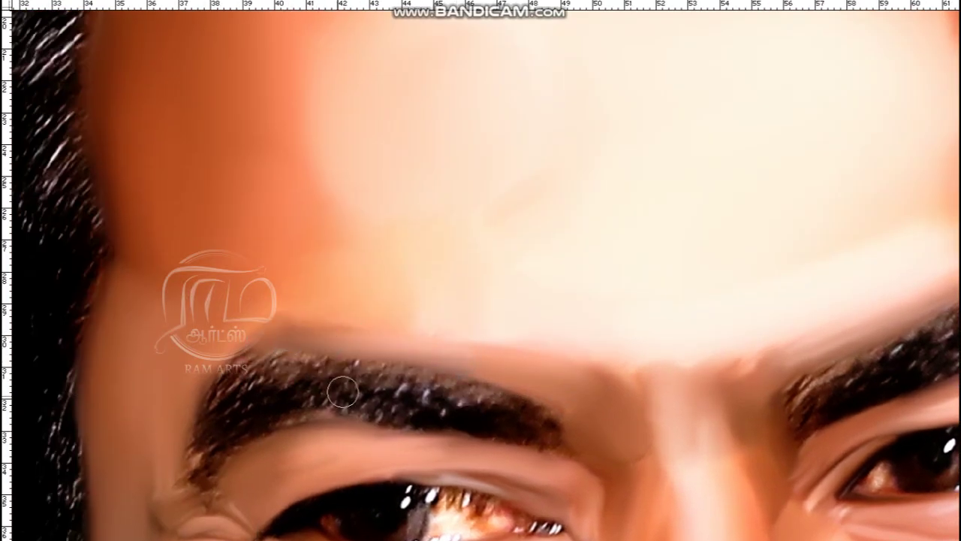
{"action": "key", "text": "ctrl+0"}
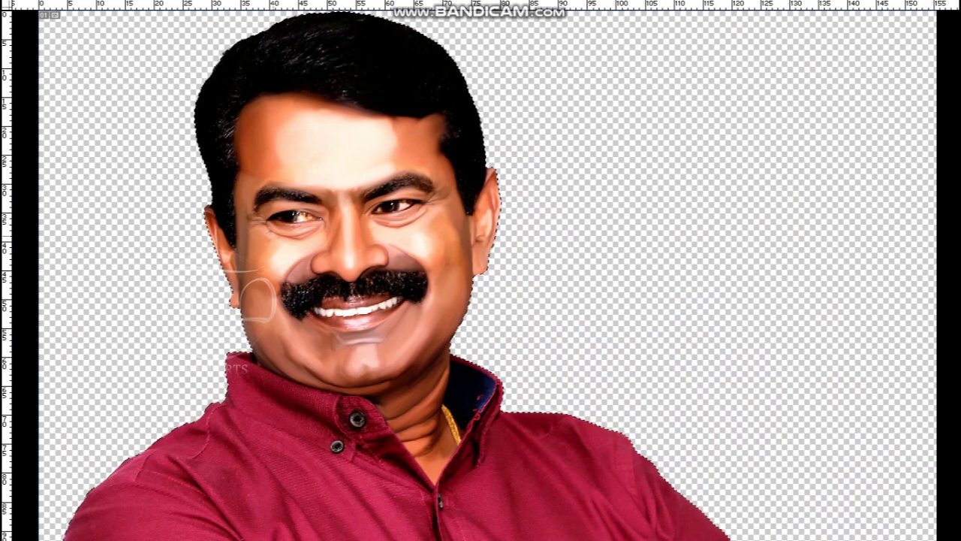
- Set the Smudge strength to 20% and blend the left-hand cheek's colour patches with a soft brush enlarged to 400 px
{"action": "scroll", "coordinate": [202, 296], "scroll_direction": "up", "scroll_amount": 3}
{"action": "key", "text": "Tab"}
{"action": "key", "text": "F5"}
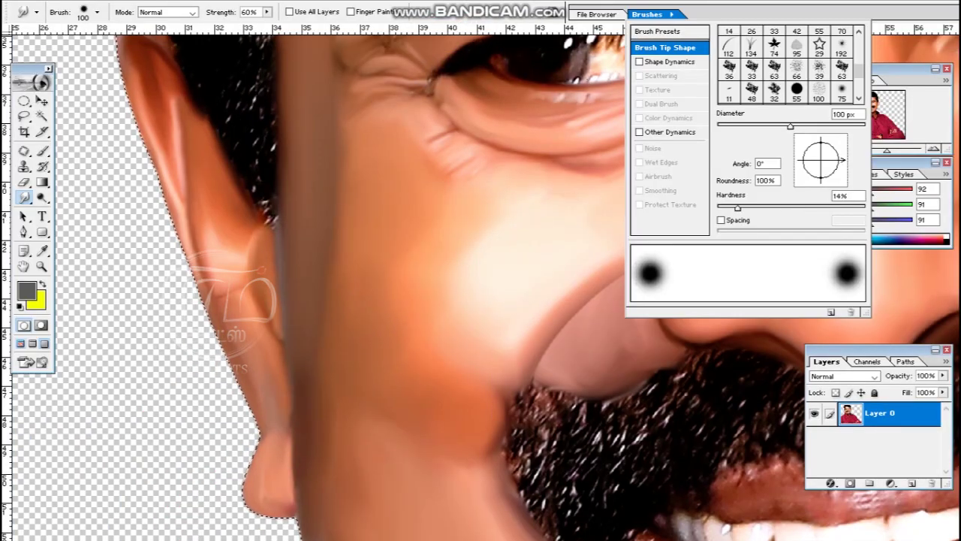
{"action": "key", "text": "F5"}
{"action": "key", "text": "bracketright"}
{"action": "key", "text": "bracketright"}
{"action": "key", "text": "bracketright"}
{"action": "key", "text": "bracketright"}
{"action": "key", "text": "bracketright"}
{"action": "key", "text": "bracketright"}
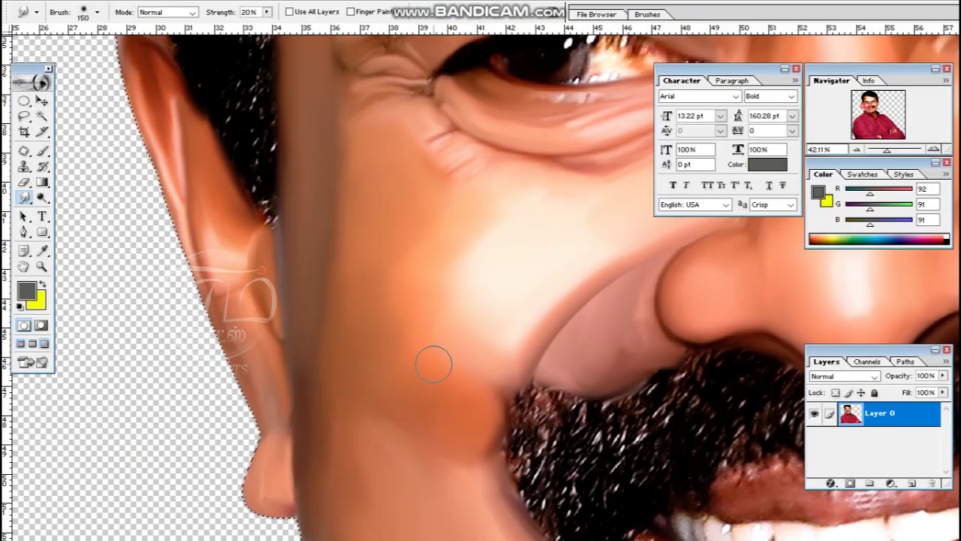
{"action": "key", "text": "2"}
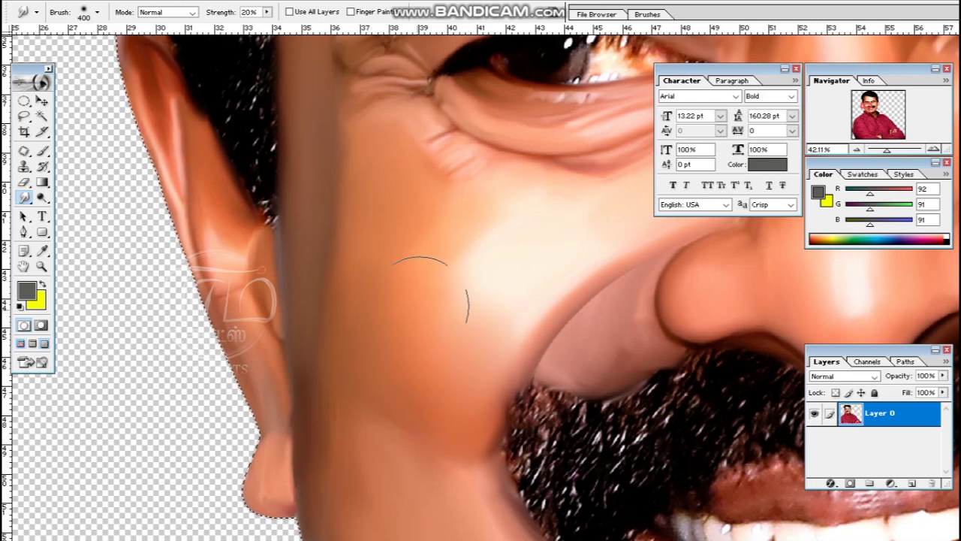
{"action": "key", "text": "bracketleft"}
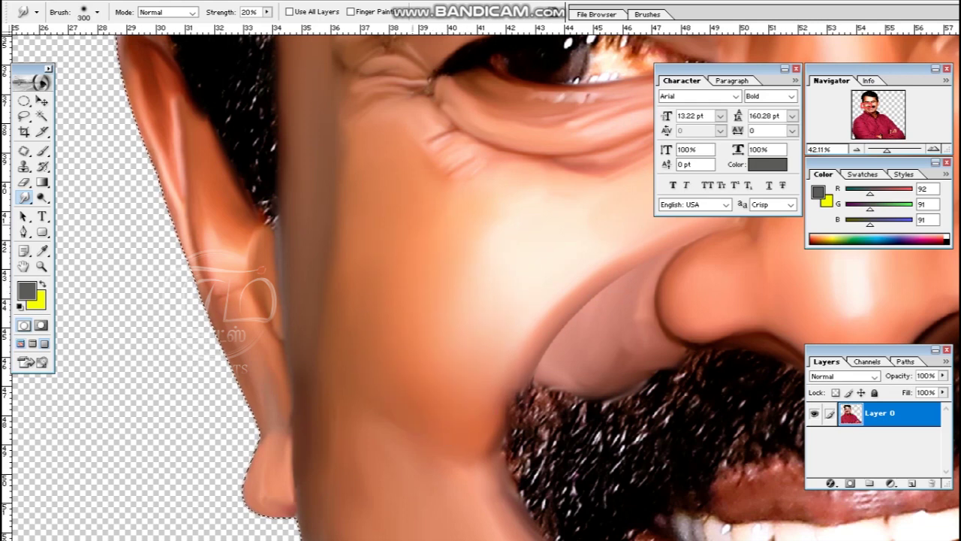
- Soften the dark strip along the left-hand side of the face, up to the temple, with a 300 px brush
{"action": "left_click_drag", "start_coordinate": [403, 215], "coordinate": [389, 298]}
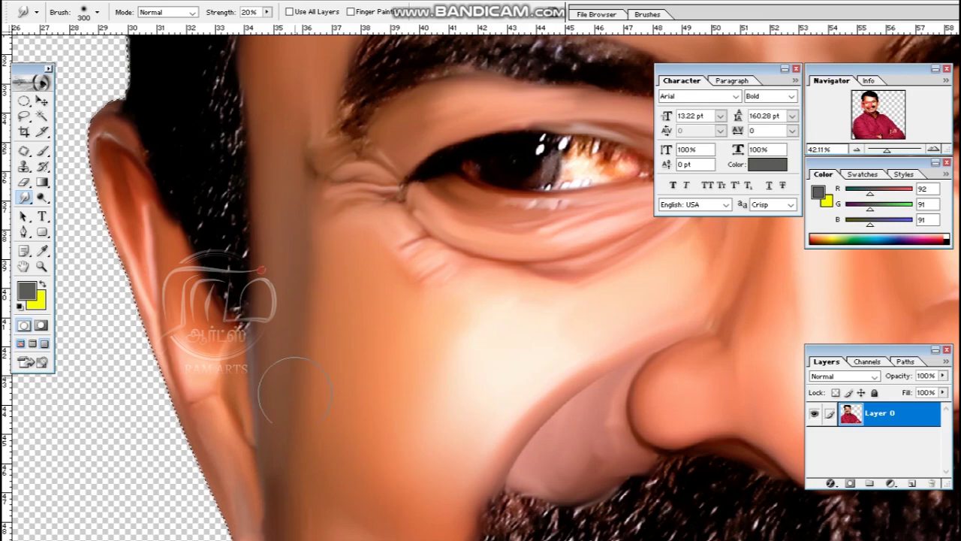
{"action": "left_click_drag", "start_coordinate": [280, 342], "coordinate": [293, 537]}
{"action": "left_click_drag", "start_coordinate": [293, 274], "coordinate": [296, 458]}
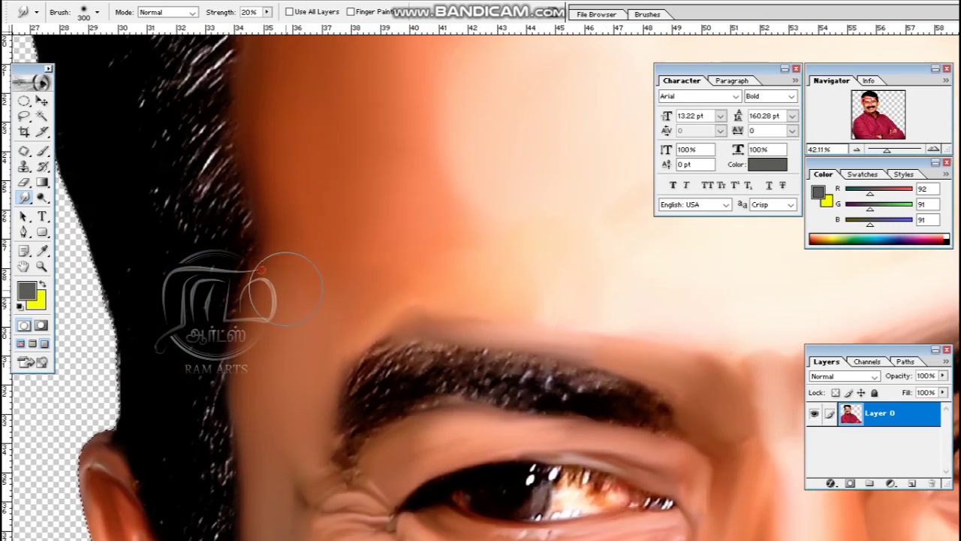
{"action": "key", "text": "ctrl+minus"}
{"action": "left_click_drag", "start_coordinate": [323, 345], "coordinate": [319, 480]}
- Blend the dark patch on the left-hand side of the forehead with a 600 px brush
{"action": "key", "text": "bracketright"}
{"action": "key", "text": "bracketright"}
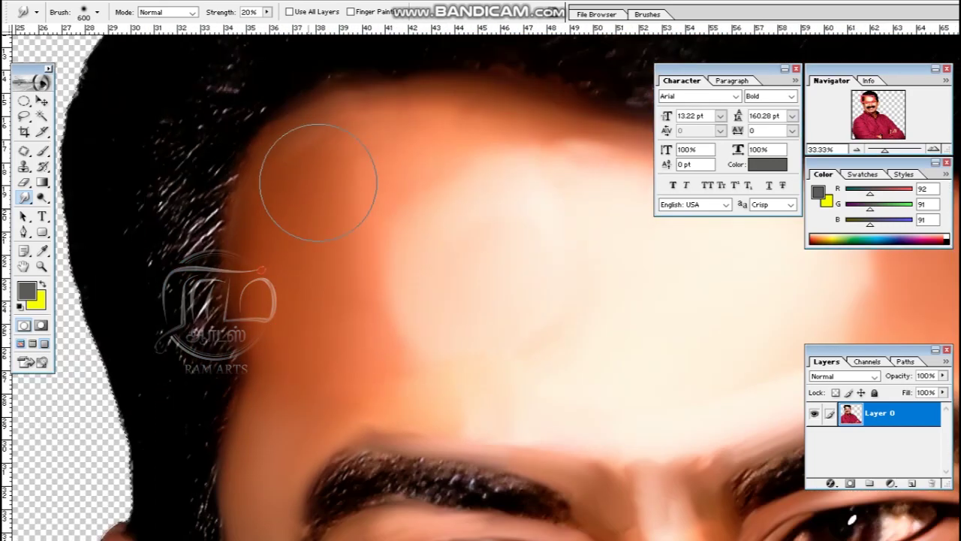
{"action": "mouse_move", "coordinate": [353, 150]}
{"action": "left_mouse_down"}
{"action": "mouse_move", "coordinate": [389, 128]}
{"action": "mouse_move", "coordinate": [438, 125]}
{"action": "mouse_move", "coordinate": [406, 252]}
{"action": "mouse_move", "coordinate": [409, 280]}
{"action": "left_mouse_up"}
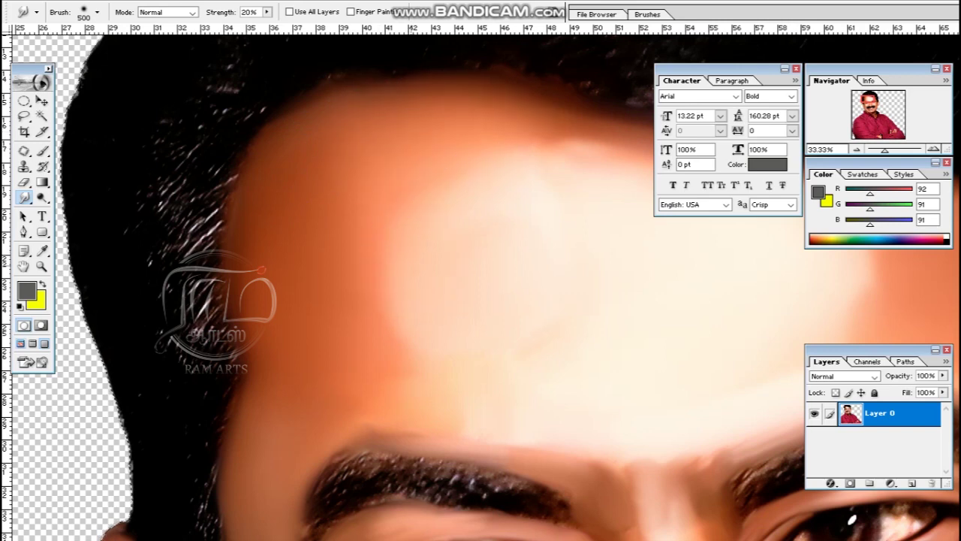
- Blend the forehead highlight into the upper hairline and right-hand temple with a 500 px brush
{"action": "left_click_drag", "start_coordinate": [462, 197], "coordinate": [208, 286]}
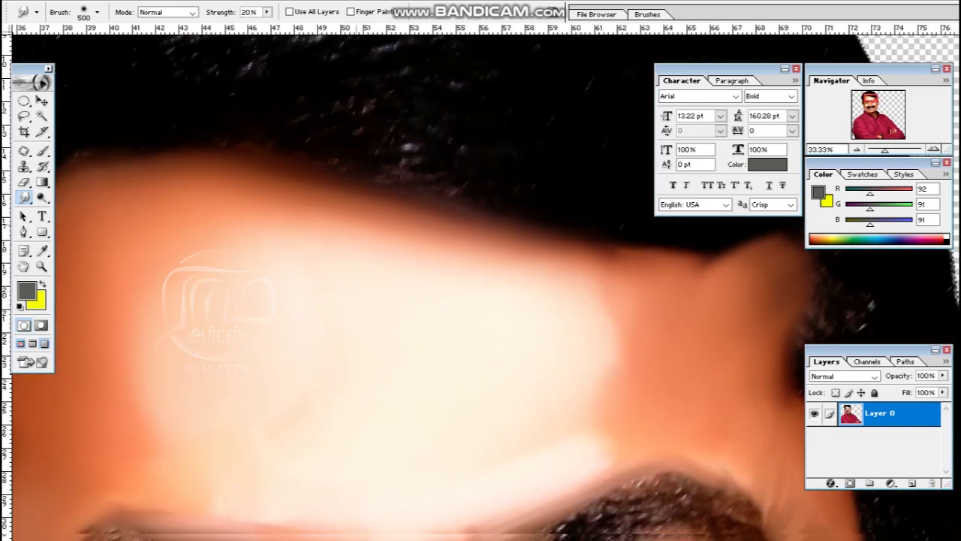
{"action": "left_click_drag", "start_coordinate": [653, 265], "coordinate": [436, 221]}
{"action": "left_click_drag", "start_coordinate": [461, 322], "coordinate": [455, 290]}
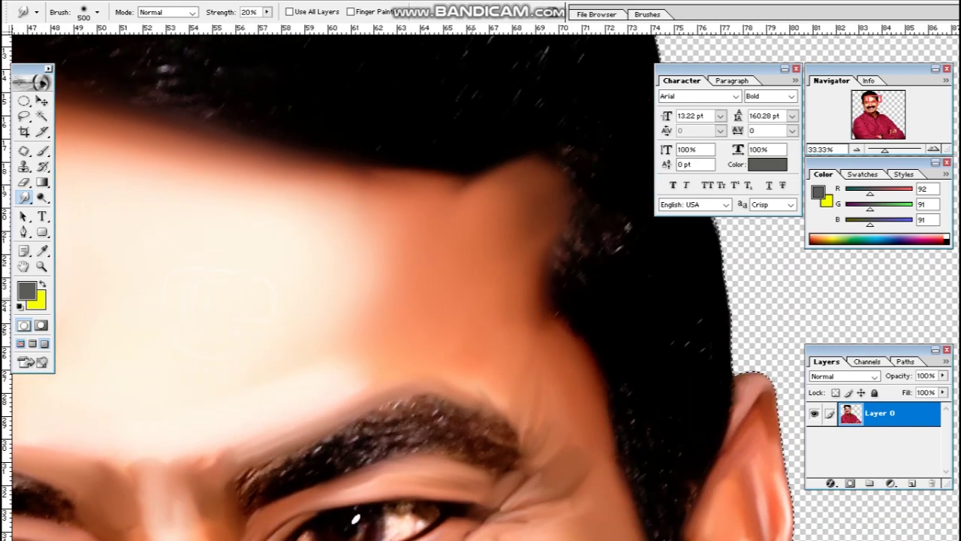
{"action": "left_click_drag", "start_coordinate": [486, 215], "coordinate": [407, 208]}
{"action": "left_click_drag", "start_coordinate": [469, 333], "coordinate": [522, 265]}
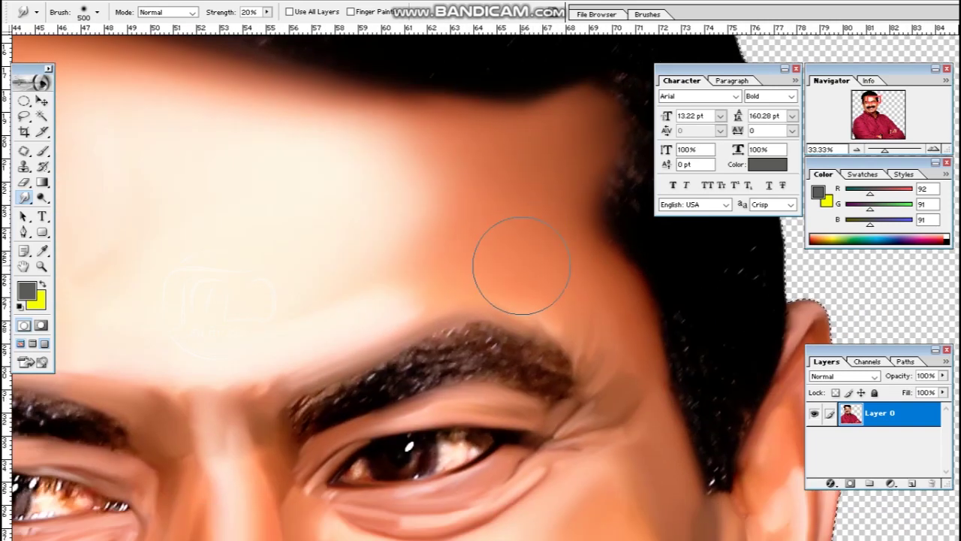
- Soften the left-hand edge of the forehead highlight with a brush enlarged to 700 px
{"action": "key", "text": "ctrl+minus"}
{"action": "left_click_drag", "start_coordinate": [371, 324], "coordinate": [334, 383]}
{"action": "key", "text": "bracketleft"}
{"action": "key", "text": "bracketright"}
{"action": "key", "text": "bracketright"}
{"action": "key", "text": "bracketright"}
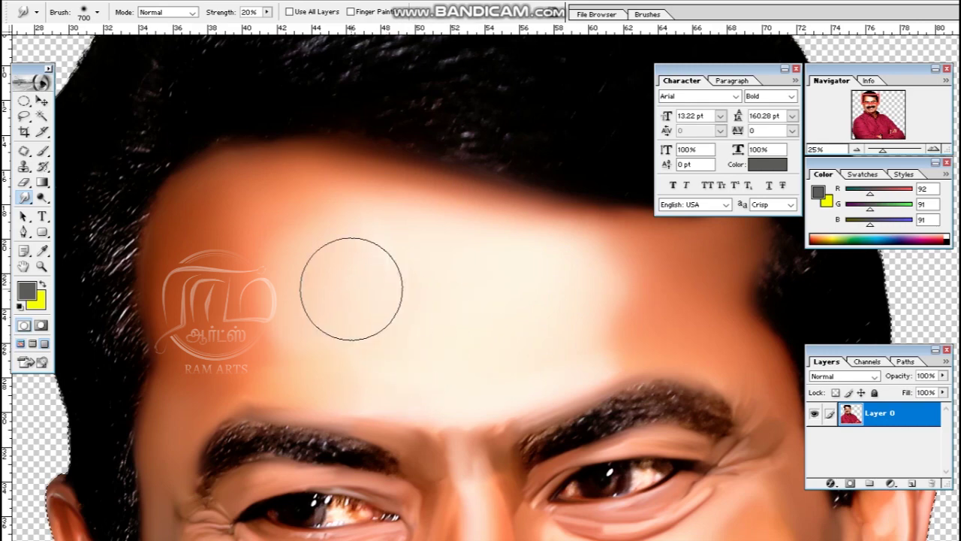
- Blend the colour patches of the right-hand cheek with a brush reduced to 250–300 px
{"action": "key", "text": "ctrl+minus"}
{"action": "key", "text": "ctrl+minus"}
{"action": "key", "text": "ctrl+minus"}
{"action": "left_click", "coordinate": [428, 279], "text": "ctrl"}
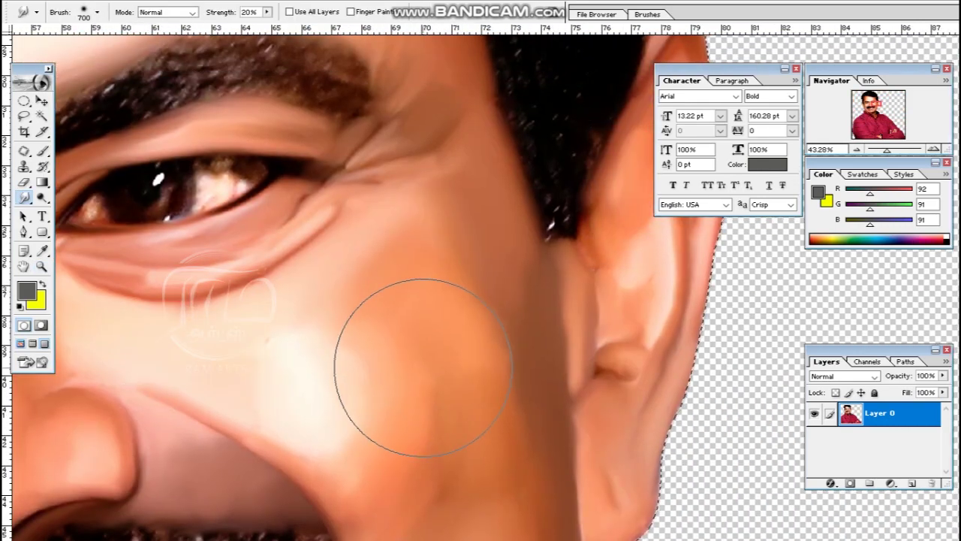
{"action": "key", "text": "bracketleft"}
{"action": "key", "text": "bracketleft"}
{"action": "key", "text": "bracketleft"}
{"action": "key", "text": "bracketleft"}
{"action": "key", "text": "bracketleft"}
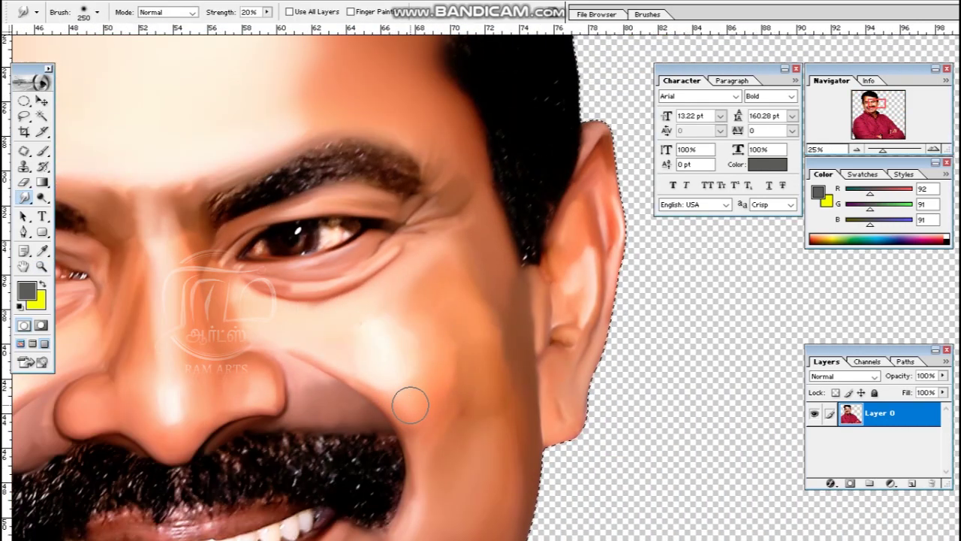
{"action": "key", "text": "bracketright"}
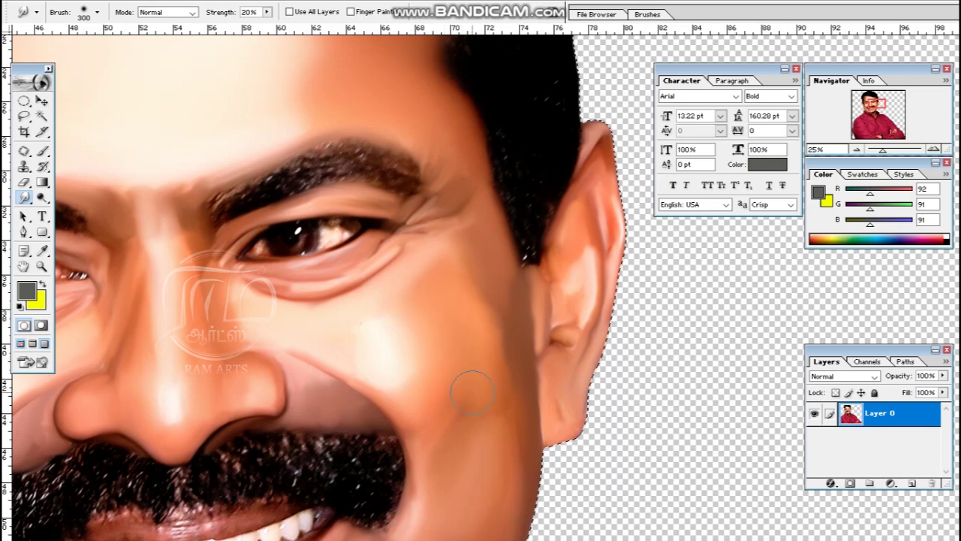
{"action": "left_click_drag", "start_coordinate": [446, 316], "coordinate": [469, 308]}
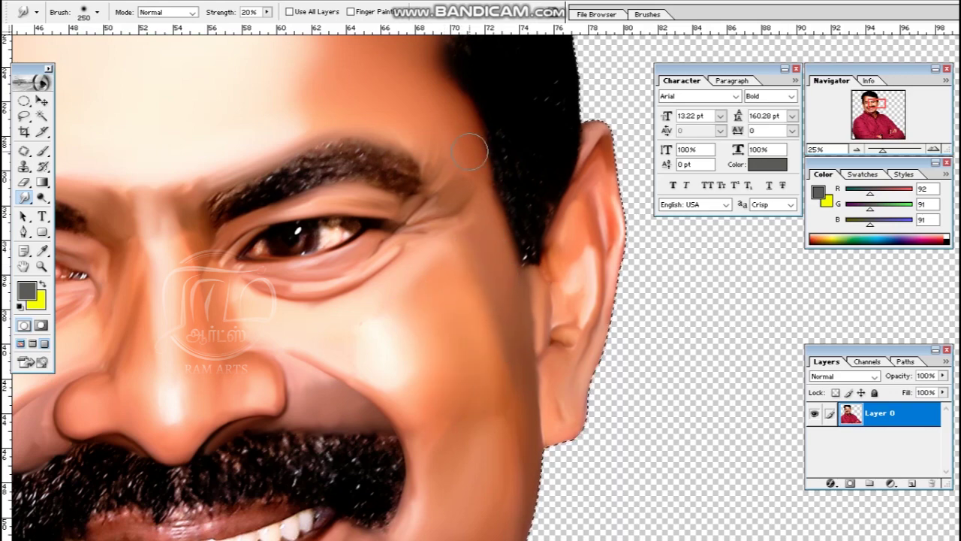
- Smudge away the small spot beside the right-hand cheek's highlight and soften the surrounding skin, reducing the brush to 175 px
{"action": "key", "text": "ctrl+minus"}
{"action": "scroll", "coordinate": [481, 286], "scroll_direction": "down", "scroll_amount": 3}
{"action": "scroll", "coordinate": [480, 286], "scroll_direction": "up", "scroll_amount": 3}
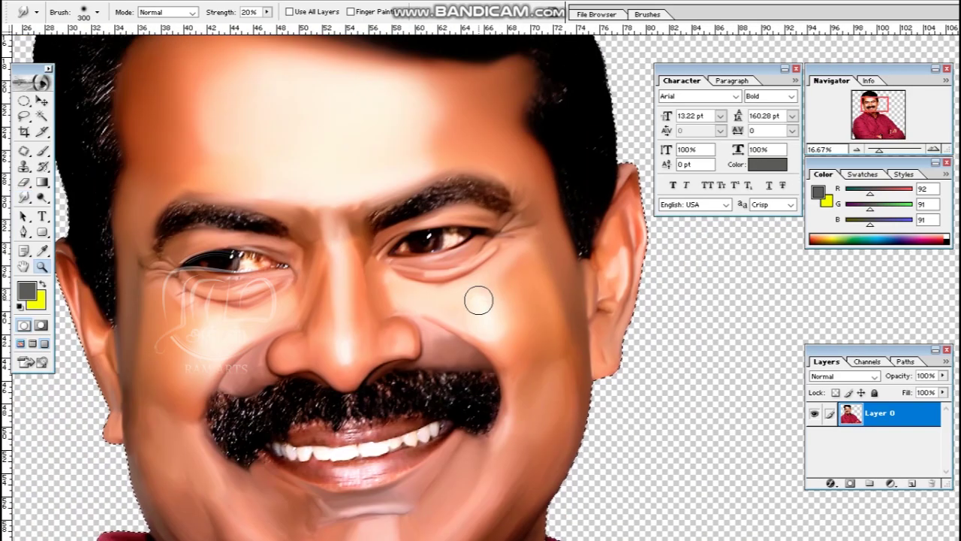
{"action": "left_click", "coordinate": [476, 301], "text": "ctrl"}
{"action": "scroll", "coordinate": [511, 317], "scroll_direction": "down", "scroll_amount": 3}
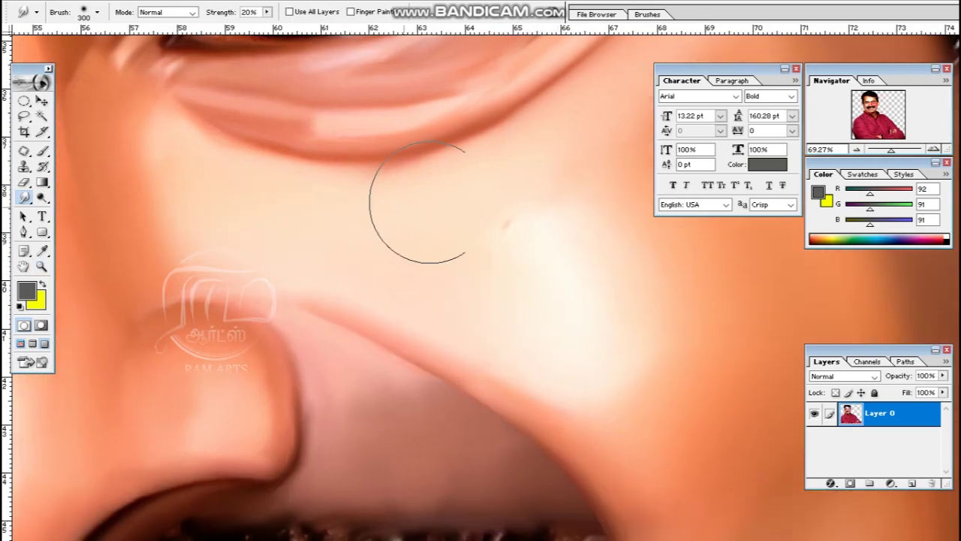
{"action": "scroll", "coordinate": [458, 322], "scroll_direction": "up", "scroll_amount": 2}
{"action": "scroll", "coordinate": [519, 182], "scroll_direction": "up", "scroll_amount": 2}
{"action": "scroll", "coordinate": [464, 363], "scroll_direction": "down", "scroll_amount": 5}
{"action": "scroll", "coordinate": [464, 364], "scroll_direction": "right", "scroll_amount": 4}
{"action": "key", "text": "bracketleft"}
{"action": "key", "text": "bracketleft"}
{"action": "key", "text": "bracketleft"}
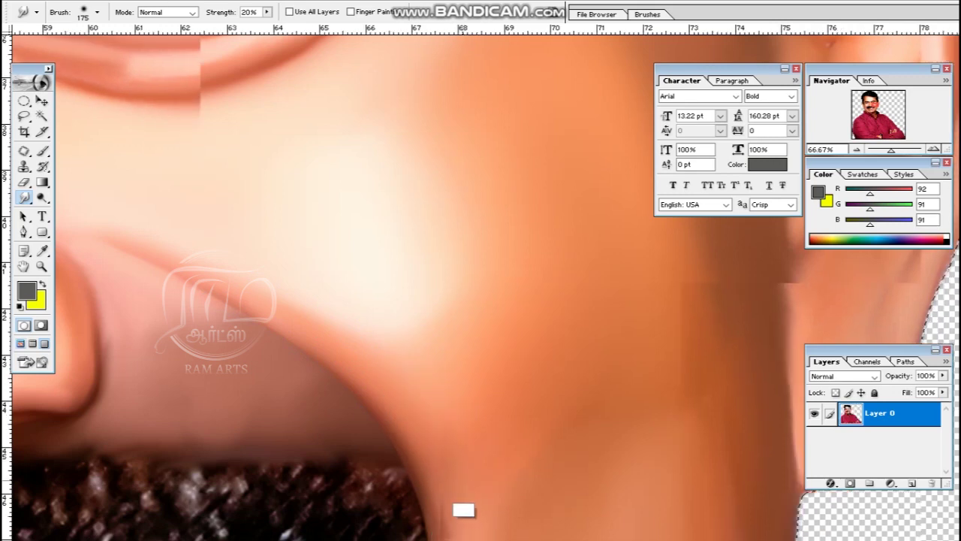
- Blend the right-hand outer cheek's remaining tone edges down toward the jaw with a 300 px brush
{"action": "key", "text": "ctrl+minus"}
{"action": "key", "text": "ctrl+minus"}
{"action": "key", "text": "bracketright"}
{"action": "key", "text": "bracketright"}
{"action": "key", "text": "bracketright"}
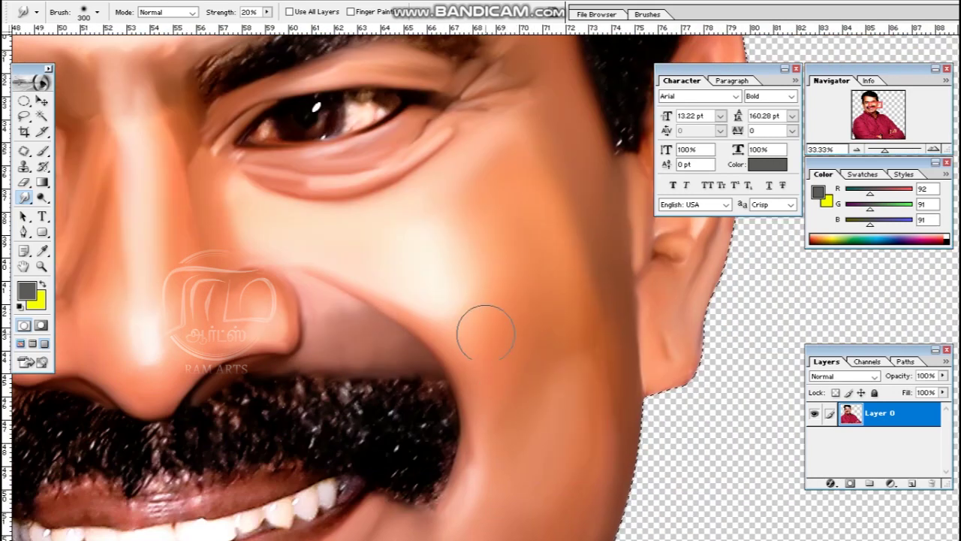
{"action": "key", "text": "ctrl+minus"}
{"action": "key", "text": "bracketright"}
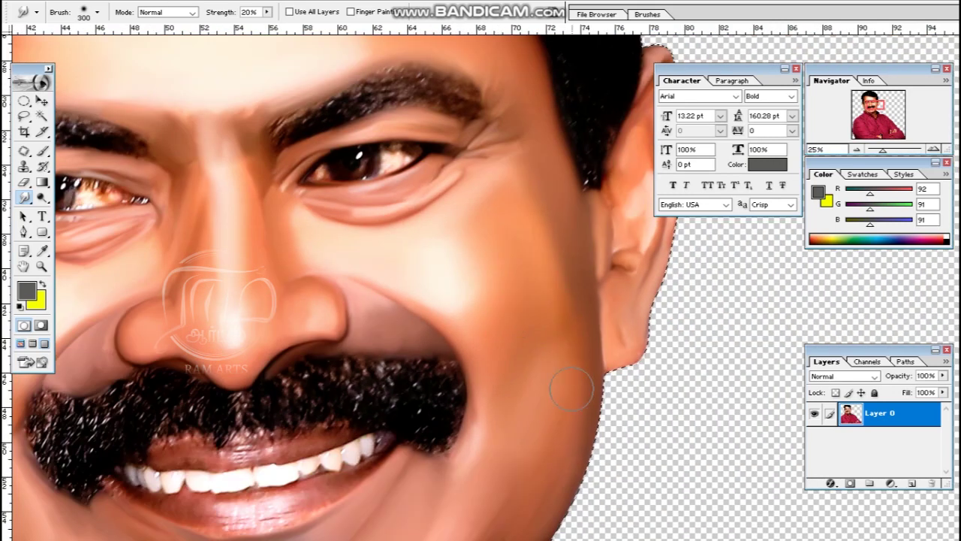
- Blend the tone edges of the chin's right-hand side and the right-hand jaw with a 250 px brush
{"action": "key", "text": "ctrl+minus"}
{"action": "key", "text": "bracketright"}
{"action": "key", "text": "bracketright"}
{"action": "key", "text": "bracketleft"}
{"action": "left_click_drag", "start_coordinate": [489, 389], "coordinate": [503, 251]}
{"action": "left_click_drag", "start_coordinate": [255, 248], "coordinate": [423, 360]}
{"action": "key", "text": "bracketleft"}
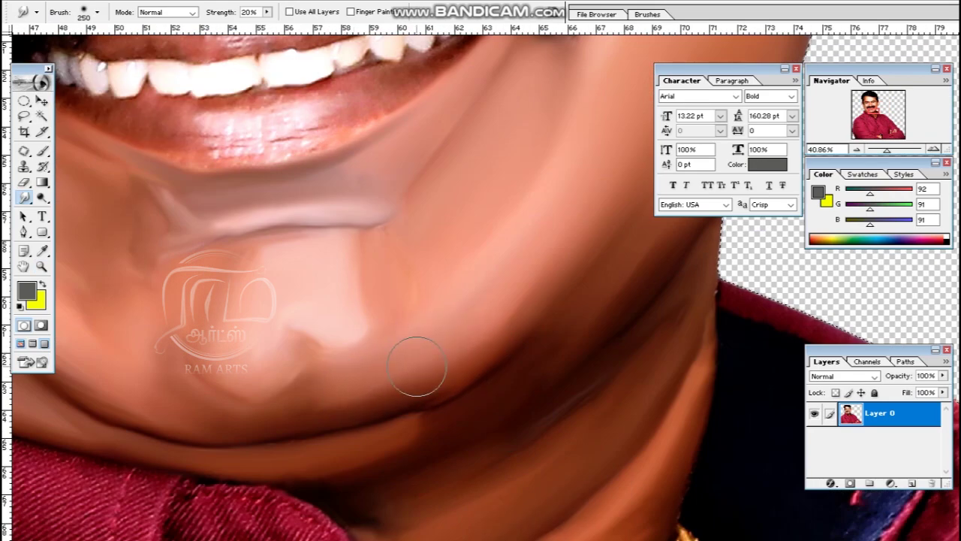
{"action": "left_click_drag", "start_coordinate": [531, 264], "coordinate": [452, 362]}
{"action": "mouse_move", "coordinate": [346, 477]}
{"action": "left_mouse_down"}
{"action": "mouse_move", "coordinate": [378, 384]}
{"action": "mouse_move", "coordinate": [290, 533]}
{"action": "left_mouse_up"}
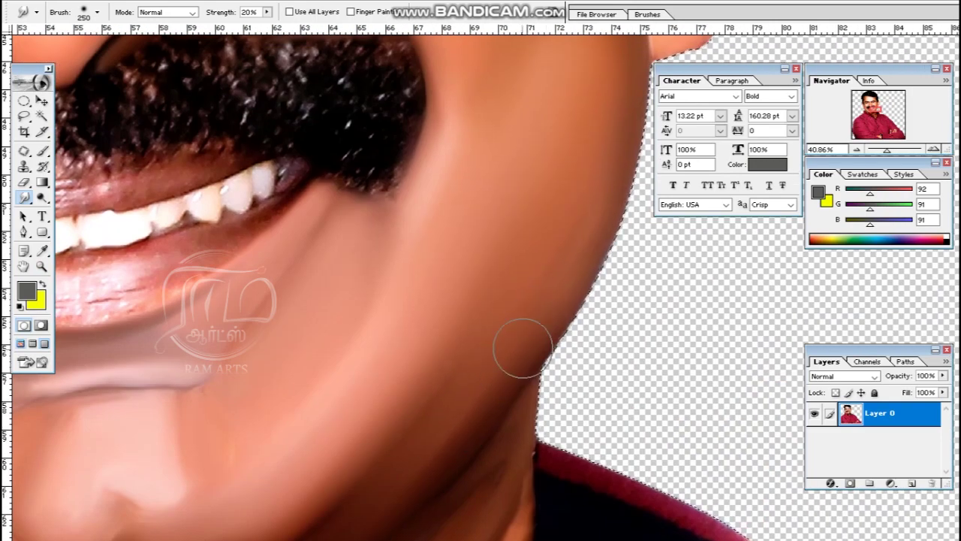
- Soften the skin between the mustache's right-hand end and the jaw with the brush enlarged to 400 px
{"action": "key", "text": "ctrl+minus"}
{"action": "key", "text": "bracketright"}
{"action": "key", "text": "bracketright"}
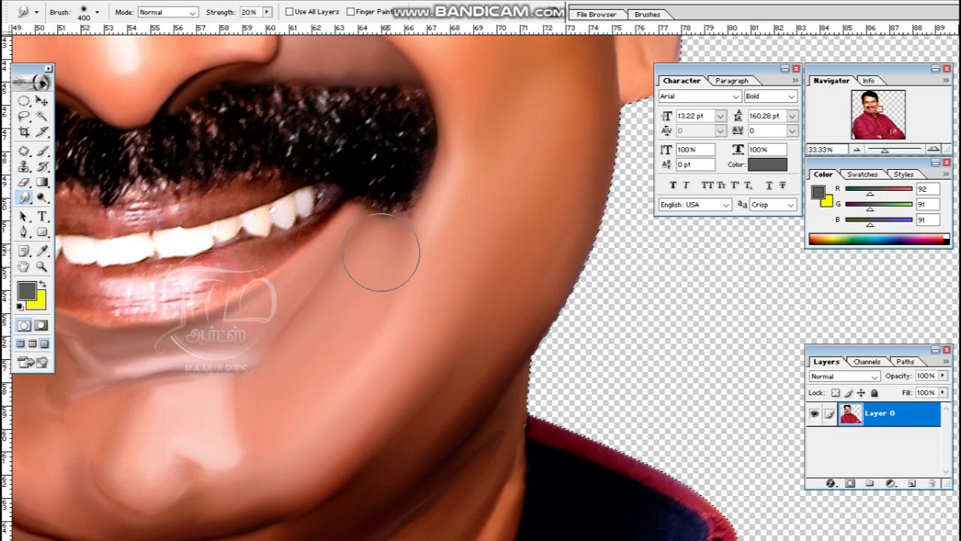
{"action": "key", "text": "ctrl+minus"}
- Blend the chin highlight into the surrounding skin with the brush reduced to 250 px
{"action": "left_click_drag", "start_coordinate": [286, 323], "coordinate": [420, 393]}
{"action": "key", "text": "bracketleft"}
{"action": "key", "text": "bracketleft"}
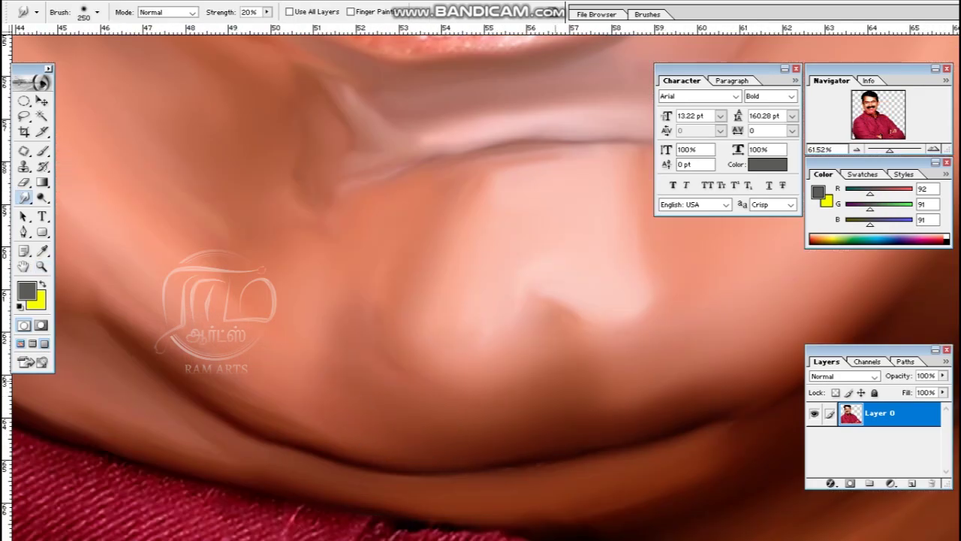
{"action": "key", "text": "ctrl+minus"}
{"action": "key", "text": "bracketright"}
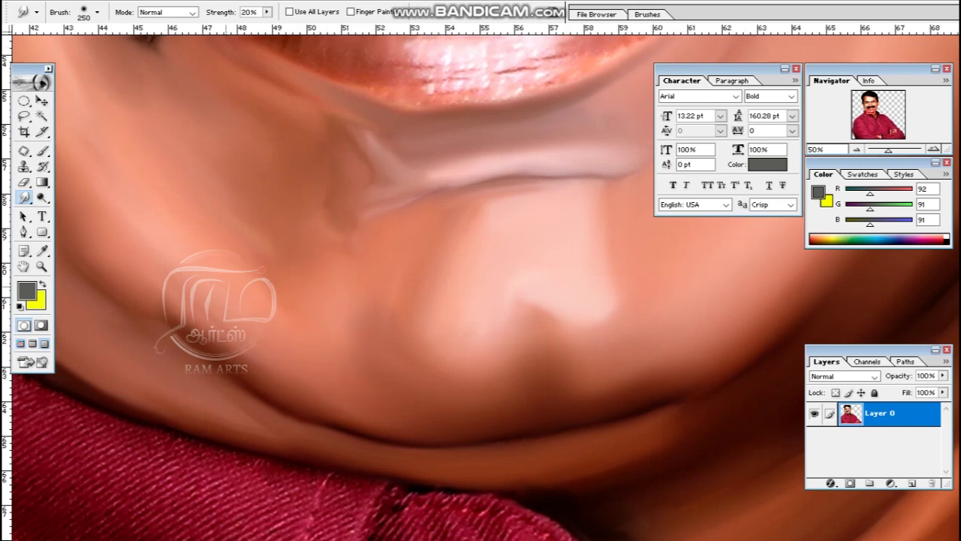
{"action": "scroll", "coordinate": [319, 390], "scroll_direction": "up", "scroll_amount": 2}
{"action": "left_click_drag", "start_coordinate": [286, 394], "coordinate": [386, 469]}
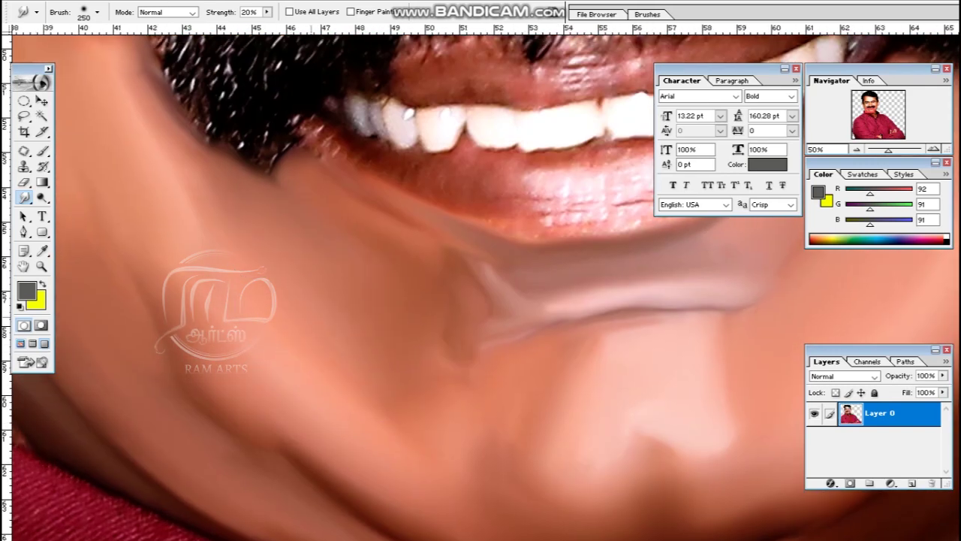
- Smudge the ends of the crease below the lower lip and the skin around the mouth corners with a 175 px brush
{"action": "left_click_drag", "start_coordinate": [480, 301], "coordinate": [364, 184]}
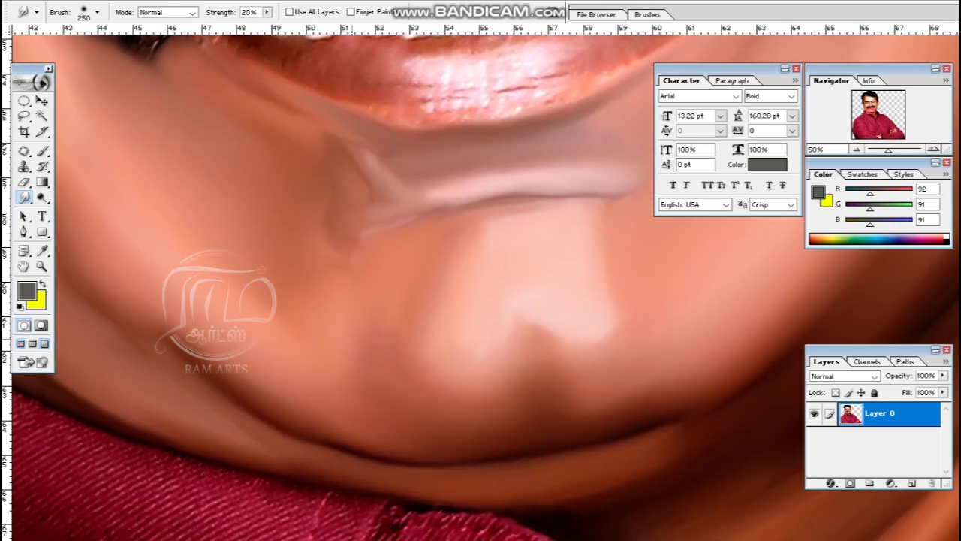
{"action": "scroll", "coordinate": [391, 343], "scroll_direction": "up", "scroll_amount": 4}
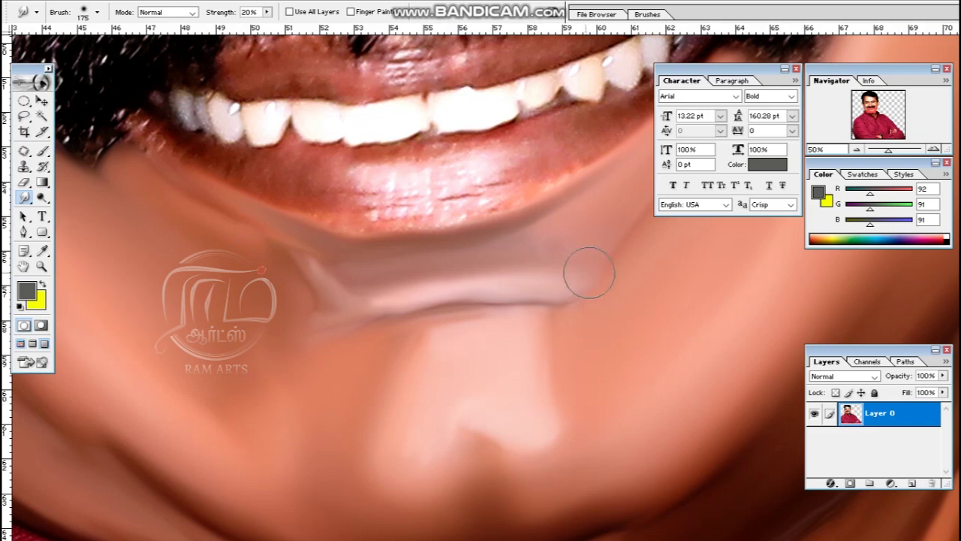
{"action": "left_click_drag", "start_coordinate": [638, 225], "coordinate": [513, 350]}
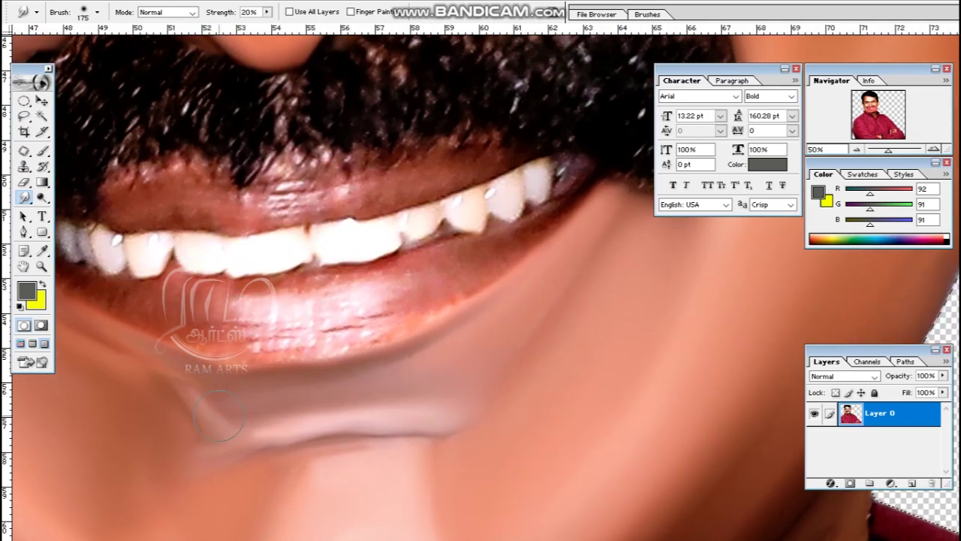
{"action": "left_click_drag", "start_coordinate": [17, 289], "coordinate": [274, 349]}
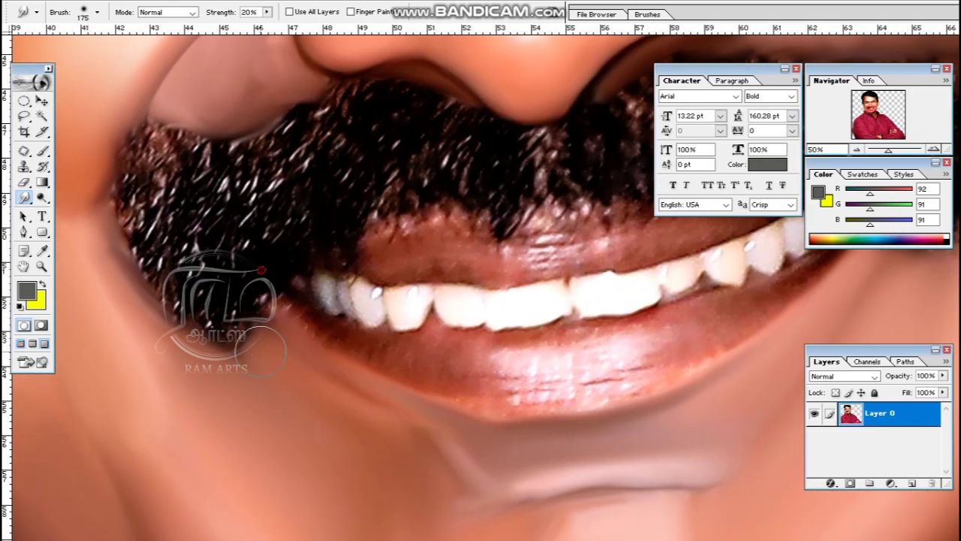
{"action": "scroll", "coordinate": [350, 307], "scroll_direction": "down", "scroll_amount": 4}
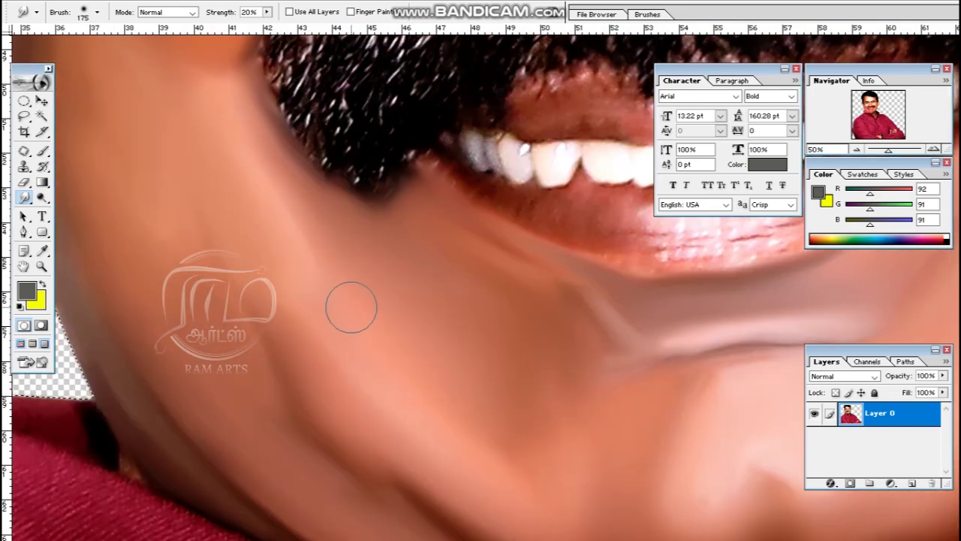
- Blend the left-hand lower cheek and jaw folds with a 250–300 px brush
{"action": "key", "text": "ctrl+minus"}
{"action": "key", "text": "bracketright"}
{"action": "key", "text": "bracketright"}
{"action": "key", "text": "bracketright"}
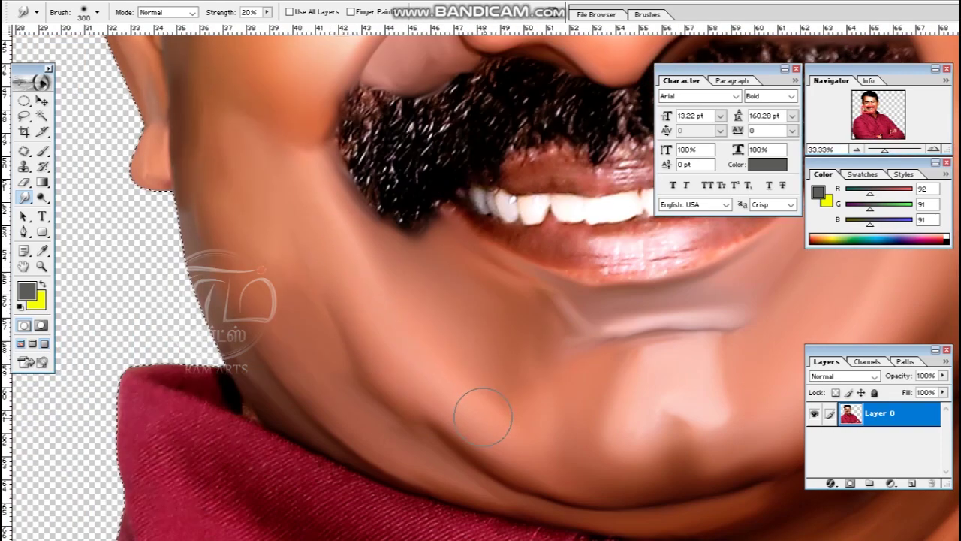
{"action": "key", "text": "bracketleft"}
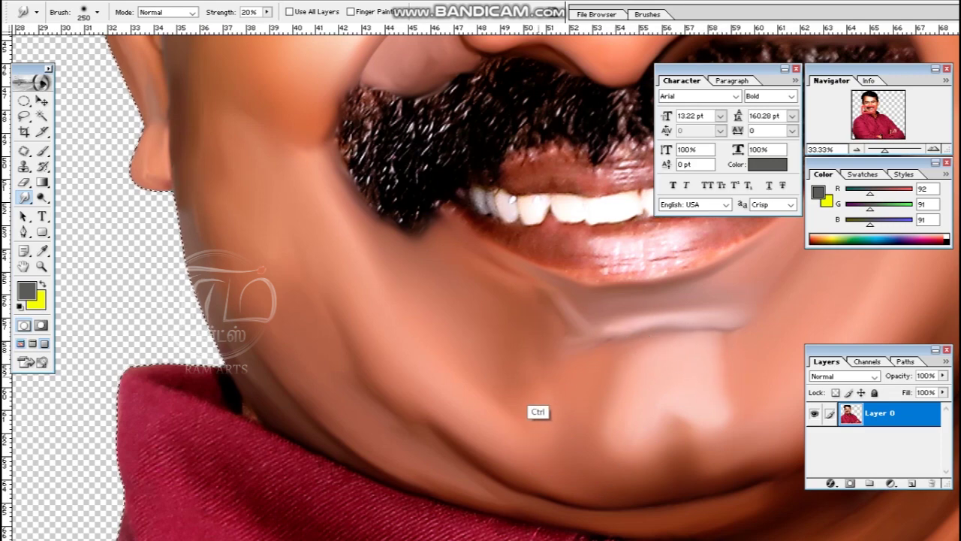
- Soften the left-hand outer cheek and its edge down toward the collar, reducing the brush from 250 to 175 px
{"action": "key", "text": "ctrl+minus"}
{"action": "key", "text": "bracketright"}
{"action": "key", "text": "bracketright"}
{"action": "key", "text": "bracketleft"}
{"action": "key", "text": "bracketleft"}
{"action": "key", "text": "bracketleft"}
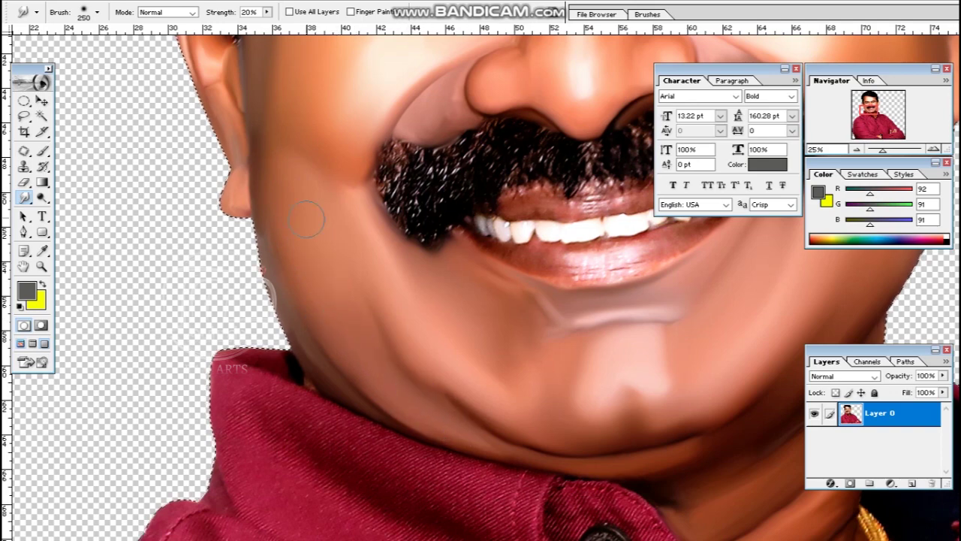
{"action": "scroll", "coordinate": [268, 294], "scroll_direction": "up", "scroll_amount": 3}
{"action": "scroll", "coordinate": [300, 323], "scroll_direction": "down", "scroll_amount": 3}
{"action": "key", "text": "bracketright"}
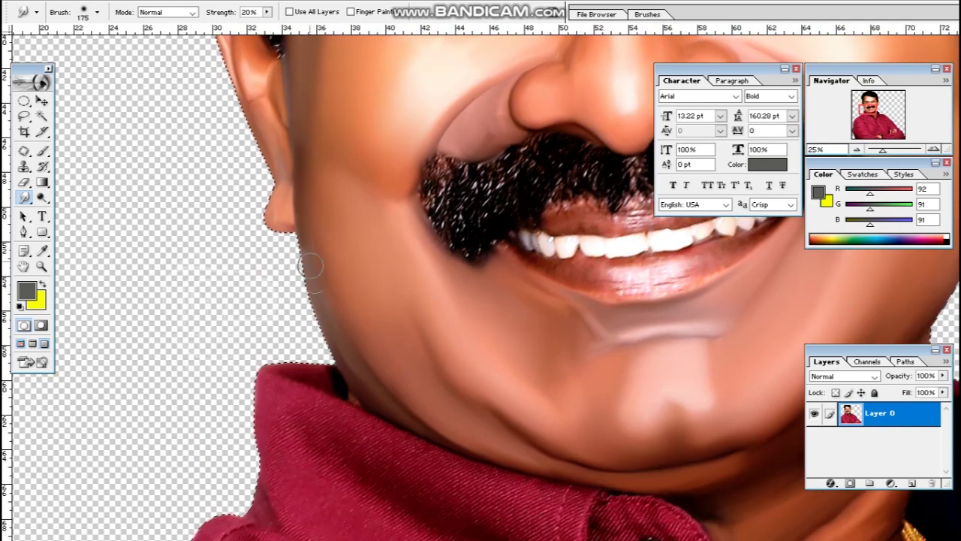
- Blend the edges of the nose bridge highlight and the shading along both sides of the nose with a 175 px brush
{"action": "key", "text": "ctrl+minus"}
{"action": "key", "text": "bracketleft"}
{"action": "key", "text": "bracketleft"}
{"action": "scroll", "coordinate": [491, 450], "scroll_direction": "up", "scroll_amount": 3}
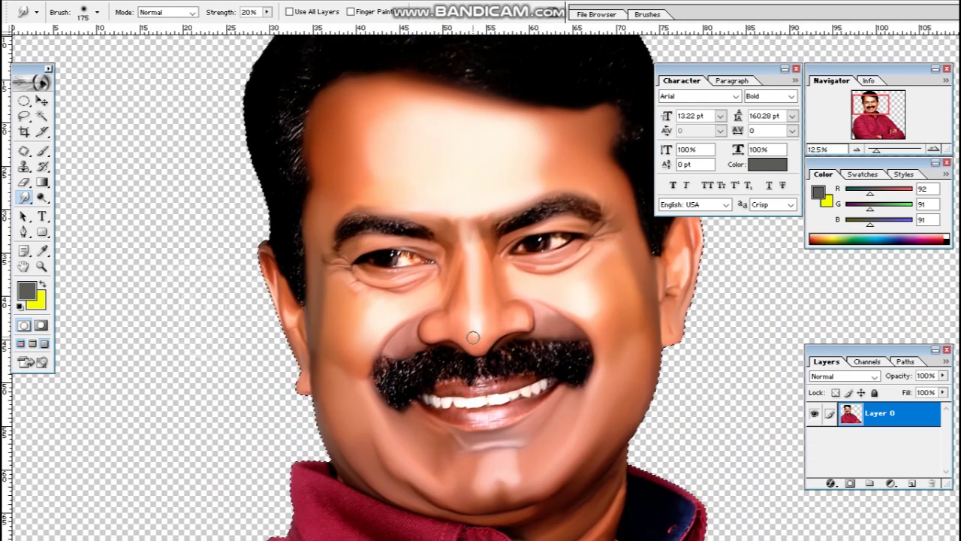
{"action": "key", "text": "z"}
{"action": "scroll", "coordinate": [491, 451], "scroll_direction": "down", "scroll_amount": 3}
{"action": "left_click_drag", "start_coordinate": [308, 83], "coordinate": [508, 195]}
{"action": "key", "text": "r"}
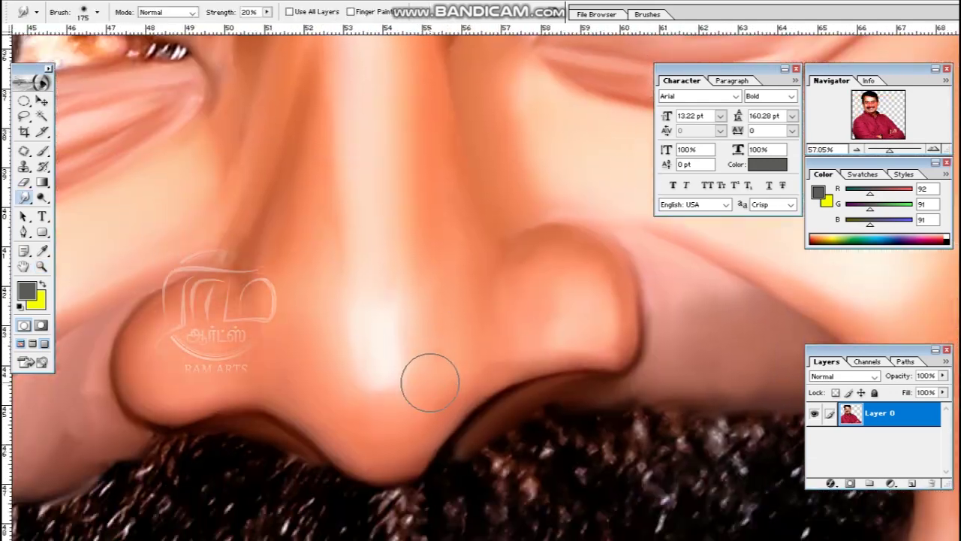
{"action": "scroll", "coordinate": [418, 284], "scroll_direction": "up", "scroll_amount": 3}
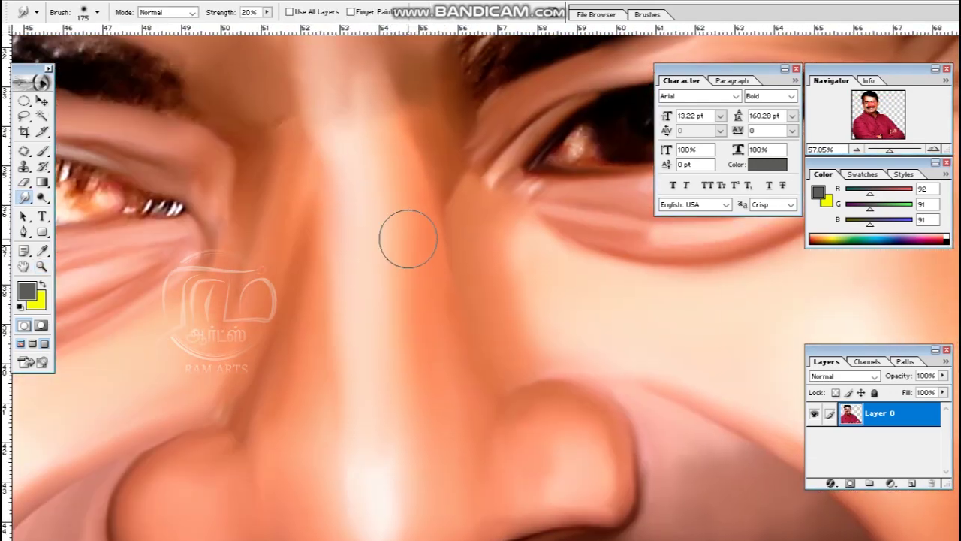
{"action": "scroll", "coordinate": [381, 405], "scroll_direction": "down", "scroll_amount": 3}
{"action": "scroll", "coordinate": [317, 301], "scroll_direction": "up", "scroll_amount": 3}
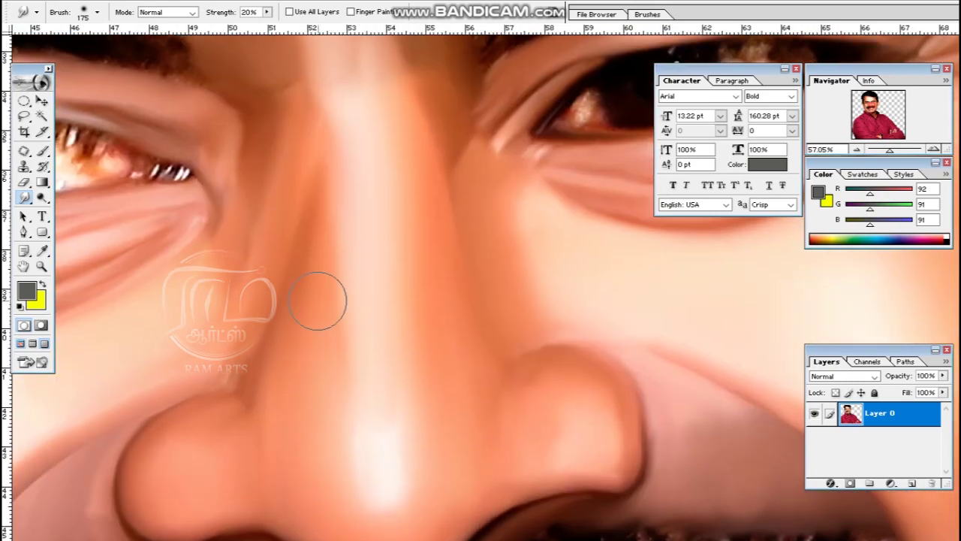
- Smooth the tones at the root of the nose between the inner eye corners and the eyebrows
{"action": "scroll", "coordinate": [325, 206], "scroll_direction": "up", "scroll_amount": 2}
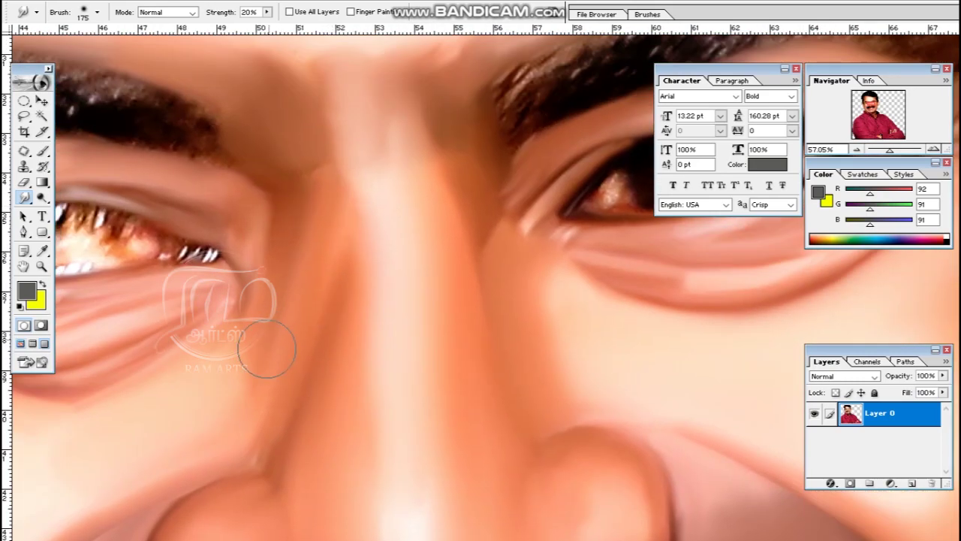
{"action": "scroll", "coordinate": [303, 257], "scroll_direction": "up", "scroll_amount": 2}
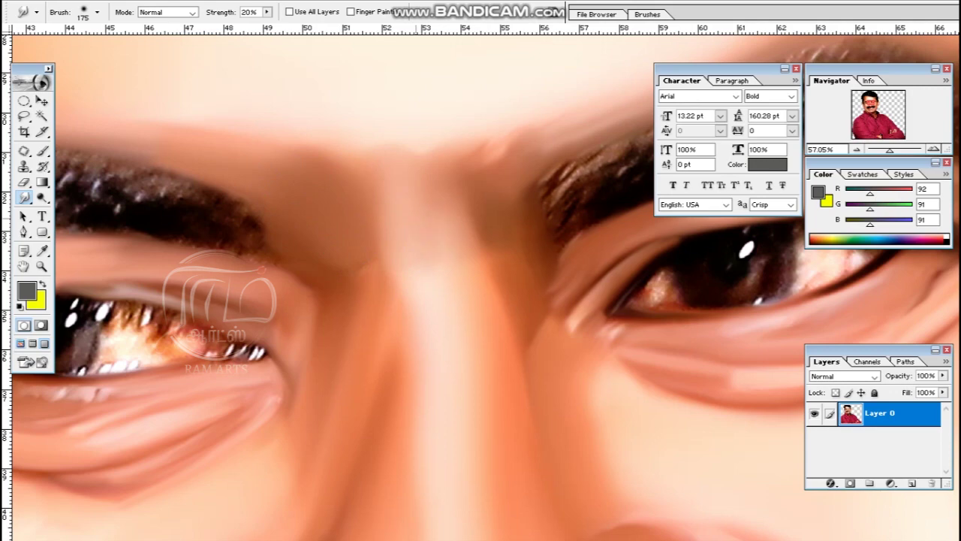
{"action": "scroll", "coordinate": [466, 132], "scroll_direction": "right", "scroll_amount": 2}
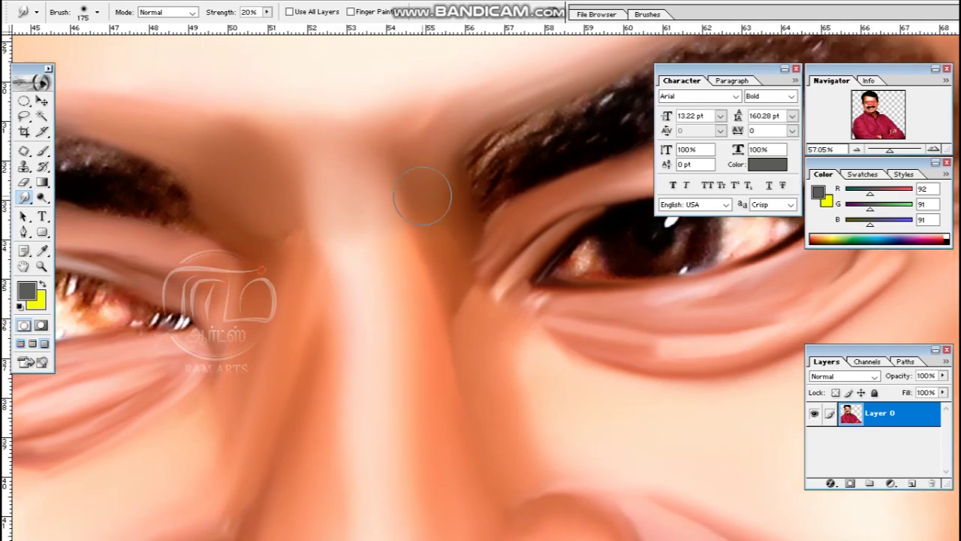
- Blend the shading of both nostril wings, reducing the brush to 100 px
{"action": "scroll", "coordinate": [510, 305], "scroll_direction": "down", "scroll_amount": 5}
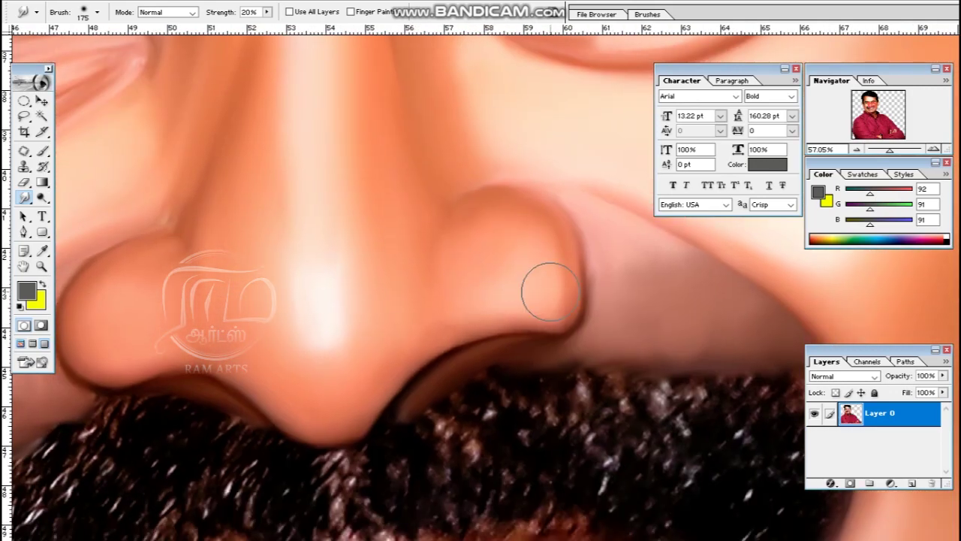
{"action": "scroll", "coordinate": [474, 220], "scroll_direction": "up", "scroll_amount": 1}
{"action": "scroll", "coordinate": [195, 389], "scroll_direction": "left", "scroll_amount": 2}
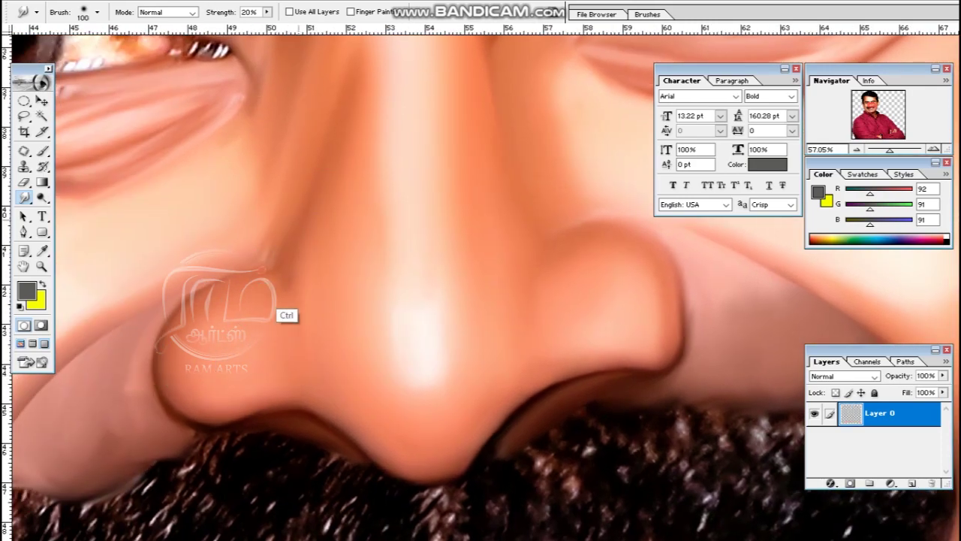
- Smudge the shaded patch between the left-hand nostril, smile fold and mustache smooth with a 125 px brush
{"action": "key", "text": "ctrl+minus"}
{"action": "key", "text": "ctrl+minus"}
{"action": "key", "text": "ctrl+plus"}
{"action": "key", "text": "ctrl+plus"}
{"action": "key", "text": "v"}
{"action": "scroll", "coordinate": [480, 300], "scroll_direction": "down", "scroll_amount": 1}
{"action": "scroll", "coordinate": [481, 300], "scroll_direction": "up", "scroll_amount": 1}
{"action": "key", "text": "r"}
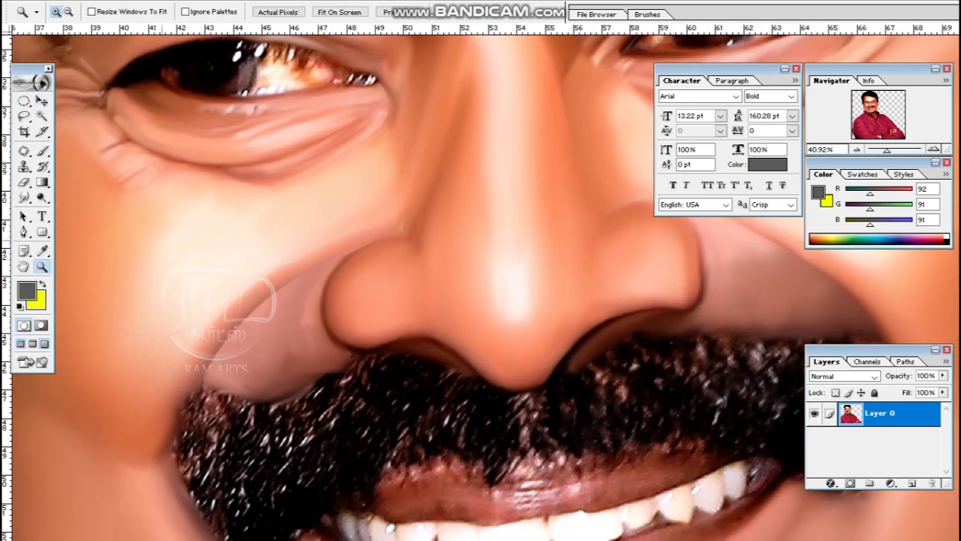
{"action": "key", "text": "ctrl+plus"}
{"action": "key", "text": "ctrl+plus"}
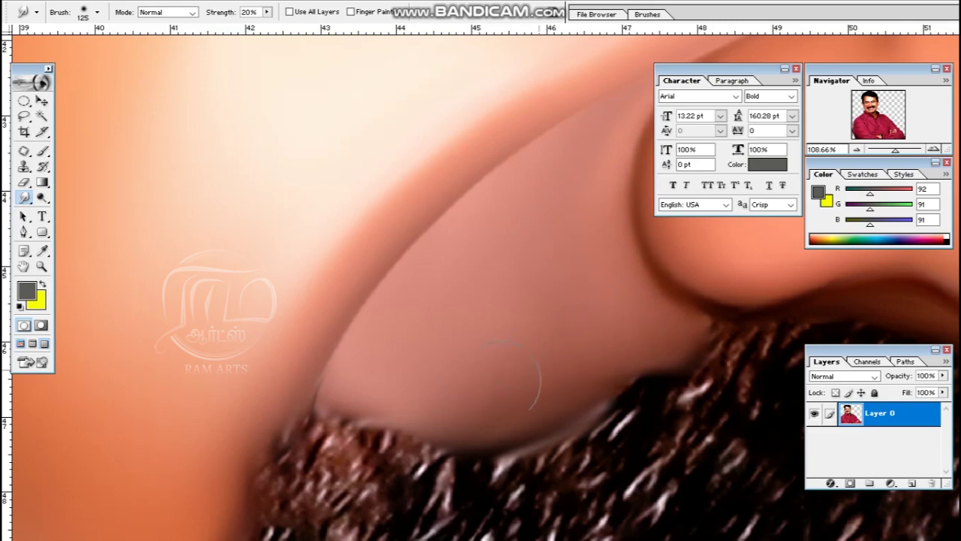
- Smooth the shaded patch between the right-hand nostril, smile fold and mustache with the 125 px brush
{"action": "key", "text": "ctrl+minus"}
{"action": "key", "text": "ctrl+minus"}
{"action": "key", "text": "ctrl+plus"}
{"action": "key", "text": "ctrl+plus"}
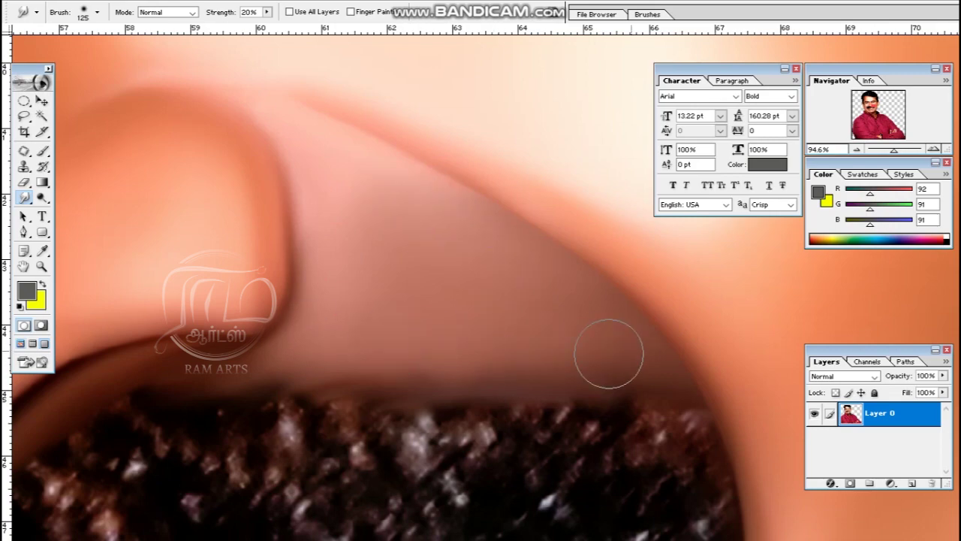
- Blend the skin of the neck folds and the open collar area with a 200 px brush
{"action": "key", "text": "ctrl+minus"}
{"action": "key", "text": "ctrl+minus"}
{"action": "key", "text": "ctrl+minus"}
{"action": "key", "text": "ctrl+minus"}
{"action": "key", "text": "ctrl+minus"}
{"action": "key", "text": "ctrl+minus"}
{"action": "key", "text": "ctrl+minus"}
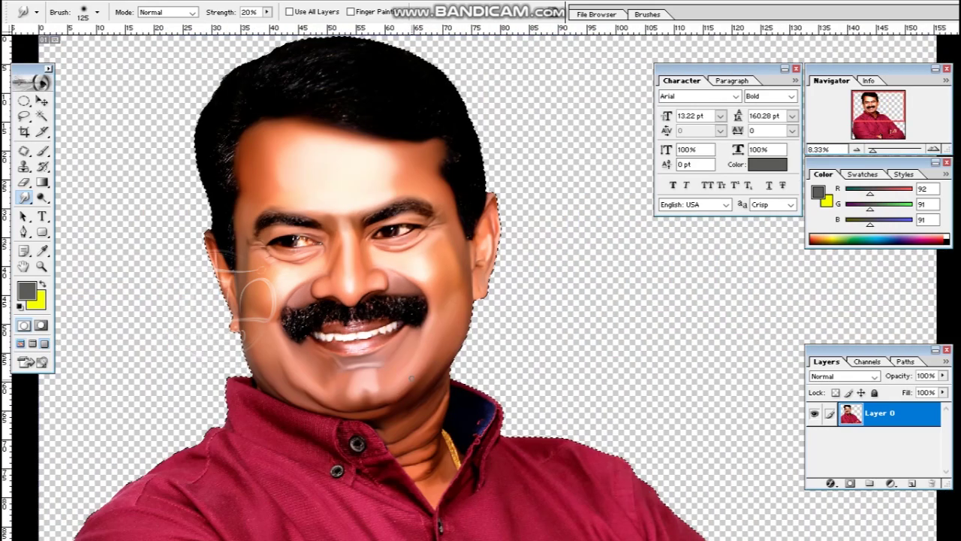
{"action": "left_click_drag", "start_coordinate": [341, 382], "coordinate": [491, 461]}
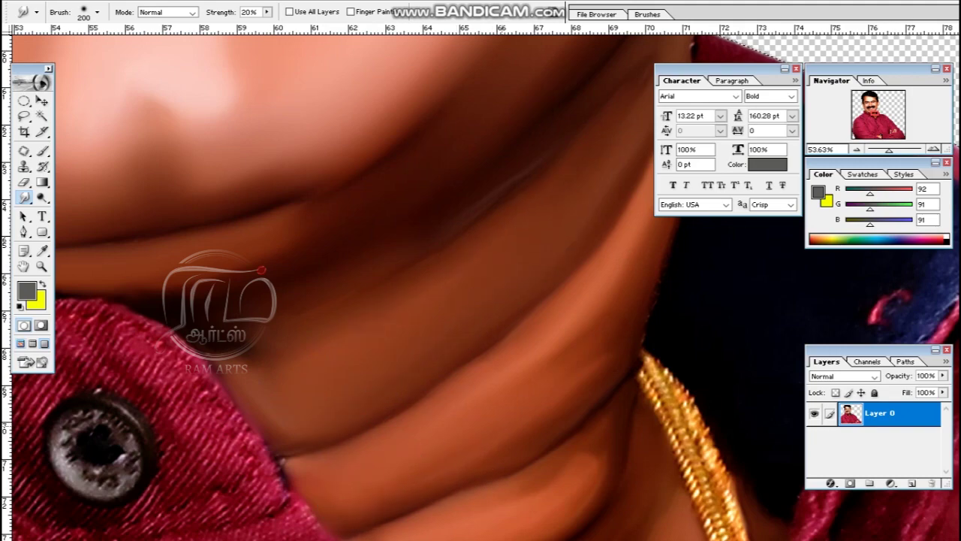
{"action": "left_click_drag", "start_coordinate": [582, 487], "coordinate": [620, 292]}
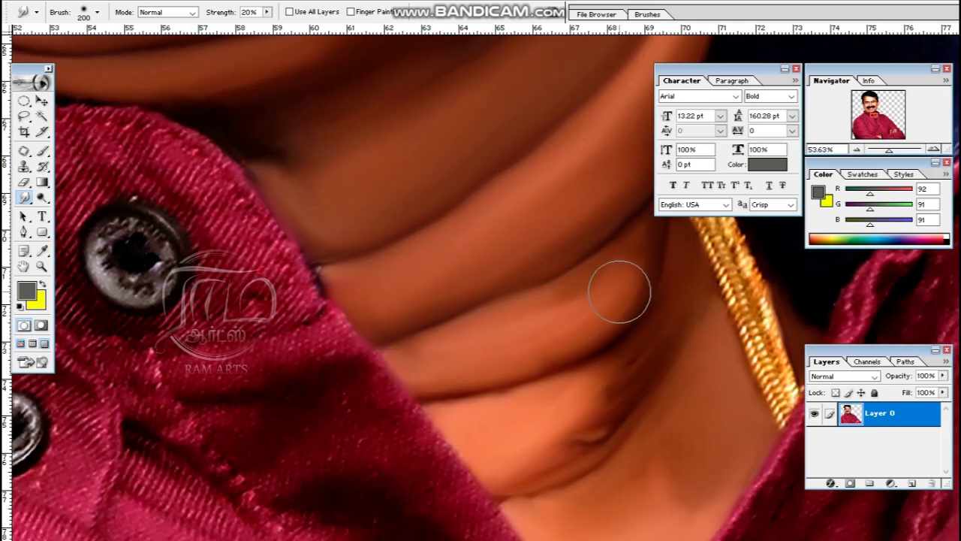
{"action": "scroll", "coordinate": [612, 265], "scroll_direction": "down", "scroll_amount": 3}
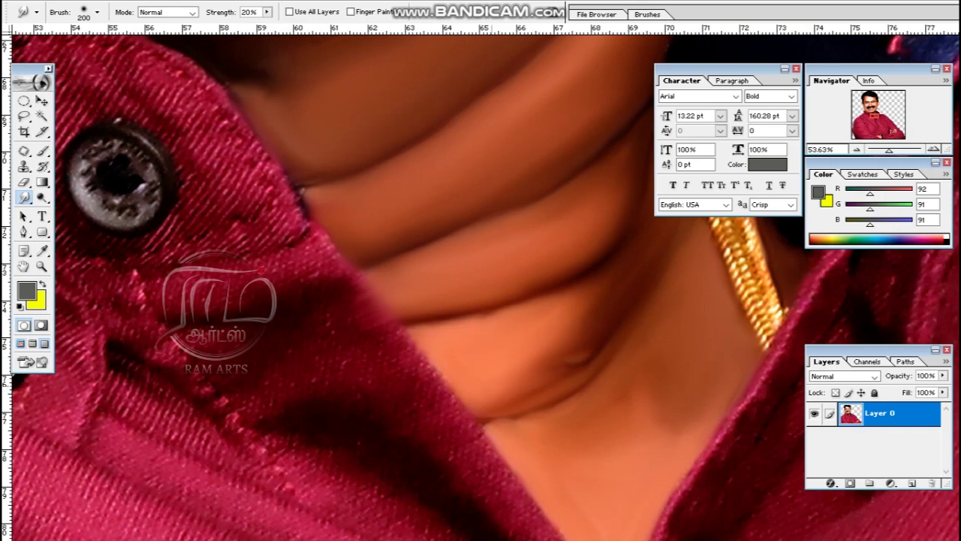
{"action": "left_click_drag", "start_coordinate": [583, 496], "coordinate": [532, 443]}
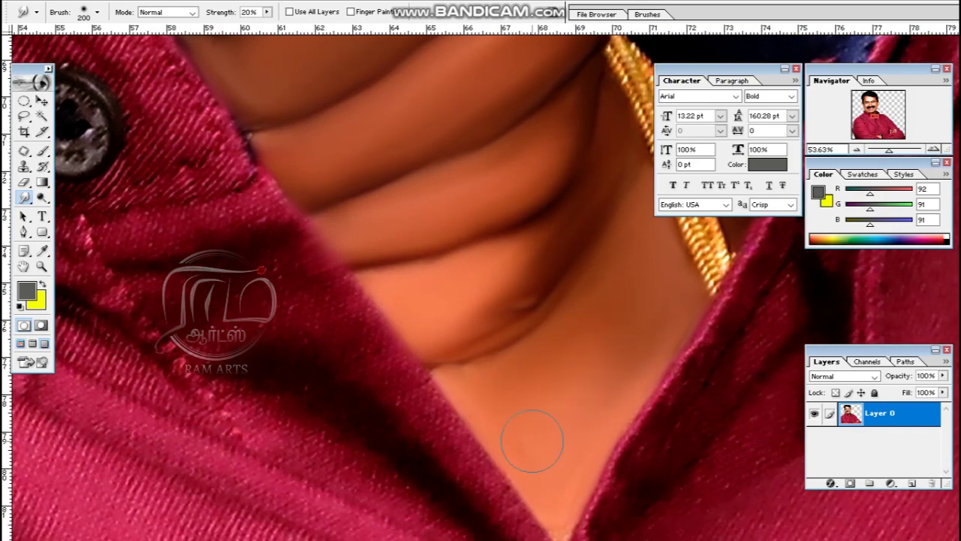
- Inspect the retouched portrait as a whole and the eyes and nose bridge up close
{"action": "scroll", "coordinate": [563, 435], "scroll_direction": "up", "scroll_amount": 10}
{"action": "key", "text": "ctrl+0"}
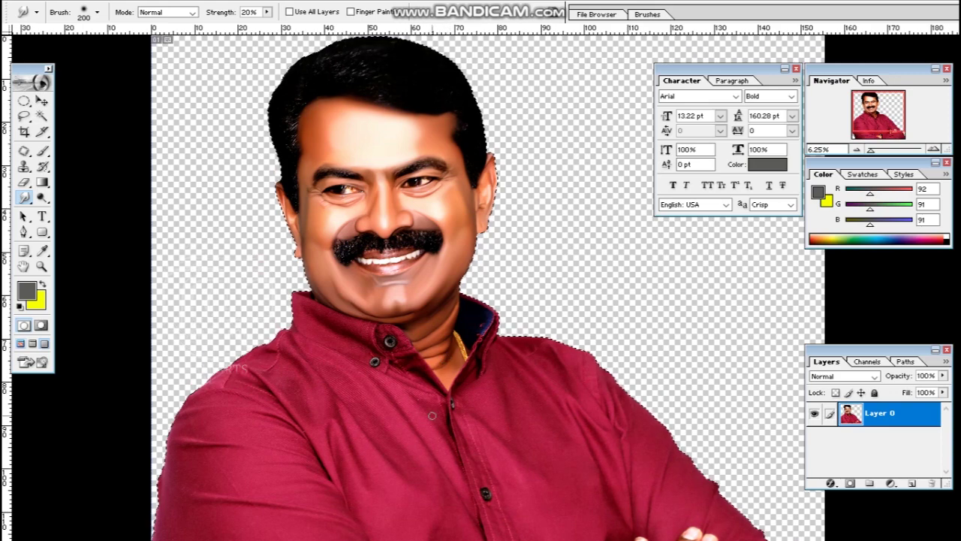
{"action": "key", "text": "ctrl+minus"}
{"action": "key", "text": "z"}
{"action": "left_click", "coordinate": [430, 198]}
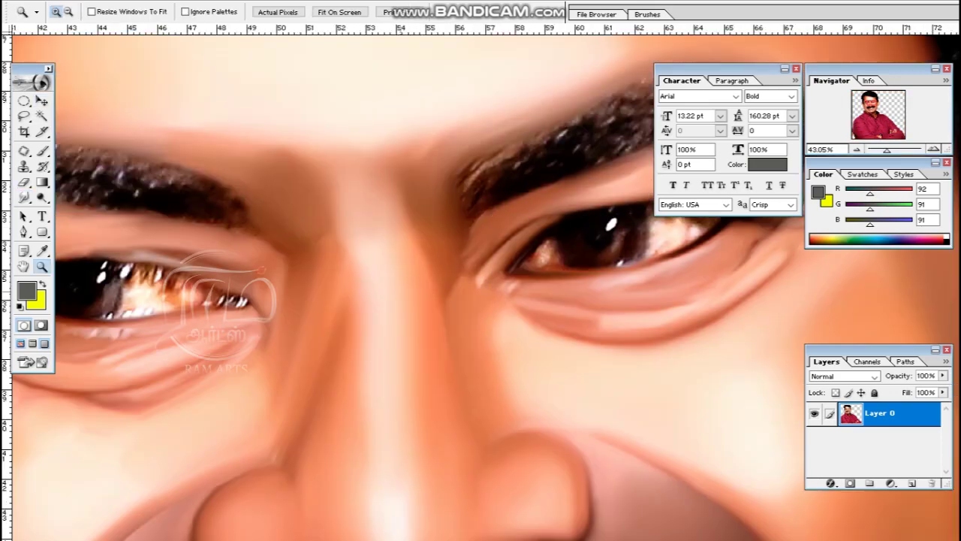
{"action": "scroll", "coordinate": [261, 293], "scroll_direction": "up", "scroll_amount": 2}
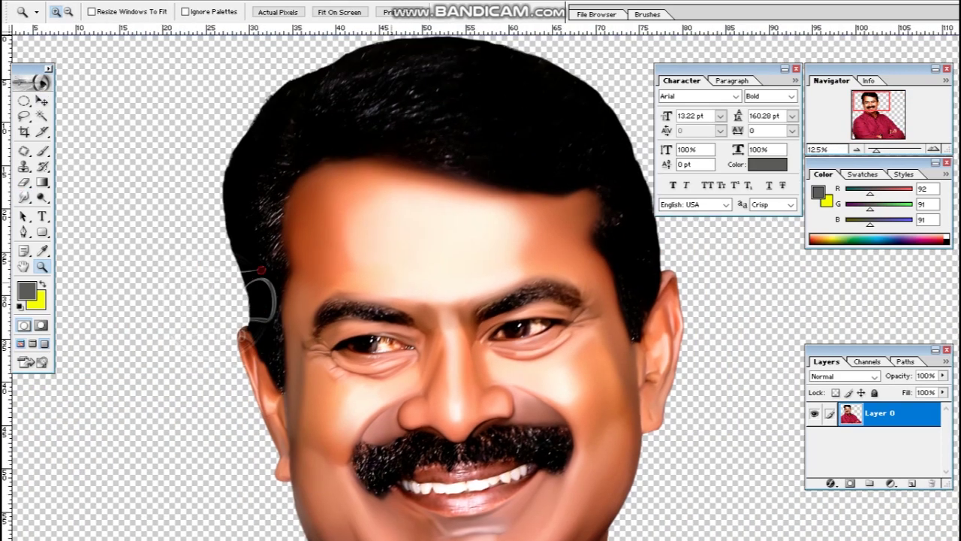
- Smudge the outer white of the right-hand eye into a smooth, even tone with a 60 px brush at 60% strength
{"action": "scroll", "coordinate": [480, 301], "scroll_direction": "down", "scroll_amount": 1}
{"action": "left_click_drag", "start_coordinate": [304, 297], "coordinate": [451, 379]}
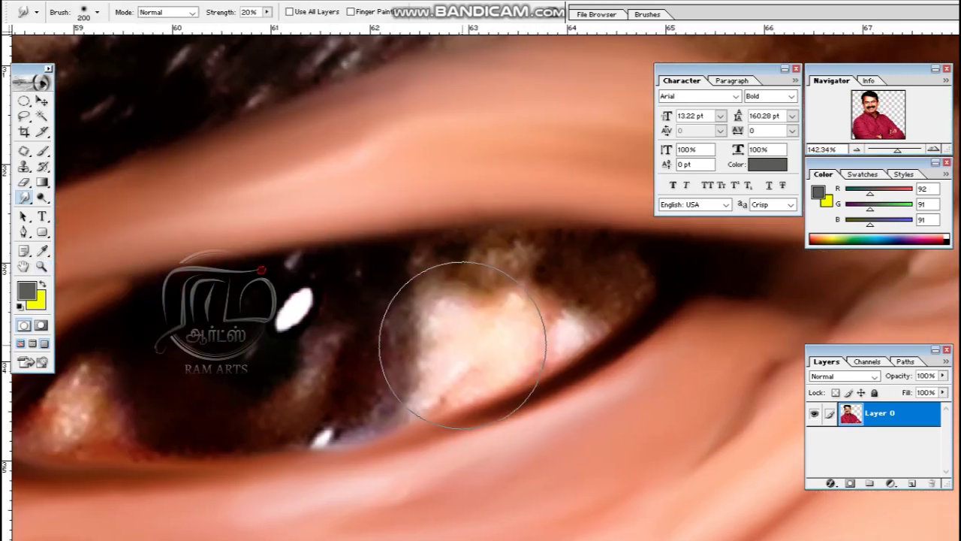
{"action": "key", "text": "r"}
{"action": "key", "text": "F5"}
{"action": "key", "text": "bracketright"}
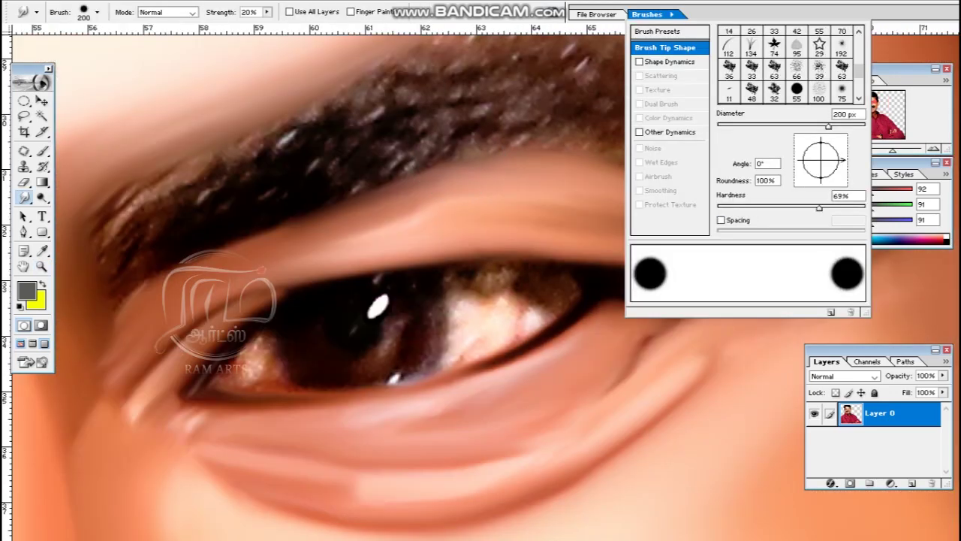
{"action": "key", "text": "F5"}
{"action": "scroll", "coordinate": [481, 300], "scroll_direction": "down", "scroll_amount": 1}
{"action": "key", "text": "bracketleft"}
{"action": "key", "text": "bracketleft"}
{"action": "key", "text": "bracketleft"}
{"action": "key", "text": "bracketleft"}
{"action": "key", "text": "bracketleft"}
{"action": "key", "text": "bracketleft"}
{"action": "key", "text": "bracketleft"}
{"action": "key", "text": "6"}
{"action": "left_click_drag", "start_coordinate": [315, 218], "coordinate": [675, 368]}
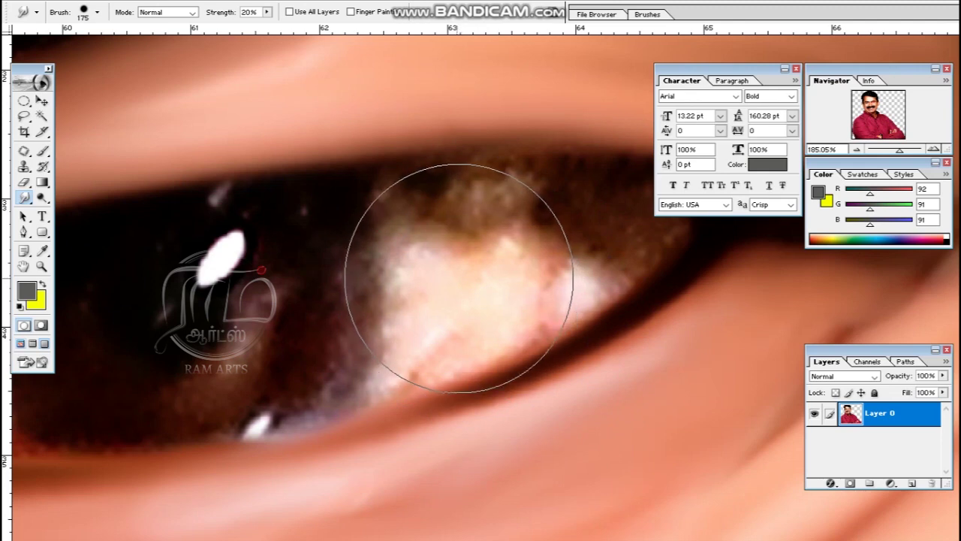
{"action": "mouse_move", "coordinate": [369, 300]}
{"action": "left_mouse_down"}
{"action": "mouse_move", "coordinate": [425, 250]}
{"action": "mouse_move", "coordinate": [428, 265]}
{"action": "mouse_move", "coordinate": [535, 279]}
{"action": "mouse_move", "coordinate": [515, 298]}
{"action": "mouse_move", "coordinate": [547, 289]}
{"action": "mouse_move", "coordinate": [409, 353]}
{"action": "left_mouse_up"}
{"action": "key", "text": "bracketleft"}
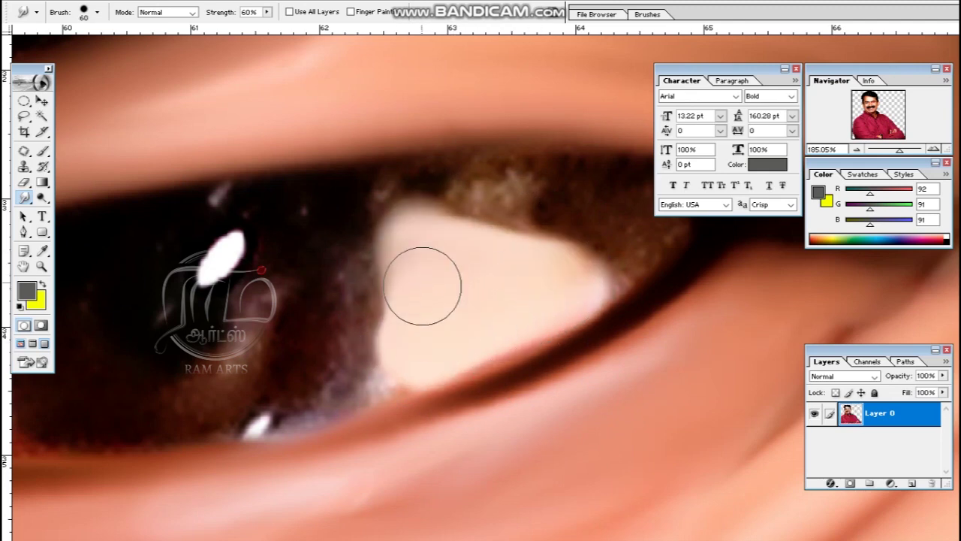
- Blend the brown shadow under the upper lid and the outer corner of the right-hand eye with a smaller smudge brush
{"action": "left_click_drag", "start_coordinate": [543, 209], "coordinate": [440, 165]}
{"action": "key", "text": "bracketleft"}
{"action": "scroll", "coordinate": [440, 165], "scroll_direction": "up", "scroll_amount": 3}
{"action": "mouse_move", "coordinate": [663, 273]}
{"action": "left_mouse_down"}
{"action": "mouse_move", "coordinate": [600, 254]}
{"action": "mouse_move", "coordinate": [400, 250]}
{"action": "mouse_move", "coordinate": [630, 319]}
{"action": "mouse_move", "coordinate": [588, 324]}
{"action": "mouse_move", "coordinate": [518, 301]}
{"action": "mouse_move", "coordinate": [489, 304]}
{"action": "mouse_move", "coordinate": [639, 352]}
{"action": "mouse_move", "coordinate": [649, 325]}
{"action": "mouse_move", "coordinate": [584, 294]}
{"action": "mouse_move", "coordinate": [609, 376]}
{"action": "left_mouse_up"}
{"action": "key", "text": "bracketleft"}
{"action": "scroll", "coordinate": [593, 353], "scroll_direction": "down", "scroll_amount": 2}
{"action": "mouse_move", "coordinate": [579, 337]}
{"action": "left_mouse_down"}
{"action": "mouse_move", "coordinate": [617, 330]}
{"action": "mouse_move", "coordinate": [593, 321]}
{"action": "left_mouse_up"}
{"action": "key", "text": "ctrl+0"}
{"action": "left_click_drag", "start_coordinate": [405, 188], "coordinate": [526, 255]}
{"action": "key", "text": "bracketright"}
{"action": "mouse_move", "coordinate": [425, 321]}
{"action": "left_mouse_down"}
{"action": "mouse_move", "coordinate": [390, 270]}
{"action": "mouse_move", "coordinate": [466, 255]}
{"action": "mouse_move", "coordinate": [586, 263]}
{"action": "mouse_move", "coordinate": [627, 354]}
{"action": "mouse_move", "coordinate": [703, 300]}
{"action": "mouse_move", "coordinate": [569, 253]}
{"action": "mouse_move", "coordinate": [706, 279]}
{"action": "mouse_move", "coordinate": [684, 360]}
{"action": "mouse_move", "coordinate": [525, 413]}
{"action": "left_mouse_up"}
- Smudge the inner white, corner and lid rims of the right-hand eye smooth with a 20 px brush
{"action": "key", "text": "ctrl+minus"}
{"action": "key", "text": "ctrl+minus"}
{"action": "key", "text": "ctrl+minus"}
{"action": "key", "text": "ctrl+minus"}
{"action": "scroll", "coordinate": [361, 323], "scroll_direction": "up", "scroll_amount": 5}
{"action": "mouse_move", "coordinate": [407, 317]}
{"action": "left_mouse_down"}
{"action": "mouse_move", "coordinate": [391, 308]}
{"action": "mouse_move", "coordinate": [425, 315]}
{"action": "mouse_move", "coordinate": [426, 279]}
{"action": "mouse_move", "coordinate": [379, 320]}
{"action": "left_mouse_up"}
{"action": "mouse_move", "coordinate": [293, 330]}
{"action": "left_mouse_down"}
{"action": "mouse_move", "coordinate": [365, 307]}
{"action": "mouse_move", "coordinate": [270, 294]}
{"action": "left_mouse_up"}
{"action": "key", "text": "bracketleft"}
{"action": "mouse_move", "coordinate": [318, 147]}
{"action": "left_mouse_down"}
{"action": "mouse_move", "coordinate": [338, 208]}
{"action": "mouse_move", "coordinate": [263, 351]}
{"action": "left_mouse_up"}
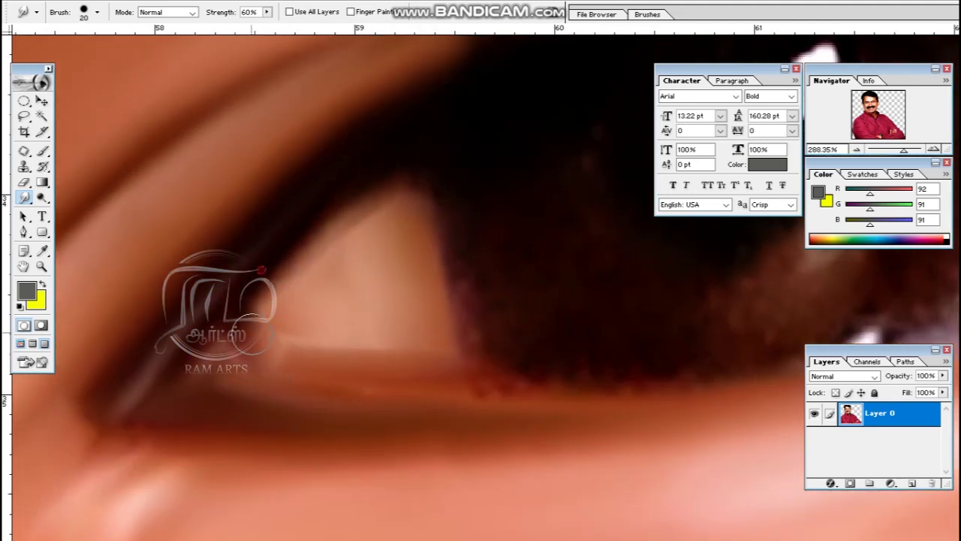
- Hide the palettes and smudge the nose-side white and inner corner of the left-hand eye into smooth tones
{"action": "key", "text": "z"}
{"action": "key", "text": "Tab"}
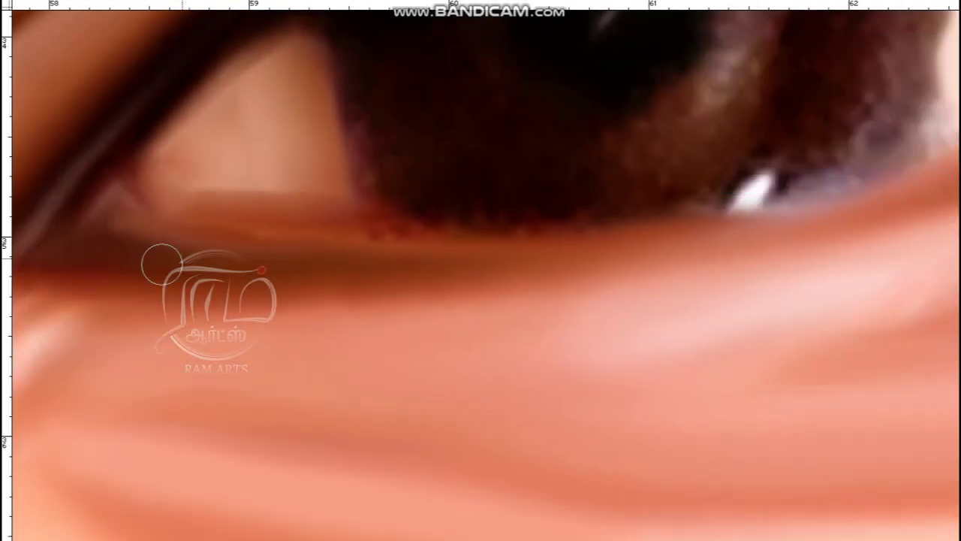
{"action": "scroll", "coordinate": [390, 316], "scroll_direction": "up", "scroll_amount": 1}
{"action": "scroll", "coordinate": [390, 315], "scroll_direction": "right", "scroll_amount": 4}
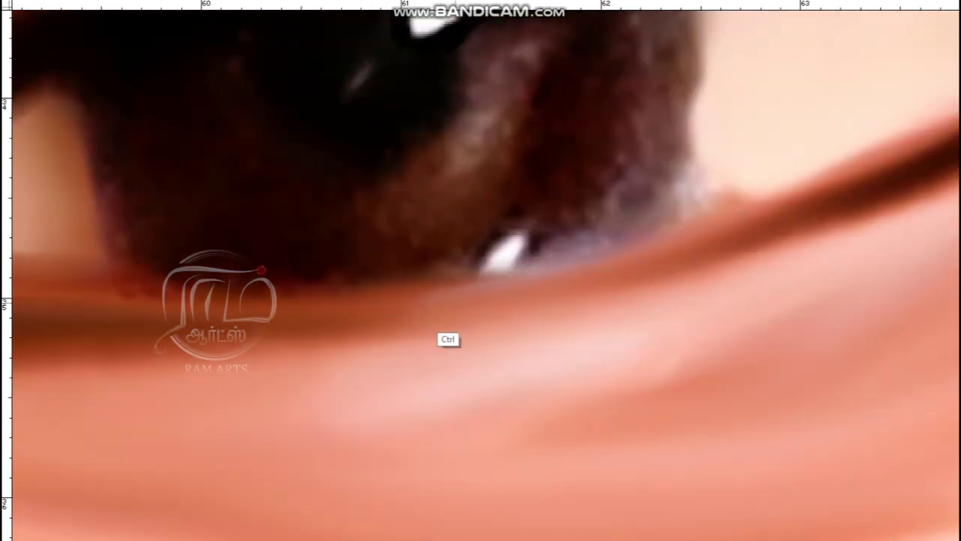
{"action": "scroll", "coordinate": [256, 340], "scroll_direction": "down", "scroll_amount": 3}
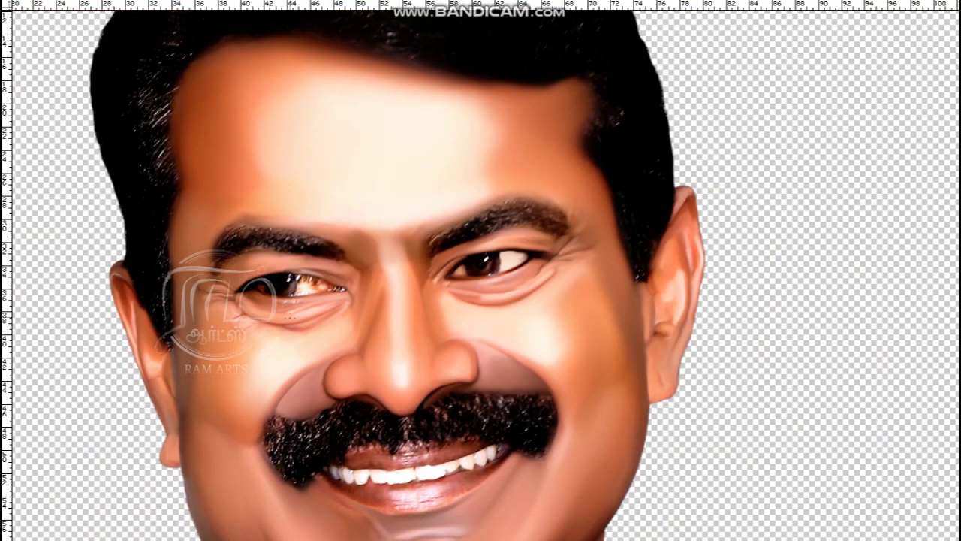
{"action": "scroll", "coordinate": [255, 340], "scroll_direction": "up", "scroll_amount": 3}
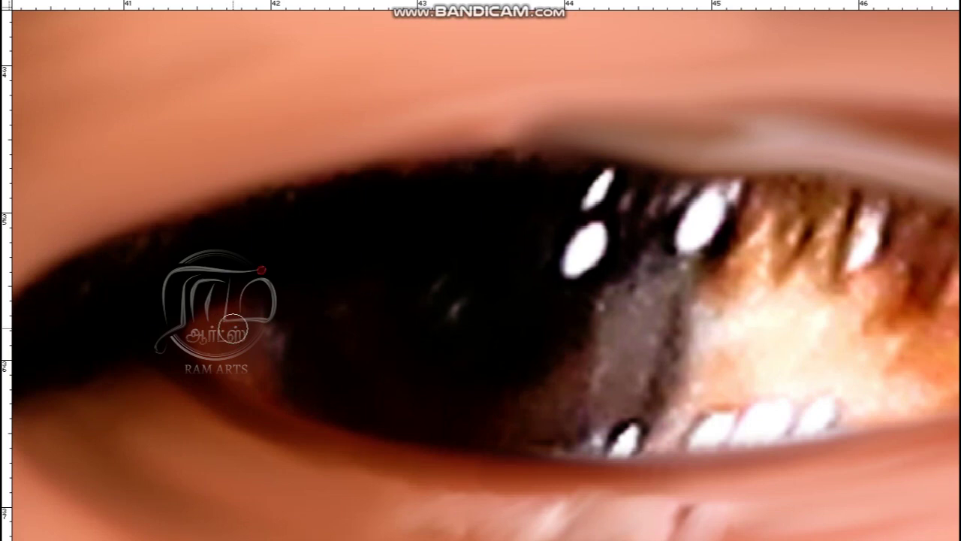
{"action": "scroll", "coordinate": [249, 378], "scroll_direction": "right", "scroll_amount": 3}
{"action": "mouse_move", "coordinate": [480, 343]}
{"action": "left_mouse_down"}
{"action": "mouse_move", "coordinate": [487, 283]}
{"action": "mouse_move", "coordinate": [501, 312]}
{"action": "mouse_move", "coordinate": [512, 263]}
{"action": "mouse_move", "coordinate": [580, 274]}
{"action": "mouse_move", "coordinate": [559, 344]}
{"action": "mouse_move", "coordinate": [590, 379]}
{"action": "mouse_move", "coordinate": [472, 418]}
{"action": "mouse_move", "coordinate": [525, 409]}
{"action": "mouse_move", "coordinate": [490, 426]}
{"action": "mouse_move", "coordinate": [689, 372]}
{"action": "mouse_move", "coordinate": [661, 378]}
{"action": "mouse_move", "coordinate": [585, 270]}
{"action": "mouse_move", "coordinate": [535, 234]}
{"action": "mouse_move", "coordinate": [768, 344]}
{"action": "mouse_move", "coordinate": [775, 330]}
{"action": "mouse_move", "coordinate": [743, 311]}
{"action": "mouse_move", "coordinate": [743, 376]}
{"action": "mouse_move", "coordinate": [791, 388]}
{"action": "mouse_move", "coordinate": [603, 326]}
{"action": "left_mouse_up"}
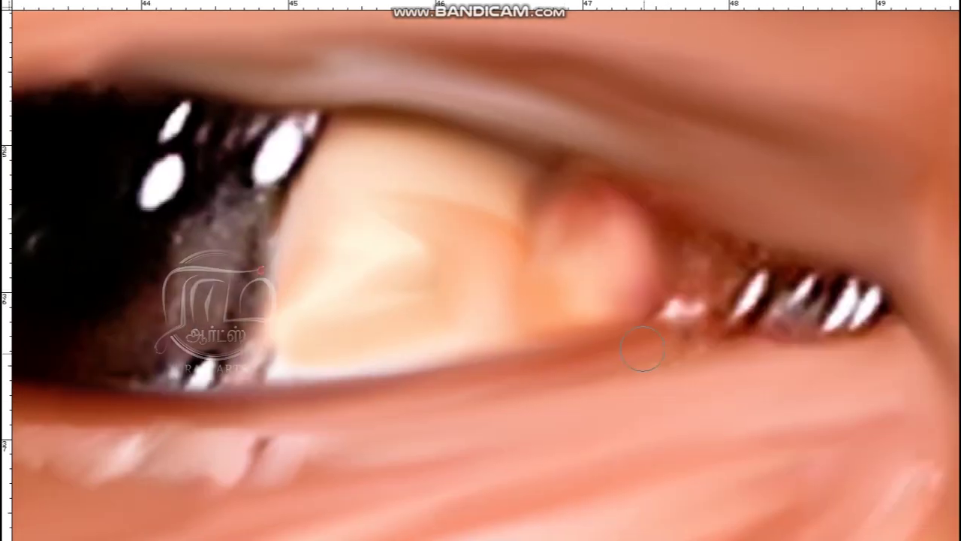
{"action": "mouse_move", "coordinate": [668, 319]}
{"action": "left_mouse_down"}
{"action": "mouse_move", "coordinate": [741, 236]}
{"action": "mouse_move", "coordinate": [523, 136]}
{"action": "mouse_move", "coordinate": [831, 267]}
{"action": "mouse_move", "coordinate": [766, 300]}
{"action": "mouse_move", "coordinate": [871, 304]}
{"action": "left_mouse_up"}
{"action": "scroll", "coordinate": [649, 398], "scroll_direction": "down", "scroll_amount": 1}
{"action": "scroll", "coordinate": [648, 405], "scroll_direction": "down", "scroll_amount": 5}
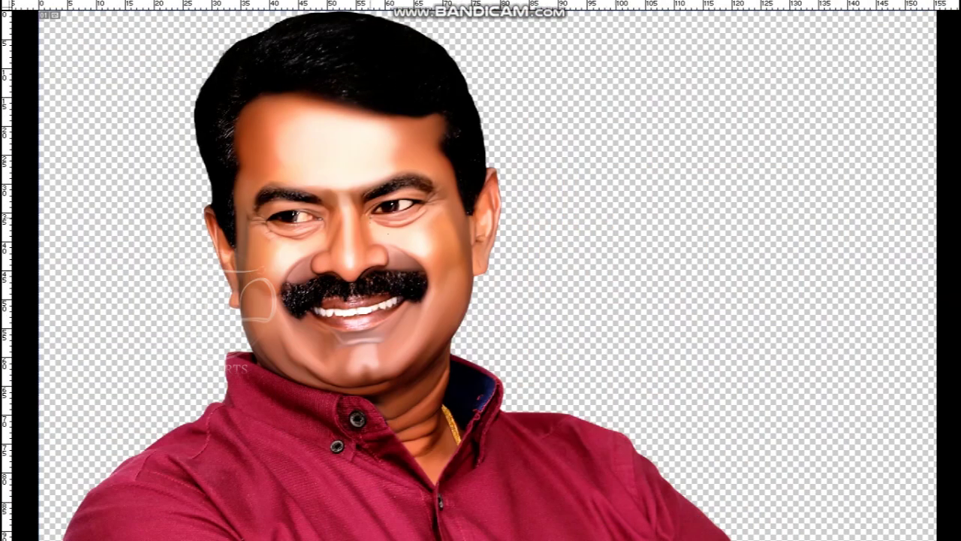
- Make a feathered circular selection around the iris of the right-hand eye and smudge it into a smooth dark brown
{"action": "scroll", "coordinate": [480, 270], "scroll_direction": "up", "scroll_amount": 4}
{"action": "scroll", "coordinate": [480, 270], "scroll_direction": "down", "scroll_amount": 3}
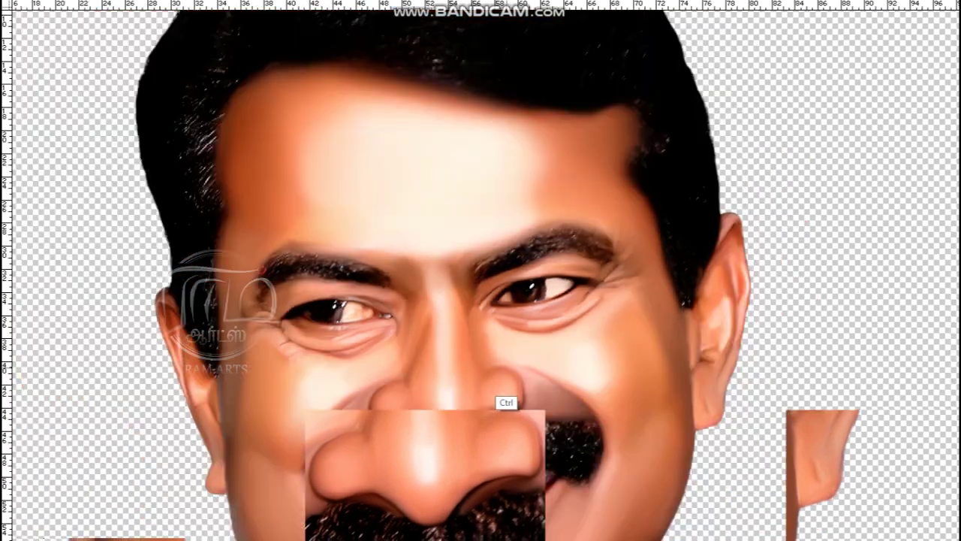
{"action": "scroll", "coordinate": [525, 289], "scroll_direction": "up", "scroll_amount": 10}
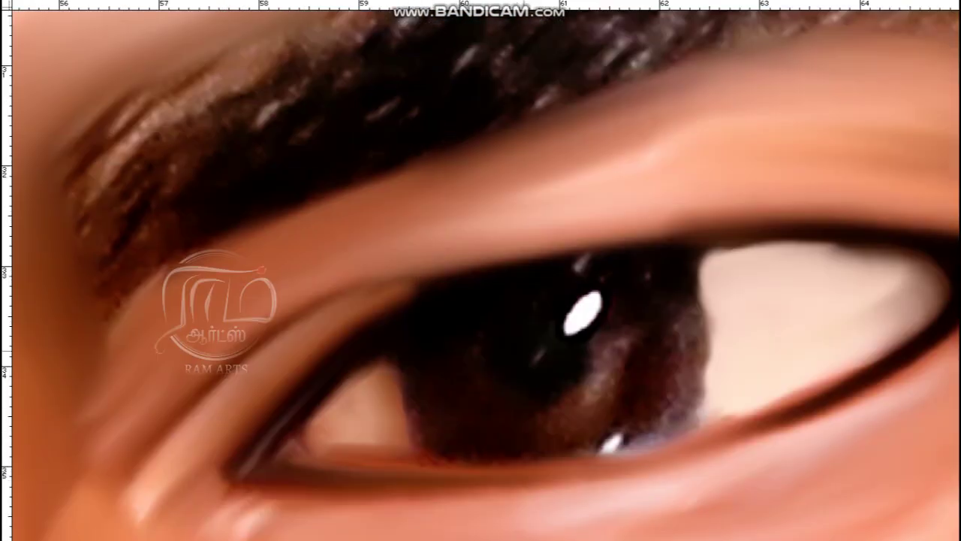
{"action": "left_click_drag", "start_coordinate": [612, 484], "coordinate": [703, 515]}
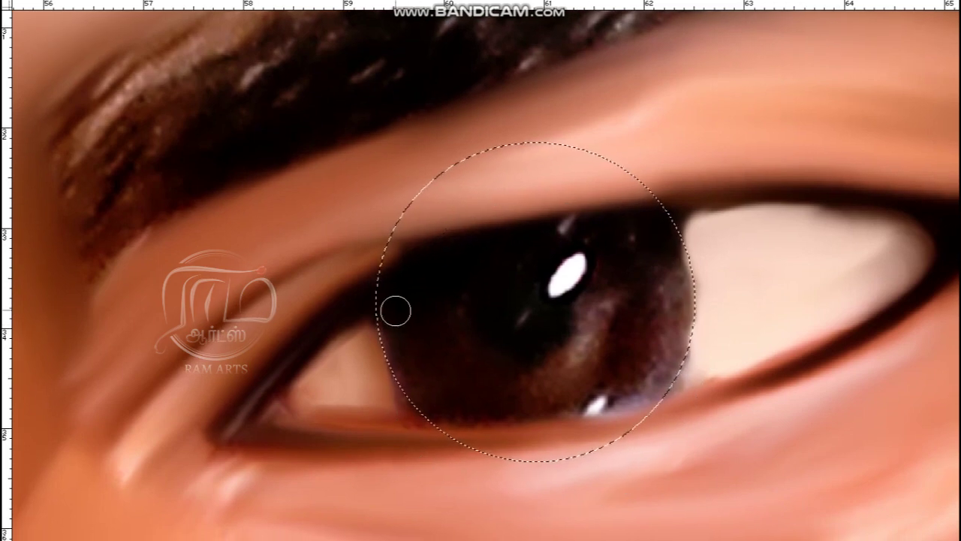
{"action": "key", "text": "shift+F6"}
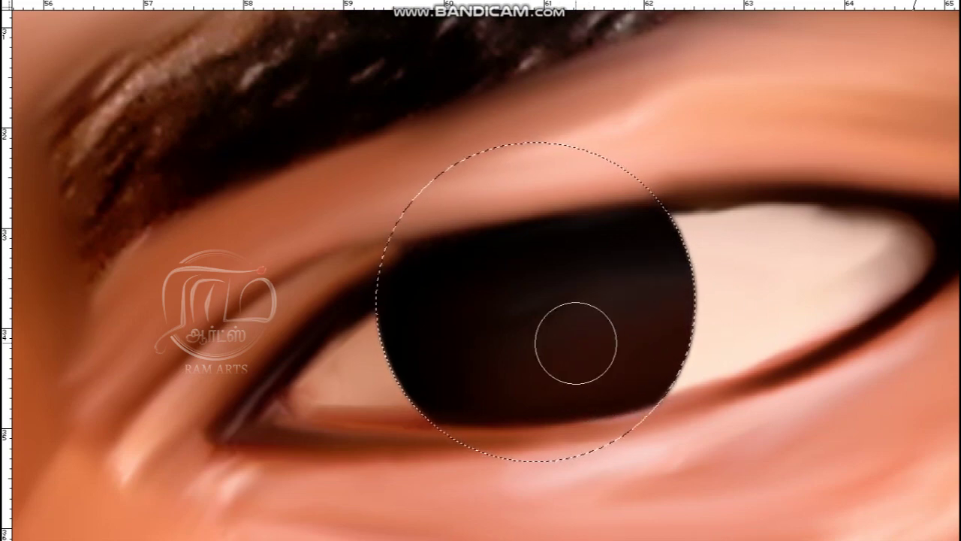
- Move the circular selection onto the iris of the left-hand eye and transform it to fit
{"action": "key", "text": "ctrl+minus"}
{"action": "key", "text": "ctrl+minus"}
{"action": "left_click_drag", "start_coordinate": [499, 281], "coordinate": [525, 293]}
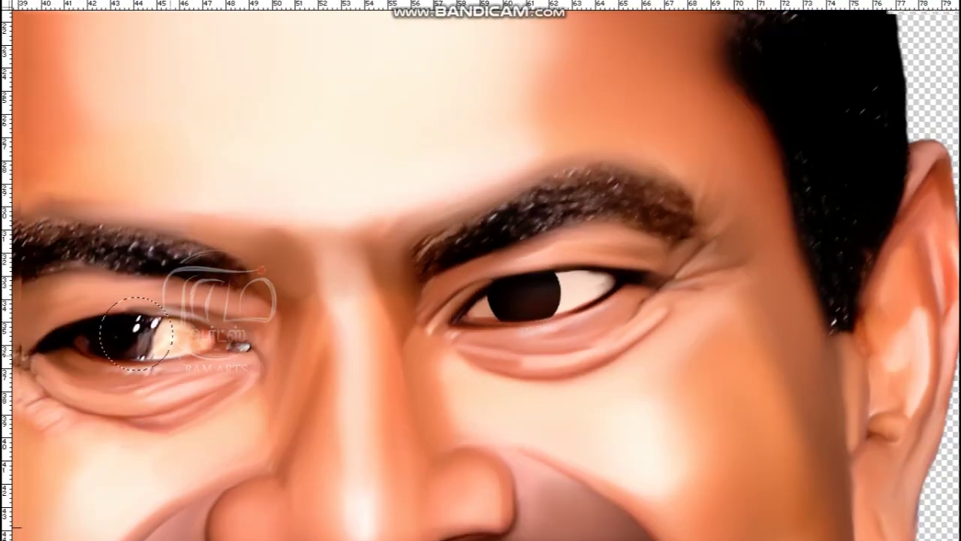
{"action": "left_click_drag", "start_coordinate": [418, 311], "coordinate": [590, 493]}
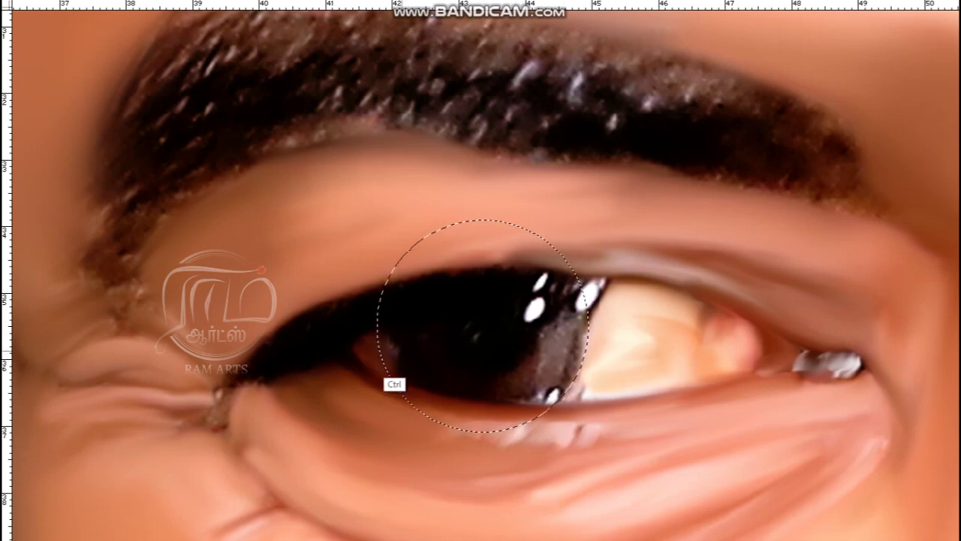
{"action": "right_click", "coordinate": [460, 96]}
{"action": "left_click", "coordinate": [515, 260]}
{"action": "left_click_drag", "start_coordinate": [374, 323], "coordinate": [380, 324]}
{"action": "key", "text": "Return"}
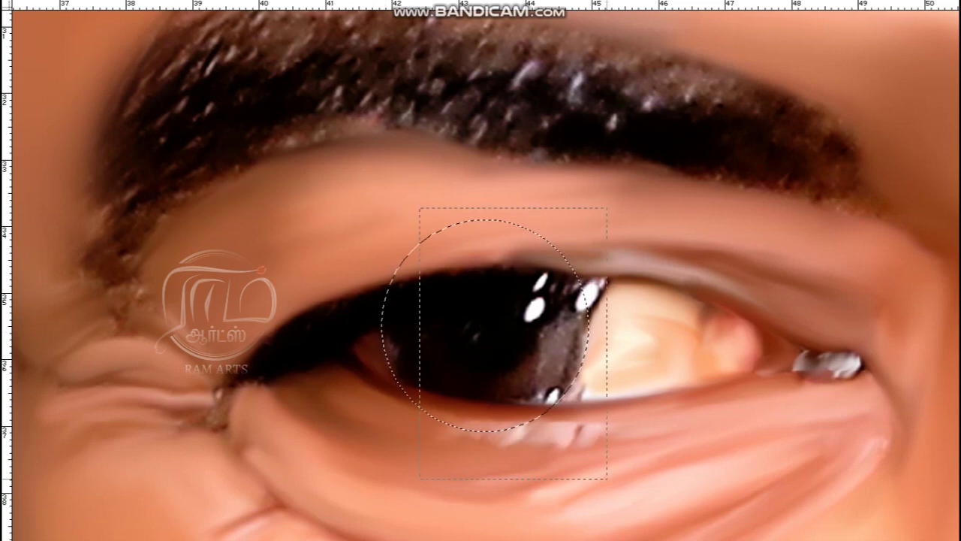
- Smudge the left-hand eye's iris into a smooth dark tone, removing its white reflections
{"action": "key", "text": "ctrl+plus"}
{"action": "mouse_move", "coordinate": [371, 299]}
{"action": "left_mouse_down"}
{"action": "mouse_move", "coordinate": [555, 301]}
{"action": "mouse_move", "coordinate": [570, 248]}
{"action": "mouse_move", "coordinate": [540, 300]}
{"action": "mouse_move", "coordinate": [488, 248]}
{"action": "left_mouse_up"}
{"action": "mouse_move", "coordinate": [526, 162]}
{"action": "left_mouse_down"}
{"action": "mouse_move", "coordinate": [436, 203]}
{"action": "mouse_move", "coordinate": [443, 208]}
{"action": "left_mouse_up"}
{"action": "mouse_move", "coordinate": [691, 316]}
{"action": "left_mouse_down"}
{"action": "mouse_move", "coordinate": [687, 290]}
{"action": "mouse_move", "coordinate": [564, 257]}
{"action": "mouse_move", "coordinate": [714, 216]}
{"action": "mouse_move", "coordinate": [711, 247]}
{"action": "left_mouse_up"}
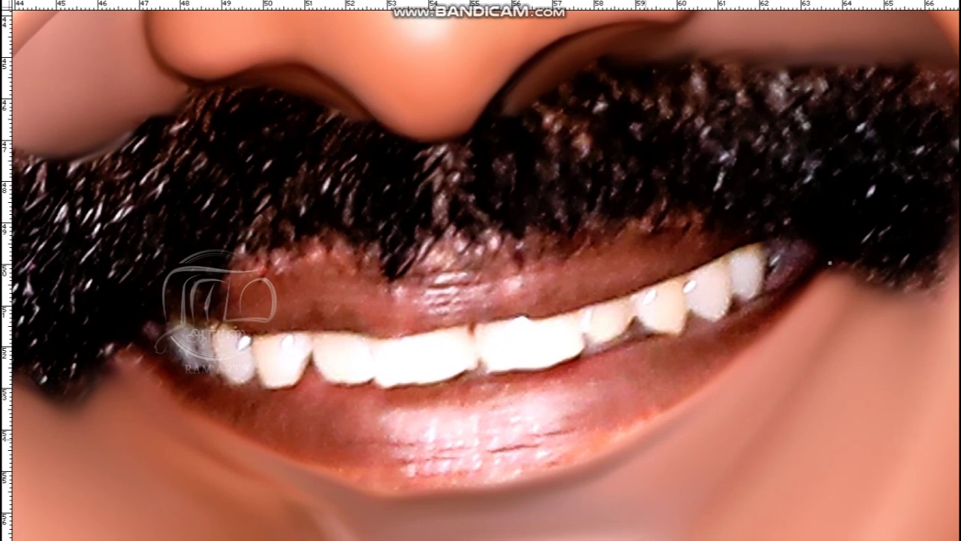
- Trace the lower lip with a pen path and convert it into a feathered selection
{"action": "left_click_drag", "start_coordinate": [627, 434], "coordinate": [715, 393]}
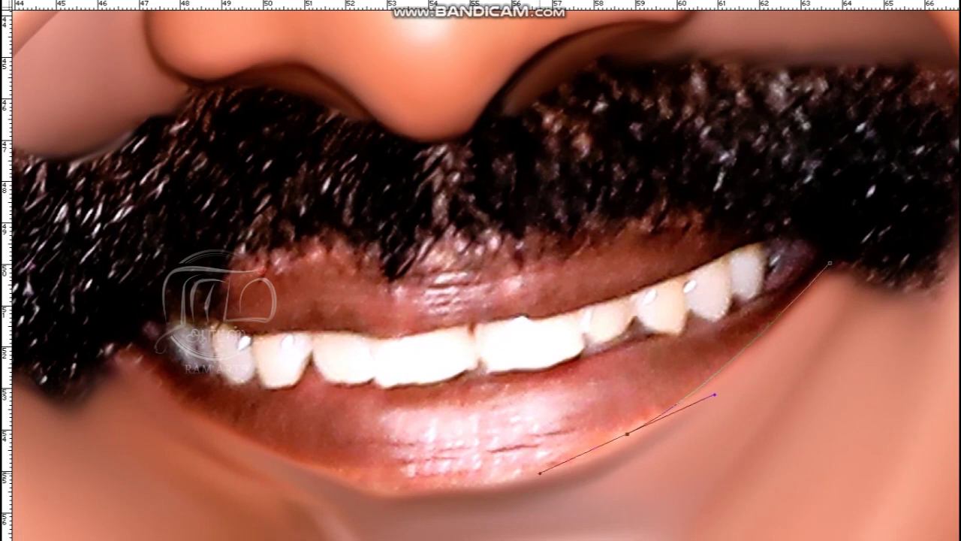
{"action": "left_click_drag", "start_coordinate": [280, 455], "coordinate": [159, 373]}
{"action": "left_click", "coordinate": [117, 349]}
{"action": "left_click", "coordinate": [230, 383]}
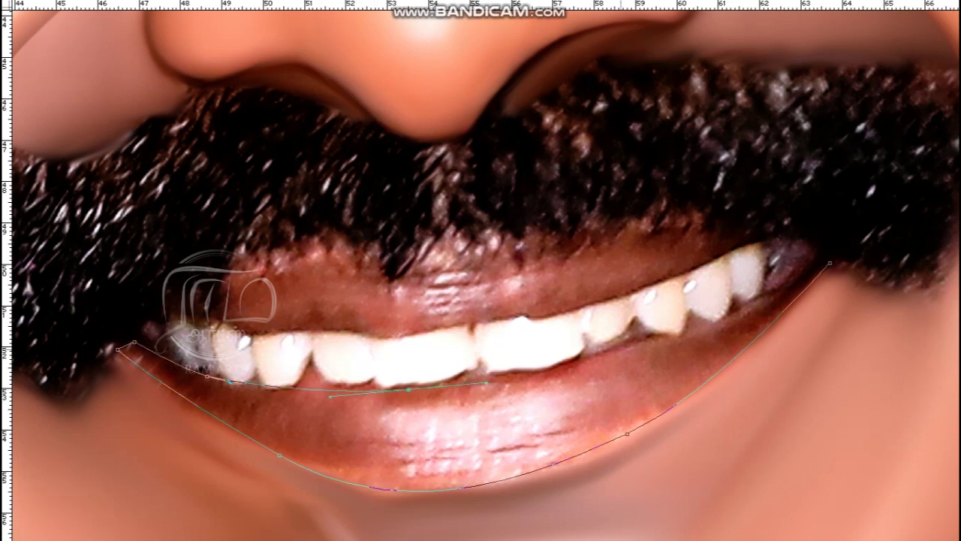
{"action": "key", "text": "ctrl+Return"}
{"action": "key", "text": "shift+F6"}
{"action": "key", "text": "Return"}
- Redden the selected lower lip with Color Balance midtones of +58 cyan-red and -22 magenta-green
{"action": "key", "text": "ctrl+b"}
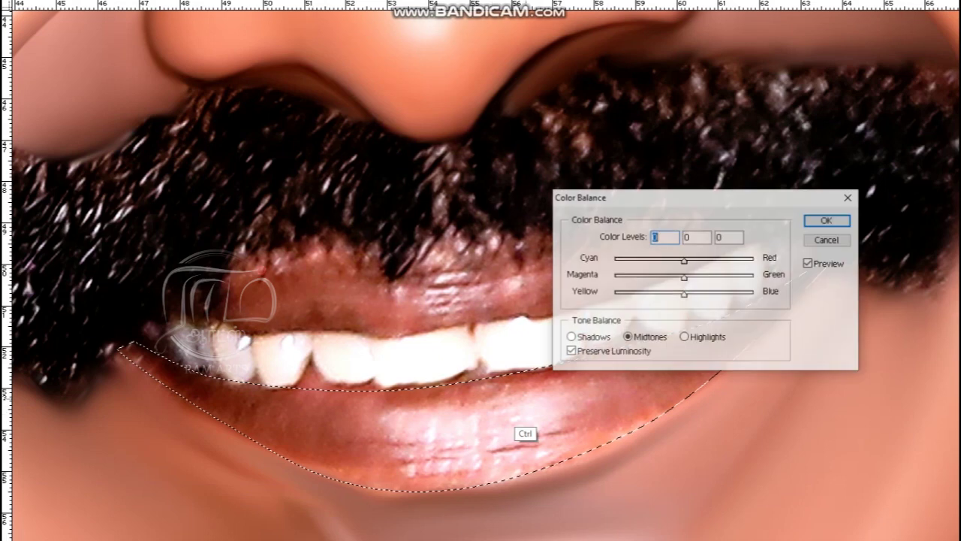
{"action": "key", "text": "Escape"}
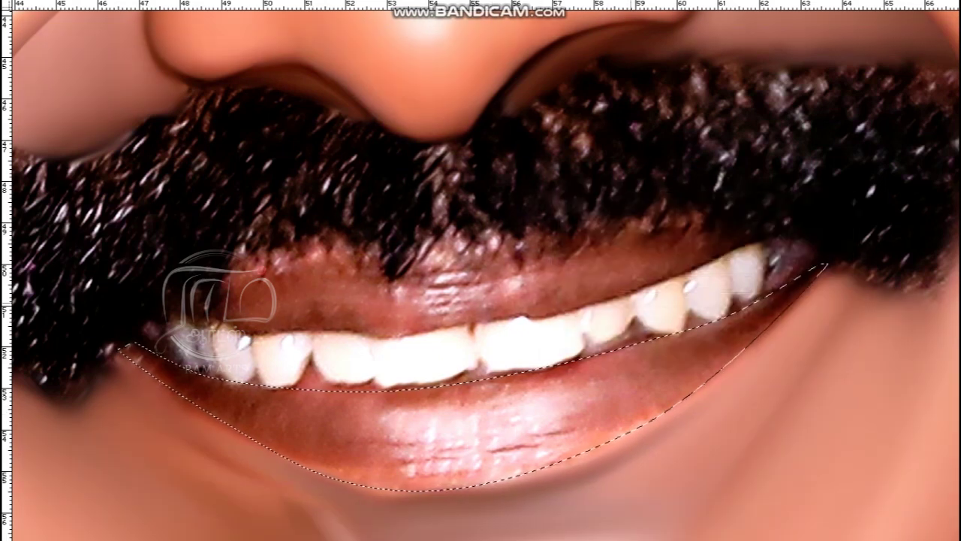
{"action": "key", "text": "ctrl+b"}
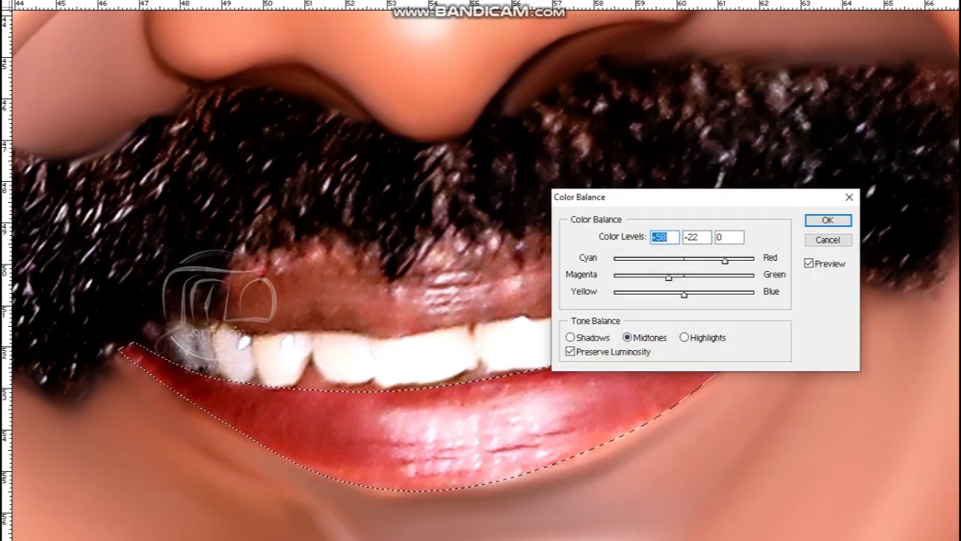
{"action": "key", "text": "Return"}
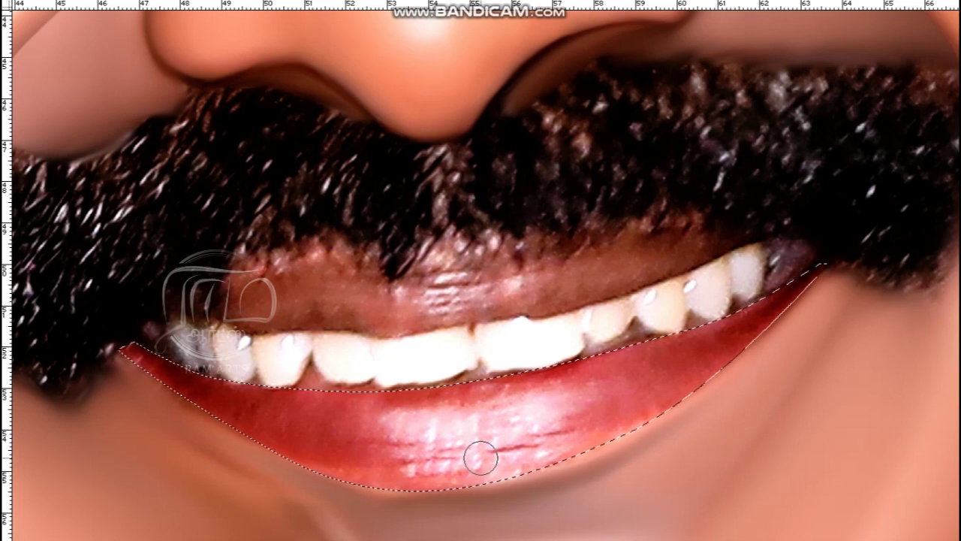
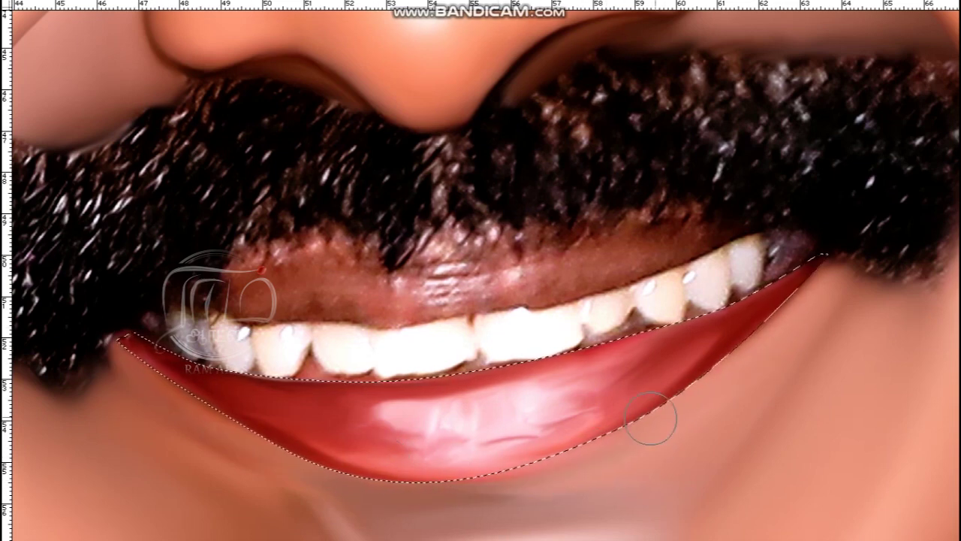
- Smudge the lower lip's texture smooth up to its edge and clear the selection
{"action": "left_click_drag", "start_coordinate": [563, 451], "coordinate": [472, 433]}
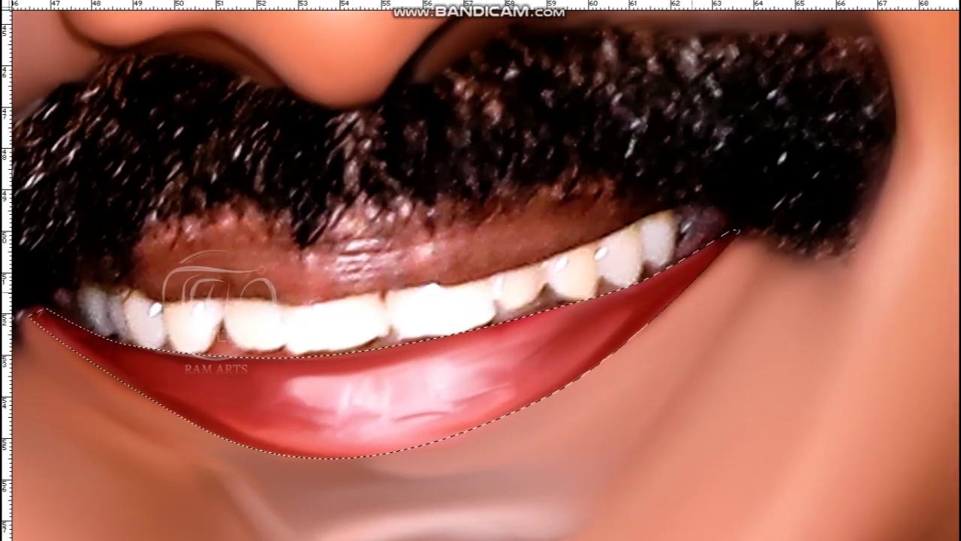
{"action": "key", "text": "ctrl+d"}
{"action": "key", "text": "ctrl+0"}
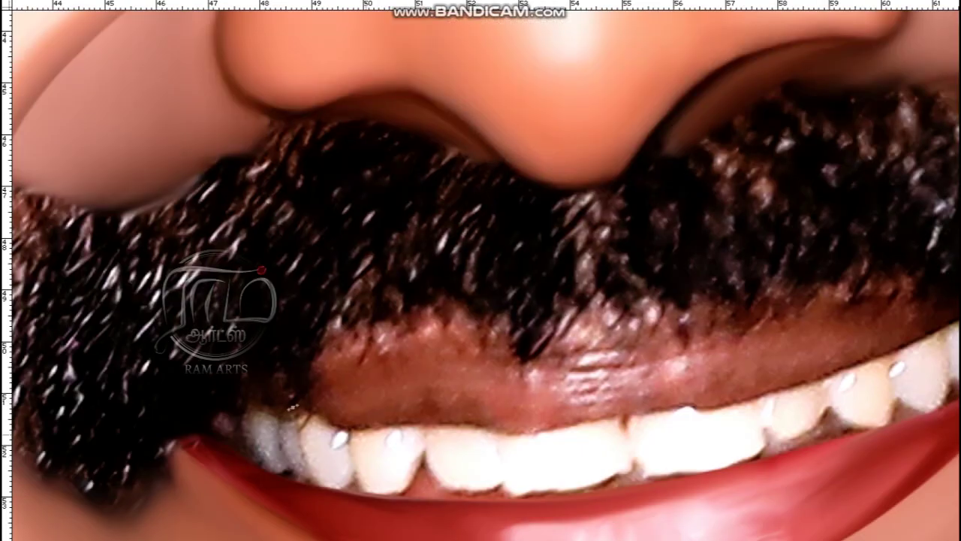
- Trace the upper lip along the teeth and moustache with a pen path and convert it into a feathered selection
{"action": "left_click", "coordinate": [617, 414]}
{"action": "left_click_drag", "start_coordinate": [617, 413], "coordinate": [507, 454]}
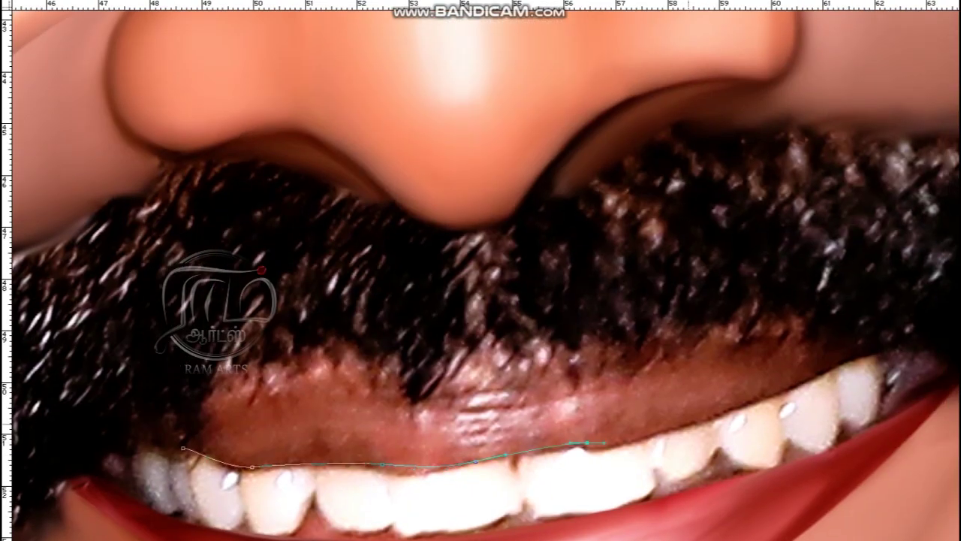
{"action": "left_click_drag", "start_coordinate": [480, 270], "coordinate": [626, 288]}
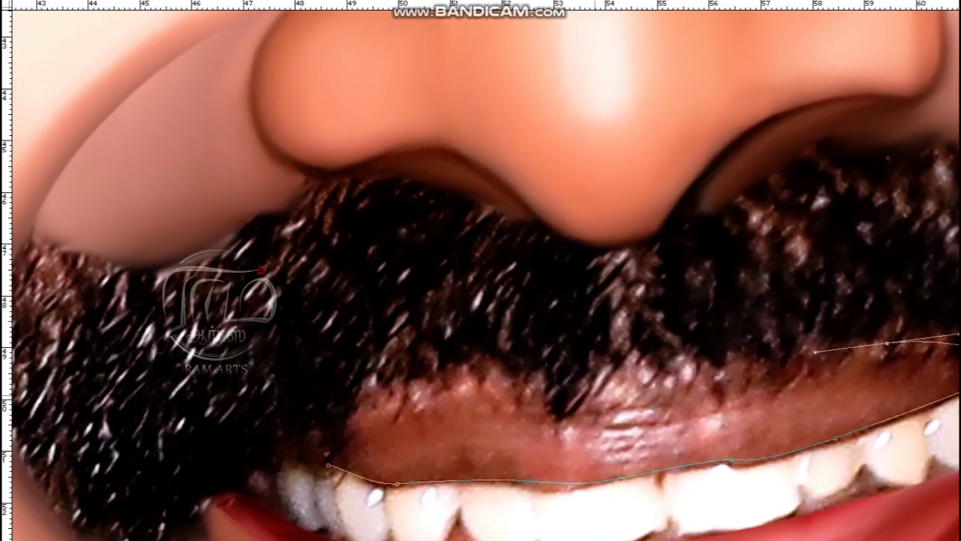
{"action": "key", "text": "ctrl+Return"}
{"action": "key", "text": "shift+F6"}
{"action": "key", "text": "Return"}
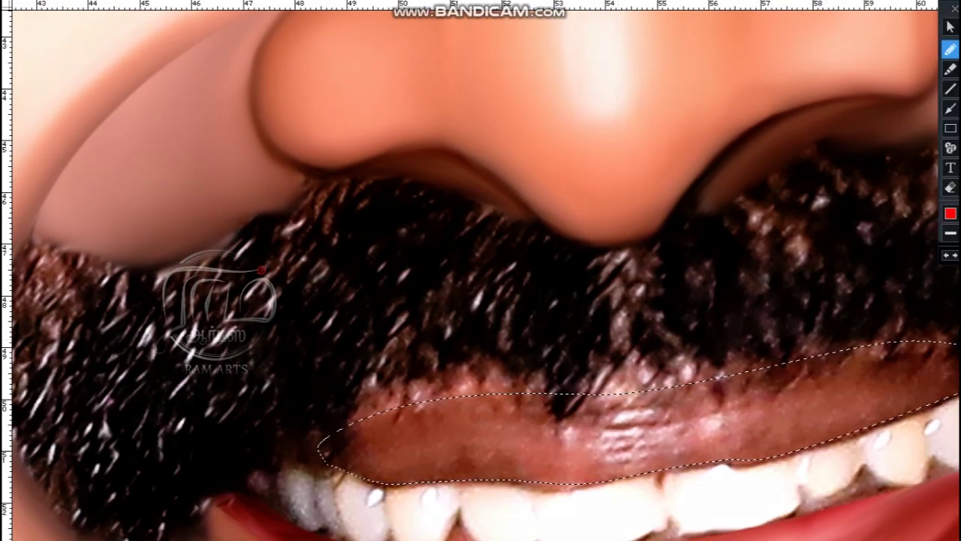
- Redden the selected upper lip with Color Balance and smudge the lip and the border below the moustache smooth
{"action": "key", "text": "ctrl+b"}
{"action": "key", "text": "Return"}
{"action": "left_click_drag", "start_coordinate": [599, 453], "coordinate": [671, 449]}
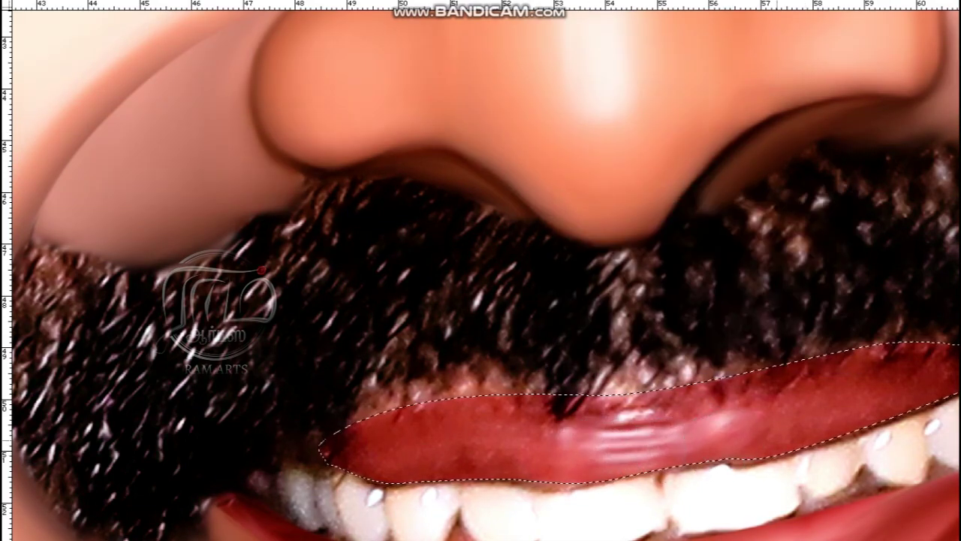
{"action": "scroll", "coordinate": [799, 399], "scroll_direction": "right", "scroll_amount": 2}
{"action": "mouse_move", "coordinate": [214, 449]}
{"action": "left_mouse_down"}
{"action": "mouse_move", "coordinate": [247, 429]}
{"action": "mouse_move", "coordinate": [369, 418]}
{"action": "mouse_move", "coordinate": [311, 440]}
{"action": "mouse_move", "coordinate": [493, 388]}
{"action": "mouse_move", "coordinate": [686, 361]}
{"action": "mouse_move", "coordinate": [713, 385]}
{"action": "mouse_move", "coordinate": [866, 350]}
{"action": "mouse_move", "coordinate": [626, 476]}
{"action": "mouse_move", "coordinate": [808, 382]}
{"action": "left_mouse_up"}
{"action": "key", "text": "bracketleft"}
{"action": "key", "text": "bracketleft"}
{"action": "mouse_move", "coordinate": [221, 398]}
{"action": "left_mouse_down"}
{"action": "mouse_move", "coordinate": [270, 379]}
{"action": "mouse_move", "coordinate": [593, 379]}
{"action": "mouse_move", "coordinate": [725, 345]}
{"action": "mouse_move", "coordinate": [862, 352]}
{"action": "left_mouse_up"}
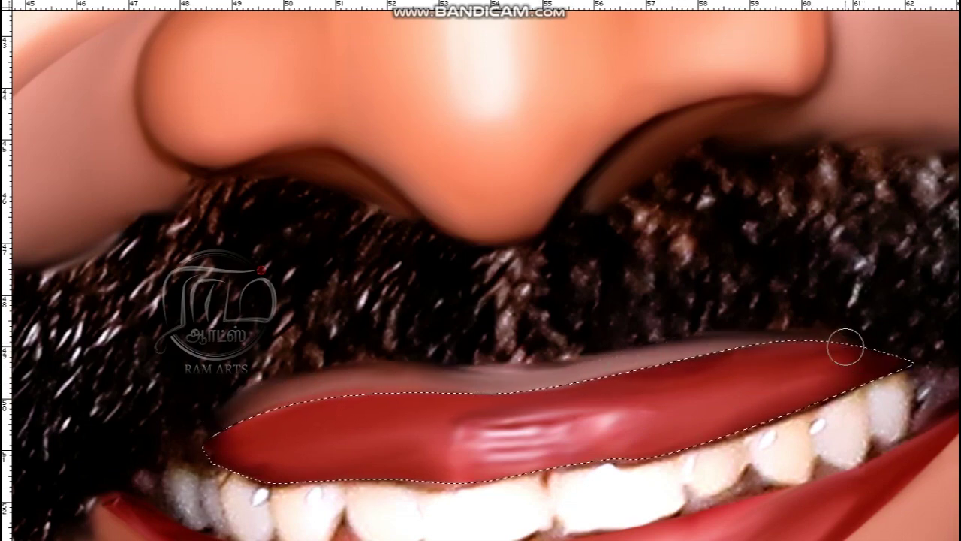
- Smudge the teeth at the left corner of the smile smooth and draw the upper lip's red into the corner
{"action": "scroll", "coordinate": [862, 353], "scroll_direction": "down", "scroll_amount": 10}
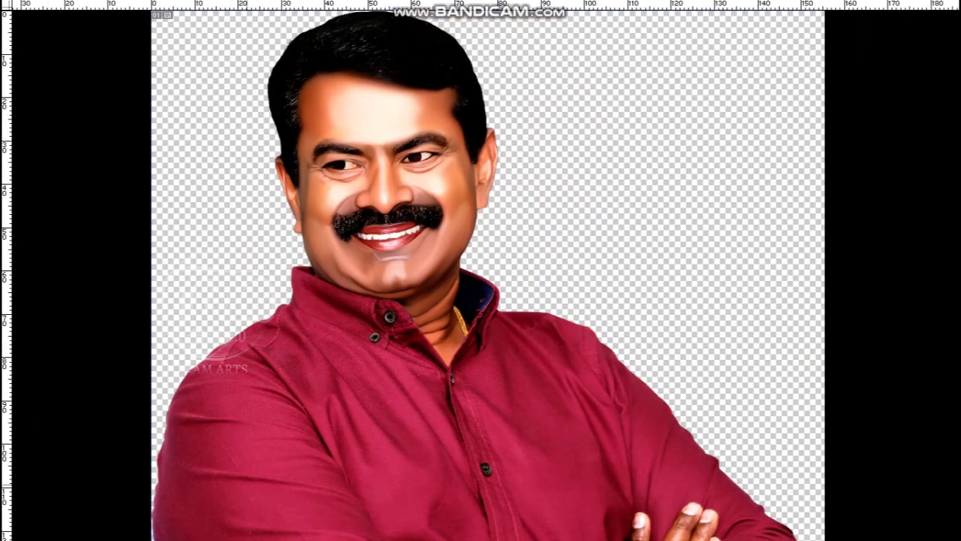
{"action": "scroll", "coordinate": [368, 229], "scroll_direction": "up", "scroll_amount": 10}
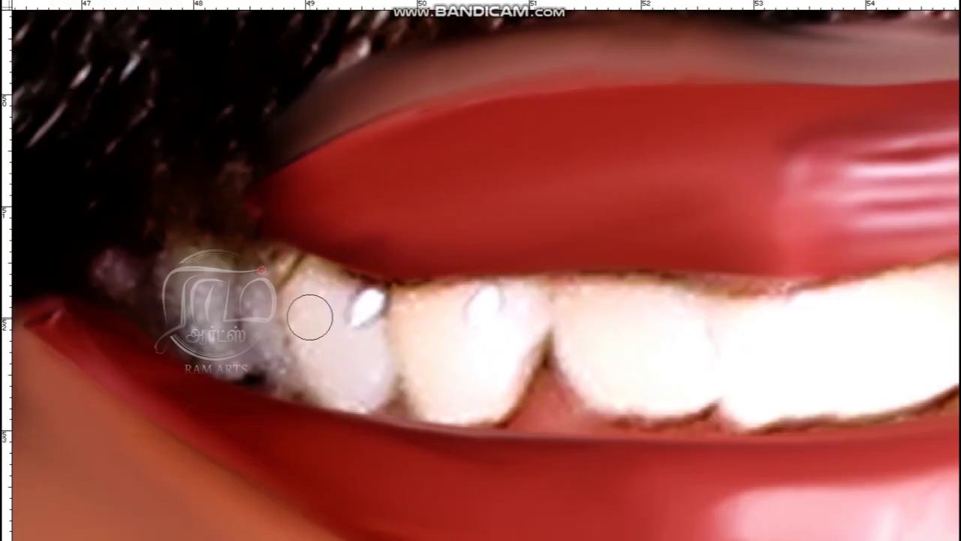
{"action": "mouse_move", "coordinate": [319, 285]}
{"action": "left_mouse_down"}
{"action": "mouse_move", "coordinate": [317, 350]}
{"action": "mouse_move", "coordinate": [359, 382]}
{"action": "mouse_move", "coordinate": [368, 289]}
{"action": "mouse_move", "coordinate": [328, 285]}
{"action": "mouse_move", "coordinate": [259, 304]}
{"action": "mouse_move", "coordinate": [256, 269]}
{"action": "mouse_move", "coordinate": [203, 232]}
{"action": "mouse_move", "coordinate": [250, 232]}
{"action": "mouse_move", "coordinate": [189, 301]}
{"action": "mouse_move", "coordinate": [211, 346]}
{"action": "mouse_move", "coordinate": [226, 330]}
{"action": "mouse_move", "coordinate": [216, 255]}
{"action": "mouse_move", "coordinate": [121, 265]}
{"action": "mouse_move", "coordinate": [229, 167]}
{"action": "mouse_move", "coordinate": [219, 213]}
{"action": "left_mouse_up"}
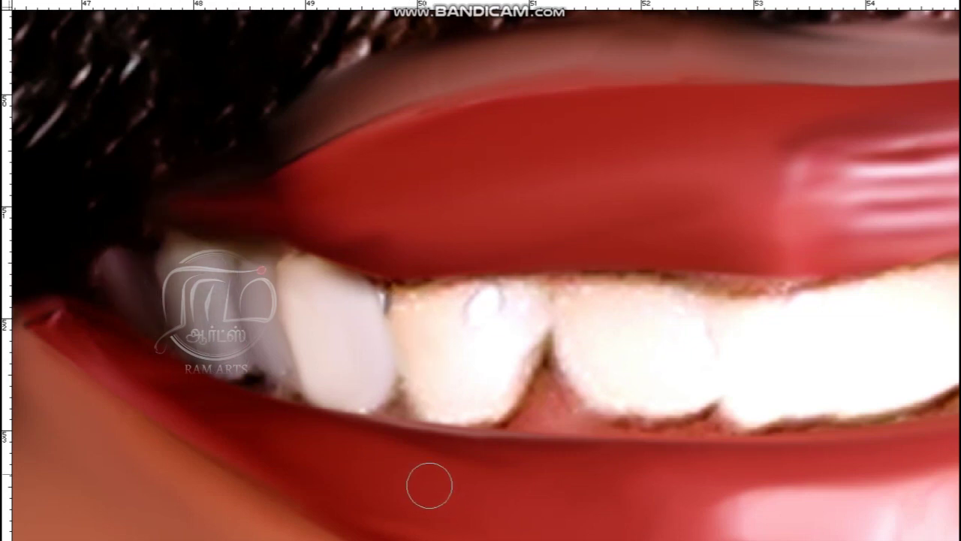
{"action": "mouse_move", "coordinate": [418, 372]}
{"action": "left_mouse_down"}
{"action": "mouse_move", "coordinate": [408, 302]}
{"action": "mouse_move", "coordinate": [488, 297]}
{"action": "mouse_move", "coordinate": [453, 330]}
{"action": "mouse_move", "coordinate": [423, 388]}
{"action": "mouse_move", "coordinate": [502, 386]}
{"action": "mouse_move", "coordinate": [528, 300]}
{"action": "mouse_move", "coordinate": [473, 388]}
{"action": "mouse_move", "coordinate": [397, 375]}
{"action": "left_mouse_up"}
{"action": "mouse_move", "coordinate": [500, 285]}
{"action": "left_mouse_down"}
{"action": "mouse_move", "coordinate": [547, 277]}
{"action": "mouse_move", "coordinate": [608, 330]}
{"action": "mouse_move", "coordinate": [614, 293]}
{"action": "mouse_move", "coordinate": [621, 350]}
{"action": "mouse_move", "coordinate": [608, 377]}
{"action": "mouse_move", "coordinate": [516, 352]}
{"action": "mouse_move", "coordinate": [509, 320]}
{"action": "mouse_move", "coordinate": [568, 285]}
{"action": "left_mouse_up"}
{"action": "mouse_move", "coordinate": [655, 242]}
{"action": "left_mouse_down"}
{"action": "mouse_move", "coordinate": [550, 268]}
{"action": "mouse_move", "coordinate": [555, 306]}
{"action": "mouse_move", "coordinate": [779, 290]}
{"action": "mouse_move", "coordinate": [793, 337]}
{"action": "mouse_move", "coordinate": [572, 353]}
{"action": "mouse_move", "coordinate": [659, 378]}
{"action": "mouse_move", "coordinate": [773, 302]}
{"action": "mouse_move", "coordinate": [545, 313]}
{"action": "mouse_move", "coordinate": [586, 296]}
{"action": "mouse_move", "coordinate": [776, 294]}
{"action": "mouse_move", "coordinate": [555, 343]}
{"action": "left_mouse_up"}
- Smudge the front teeth and their edges smooth, adjusting the brush size to the detail
{"action": "mouse_move", "coordinate": [849, 301]}
{"action": "left_mouse_down"}
{"action": "mouse_move", "coordinate": [609, 391]}
{"action": "mouse_move", "coordinate": [671, 361]}
{"action": "mouse_move", "coordinate": [714, 322]}
{"action": "mouse_move", "coordinate": [744, 354]}
{"action": "mouse_move", "coordinate": [811, 368]}
{"action": "mouse_move", "coordinate": [775, 301]}
{"action": "left_mouse_up"}
{"action": "mouse_move", "coordinate": [883, 290]}
{"action": "left_mouse_down"}
{"action": "mouse_move", "coordinate": [755, 338]}
{"action": "mouse_move", "coordinate": [738, 326]}
{"action": "mouse_move", "coordinate": [796, 360]}
{"action": "mouse_move", "coordinate": [766, 326]}
{"action": "mouse_move", "coordinate": [725, 303]}
{"action": "mouse_move", "coordinate": [834, 248]}
{"action": "mouse_move", "coordinate": [601, 334]}
{"action": "left_mouse_up"}
{"action": "key", "text": "bracketleft"}
{"action": "key", "text": "bracketright"}
{"action": "key", "text": "bracketright"}
{"action": "mouse_move", "coordinate": [872, 327]}
{"action": "left_mouse_down"}
{"action": "mouse_move", "coordinate": [911, 315]}
{"action": "mouse_move", "coordinate": [868, 270]}
{"action": "left_mouse_up"}
{"action": "scroll", "coordinate": [868, 270], "scroll_direction": "down", "scroll_amount": 5}
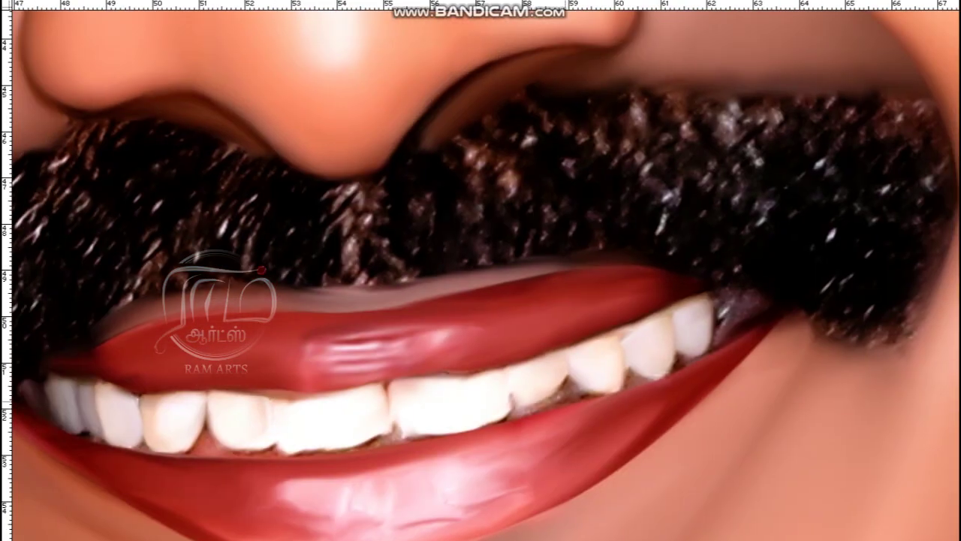
- Smudge the teeth in the right half of the smile smooth with a smaller brush
{"action": "scroll", "coordinate": [719, 311], "scroll_direction": "up", "scroll_amount": 5}
{"action": "mouse_move", "coordinate": [492, 202]}
{"action": "left_mouse_down"}
{"action": "mouse_move", "coordinate": [616, 150]}
{"action": "mouse_move", "coordinate": [593, 225]}
{"action": "mouse_move", "coordinate": [509, 208]}
{"action": "left_mouse_up"}
{"action": "scroll", "coordinate": [509, 208], "scroll_direction": "down", "scroll_amount": 3}
{"action": "scroll", "coordinate": [509, 208], "scroll_direction": "left", "scroll_amount": 3}
{"action": "key", "text": "bracketleft"}
{"action": "key", "text": "bracketleft"}
{"action": "key", "text": "bracketleft"}
{"action": "mouse_move", "coordinate": [481, 305]}
{"action": "left_mouse_down"}
{"action": "mouse_move", "coordinate": [490, 280]}
{"action": "mouse_move", "coordinate": [527, 286]}
{"action": "mouse_move", "coordinate": [579, 219]}
{"action": "mouse_move", "coordinate": [636, 218]}
{"action": "mouse_move", "coordinate": [588, 253]}
{"action": "left_mouse_up"}
{"action": "key", "text": "bracketright"}
{"action": "left_click_drag", "start_coordinate": [590, 153], "coordinate": [594, 152]}
- Smudge the gaps and edges of the teeth, working from the right side of the smile towards the centre
{"action": "scroll", "coordinate": [594, 152], "scroll_direction": "down", "scroll_amount": 3}
{"action": "scroll", "coordinate": [593, 152], "scroll_direction": "left", "scroll_amount": 3}
{"action": "mouse_move", "coordinate": [391, 282]}
{"action": "left_mouse_down"}
{"action": "mouse_move", "coordinate": [448, 278]}
{"action": "mouse_move", "coordinate": [387, 298]}
{"action": "mouse_move", "coordinate": [458, 271]}
{"action": "mouse_move", "coordinate": [511, 292]}
{"action": "mouse_move", "coordinate": [418, 293]}
{"action": "mouse_move", "coordinate": [304, 331]}
{"action": "mouse_move", "coordinate": [365, 259]}
{"action": "mouse_move", "coordinate": [405, 255]}
{"action": "left_mouse_up"}
{"action": "scroll", "coordinate": [448, 276], "scroll_direction": "up", "scroll_amount": 3}
{"action": "scroll", "coordinate": [448, 276], "scroll_direction": "left", "scroll_amount": 3}
{"action": "scroll", "coordinate": [338, 296], "scroll_direction": "down", "scroll_amount": 3}
{"action": "scroll", "coordinate": [338, 297], "scroll_direction": "left", "scroll_amount": 3}
{"action": "mouse_move", "coordinate": [315, 300]}
{"action": "left_mouse_down"}
{"action": "mouse_move", "coordinate": [413, 282]}
{"action": "mouse_move", "coordinate": [319, 291]}
{"action": "mouse_move", "coordinate": [311, 270]}
{"action": "left_mouse_up"}
{"action": "scroll", "coordinate": [311, 271], "scroll_direction": "down", "scroll_amount": 2}
{"action": "scroll", "coordinate": [311, 270], "scroll_direction": "left", "scroll_amount": 3}
{"action": "scroll", "coordinate": [382, 279], "scroll_direction": "down", "scroll_amount": 1}
{"action": "scroll", "coordinate": [382, 279], "scroll_direction": "left", "scroll_amount": 3}
{"action": "mouse_move", "coordinate": [583, 253]}
{"action": "left_mouse_down"}
{"action": "mouse_move", "coordinate": [575, 285]}
{"action": "mouse_move", "coordinate": [405, 289]}
{"action": "left_mouse_up"}
{"action": "scroll", "coordinate": [518, 251], "scroll_direction": "down", "scroll_amount": 1}
{"action": "scroll", "coordinate": [517, 251], "scroll_direction": "left", "scroll_amount": 3}
{"action": "mouse_move", "coordinate": [517, 251]}
{"action": "left_mouse_down"}
{"action": "mouse_move", "coordinate": [509, 262]}
{"action": "mouse_move", "coordinate": [515, 253]}
{"action": "mouse_move", "coordinate": [550, 288]}
{"action": "mouse_move", "coordinate": [548, 249]}
{"action": "mouse_move", "coordinate": [727, 253]}
{"action": "mouse_move", "coordinate": [646, 253]}
{"action": "mouse_move", "coordinate": [867, 227]}
{"action": "left_mouse_up"}
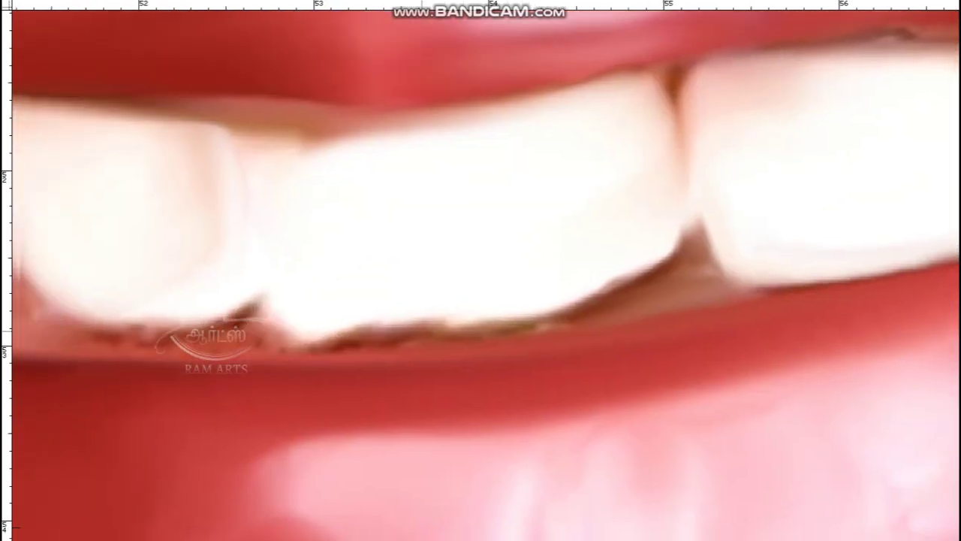
- Smudge away the dark jagged line beneath the central and left-hand teeth
{"action": "mouse_move", "coordinate": [495, 352]}
{"action": "left_mouse_down"}
{"action": "mouse_move", "coordinate": [778, 315]}
{"action": "mouse_move", "coordinate": [472, 352]}
{"action": "mouse_move", "coordinate": [811, 308]}
{"action": "left_mouse_up"}
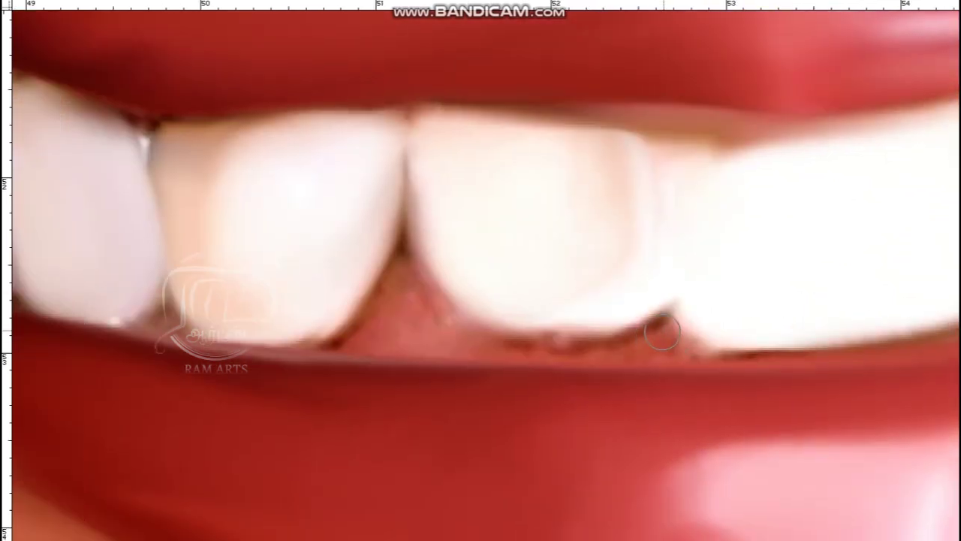
{"action": "mouse_move", "coordinate": [668, 333]}
{"action": "left_mouse_down"}
{"action": "mouse_move", "coordinate": [708, 332]}
{"action": "mouse_move", "coordinate": [692, 323]}
{"action": "mouse_move", "coordinate": [516, 327]}
{"action": "mouse_move", "coordinate": [488, 289]}
{"action": "mouse_move", "coordinate": [435, 343]}
{"action": "mouse_move", "coordinate": [473, 258]}
{"action": "mouse_move", "coordinate": [451, 311]}
{"action": "mouse_move", "coordinate": [600, 319]}
{"action": "left_mouse_up"}
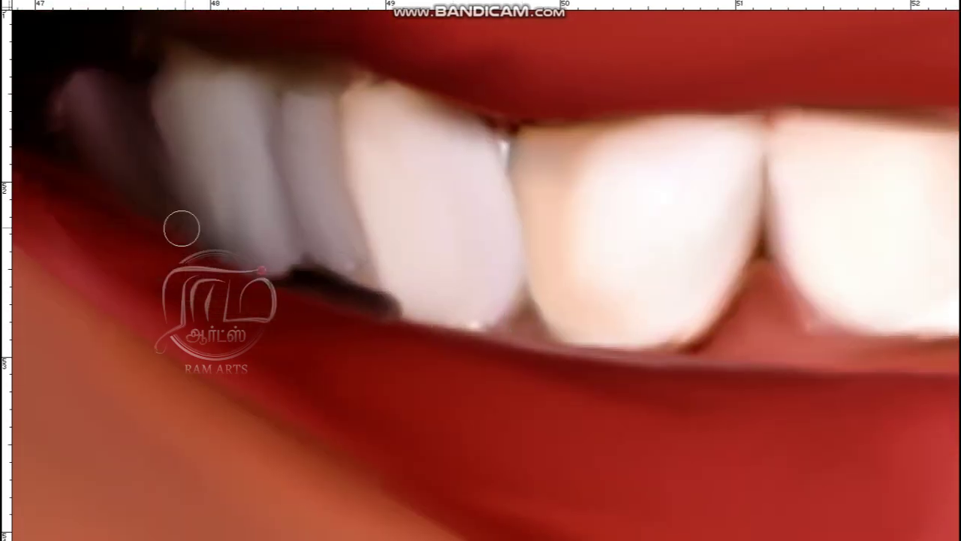
{"action": "key", "text": "ctrl+minus"}
{"action": "key", "text": "ctrl+minus"}
{"action": "key", "text": "ctrl+minus"}
{"action": "key", "text": "ctrl+minus"}
{"action": "key", "text": "ctrl+minus"}
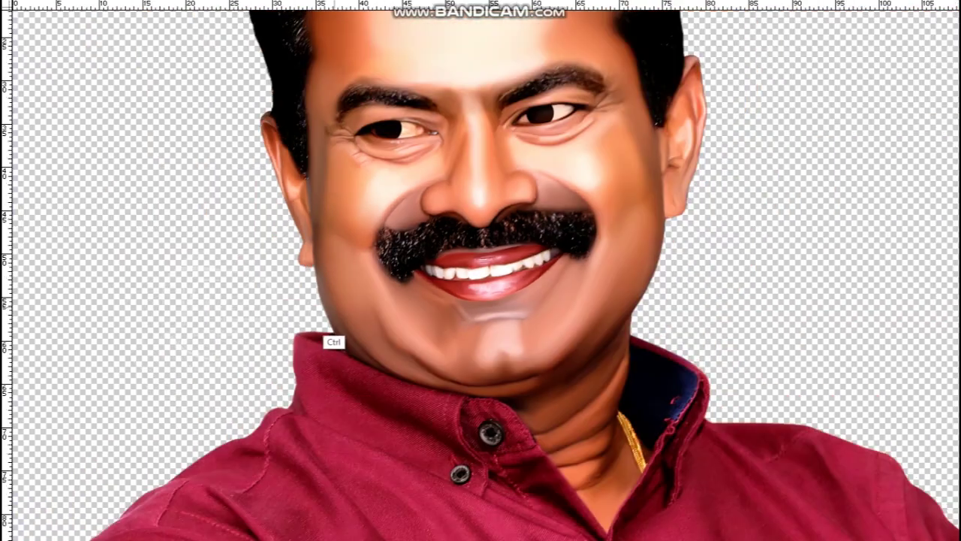
{"action": "key", "text": "ctrl+minus"}
{"action": "key", "text": "ctrl+minus"}
{"action": "key", "text": "ctrl+minus"}
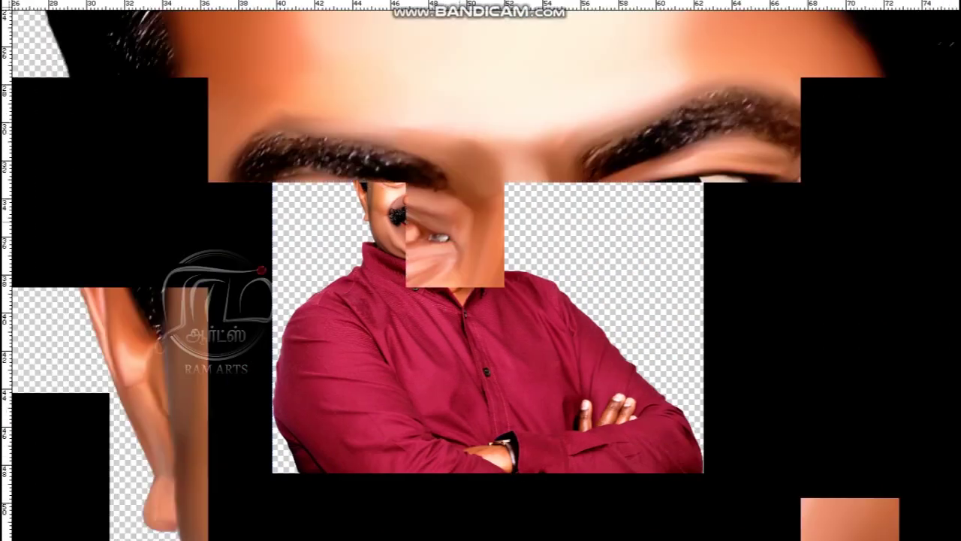
- Enlarge the Smudge brush to 60 over the white of the right-hand eye
{"action": "key", "text": "ctrl+plus"}
{"action": "key", "text": "ctrl+plus"}
{"action": "key", "text": "ctrl+plus"}
{"action": "key", "text": "ctrl+plus"}
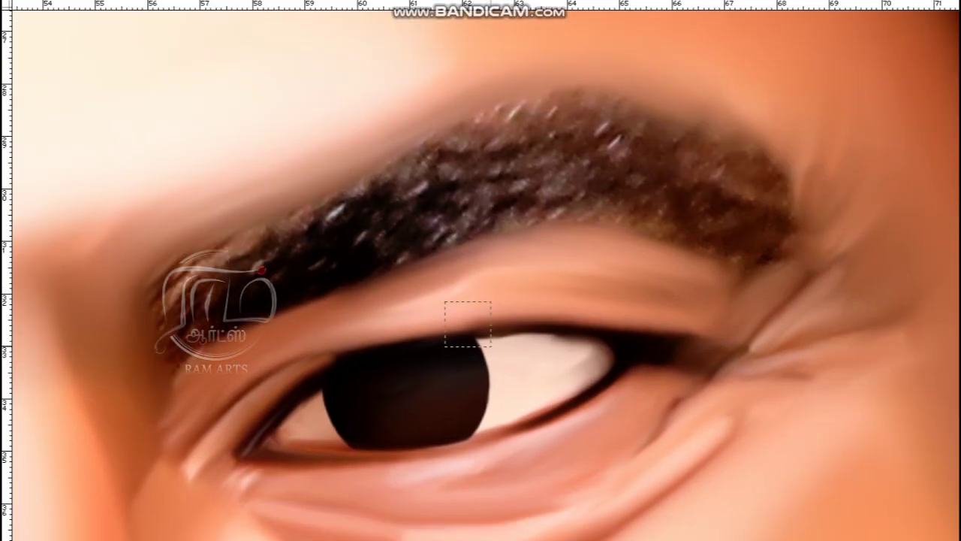
{"action": "key", "text": "ctrl+plus"}
{"action": "key", "text": "ctrl+plus"}
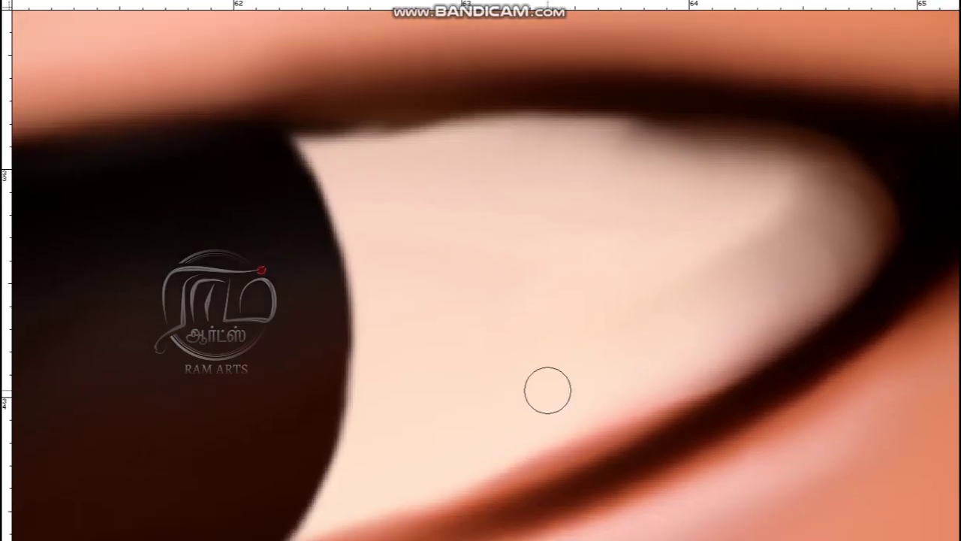
{"action": "key", "text": "bracketright"}
{"action": "key", "text": "bracketright"}
{"action": "key", "text": "bracketright"}
{"action": "key", "text": "bracketright"}
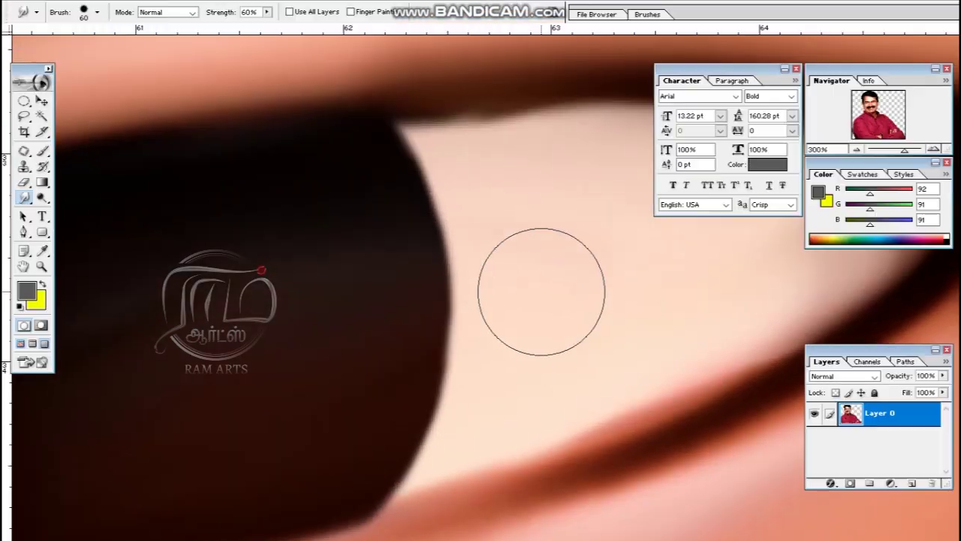
- Examine the left end of the moustache and the mouth corner beside it
{"action": "key", "text": "ctrl+minus"}
{"action": "key", "text": "ctrl+minus"}
{"action": "key", "text": "ctrl+minus"}
{"action": "key", "text": "ctrl+minus"}
{"action": "key", "text": "ctrl+plus"}
{"action": "key", "text": "ctrl+plus"}
{"action": "key", "text": "ctrl+plus"}
{"action": "key", "text": "ctrl+plus"}
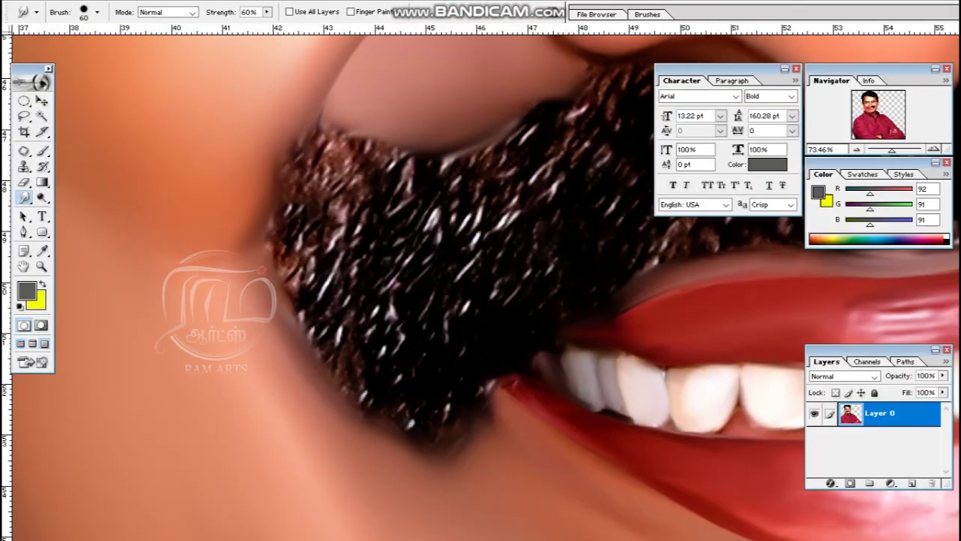
- Smudge the moustache's glossy bristles from end to end into a smooth dark shape using a softer brush
{"action": "key", "text": "F5"}
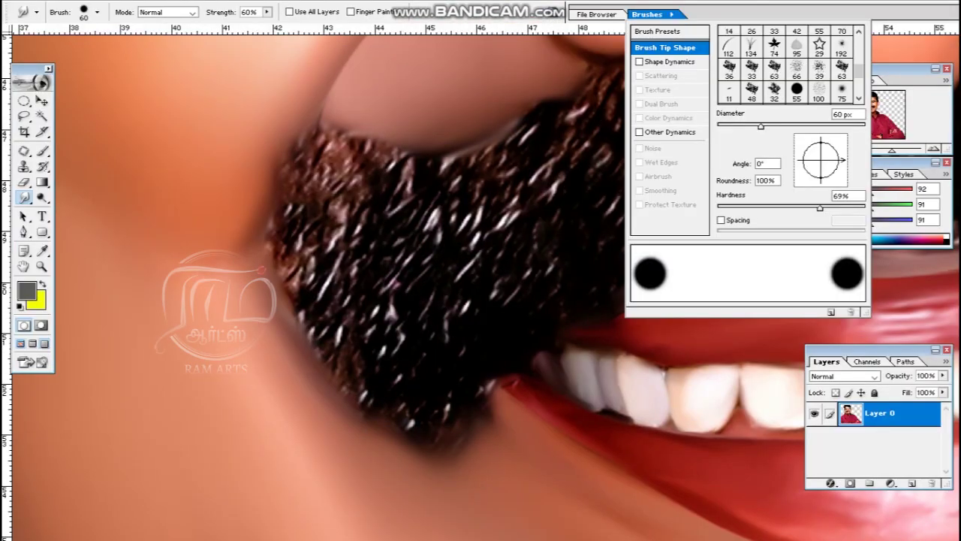
{"action": "key", "text": "shift+bracketleft"}
{"action": "key", "text": "Tab"}
{"action": "mouse_move", "coordinate": [437, 304]}
{"action": "left_mouse_down"}
{"action": "mouse_move", "coordinate": [462, 311]}
{"action": "mouse_move", "coordinate": [568, 250]}
{"action": "mouse_move", "coordinate": [434, 376]}
{"action": "mouse_move", "coordinate": [373, 331]}
{"action": "mouse_move", "coordinate": [381, 366]}
{"action": "mouse_move", "coordinate": [340, 252]}
{"action": "mouse_move", "coordinate": [320, 249]}
{"action": "mouse_move", "coordinate": [324, 154]}
{"action": "mouse_move", "coordinate": [473, 150]}
{"action": "mouse_move", "coordinate": [536, 125]}
{"action": "mouse_move", "coordinate": [364, 259]}
{"action": "mouse_move", "coordinate": [565, 257]}
{"action": "mouse_move", "coordinate": [698, 74]}
{"action": "mouse_move", "coordinate": [656, 147]}
{"action": "mouse_move", "coordinate": [625, 167]}
{"action": "mouse_move", "coordinate": [630, 207]}
{"action": "mouse_move", "coordinate": [771, 120]}
{"action": "mouse_move", "coordinate": [658, 150]}
{"action": "mouse_move", "coordinate": [468, 226]}
{"action": "mouse_move", "coordinate": [562, 145]}
{"action": "mouse_move", "coordinate": [330, 194]}
{"action": "mouse_move", "coordinate": [398, 340]}
{"action": "mouse_move", "coordinate": [334, 264]}
{"action": "mouse_move", "coordinate": [523, 289]}
{"action": "mouse_move", "coordinate": [461, 433]}
{"action": "mouse_move", "coordinate": [484, 378]}
{"action": "left_mouse_up"}
{"action": "mouse_move", "coordinate": [720, 238]}
{"action": "left_mouse_down"}
{"action": "mouse_move", "coordinate": [575, 279]}
{"action": "mouse_move", "coordinate": [616, 296]}
{"action": "mouse_move", "coordinate": [624, 238]}
{"action": "mouse_move", "coordinate": [686, 301]}
{"action": "mouse_move", "coordinate": [589, 318]}
{"action": "mouse_move", "coordinate": [650, 193]}
{"action": "mouse_move", "coordinate": [678, 175]}
{"action": "mouse_move", "coordinate": [708, 285]}
{"action": "mouse_move", "coordinate": [739, 288]}
{"action": "left_mouse_up"}
{"action": "key", "text": "ctrl+minus"}
{"action": "mouse_move", "coordinate": [628, 242]}
{"action": "left_mouse_down"}
{"action": "mouse_move", "coordinate": [656, 208]}
{"action": "mouse_move", "coordinate": [931, 207]}
{"action": "mouse_move", "coordinate": [896, 337]}
{"action": "mouse_move", "coordinate": [793, 288]}
{"action": "mouse_move", "coordinate": [731, 286]}
{"action": "mouse_move", "coordinate": [661, 257]}
{"action": "mouse_move", "coordinate": [871, 270]}
{"action": "left_mouse_up"}
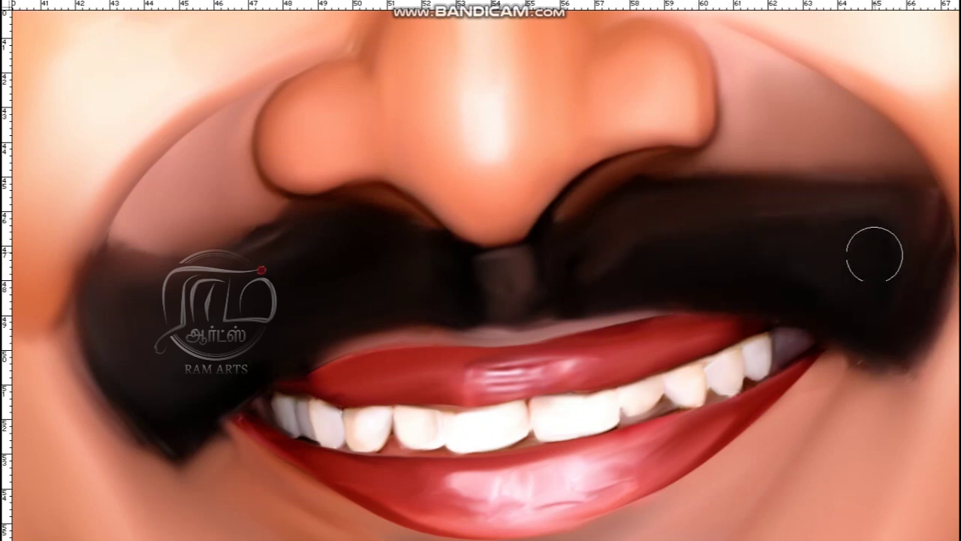
- Smudge the hairs of the left-hand eyebrow into a smooth dark shape
{"action": "key", "text": "ctrl+minus"}
{"action": "key", "text": "ctrl+minus"}
{"action": "key", "text": "ctrl+minus"}
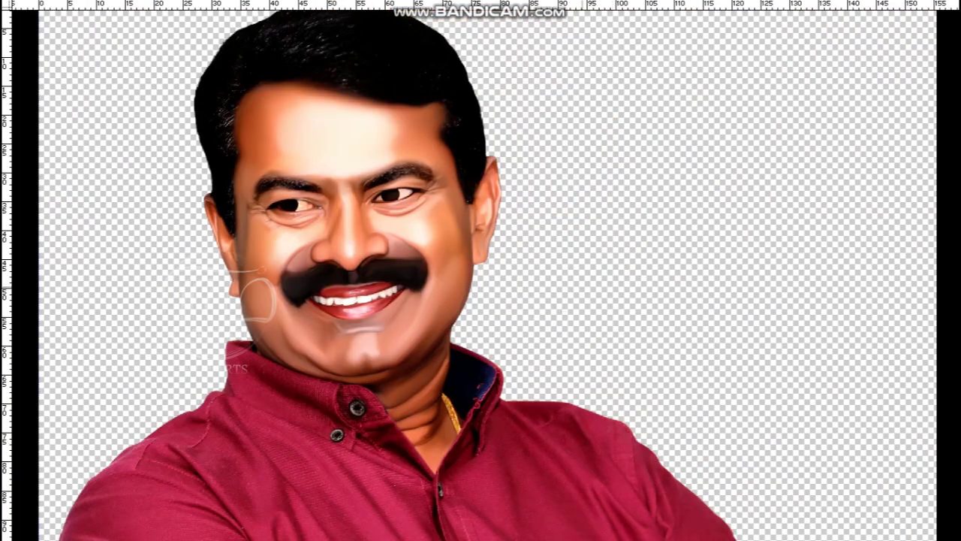
{"action": "scroll", "coordinate": [271, 185], "scroll_direction": "up", "scroll_amount": 5}
{"action": "mouse_move", "coordinate": [248, 336]}
{"action": "left_mouse_down"}
{"action": "mouse_move", "coordinate": [300, 275]}
{"action": "mouse_move", "coordinate": [280, 349]}
{"action": "mouse_move", "coordinate": [209, 433]}
{"action": "mouse_move", "coordinate": [202, 423]}
{"action": "mouse_move", "coordinate": [339, 278]}
{"action": "mouse_move", "coordinate": [327, 349]}
{"action": "mouse_move", "coordinate": [268, 387]}
{"action": "mouse_move", "coordinate": [460, 337]}
{"action": "mouse_move", "coordinate": [500, 349]}
{"action": "mouse_move", "coordinate": [304, 328]}
{"action": "mouse_move", "coordinate": [307, 286]}
{"action": "mouse_move", "coordinate": [435, 292]}
{"action": "mouse_move", "coordinate": [625, 331]}
{"action": "mouse_move", "coordinate": [562, 314]}
{"action": "mouse_move", "coordinate": [625, 356]}
{"action": "mouse_move", "coordinate": [741, 369]}
{"action": "mouse_move", "coordinate": [706, 347]}
{"action": "mouse_move", "coordinate": [705, 386]}
{"action": "left_mouse_up"}
{"action": "key", "text": "ctrl+minus"}
{"action": "key", "text": "ctrl+minus"}
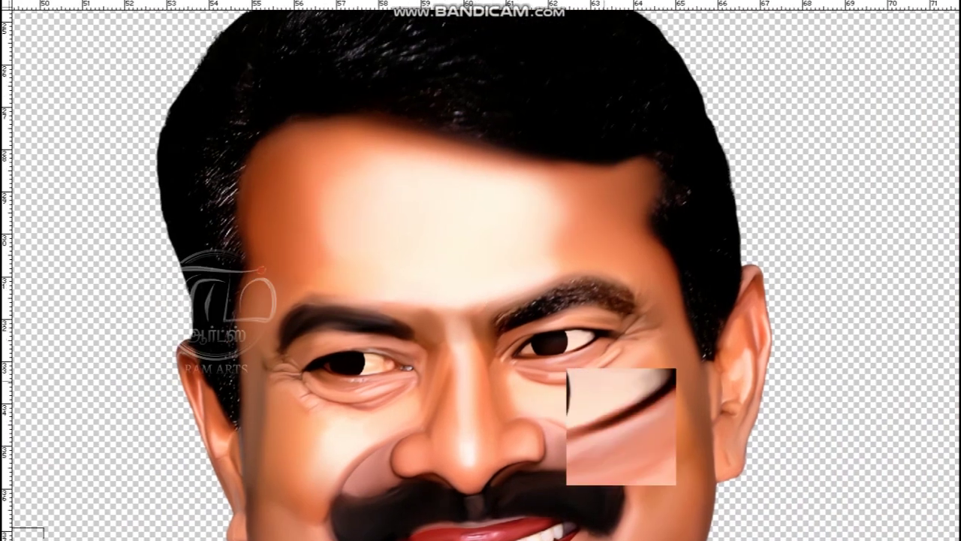
- Smudge the hairs of the right-hand eyebrow into a smooth shape matching the other eyebrow
{"action": "key", "text": "ctrl+plus"}
{"action": "key", "text": "ctrl+plus"}
{"action": "key", "text": "ctrl+plus"}
{"action": "key", "text": "ctrl+plus"}
{"action": "mouse_move", "coordinate": [450, 270]}
{"action": "left_mouse_down"}
{"action": "mouse_move", "coordinate": [571, 243]}
{"action": "mouse_move", "coordinate": [750, 255]}
{"action": "mouse_move", "coordinate": [781, 226]}
{"action": "mouse_move", "coordinate": [567, 193]}
{"action": "mouse_move", "coordinate": [668, 176]}
{"action": "mouse_move", "coordinate": [668, 216]}
{"action": "left_mouse_up"}
{"action": "mouse_move", "coordinate": [777, 222]}
{"action": "left_mouse_down"}
{"action": "mouse_move", "coordinate": [704, 150]}
{"action": "mouse_move", "coordinate": [488, 191]}
{"action": "mouse_move", "coordinate": [436, 230]}
{"action": "left_mouse_up"}
{"action": "key", "text": "ctrl+minus"}
{"action": "key", "text": "ctrl+minus"}
{"action": "key", "text": "ctrl+0"}
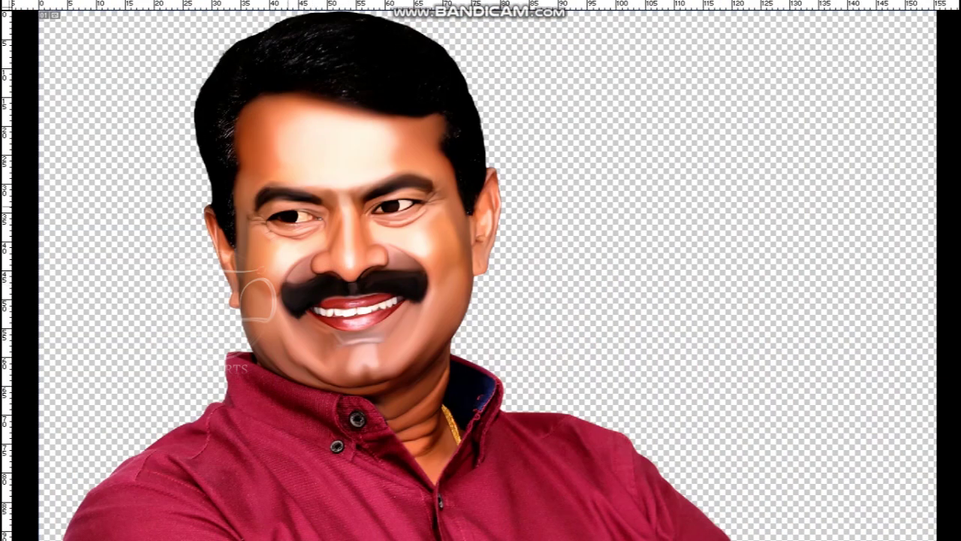
- Smudge away the shiny hair strands at the left-hand temple and down the sideburn to the ear
{"action": "key", "text": "ctrl+plus"}
{"action": "key", "text": "ctrl+plus"}
{"action": "key", "text": "ctrl+plus"}
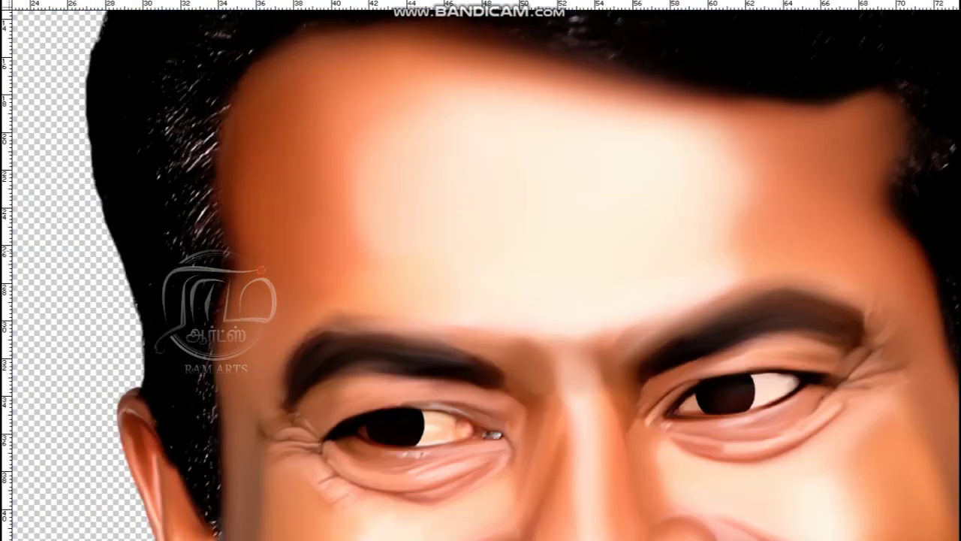
{"action": "key", "text": "ctrl+plus"}
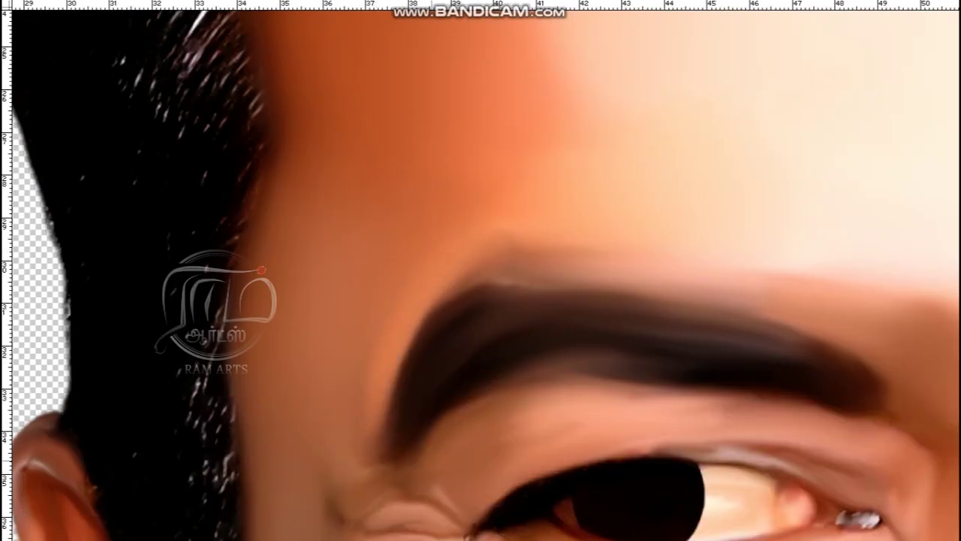
{"action": "key", "text": "ctrl+minus"}
{"action": "key", "text": "ctrl+minus"}
{"action": "mouse_move", "coordinate": [339, 256]}
{"action": "left_mouse_down"}
{"action": "mouse_move", "coordinate": [337, 241]}
{"action": "mouse_move", "coordinate": [315, 236]}
{"action": "left_mouse_up"}
{"action": "scroll", "coordinate": [336, 252], "scroll_direction": "up", "scroll_amount": 3}
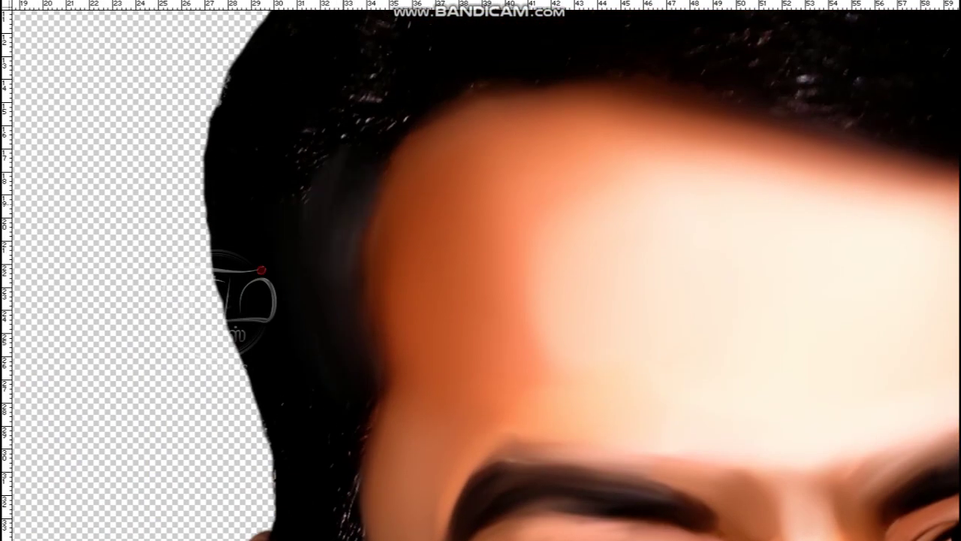
{"action": "scroll", "coordinate": [318, 133], "scroll_direction": "up", "scroll_amount": 4}
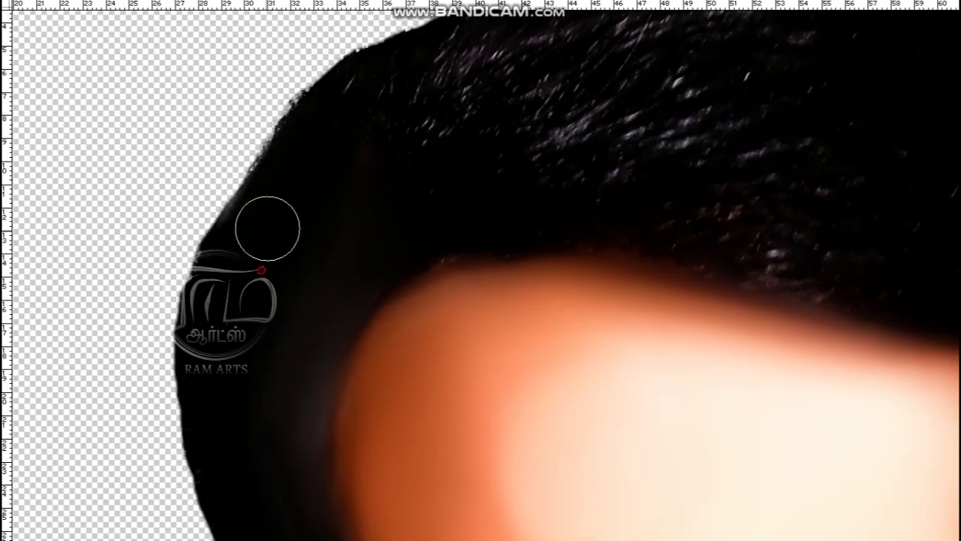
{"action": "scroll", "coordinate": [280, 208], "scroll_direction": "down", "scroll_amount": 9}
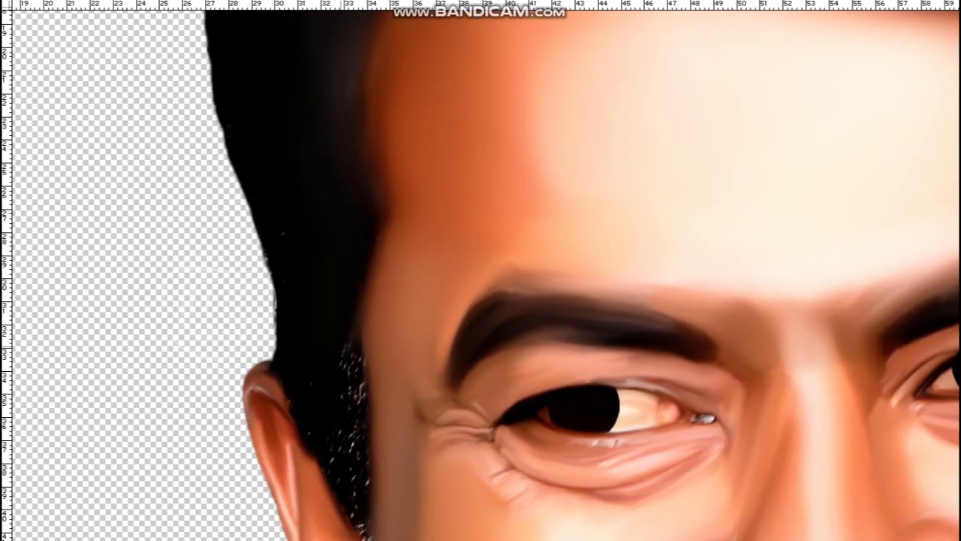
{"action": "scroll", "coordinate": [326, 328], "scroll_direction": "down", "scroll_amount": 3}
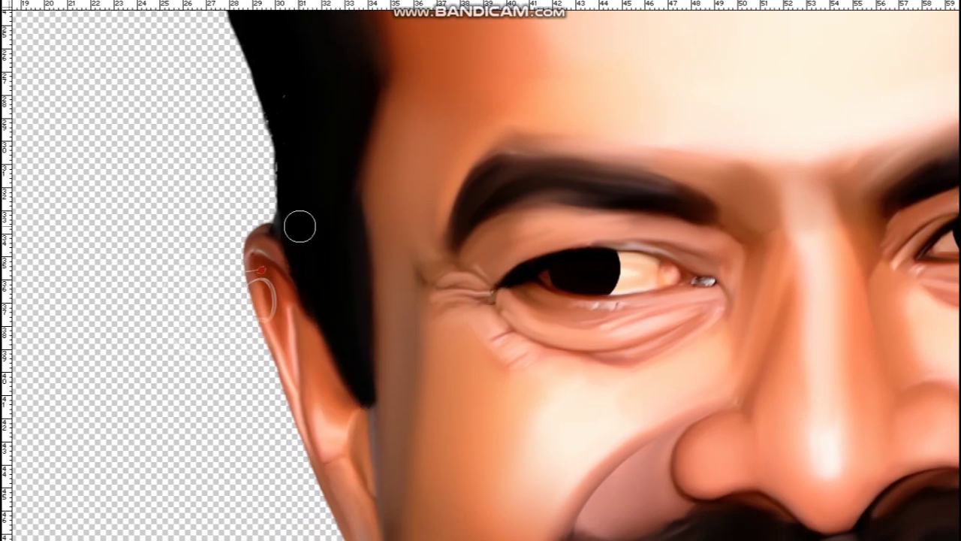
{"action": "key", "text": "ctrl+alt"}
- Smudge the glossy strands across the top of the head and above the right-hand temple into smooth black hair
{"action": "scroll", "coordinate": [307, 217], "scroll_direction": "up", "scroll_amount": 11}
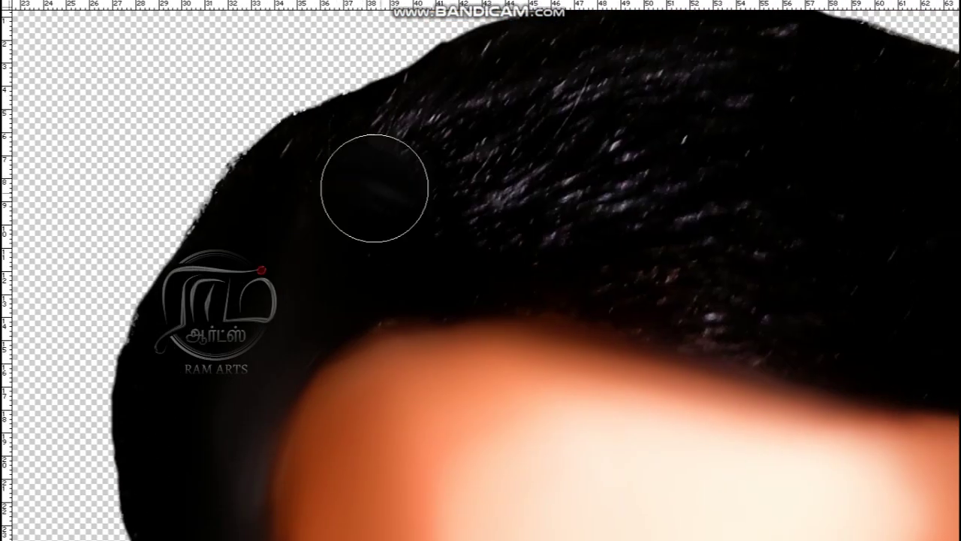
{"action": "mouse_move", "coordinate": [374, 188]}
{"action": "left_mouse_down"}
{"action": "mouse_move", "coordinate": [419, 126]}
{"action": "mouse_move", "coordinate": [400, 126]}
{"action": "mouse_move", "coordinate": [345, 155]}
{"action": "left_mouse_up"}
{"action": "key", "text": "ctrl"}
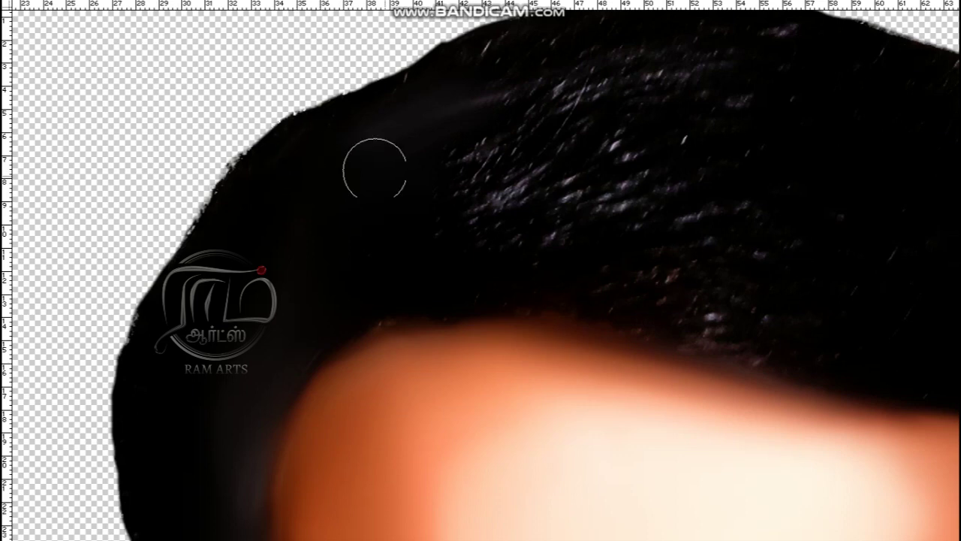
{"action": "key", "text": "ctrl+minus"}
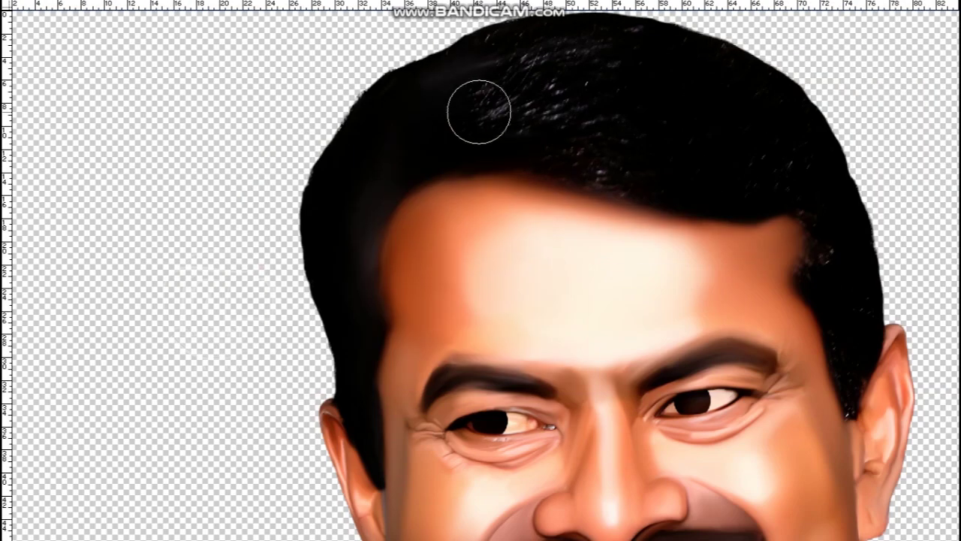
{"action": "mouse_move", "coordinate": [535, 122]}
{"action": "left_mouse_down"}
{"action": "mouse_move", "coordinate": [588, 154]}
{"action": "mouse_move", "coordinate": [593, 124]}
{"action": "left_mouse_up"}
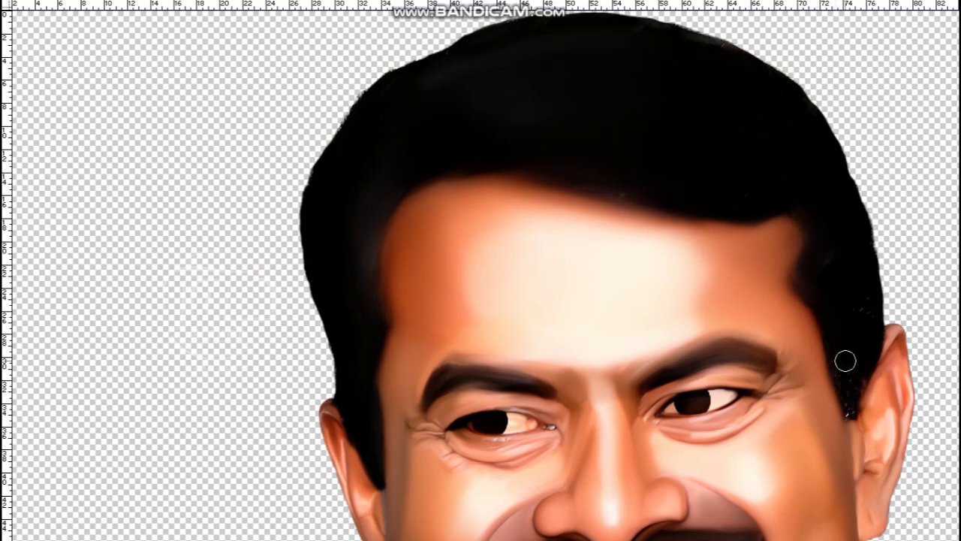
{"action": "key", "text": "ctrl+minus"}
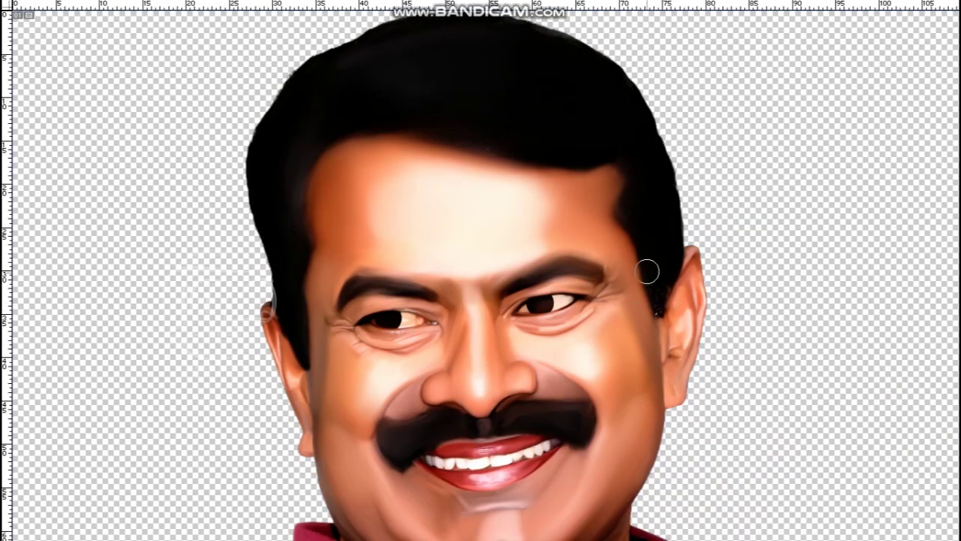
- Smudge the right-hand sideburn beside the ear down to a clean tip with a smaller brush
{"action": "key", "text": "ctrl+plus"}
{"action": "key", "text": "["}
{"action": "mouse_move", "coordinate": [509, 235]}
{"action": "left_mouse_down"}
{"action": "mouse_move", "coordinate": [540, 229]}
{"action": "mouse_move", "coordinate": [515, 317]}
{"action": "mouse_move", "coordinate": [465, 240]}
{"action": "left_mouse_up"}
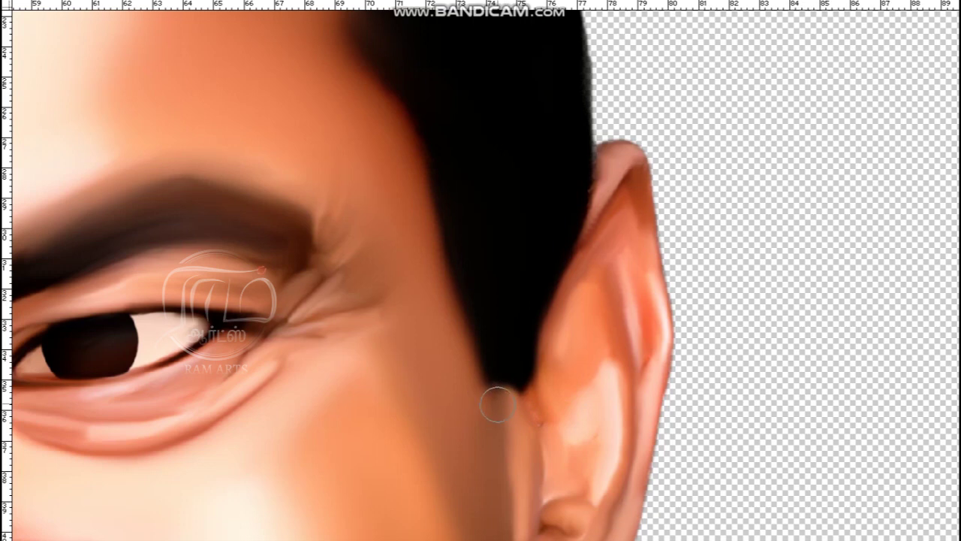
{"action": "key", "text": "ctrl+minus"}
{"action": "key", "text": "ctrl+minus"}
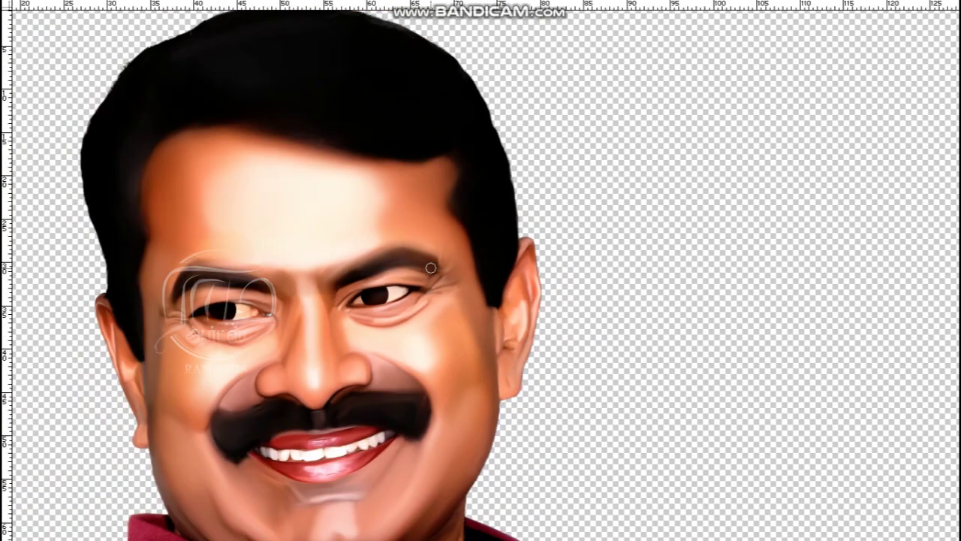
- Smudge the remaining specks and the hairline above the forehead to blend the hair into the skin
{"action": "key", "text": "ctrl+plus"}
{"action": "key", "text": "ctrl+plus"}
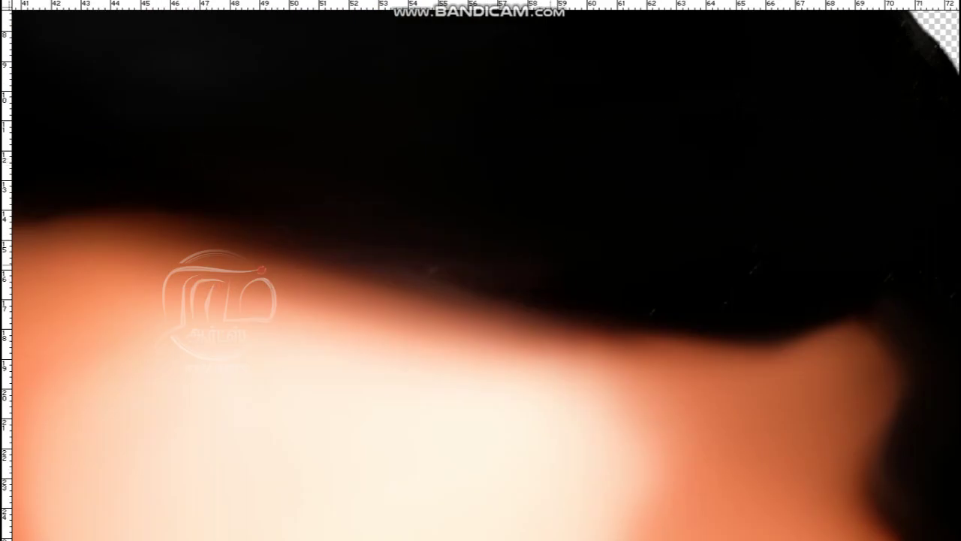
{"action": "left_click_drag", "start_coordinate": [78, 139], "coordinate": [369, 215]}
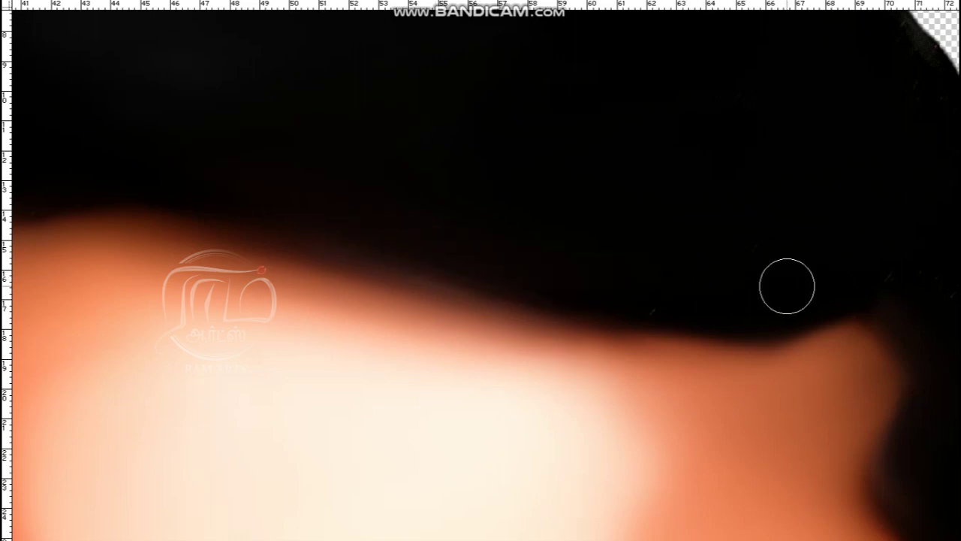
{"action": "left_click_drag", "start_coordinate": [825, 265], "coordinate": [528, 407]}
{"action": "key", "text": "ctrl+0"}
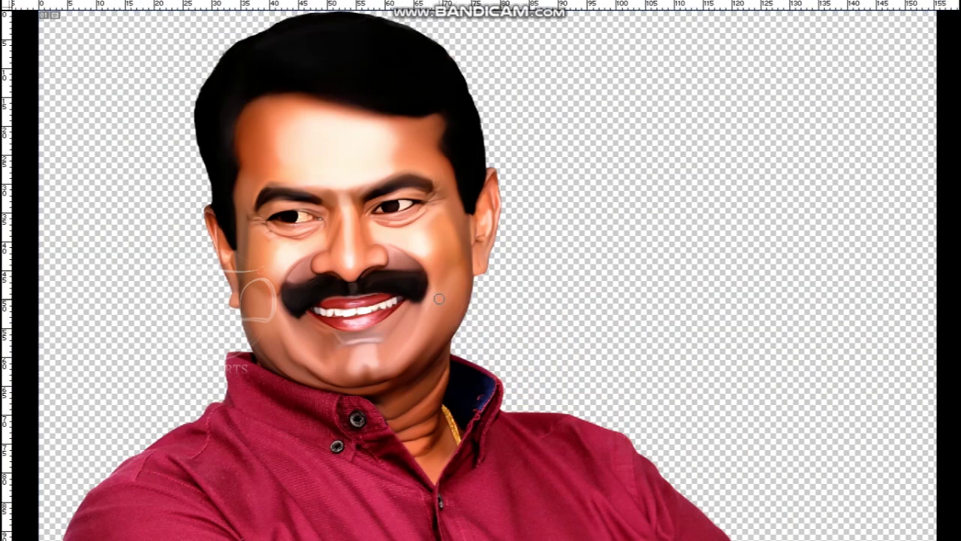
- Smudge the upper lash line of the left-hand eye from its outer corner across the iris into a clean dark edge
{"action": "left_click_drag", "start_coordinate": [251, 173], "coordinate": [386, 253]}
{"action": "scroll", "coordinate": [97, 292], "scroll_direction": "up", "scroll_amount": 3}
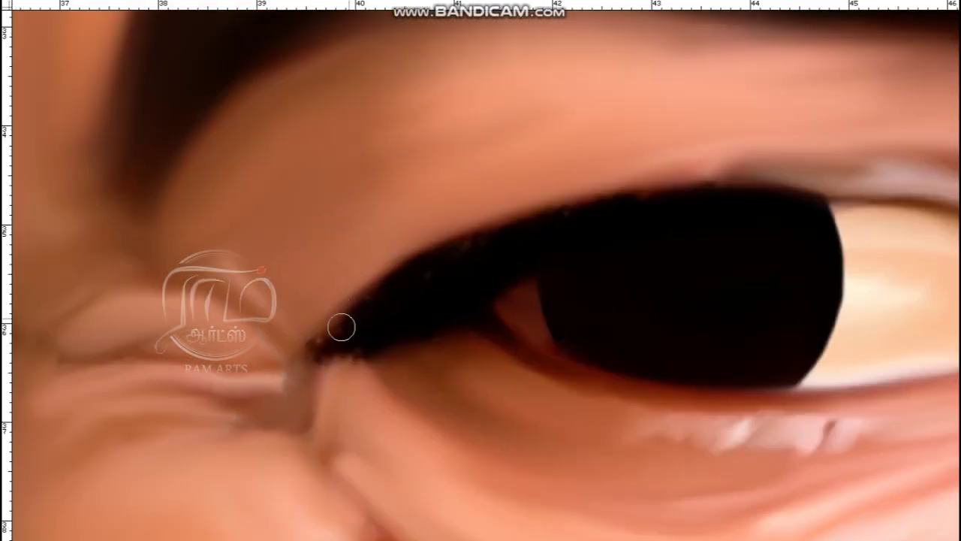
{"action": "mouse_move", "coordinate": [403, 272]}
{"action": "left_mouse_down"}
{"action": "mouse_move", "coordinate": [495, 221]}
{"action": "mouse_move", "coordinate": [392, 268]}
{"action": "left_mouse_up"}
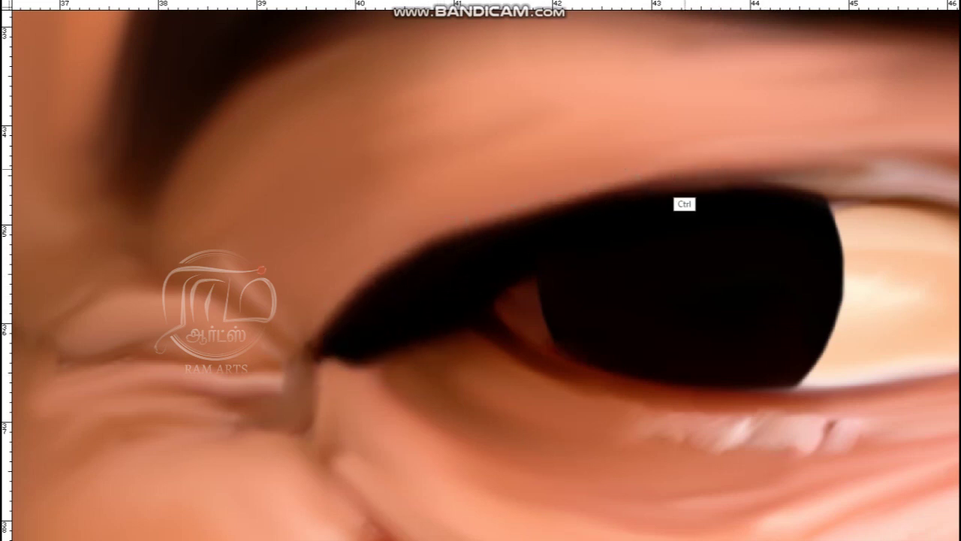
{"action": "left_click_drag", "start_coordinate": [681, 204], "coordinate": [548, 240]}
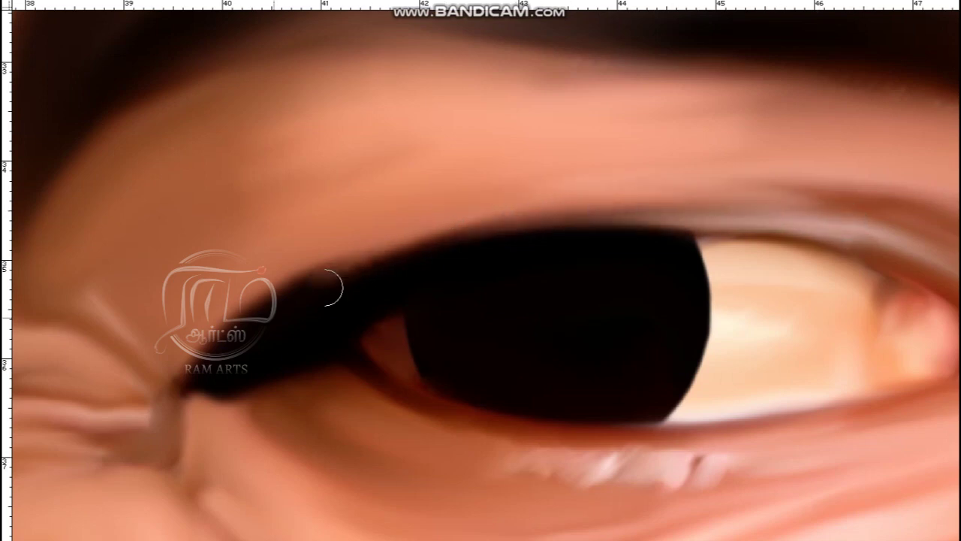
{"action": "mouse_move", "coordinate": [849, 222]}
{"action": "left_mouse_down"}
{"action": "mouse_move", "coordinate": [668, 188]}
{"action": "mouse_move", "coordinate": [854, 190]}
{"action": "left_mouse_up"}
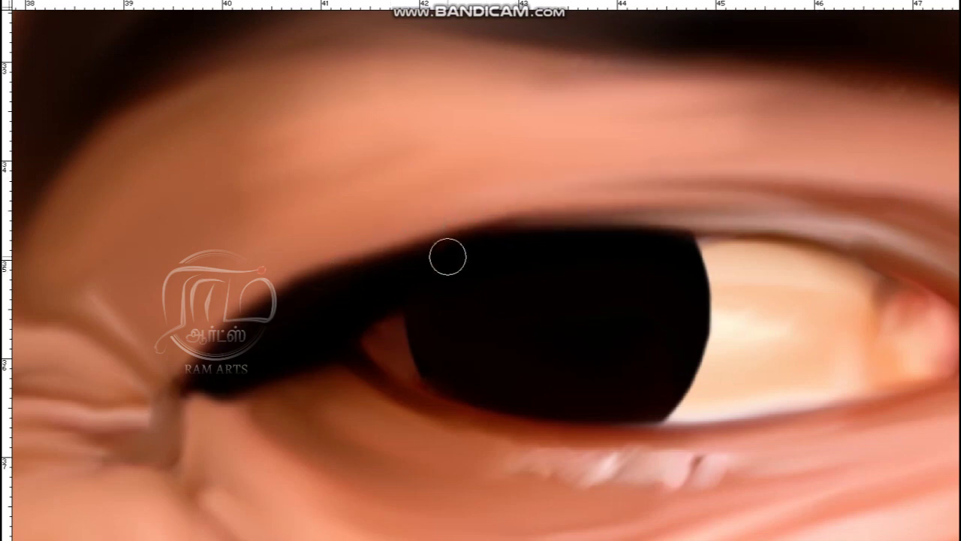
{"action": "scroll", "coordinate": [558, 293], "scroll_direction": "down", "scroll_amount": 3}
{"action": "scroll", "coordinate": [779, 337], "scroll_direction": "up", "scroll_amount": 5}
{"action": "mouse_move", "coordinate": [465, 233]}
{"action": "left_mouse_down"}
{"action": "mouse_move", "coordinate": [494, 208]}
{"action": "mouse_move", "coordinate": [504, 266]}
{"action": "mouse_move", "coordinate": [743, 277]}
{"action": "mouse_move", "coordinate": [736, 233]}
{"action": "left_mouse_up"}
{"action": "scroll", "coordinate": [658, 337], "scroll_direction": "down", "scroll_amount": 4}
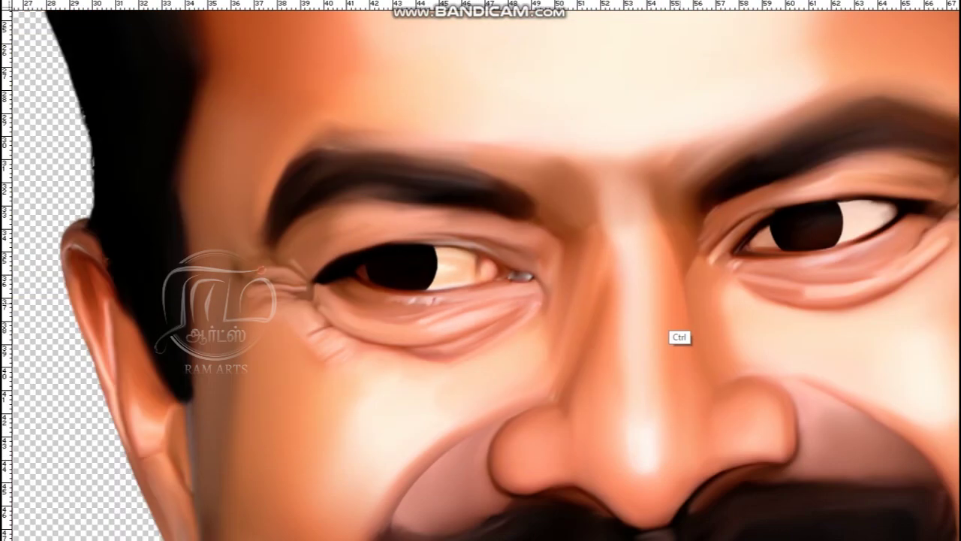
{"action": "scroll", "coordinate": [615, 316], "scroll_direction": "down", "scroll_amount": 5}
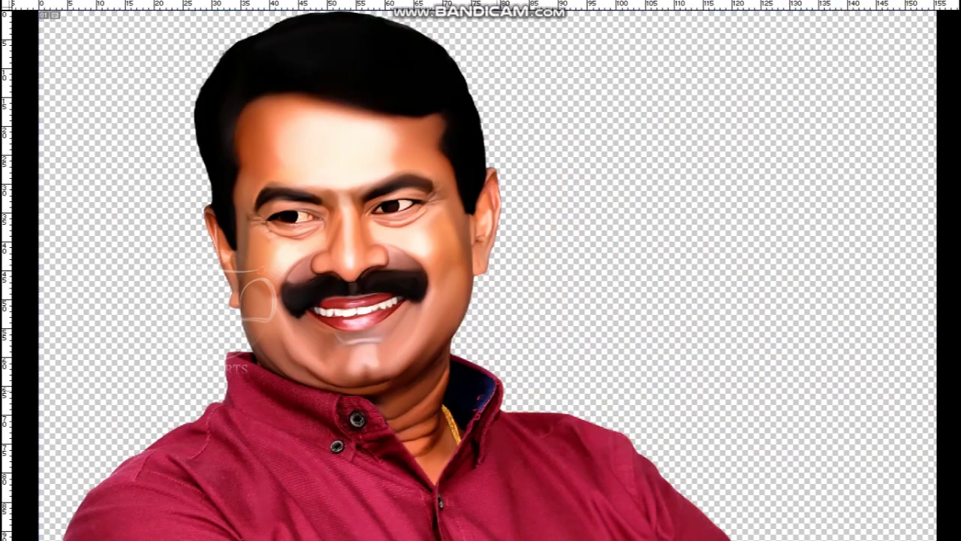
- Set the Brush tool to size 60 and sample the pale cream FEF6ED from the left-hand eye as foreground colour
{"action": "scroll", "coordinate": [304, 218], "scroll_direction": "up", "scroll_amount": 9}
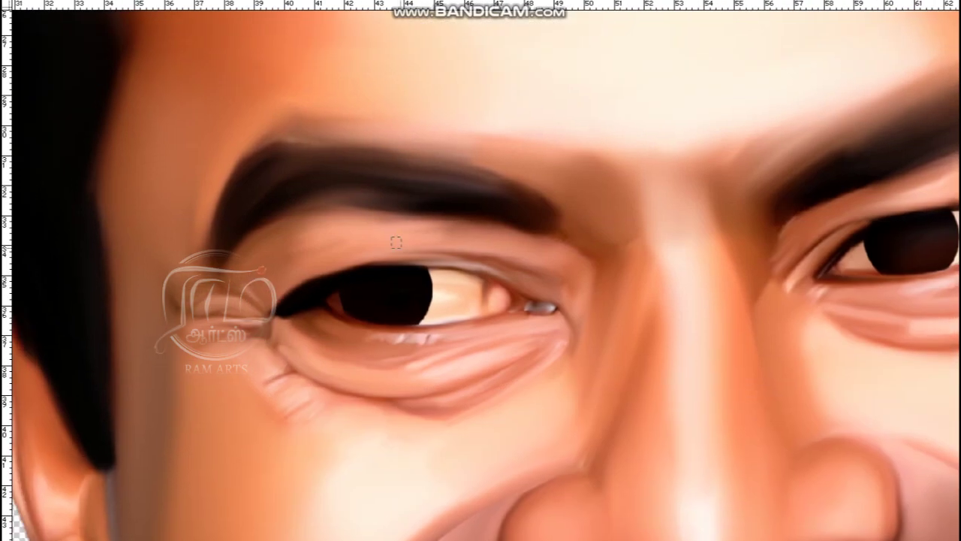
{"action": "key", "text": "Tab"}
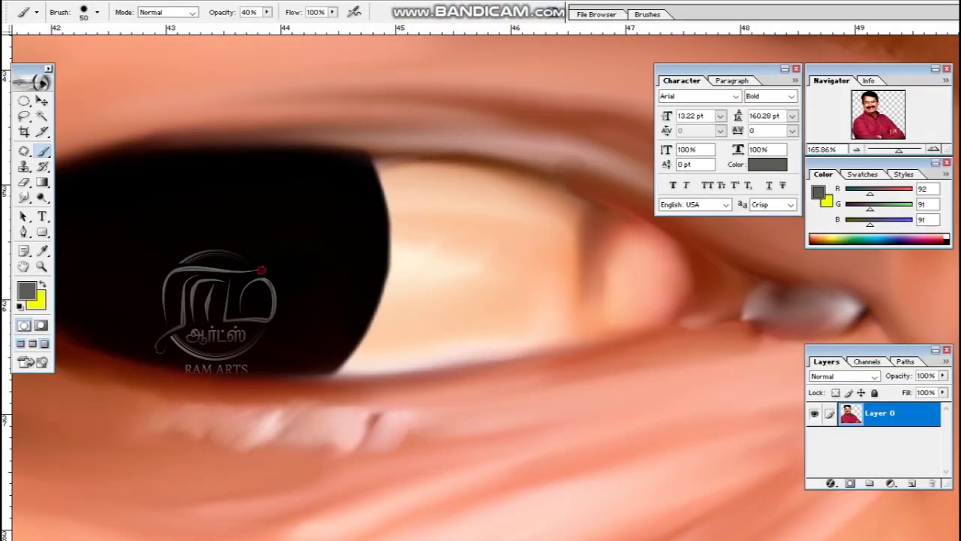
{"action": "key", "text": "F5"}
{"action": "key", "text": "bracketright"}
{"action": "key", "text": "F5"}
{"action": "left_click", "coordinate": [26, 291]}
{"action": "left_click_drag", "start_coordinate": [285, 159], "coordinate": [536, 173]}
{"action": "left_click", "coordinate": [435, 248]}
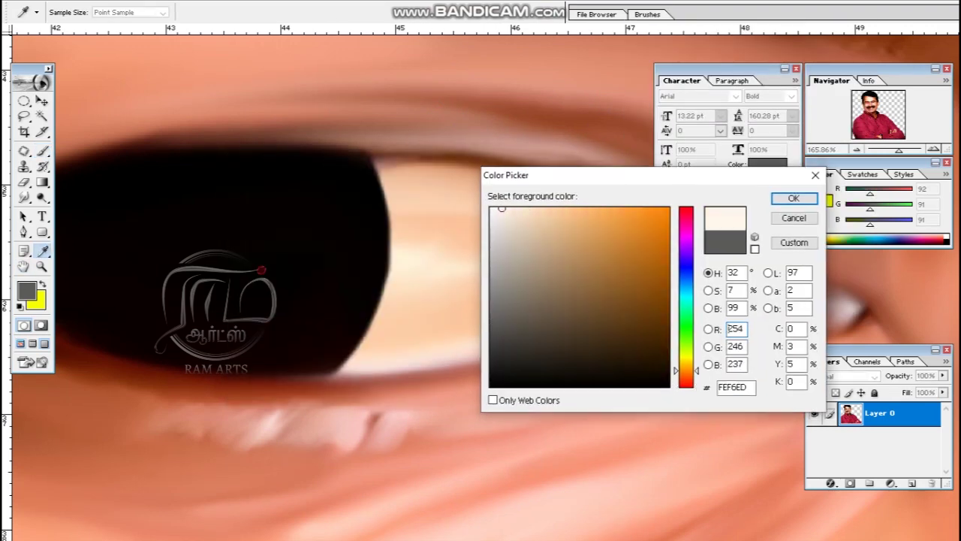
{"action": "key", "text": "Return"}
- Paint the white of the left-hand eye cream on both sides of the iris, using brush size 10 for the outer corner
{"action": "mouse_move", "coordinate": [428, 214]}
{"action": "left_mouse_down"}
{"action": "mouse_move", "coordinate": [521, 273]}
{"action": "mouse_move", "coordinate": [451, 315]}
{"action": "mouse_move", "coordinate": [440, 202]}
{"action": "mouse_move", "coordinate": [536, 285]}
{"action": "mouse_move", "coordinate": [491, 294]}
{"action": "mouse_move", "coordinate": [751, 323]}
{"action": "left_mouse_up"}
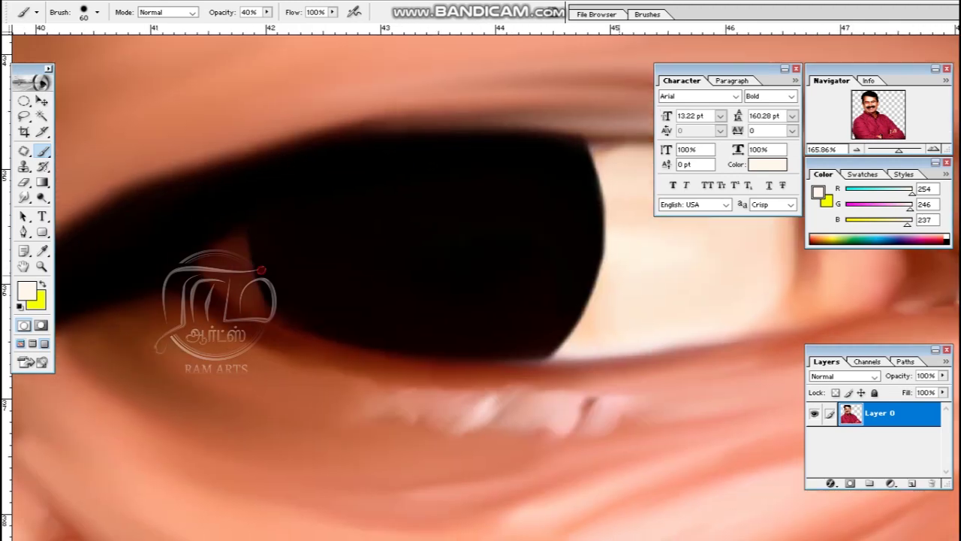
{"action": "key", "text": "bracketleft"}
{"action": "key", "text": "bracketleft"}
{"action": "key", "text": "bracketleft"}
{"action": "left_click_drag", "start_coordinate": [276, 295], "coordinate": [306, 352]}
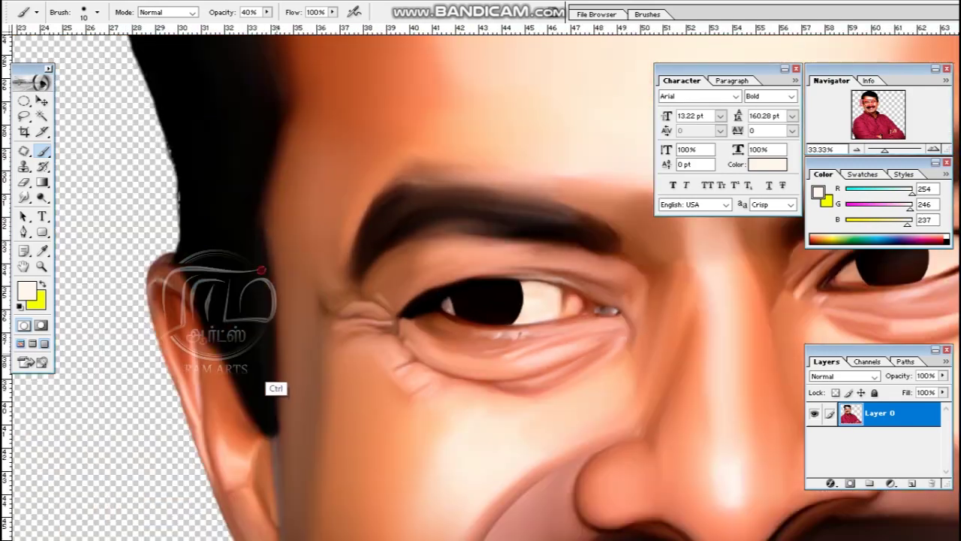
- Paint the white of the right-hand eye on both sides of the iris with the cream colour
{"action": "key", "text": "v"}
{"action": "key", "text": "b"}
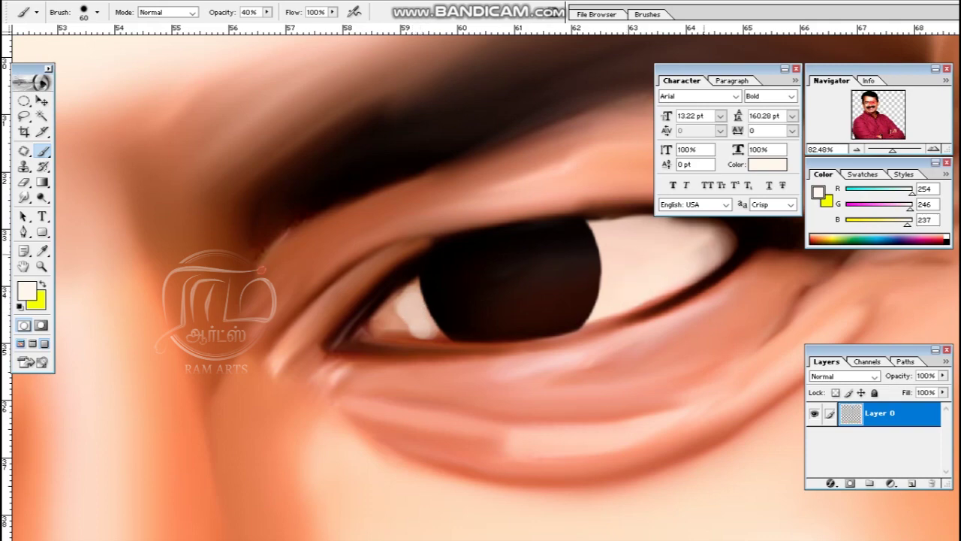
{"action": "key", "text": "ctrl+minus"}
{"action": "key", "text": "ctrl+minus"}
{"action": "key", "text": "ctrl+minus"}
{"action": "key", "text": "ctrl+minus"}
{"action": "key", "text": "ctrl+minus"}
{"action": "key", "text": "ctrl+minus"}
{"action": "key", "text": "ctrl+minus"}
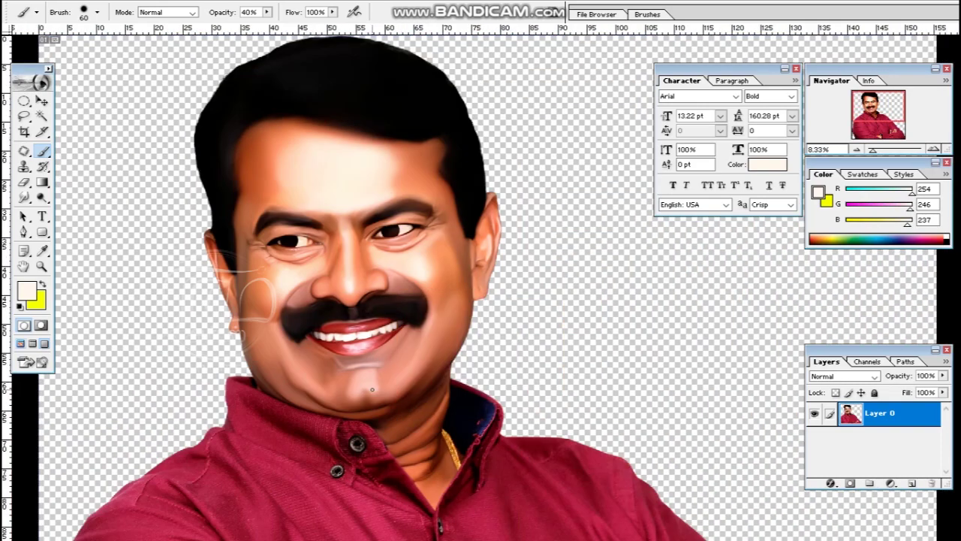
- Dab two round cream highlights side by side on the left-hand iris, using brush sizes 50 and 40
{"action": "left_click", "coordinate": [394, 229], "text": "ctrl"}
{"action": "left_click", "coordinate": [391, 230], "text": "ctrl"}
{"action": "key", "text": "bracketleft"}
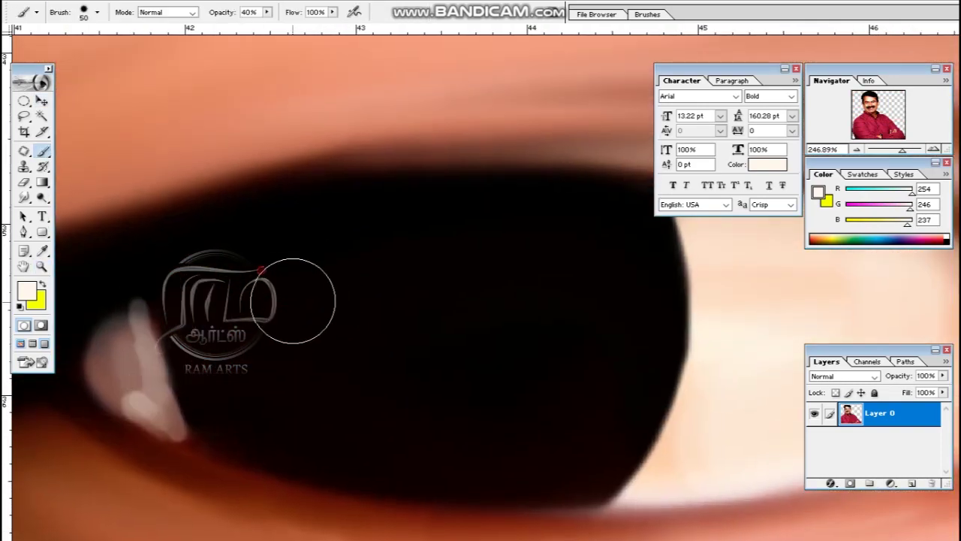
{"action": "left_click", "coordinate": [309, 293]}
{"action": "key", "text": "ctrl+z"}
{"action": "left_click", "coordinate": [341, 295]}
{"action": "key", "text": "bracketleft"}
{"action": "left_click", "coordinate": [455, 278]}
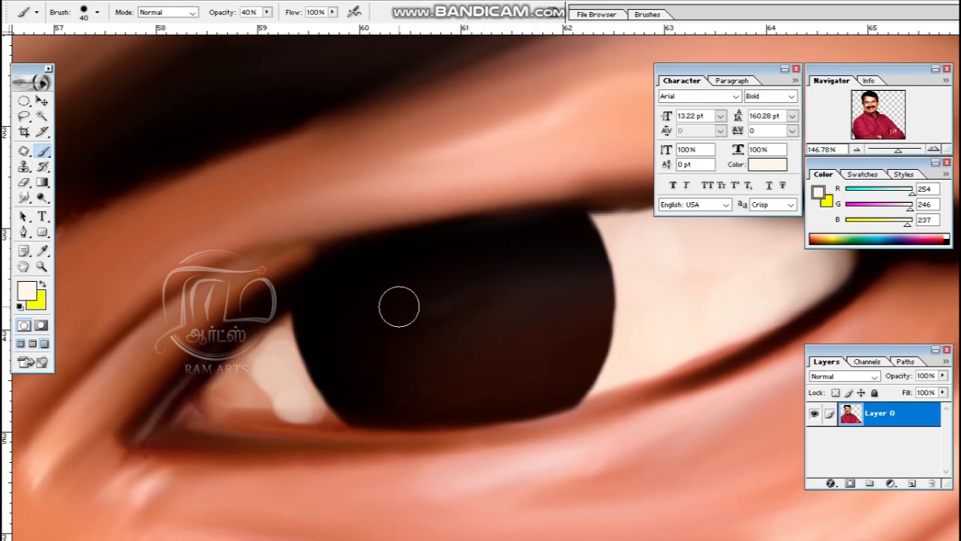
- Dab two matching round cream highlights side by side on the right-hand iris
{"action": "left_click", "coordinate": [403, 300]}
{"action": "left_click", "coordinate": [453, 285]}
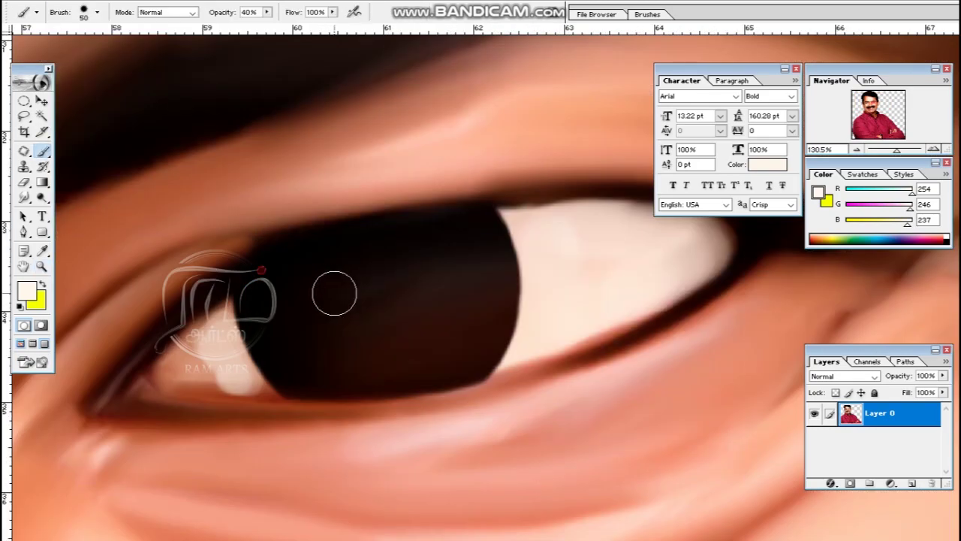
{"action": "left_click", "coordinate": [334, 293]}
{"action": "left_click", "coordinate": [391, 276]}
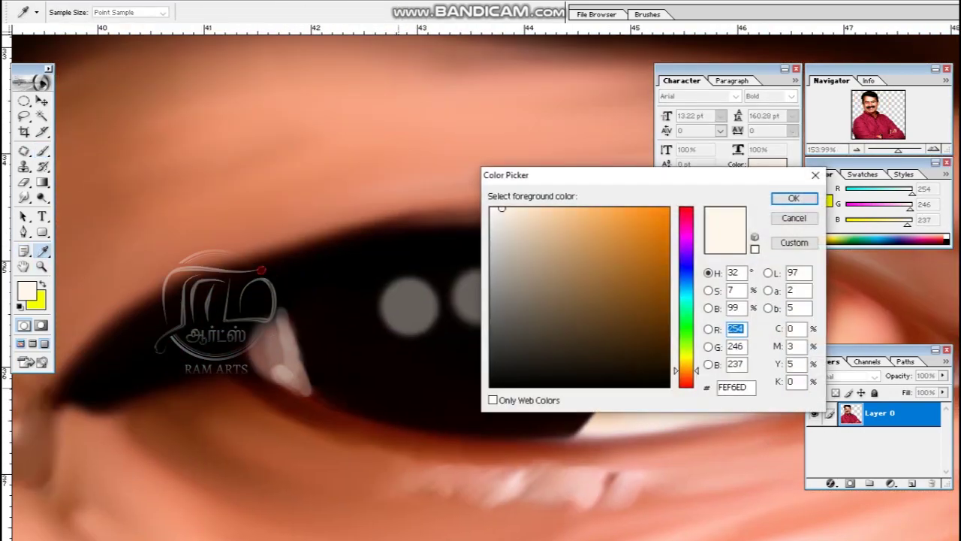
- Set the foreground colour to dark red RGB 133, 41, 41 and paint a crescent across the lower left-hand iris
{"action": "left_click", "coordinate": [685, 385]}
{"action": "left_click", "coordinate": [613, 292]}
{"action": "left_click", "coordinate": [794, 198]}
{"action": "left_click_drag", "start_coordinate": [376, 375], "coordinate": [593, 304]}
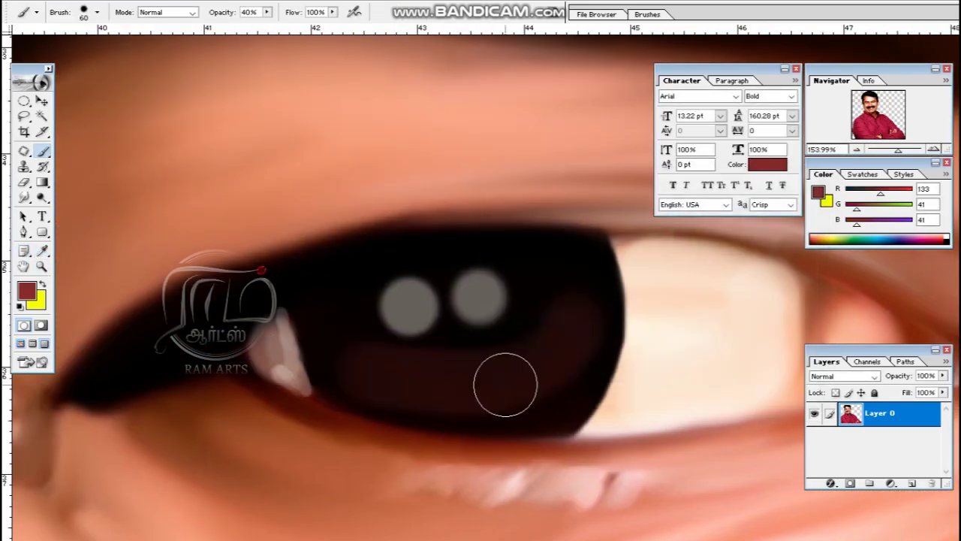
{"action": "key", "text": "bracketleft"}
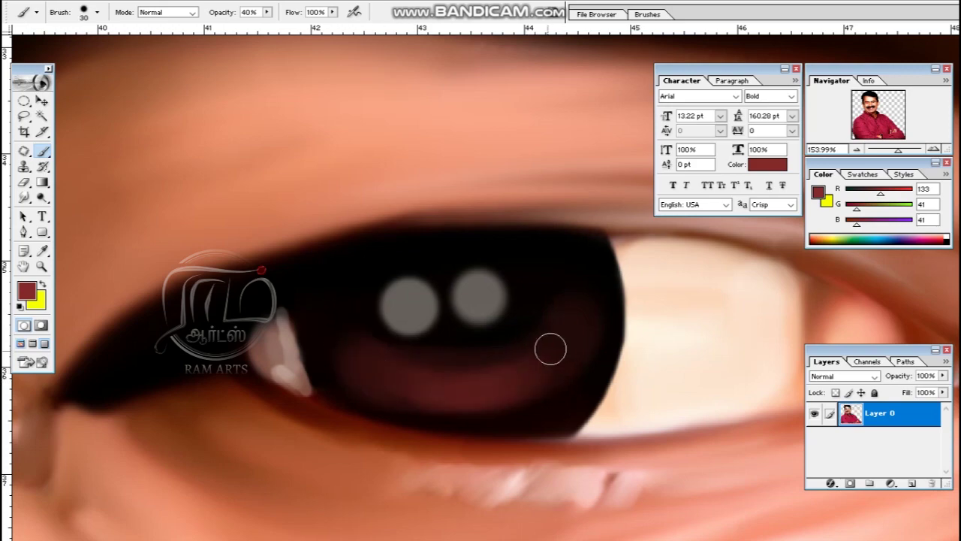
- Paint a dark red crescent below the two highlights on the right-hand iris with the size 60 brush
{"action": "key", "text": "ctrl+minus"}
{"action": "key", "text": "ctrl+minus"}
{"action": "left_click", "coordinate": [617, 326], "text": "ctrl"}
{"action": "mouse_move", "coordinate": [528, 335]}
{"action": "left_mouse_down"}
{"action": "mouse_move", "coordinate": [600, 348]}
{"action": "mouse_move", "coordinate": [654, 285]}
{"action": "mouse_move", "coordinate": [643, 328]}
{"action": "left_mouse_up"}
{"action": "key", "text": "bracketright"}
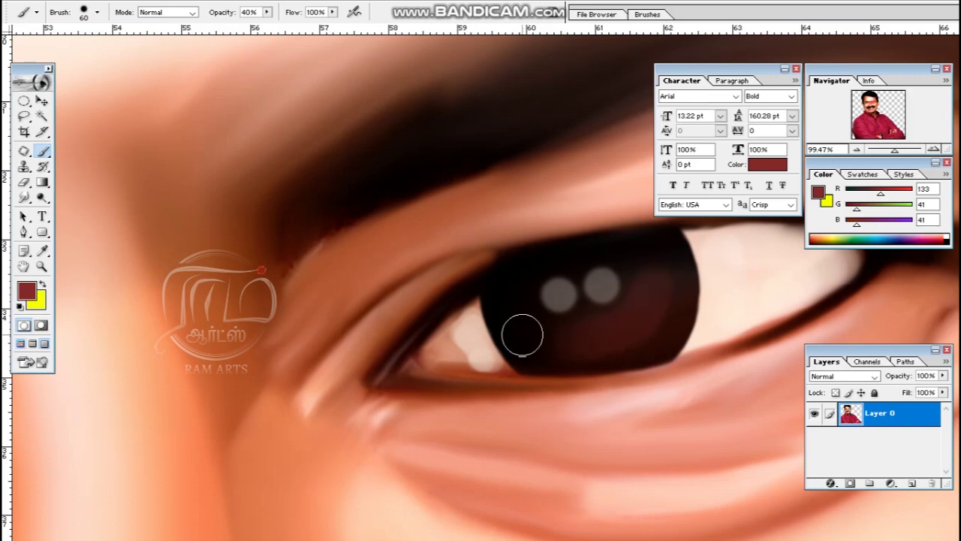
{"action": "left_click_drag", "start_coordinate": [522, 334], "coordinate": [610, 327]}
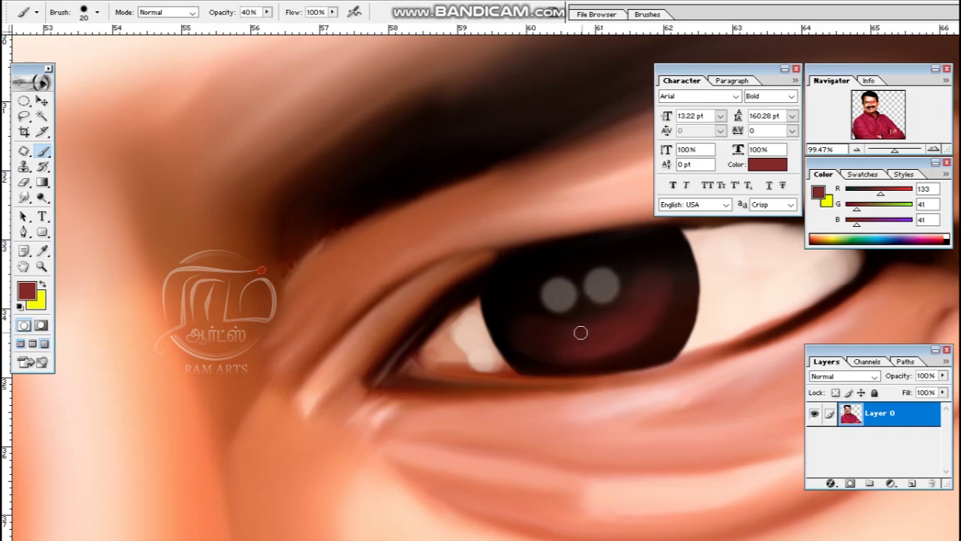
- Set the foreground colour to pale pink RGB 254, 239, 231
{"action": "key", "text": "ctrl+minus"}
{"action": "key", "text": "ctrl+minus"}
{"action": "scroll", "coordinate": [510, 403], "scroll_direction": "down", "scroll_amount": 3}
{"action": "left_click", "coordinate": [360, 323], "text": "ctrl"}
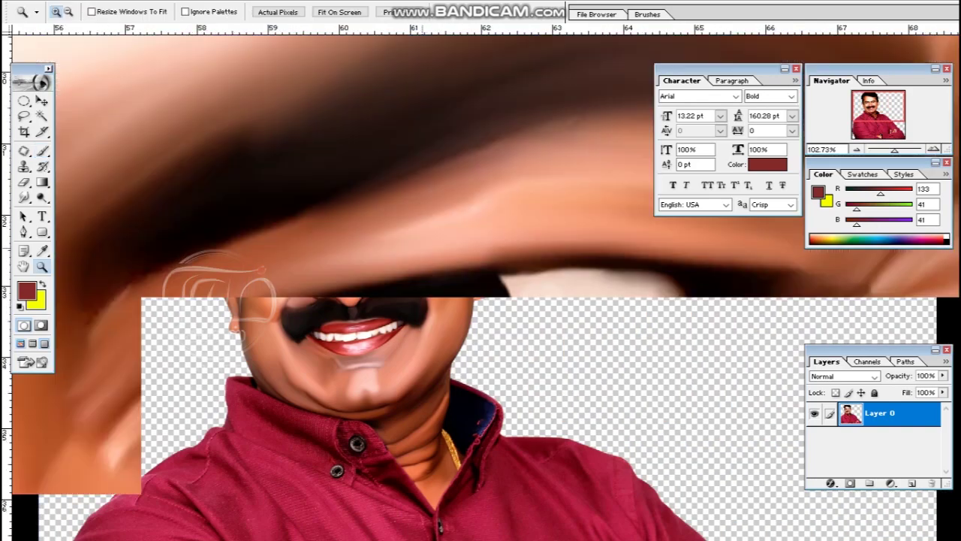
{"action": "key", "text": "i"}
{"action": "left_click", "coordinate": [26, 291]}
{"action": "left_click", "coordinate": [279, 388]}
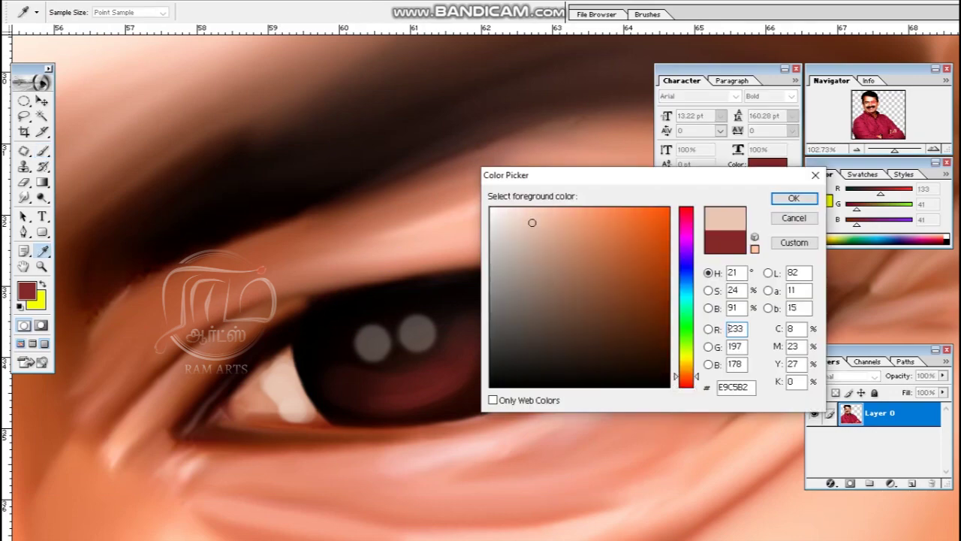
{"action": "left_click", "coordinate": [506, 209]}
{"action": "left_click", "coordinate": [794, 197]}
- Brighten the two round highlights on the right-hand iris with the size 40 brush
{"action": "key", "text": "b"}
{"action": "left_click", "coordinate": [378, 342]}
{"action": "left_click", "coordinate": [373, 343]}
{"action": "left_click", "coordinate": [418, 333]}
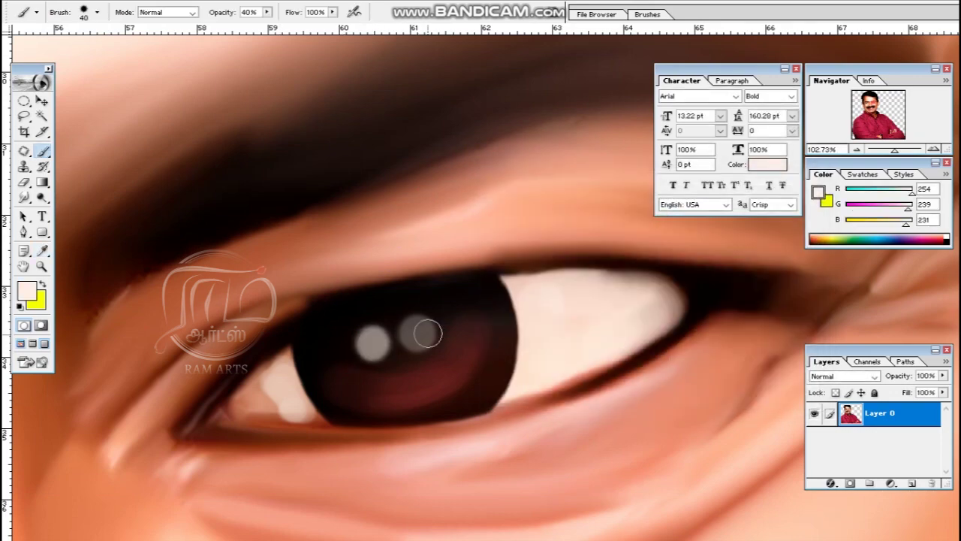
{"action": "left_click", "coordinate": [420, 331]}
{"action": "key", "text": "ctrl+z"}
- Add a faint pale glow beside the two round highlights on each iris
{"action": "key", "text": "ctrl+minus"}
{"action": "key", "text": "ctrl+minus"}
{"action": "key", "text": "ctrl+minus"}
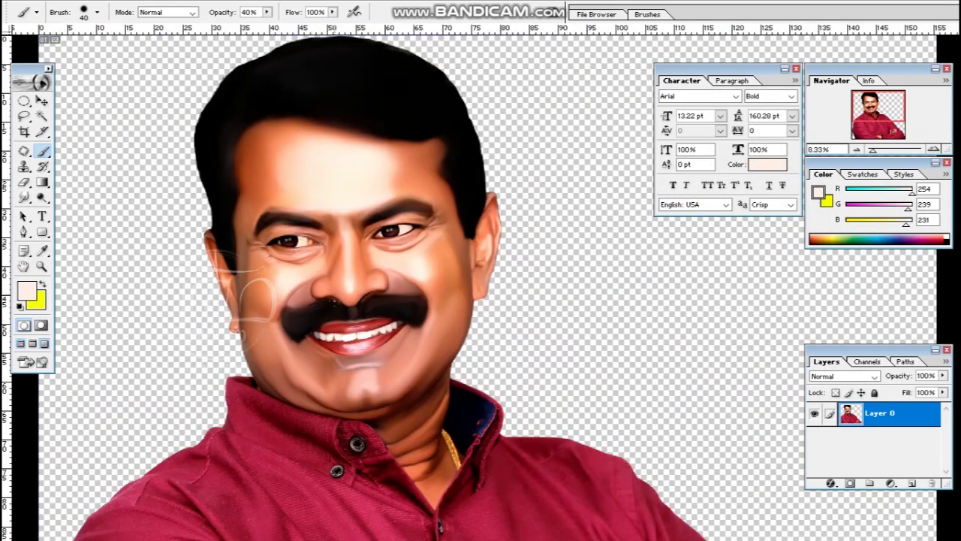
{"action": "left_click_drag", "start_coordinate": [267, 225], "coordinate": [347, 259]}
{"action": "scroll", "coordinate": [340, 300], "scroll_direction": "right", "scroll_amount": 10}
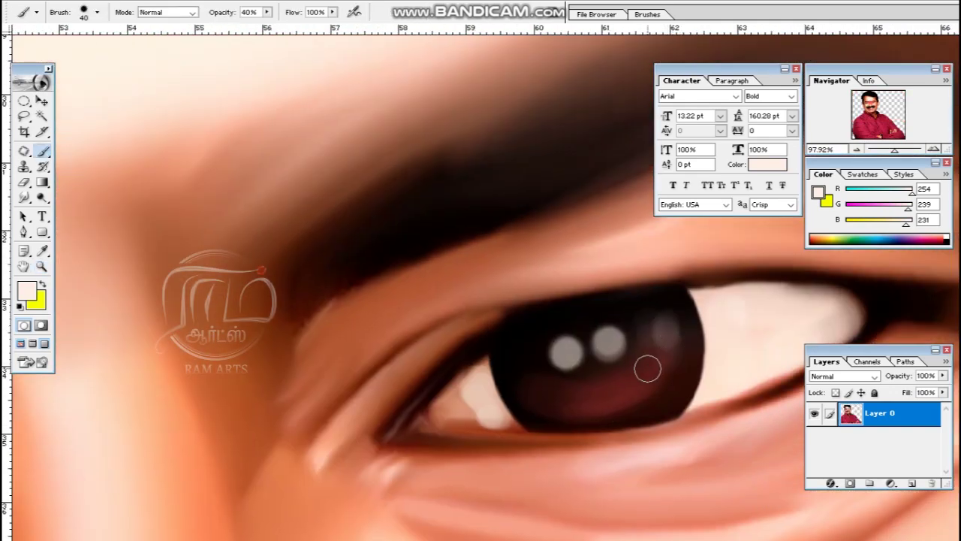
- Examine both repainted irises in the context of the whole face
{"action": "key", "text": "ctrl+minus"}
{"action": "key", "text": "ctrl+minus"}
{"action": "key", "text": "ctrl+minus"}
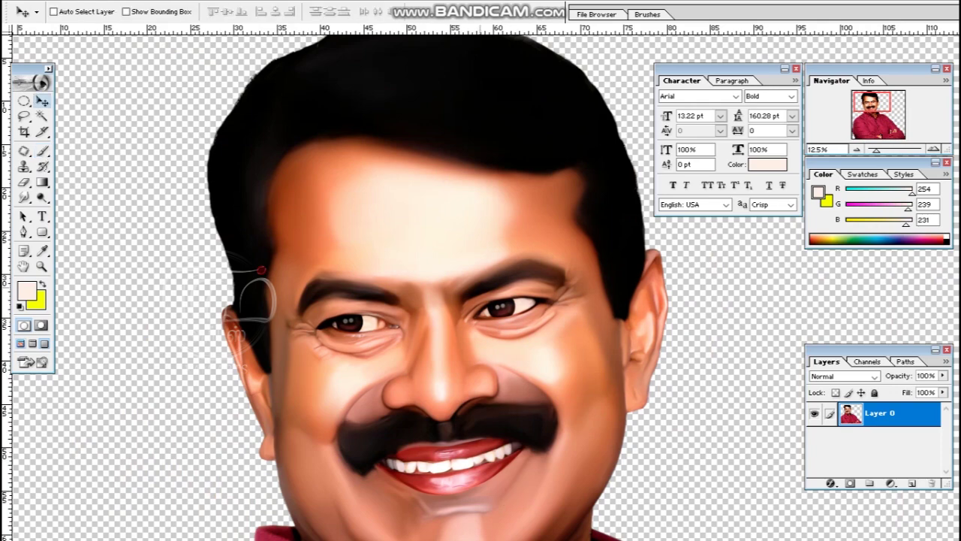
{"action": "key", "text": "z"}
{"action": "key", "text": "ctrl+minus"}
{"action": "key", "text": "ctrl+plus"}
{"action": "key", "text": "ctrl+plus"}
{"action": "key", "text": "ctrl+plus"}
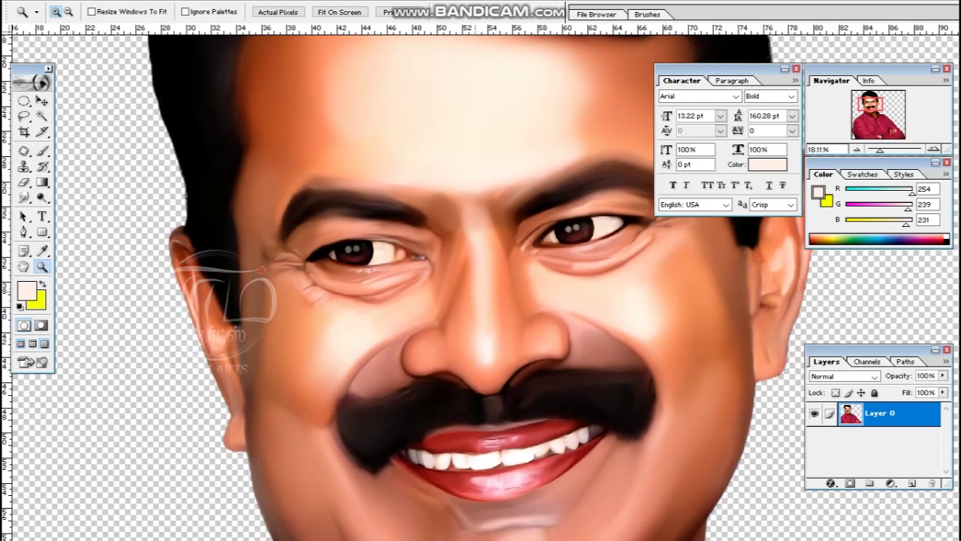
- Add a new layer above the portrait and switch to a full-screen view with the panels hidden
{"action": "key", "text": "ctrl+plus"}
{"action": "key", "text": "ctrl+plus"}
{"action": "key", "text": "ctrl+plus"}
{"action": "key", "text": "b"}
{"action": "key", "text": "ctrl+shift+n"}
{"action": "key", "text": "Return"}
{"action": "key", "text": "Tab"}
{"action": "key", "text": "f"}
{"action": "key", "text": "f"}
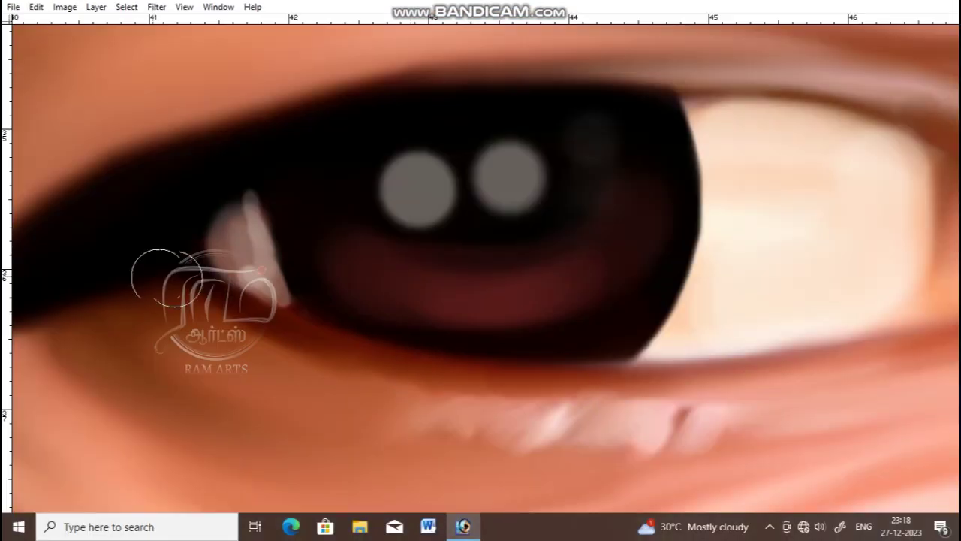
- Set the foreground colour to near-black RGB 7, 0, 0 and the brush to size 20
{"action": "key", "text": "Tab"}
{"action": "left_click", "coordinate": [26, 290]}
{"action": "key", "text": "bracketleft"}
{"action": "key", "text": "bracketleft"}
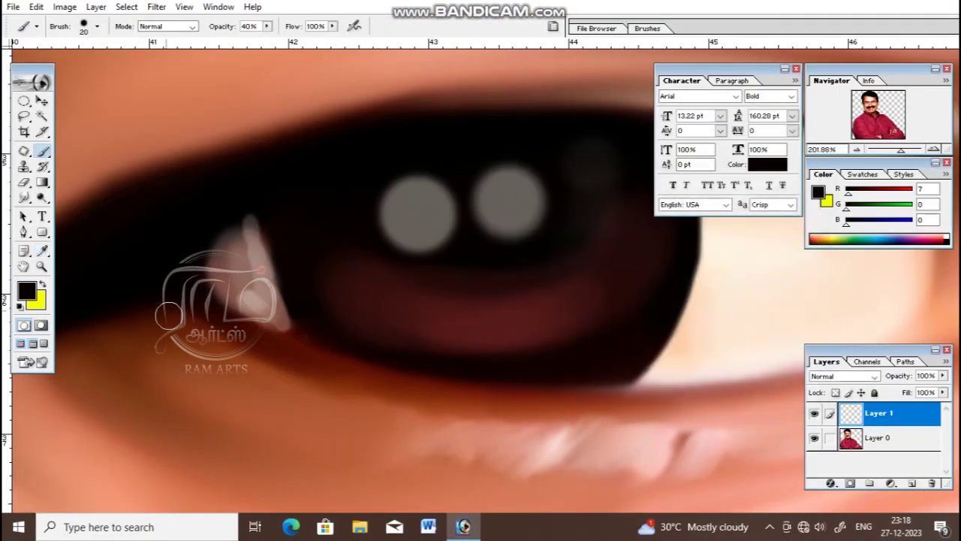
- Paint a dark line along the lower lid of the left-hand eye towards its inner corner
{"action": "scroll", "coordinate": [425, 380], "scroll_direction": "down", "scroll_amount": 3}
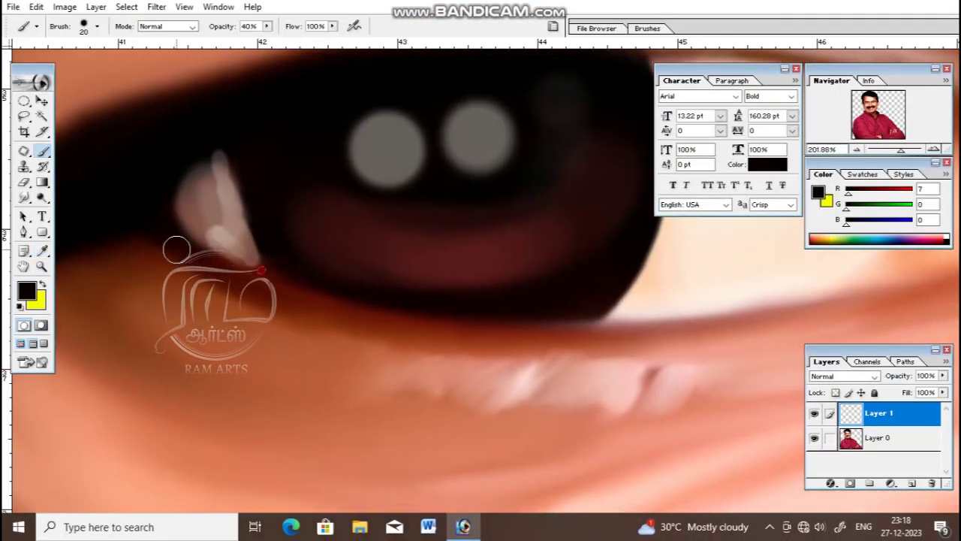
{"action": "key", "text": "Tab"}
{"action": "mouse_move", "coordinate": [443, 300]}
{"action": "left_mouse_down"}
{"action": "mouse_move", "coordinate": [863, 280]}
{"action": "mouse_move", "coordinate": [651, 328]}
{"action": "left_mouse_up"}
{"action": "left_click_drag", "start_coordinate": [571, 338], "coordinate": [477, 356]}
{"action": "mouse_move", "coordinate": [315, 316]}
{"action": "left_mouse_down"}
{"action": "mouse_move", "coordinate": [607, 328]}
{"action": "mouse_move", "coordinate": [938, 263]}
{"action": "left_mouse_up"}
{"action": "mouse_move", "coordinate": [569, 373]}
{"action": "left_mouse_down"}
{"action": "mouse_move", "coordinate": [831, 399]}
{"action": "mouse_move", "coordinate": [698, 470]}
{"action": "left_mouse_up"}
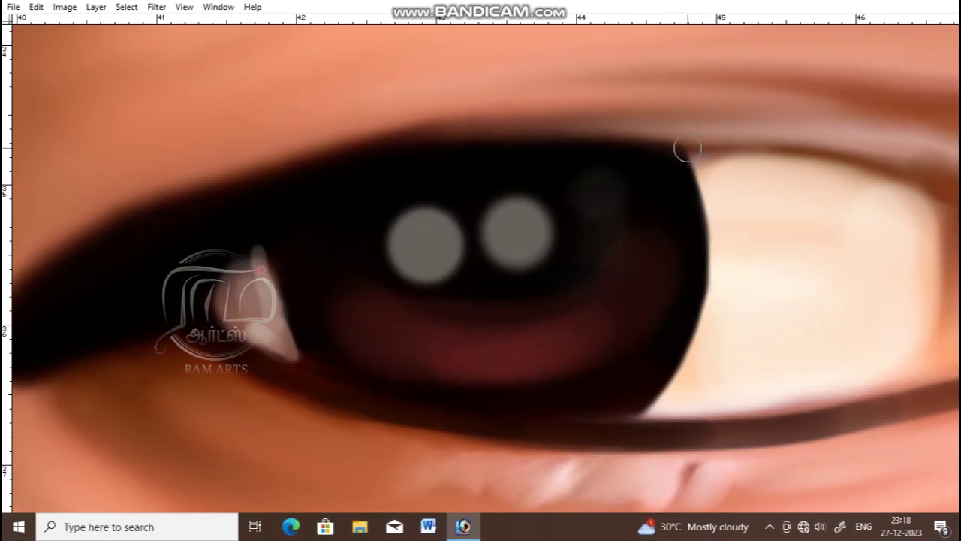
- Paint a dark line along the upper lid of the left-hand eye above the iris and the white
{"action": "left_click_drag", "start_coordinate": [660, 134], "coordinate": [348, 160]}
{"action": "mouse_move", "coordinate": [451, 143]}
{"action": "left_mouse_down"}
{"action": "mouse_move", "coordinate": [894, 154]}
{"action": "mouse_move", "coordinate": [729, 140]}
{"action": "left_mouse_up"}
{"action": "mouse_move", "coordinate": [515, 135]}
{"action": "left_mouse_down"}
{"action": "mouse_move", "coordinate": [692, 97]}
{"action": "mouse_move", "coordinate": [338, 230]}
{"action": "left_mouse_up"}
{"action": "left_click_drag", "start_coordinate": [499, 201], "coordinate": [830, 209]}
{"action": "left_click_drag", "start_coordinate": [525, 214], "coordinate": [782, 233]}
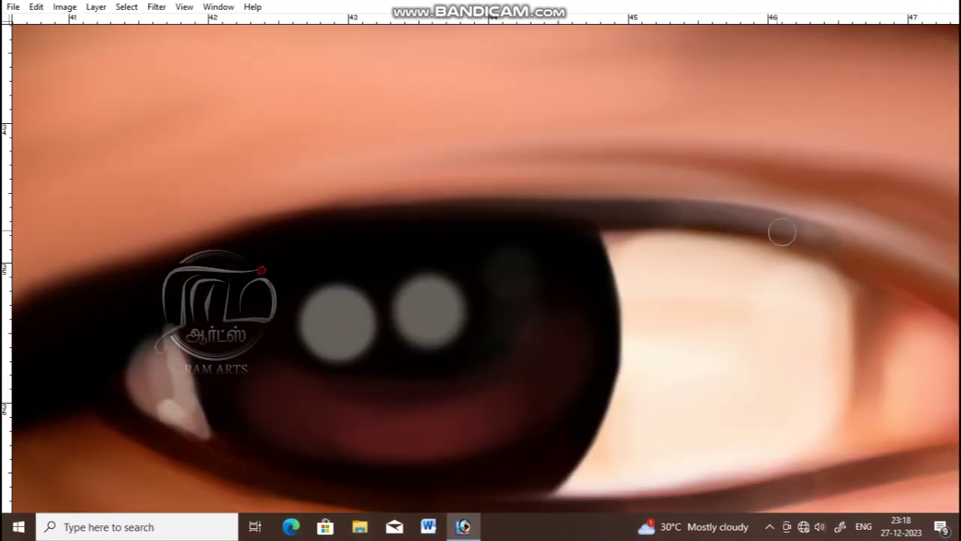
{"action": "left_click_drag", "start_coordinate": [343, 252], "coordinate": [440, 188]}
- Try to paint a dark line along the lower lid of the right-hand eye from the outer to the inner corner
{"action": "scroll", "coordinate": [606, 317], "scroll_direction": "down", "scroll_amount": 6}
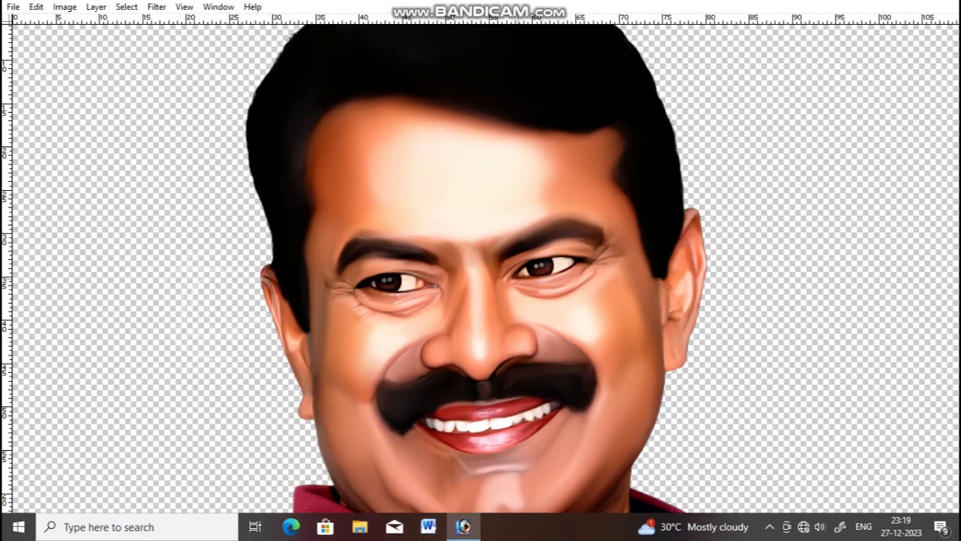
{"action": "scroll", "coordinate": [555, 226], "scroll_direction": "up", "scroll_amount": 6}
{"action": "mouse_move", "coordinate": [809, 215]}
{"action": "left_mouse_down"}
{"action": "mouse_move", "coordinate": [707, 197]}
{"action": "mouse_move", "coordinate": [673, 202]}
{"action": "left_mouse_up"}
{"action": "mouse_move", "coordinate": [746, 223]}
{"action": "left_mouse_down"}
{"action": "mouse_move", "coordinate": [568, 281]}
{"action": "mouse_move", "coordinate": [226, 311]}
{"action": "left_mouse_up"}
{"action": "mouse_move", "coordinate": [625, 267]}
{"action": "left_mouse_down"}
{"action": "mouse_move", "coordinate": [248, 316]}
{"action": "mouse_move", "coordinate": [692, 210]}
{"action": "mouse_move", "coordinate": [266, 328]}
{"action": "mouse_move", "coordinate": [505, 307]}
{"action": "mouse_move", "coordinate": [157, 307]}
{"action": "left_mouse_up"}
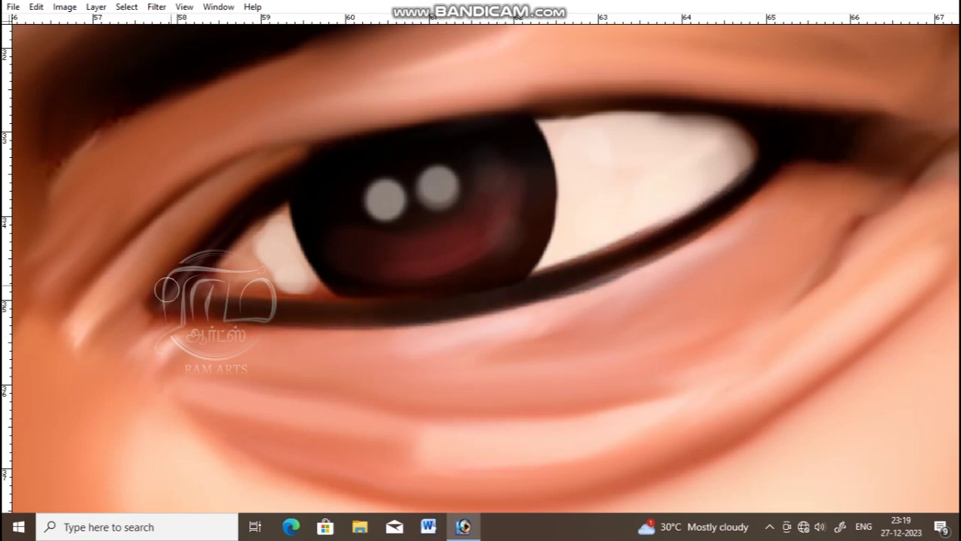
{"action": "mouse_move", "coordinate": [668, 105]}
{"action": "left_mouse_down"}
{"action": "mouse_move", "coordinate": [391, 116]}
{"action": "mouse_move", "coordinate": [203, 250]}
{"action": "mouse_move", "coordinate": [557, 105]}
{"action": "mouse_move", "coordinate": [776, 117]}
{"action": "mouse_move", "coordinate": [571, 113]}
{"action": "left_mouse_up"}
- Repaint the dark lines along the upper and lower lids of the right-hand eye up to its outer corner
{"action": "key", "text": "ctrl+0"}
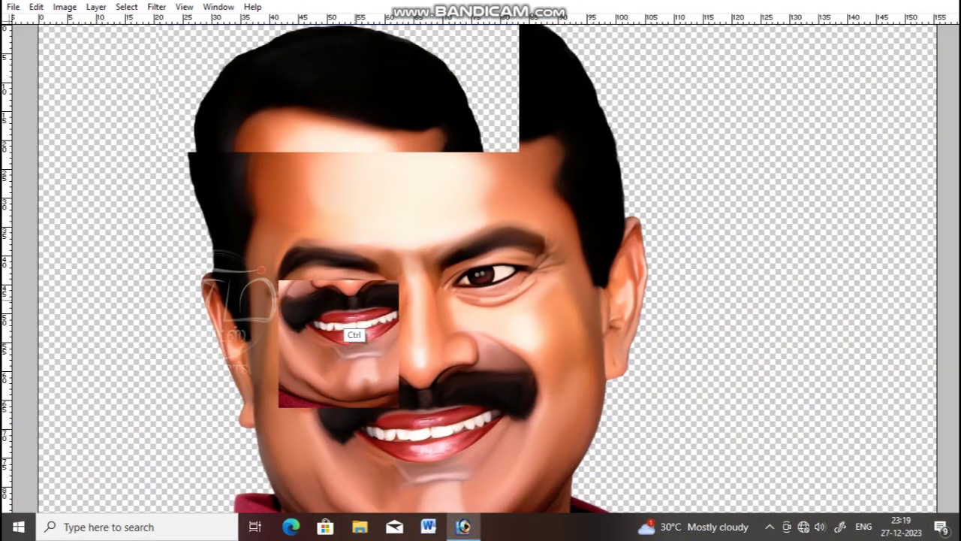
{"action": "key", "text": "ctrl+minus"}
{"action": "key", "text": "Tab"}
{"action": "key", "text": "Tab"}
{"action": "key", "text": "ctrl+alt+0"}
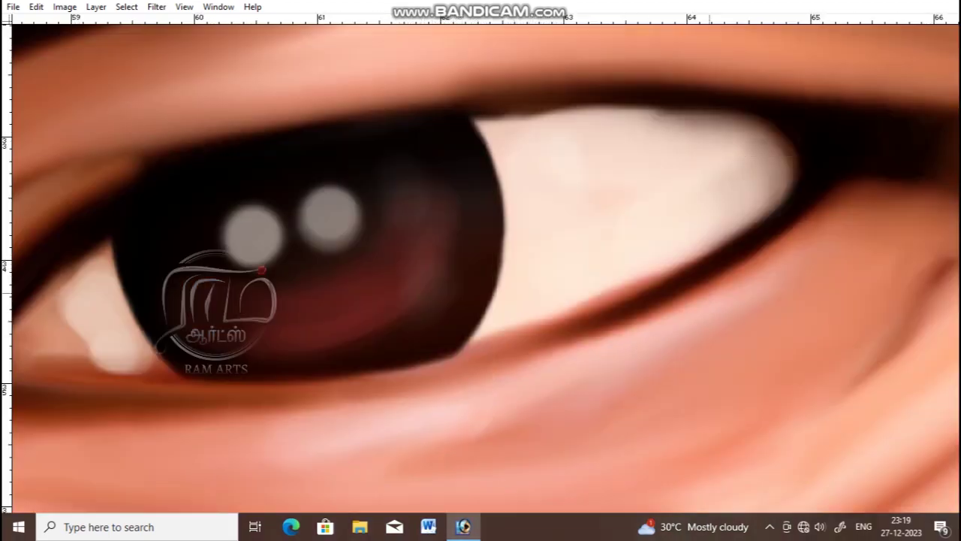
{"action": "key", "text": "ctrl+plus"}
{"action": "key", "text": "ctrl+plus"}
{"action": "mouse_move", "coordinate": [805, 205]}
{"action": "left_mouse_down"}
{"action": "mouse_move", "coordinate": [839, 138]}
{"action": "mouse_move", "coordinate": [920, 144]}
{"action": "mouse_move", "coordinate": [952, 208]}
{"action": "left_mouse_up"}
{"action": "key", "text": "ctrl+minus"}
{"action": "key", "text": "ctrl+minus"}
{"action": "key", "text": "ctrl+minus"}
{"action": "key", "text": "ctrl+minus"}
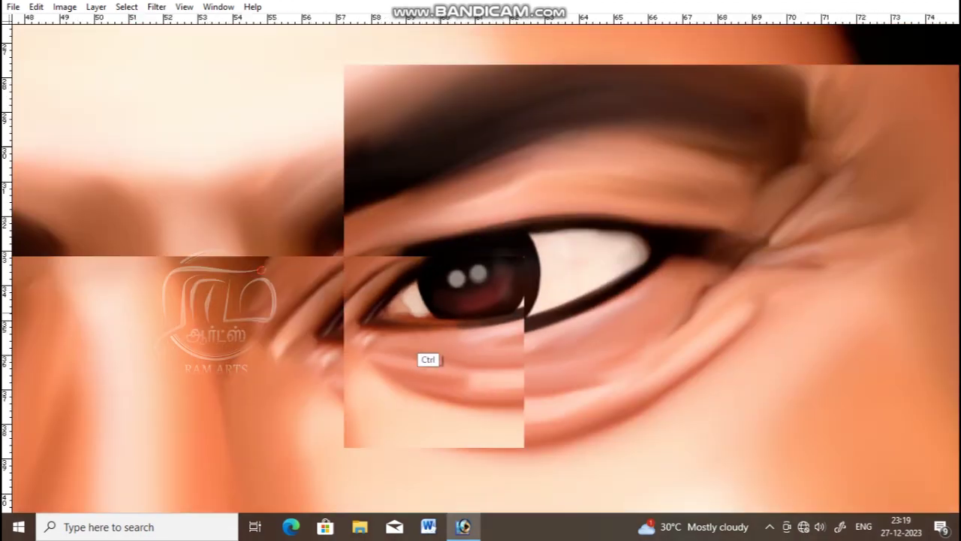
- Set the foreground colour to pure white FFFFFF
{"action": "key", "text": "ctrl+plus"}
{"action": "key", "text": "ctrl+plus"}
{"action": "key", "text": "ctrl+plus"}
{"action": "key", "text": "ctrl+plus"}
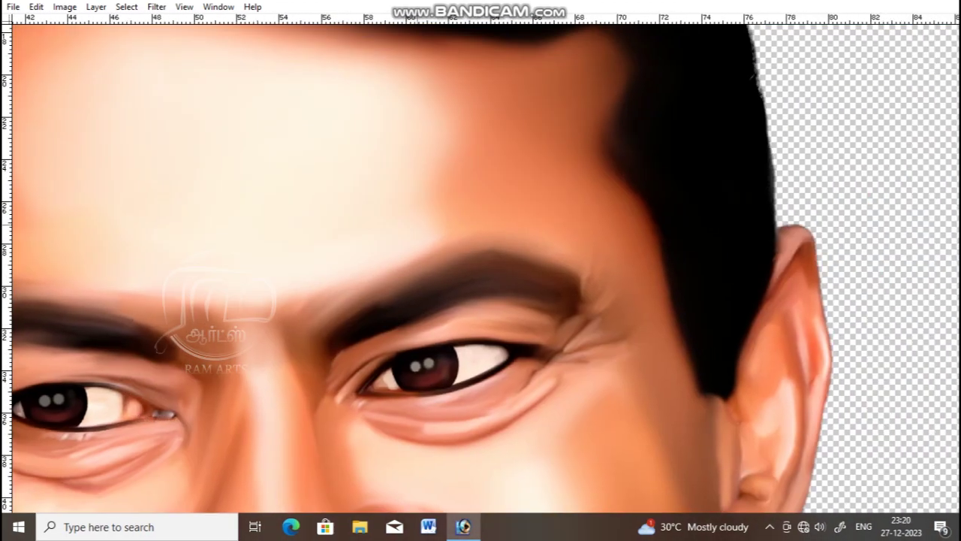
{"action": "key", "text": "Tab"}
{"action": "left_click", "coordinate": [27, 290]}
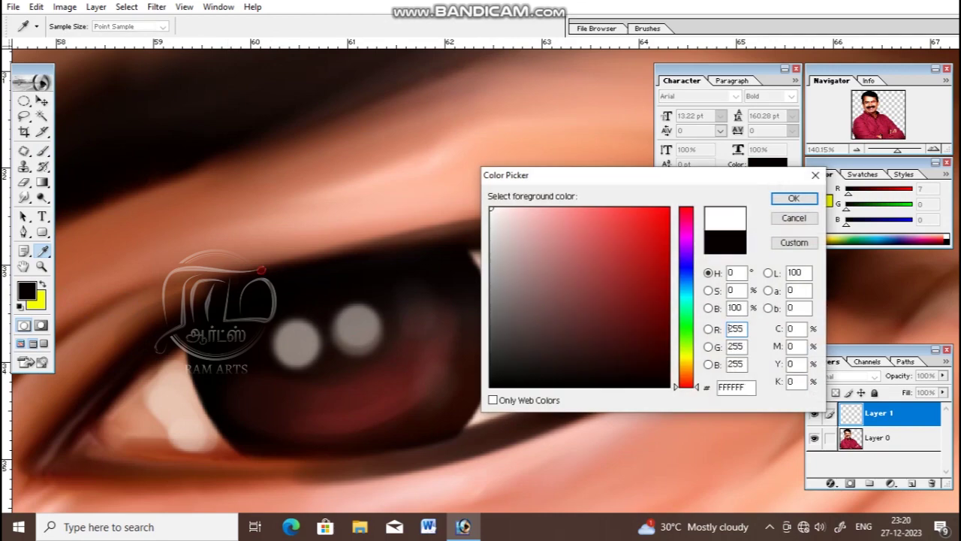
{"action": "left_click", "coordinate": [793, 195]}
- Paint a white highlight over the outer edge of the right-hand iris with the size 40 brush
{"action": "key", "text": "bracketleft"}
{"action": "left_click_drag", "start_coordinate": [460, 343], "coordinate": [479, 328]}
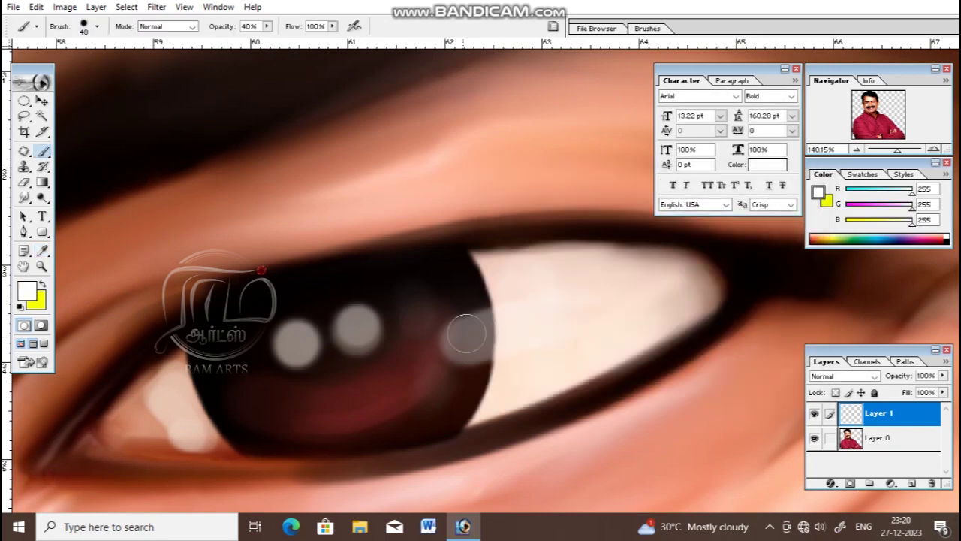
{"action": "left_click", "coordinate": [467, 333]}
{"action": "left_click", "coordinate": [467, 332]}
{"action": "key", "text": "ctrl+minus"}
{"action": "key", "text": "ctrl+minus"}
{"action": "key", "text": "ctrl+minus"}
{"action": "key", "text": "ctrl+minus"}
{"action": "key", "text": "ctrl+minus"}
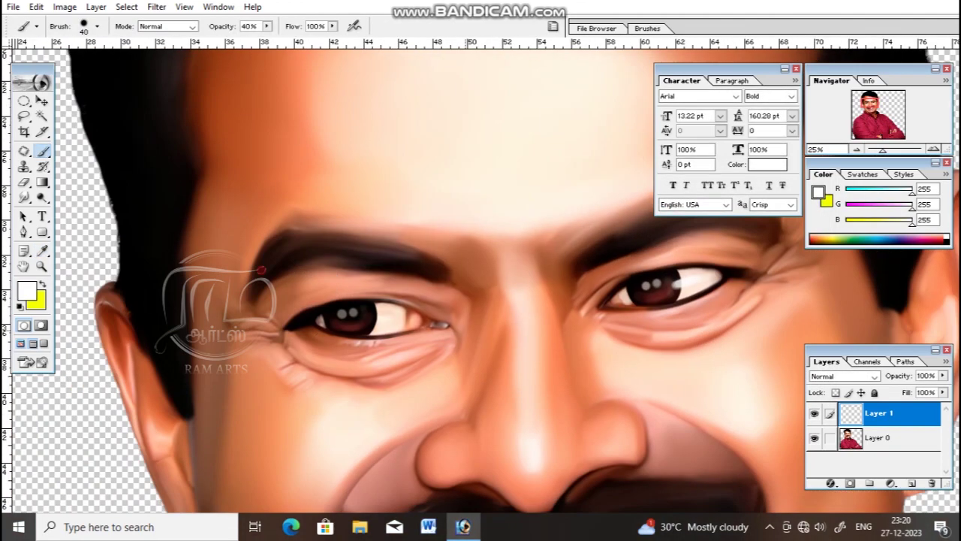
- Paint a horizontal white highlight from the left-hand iris across into the white of the eye
{"action": "left_click_drag", "start_coordinate": [278, 279], "coordinate": [462, 370]}
{"action": "left_click_drag", "start_coordinate": [465, 250], "coordinate": [530, 248]}
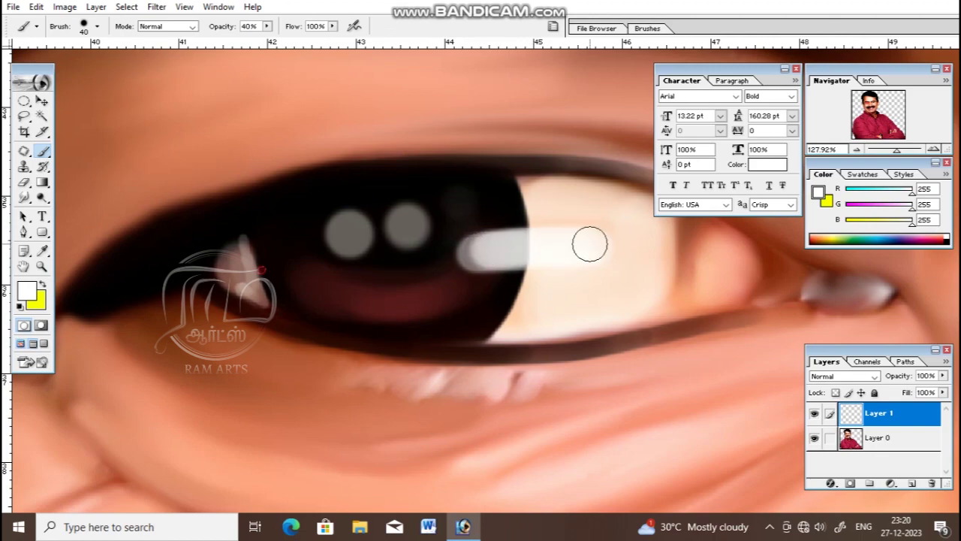
{"action": "key", "text": "ctrl+minus"}
{"action": "key", "text": "ctrl+minus"}
{"action": "key", "text": "ctrl+minus"}
{"action": "key", "text": "ctrl+minus"}
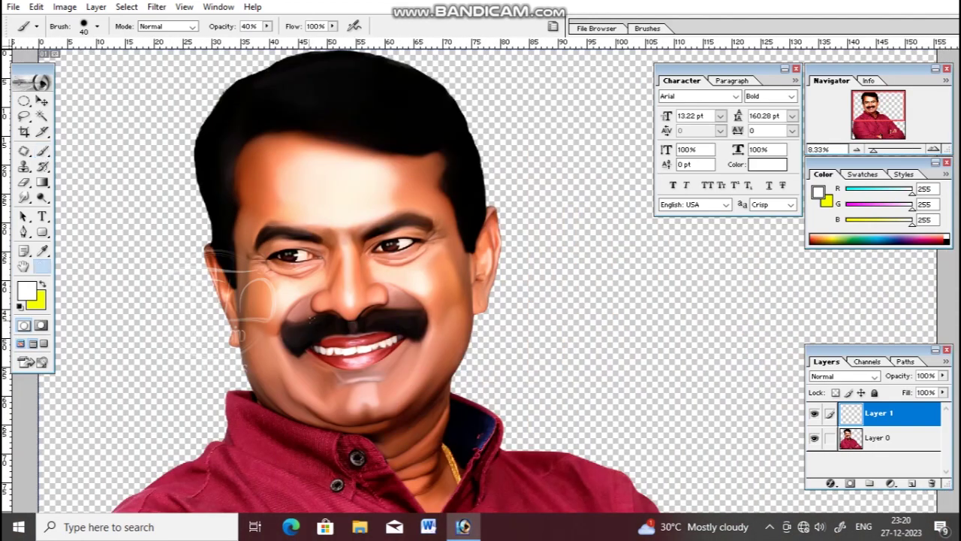
- Examine the new eye highlights in the whole portrait and close up on the face
{"action": "key", "text": "ctrl+minus"}
{"action": "key", "text": "ctrl+minus"}
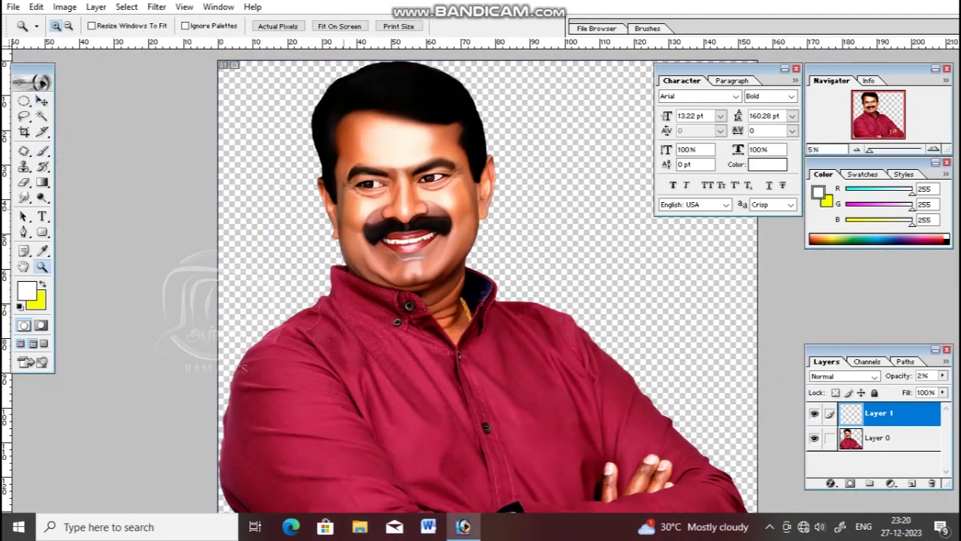
{"action": "left_click_drag", "start_coordinate": [315, 159], "coordinate": [396, 195]}
{"action": "key", "text": "ctrl+minus"}
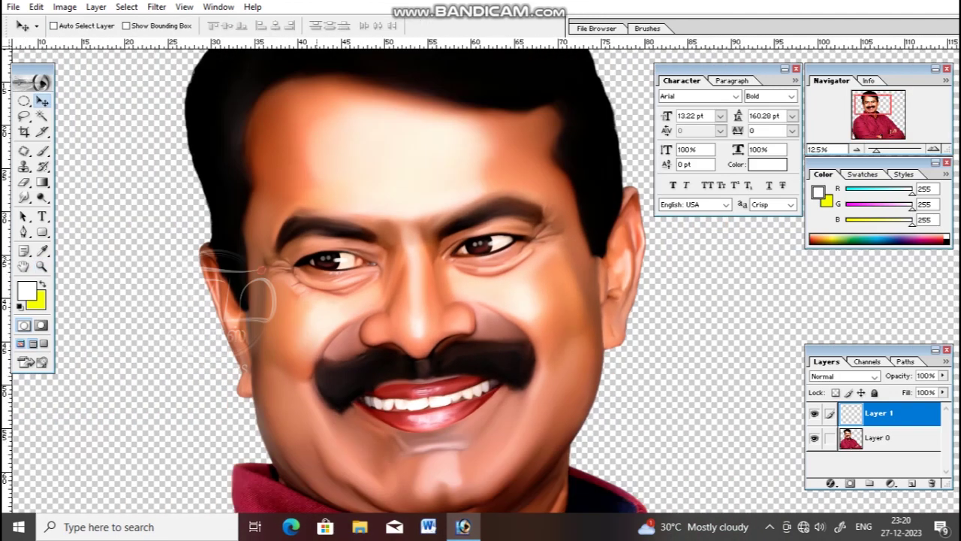
{"action": "key", "text": "ctrl+plus"}
{"action": "key", "text": "ctrl+plus"}
{"action": "key", "text": "ctrl+plus"}
{"action": "key", "text": "ctrl+plus"}
{"action": "key", "text": "ctrl+plus"}
{"action": "key", "text": "b"}
{"action": "key", "text": "ctrl+minus"}
{"action": "key", "text": "ctrl+minus"}
{"action": "key", "text": "ctrl+minus"}
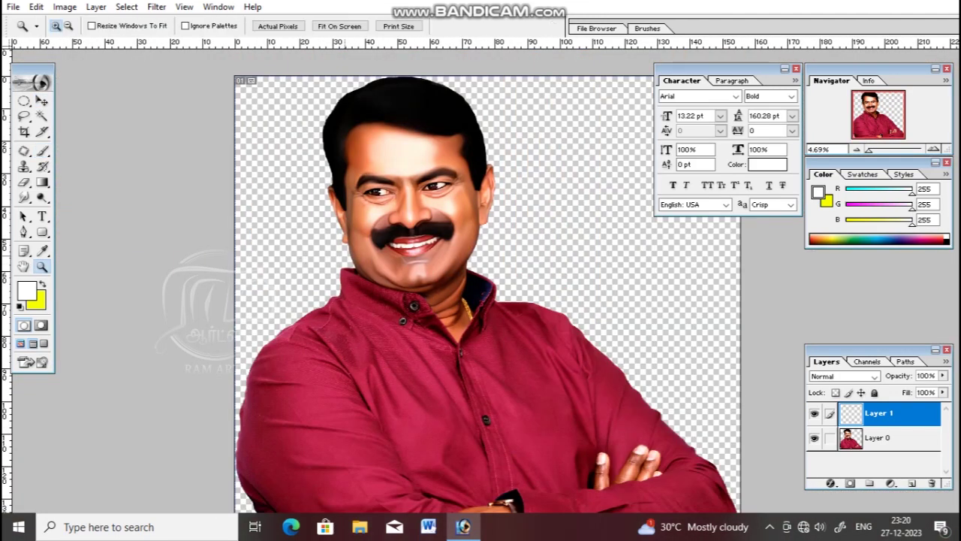
- Sample the dark brown RGB 66, 15, 3 and darken the outline of the left-hand nostril wing with the size 30 brush
{"action": "key", "text": "ctrl+plus"}
{"action": "key", "text": "ctrl+plus"}
{"action": "key", "text": "ctrl+plus"}
{"action": "key", "text": "ctrl+plus"}
{"action": "key", "text": "b"}
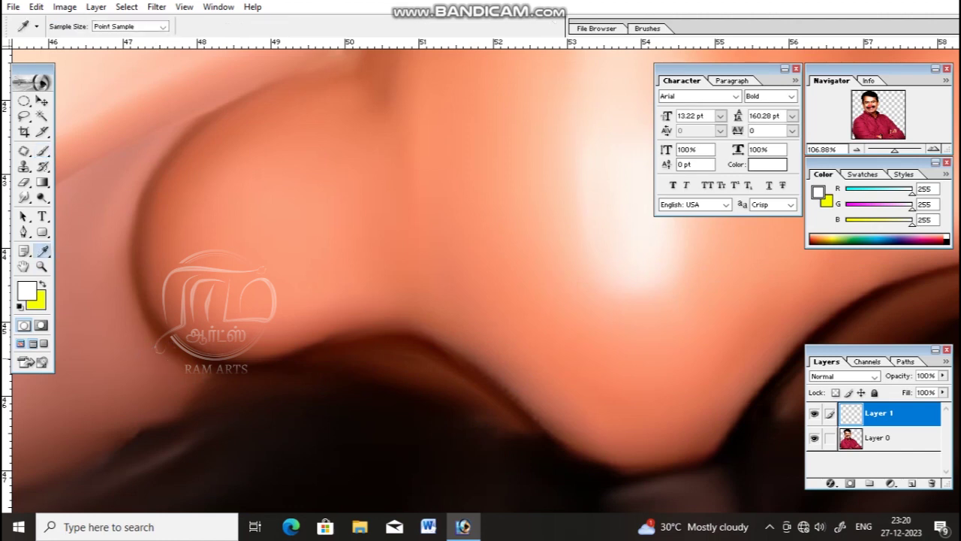
{"action": "left_click", "coordinate": [150, 361], "text": "alt"}
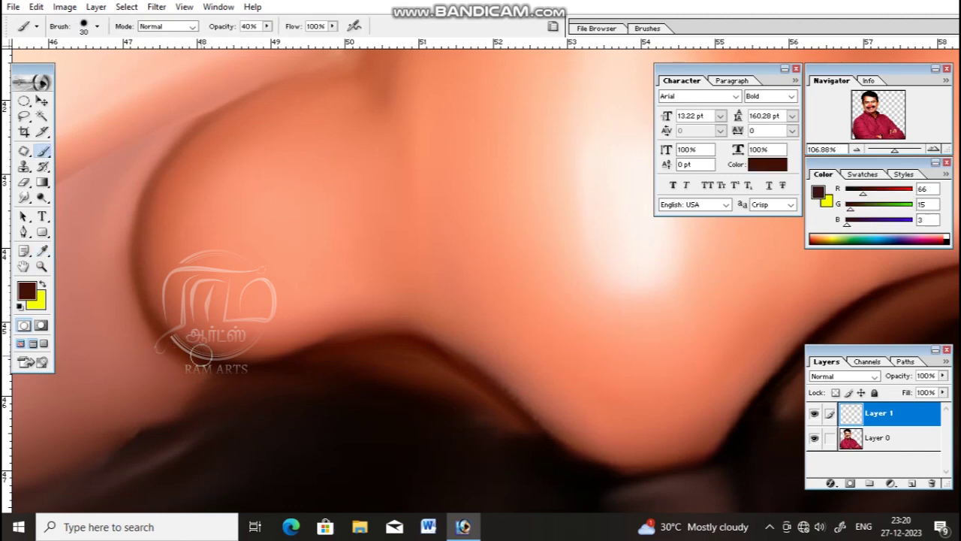
{"action": "left_click_drag", "start_coordinate": [160, 309], "coordinate": [197, 377]}
- Darken the outer edge of the right-hand nostril wing with the same dark brown and size 30 brush
{"action": "key", "text": "ctrl+0"}
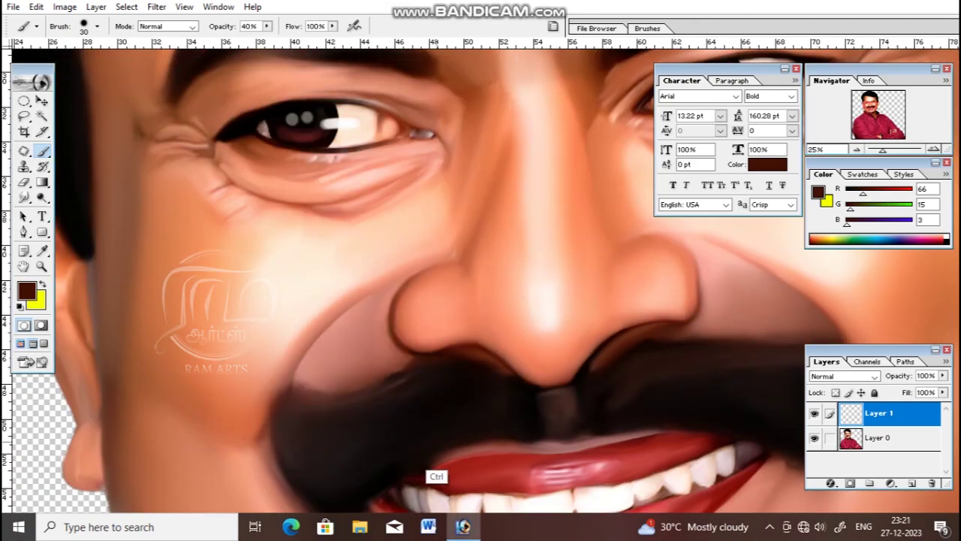
{"action": "key", "text": "ctrl+plus"}
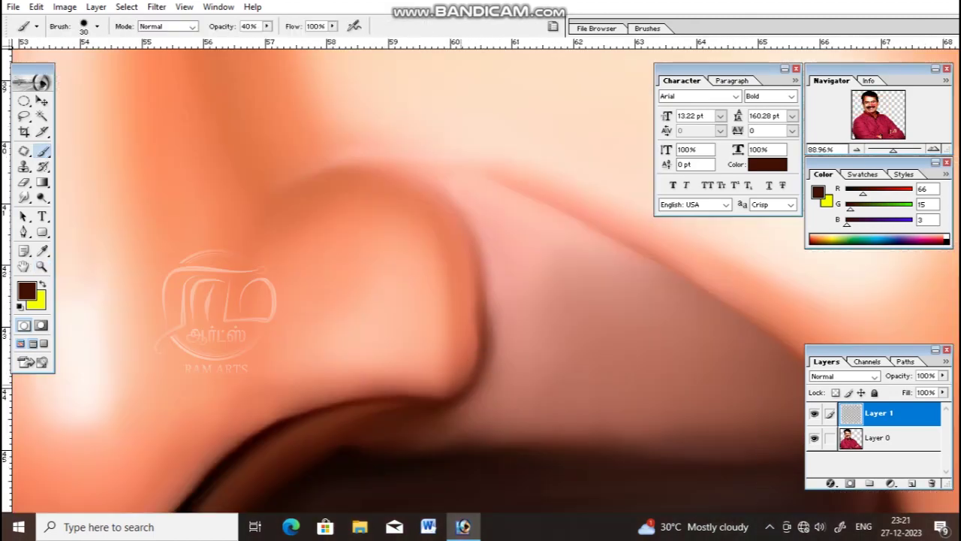
{"action": "mouse_move", "coordinate": [475, 365]}
{"action": "left_mouse_down"}
{"action": "mouse_move", "coordinate": [468, 382]}
{"action": "mouse_move", "coordinate": [468, 230]}
{"action": "mouse_move", "coordinate": [492, 302]}
{"action": "mouse_move", "coordinate": [481, 294]}
{"action": "left_mouse_up"}
{"action": "left_click_drag", "start_coordinate": [417, 279], "coordinate": [429, 354]}
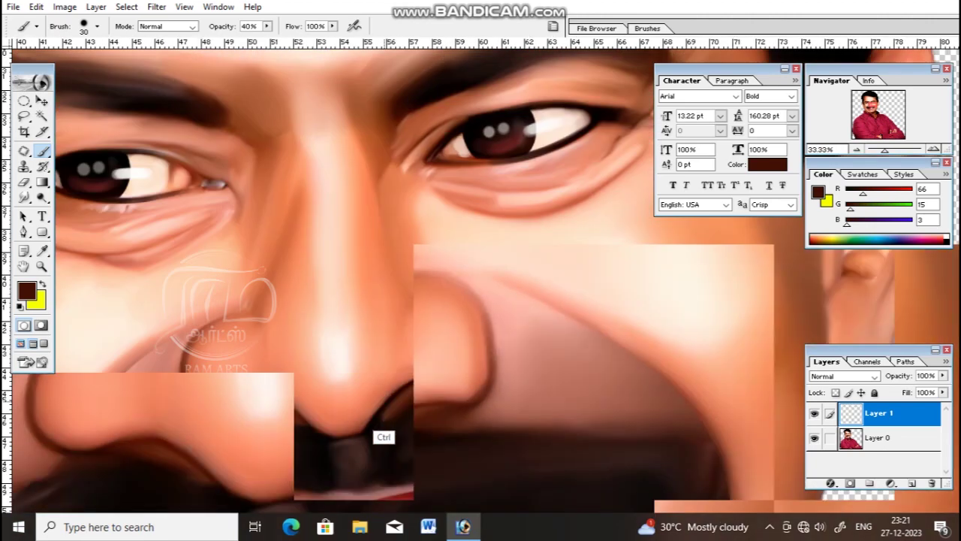
- Set the foreground colour to light pink RGB 248, 202, 188 and paint soft highlights on the nostril wings with the size 80 brush
{"action": "key", "text": "ctrl+minus"}
{"action": "key", "text": "ctrl+minus"}
{"action": "key", "text": "ctrl+minus"}
{"action": "key", "text": "ctrl+minus"}
{"action": "key", "text": "ctrl+minus"}
{"action": "key", "text": "ctrl+space"}
{"action": "left_click_drag", "start_coordinate": [336, 284], "coordinate": [619, 430]}
{"action": "left_click", "coordinate": [43, 250]}
{"action": "left_click", "coordinate": [26, 291]}
{"action": "left_click", "coordinate": [592, 215]}
{"action": "left_click", "coordinate": [534, 212]}
{"action": "key", "text": "Return"}
{"action": "key", "text": "b"}
{"action": "scroll", "coordinate": [278, 299], "scroll_direction": "up", "scroll_amount": 3}
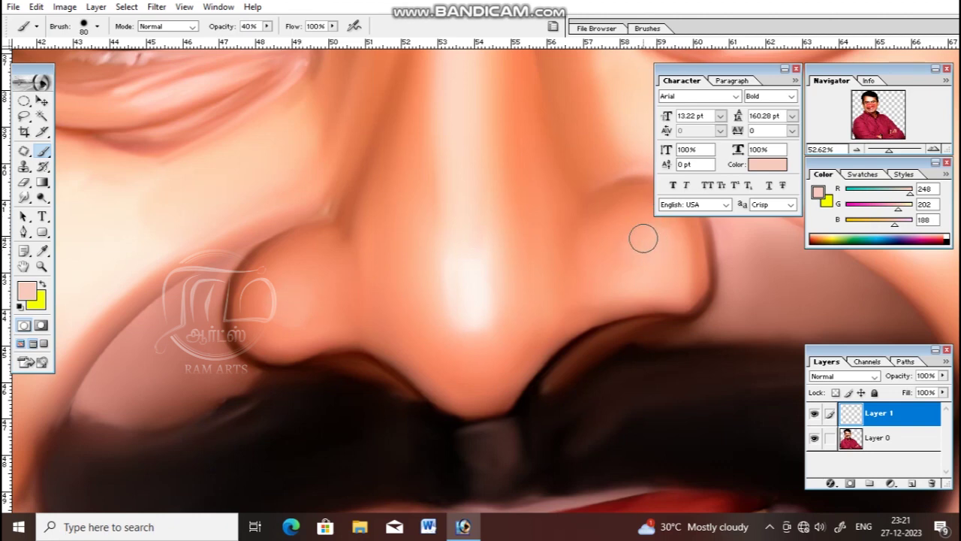
- Lighten the foreground colour to RGB 251, 236, 231 and brighten the centres of the nostril wing highlights with the size 70 brush
{"action": "key", "text": "ctrl+minus"}
{"action": "key", "text": "i"}
{"action": "left_click", "coordinate": [26, 290]}
{"action": "left_click", "coordinate": [504, 211]}
{"action": "key", "text": "Return"}
{"action": "key", "text": "b"}
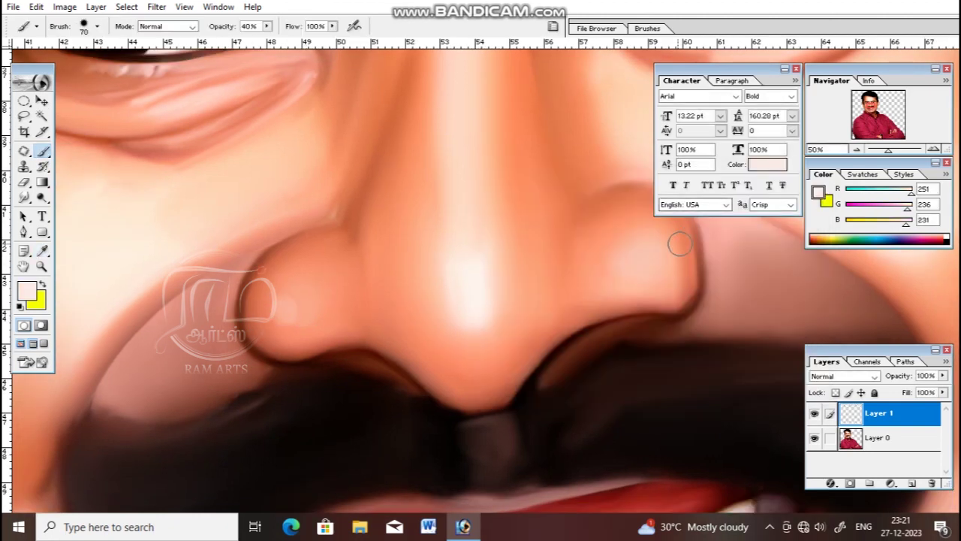
{"action": "key", "text": "ctrl+minus"}
{"action": "key", "text": "ctrl+minus"}
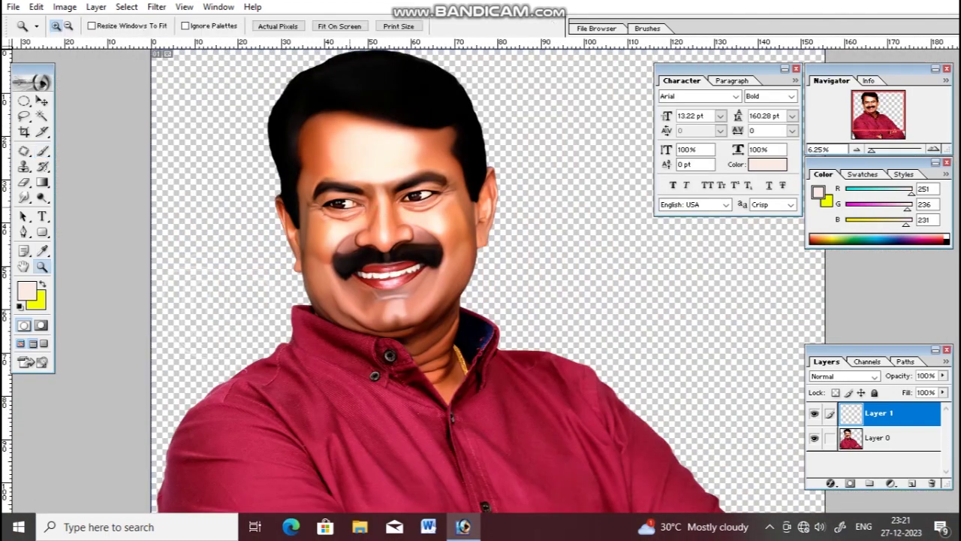
- Apply a filter to the painted layer, Layer 1, while viewing the nose highlights close up
{"action": "left_click_drag", "start_coordinate": [300, 173], "coordinate": [556, 323]}
{"action": "left_click", "coordinate": [156, 7]}
{"action": "mouse_move", "coordinate": [183, 109]}
{"action": "left_click", "coordinate": [382, 140]}
{"action": "key", "text": "Return"}
{"action": "key", "text": "ctrl+minus"}
{"action": "key", "text": "ctrl+minus"}
- Paint near-white highlights in RGB 255, 250, 247 on both cheeks with the size 300 brush at 40% opacity
{"action": "left_click_drag", "start_coordinate": [220, 230], "coordinate": [575, 410]}
{"action": "left_click", "coordinate": [26, 290]}
{"action": "left_click", "coordinate": [494, 208]}
{"action": "key", "text": "Return"}
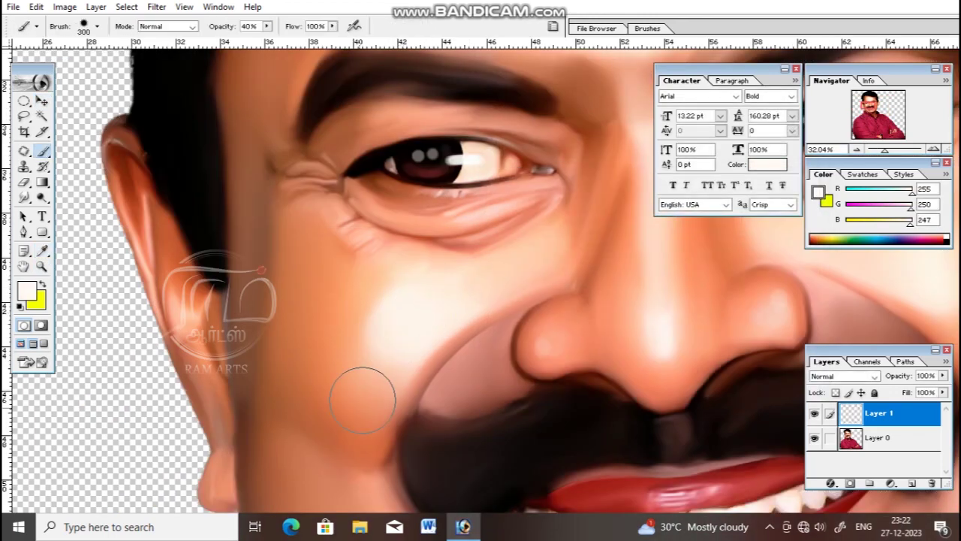
{"action": "key", "text": "ctrl+minus"}
{"action": "left_click_drag", "start_coordinate": [323, 277], "coordinate": [458, 360]}
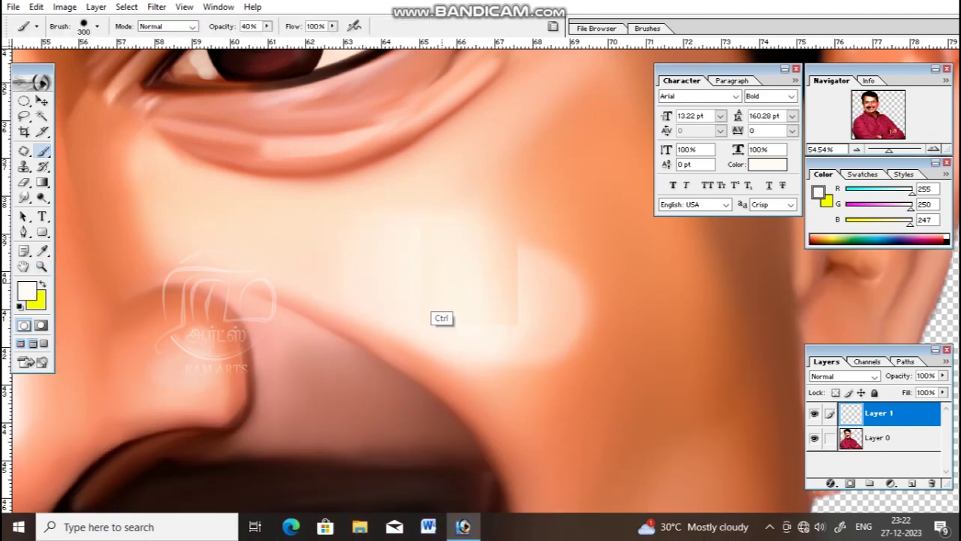
- Set the foreground colour to the near-black brown RGB 22, 8, 5 for painting the left-hand eyebrow
{"action": "key", "text": "ctrl+minus"}
{"action": "key", "text": "ctrl+minus"}
{"action": "key", "text": "ctrl+minus"}
{"action": "key", "text": "ctrl+minus"}
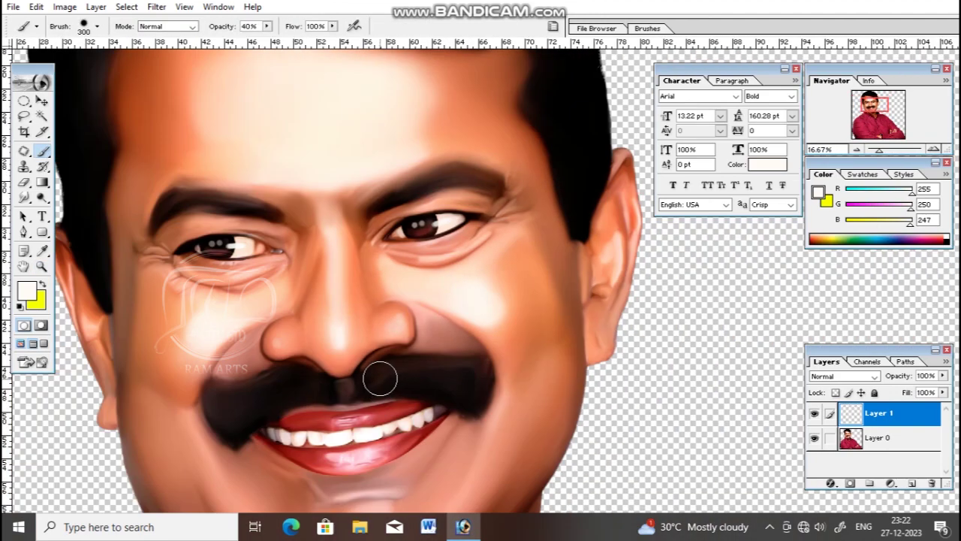
{"action": "key", "text": "ctrl+minus"}
{"action": "key", "text": "z"}
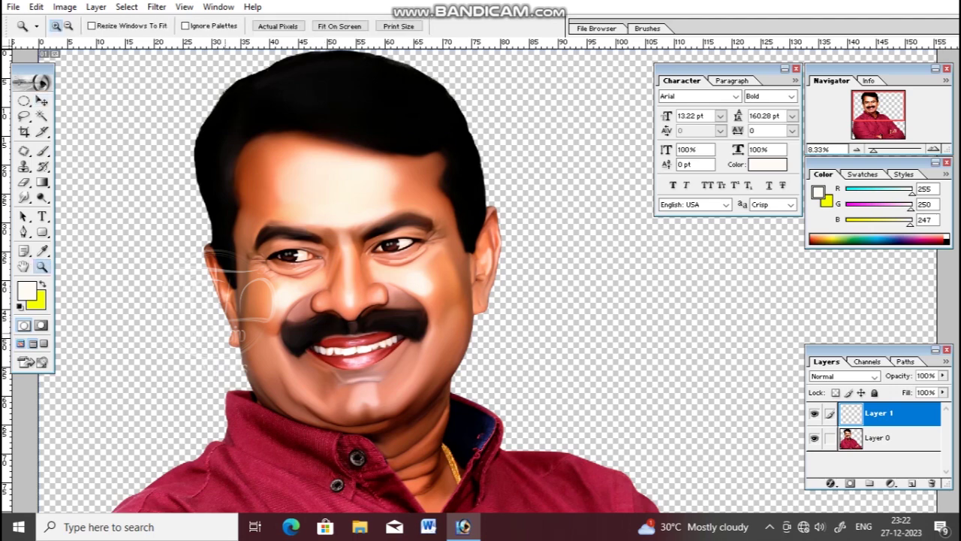
{"action": "key", "text": "ctrl+minus"}
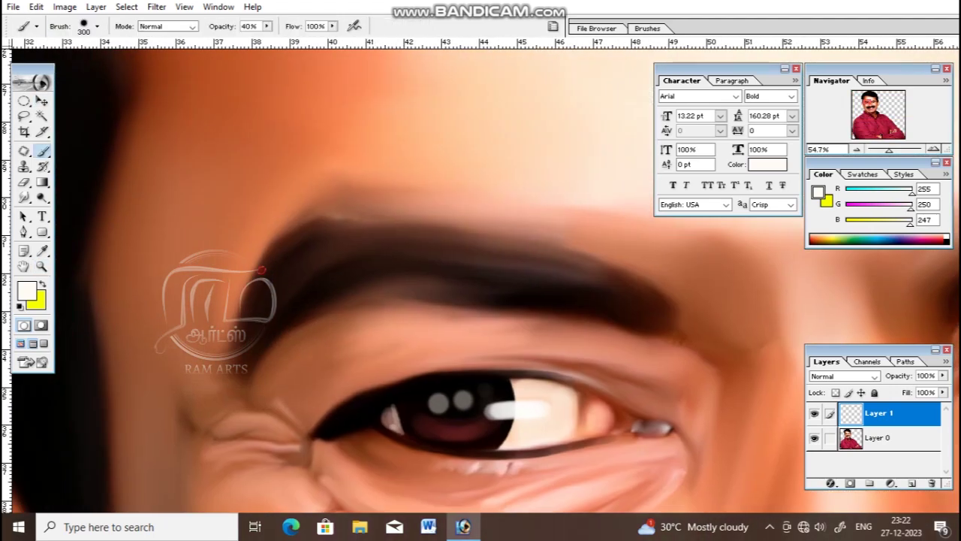
{"action": "left_click", "coordinate": [27, 290]}
{"action": "left_click", "coordinate": [262, 268]}
{"action": "key", "text": "Return"}
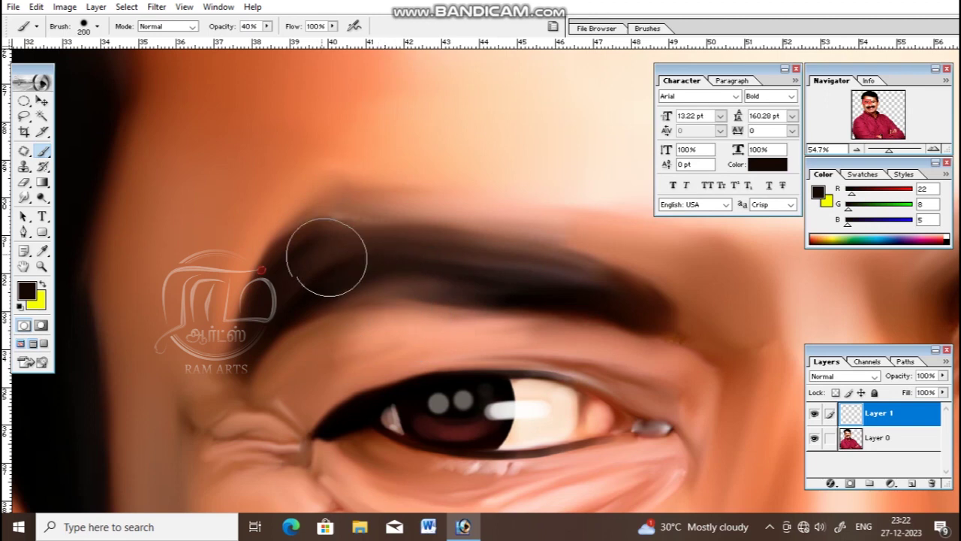
- Enable Shape Dynamics with pen pressure size control for the brush and reduce its size to 40
{"action": "key", "text": "F5"}
{"action": "left_click", "coordinate": [673, 75]}
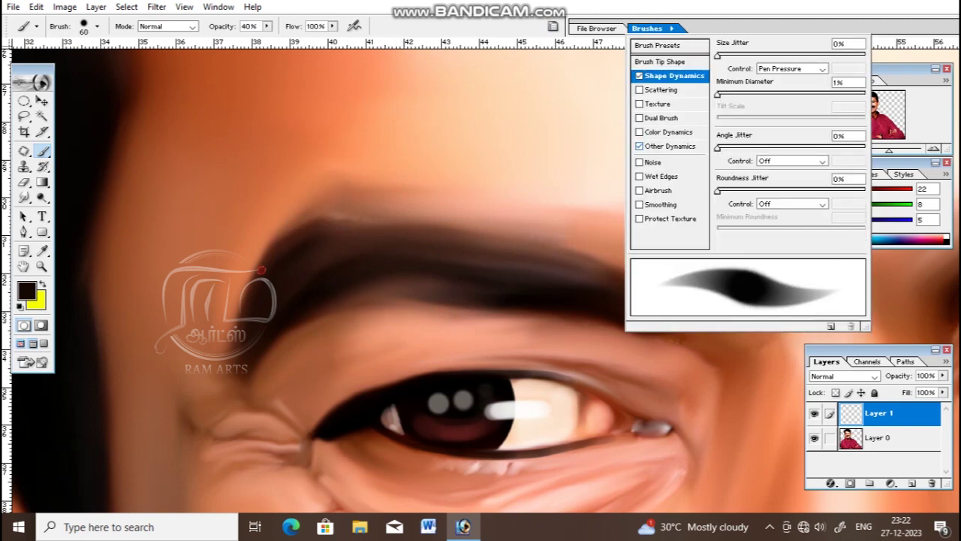
{"action": "key", "text": "bracketleft"}
{"action": "key", "text": "F5"}
- Paint tapered hair strokes rising along the outer end of the left-hand eyebrow
{"action": "key", "text": "ctrl+plus"}
{"action": "key", "text": "ctrl+plus"}
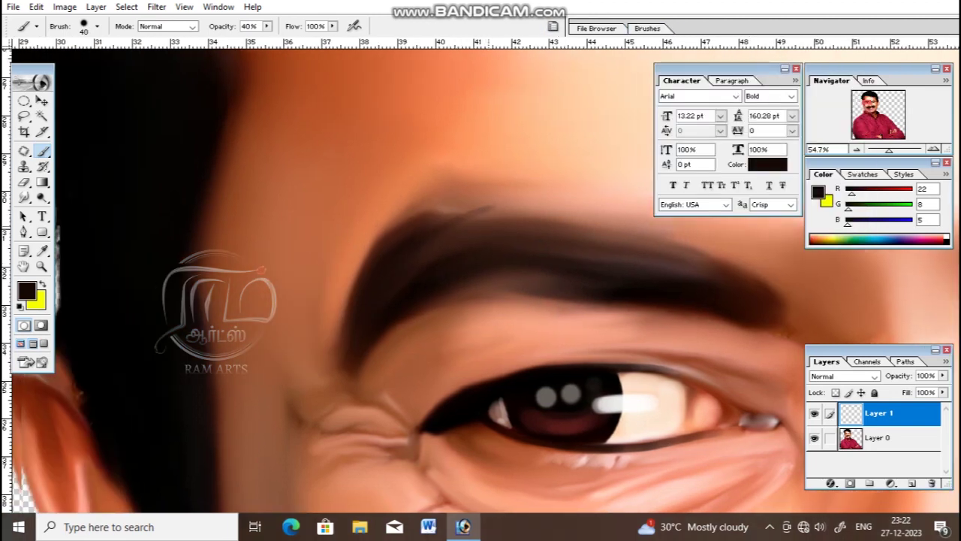
{"action": "key", "text": "Tab"}
{"action": "left_click_drag", "start_coordinate": [405, 225], "coordinate": [533, 161]}
{"action": "left_click_drag", "start_coordinate": [379, 217], "coordinate": [462, 166]}
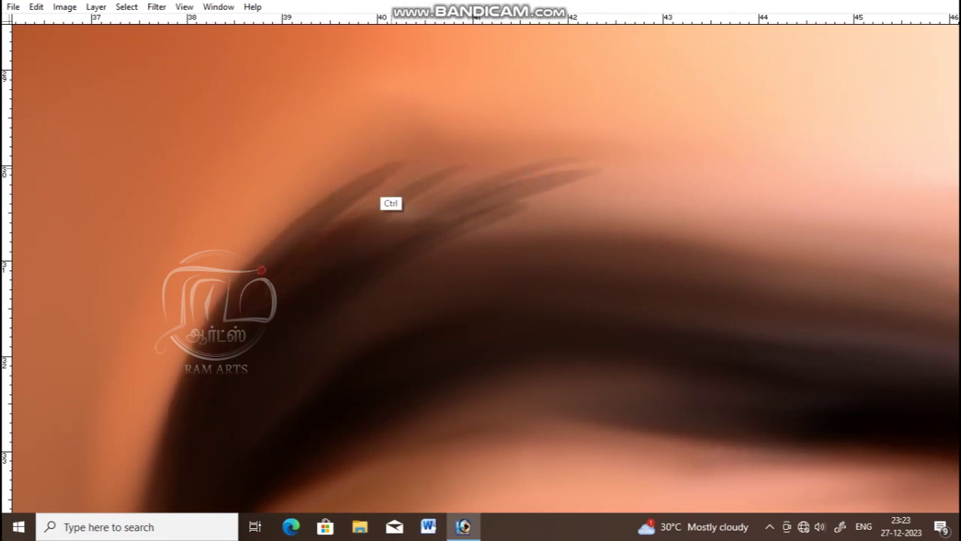
{"action": "left_click_drag", "start_coordinate": [202, 416], "coordinate": [318, 236]}
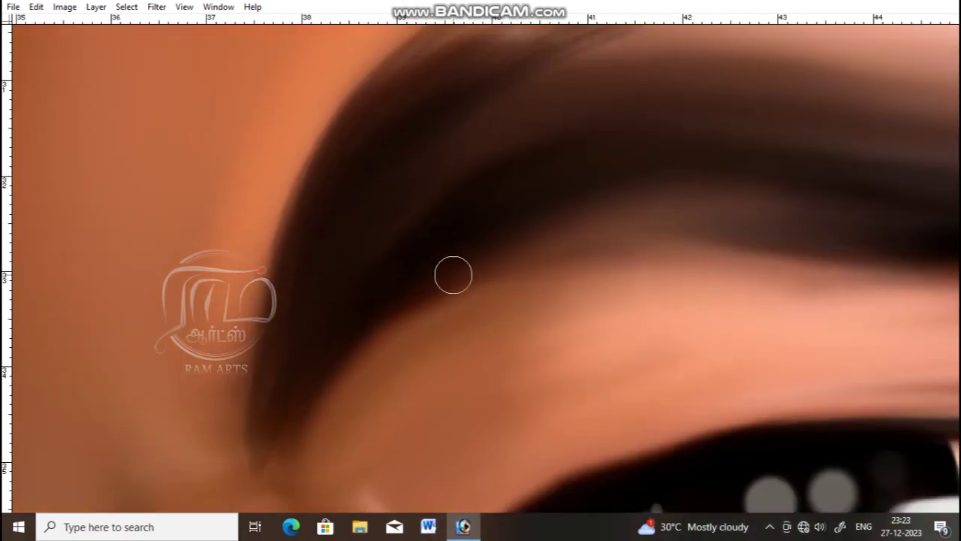
- Paint curved hair strokes along the lower edge and through the middle of the left-hand eyebrow
{"action": "scroll", "coordinate": [588, 233], "scroll_direction": "right", "scroll_amount": 3}
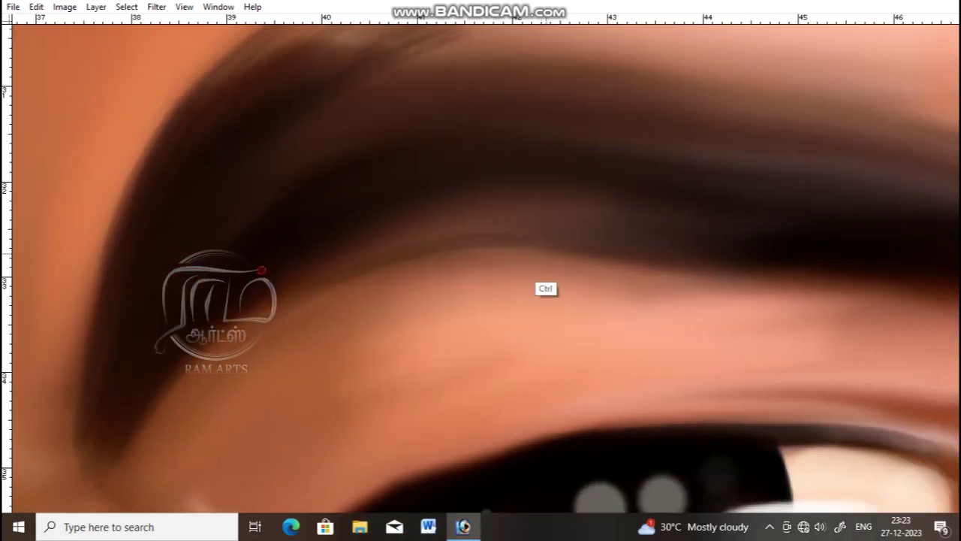
{"action": "left_click_drag", "start_coordinate": [555, 232], "coordinate": [361, 237]}
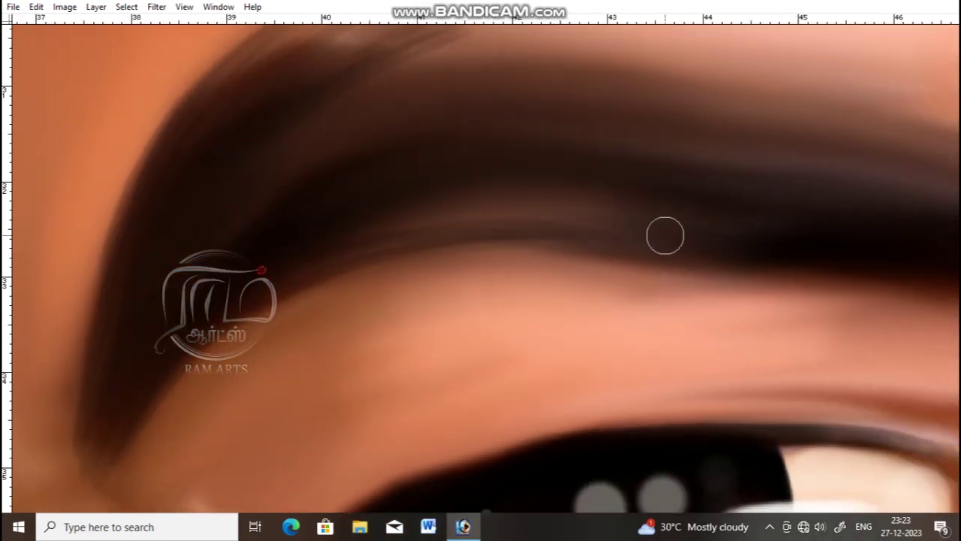
{"action": "left_click_drag", "start_coordinate": [665, 233], "coordinate": [371, 225]}
{"action": "left_click_drag", "start_coordinate": [563, 104], "coordinate": [487, 115]}
{"action": "scroll", "coordinate": [468, 300], "scroll_direction": "up", "scroll_amount": 2}
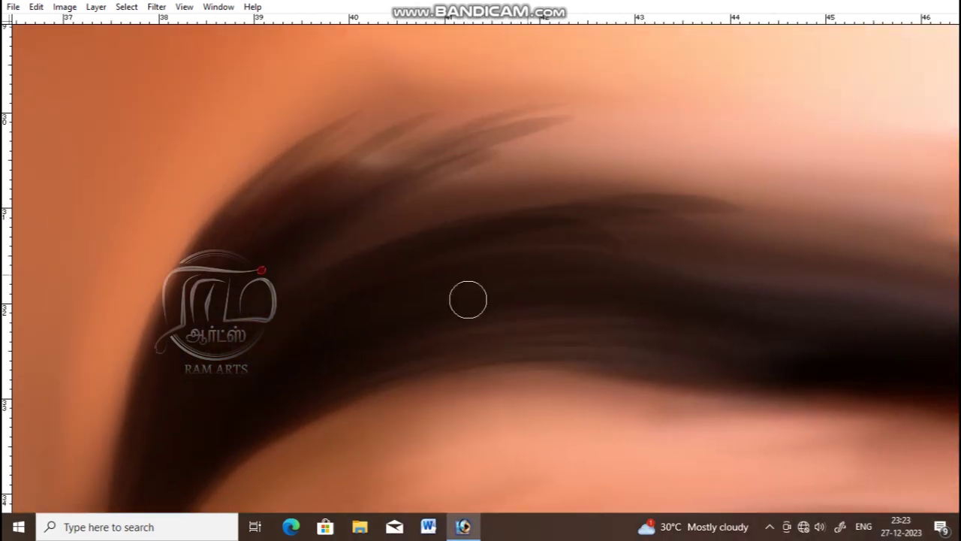
- Add long tapered hair strokes along the upper edge of the left-hand eyebrow's arch
{"action": "left_click_drag", "start_coordinate": [723, 188], "coordinate": [488, 191]}
{"action": "left_click_drag", "start_coordinate": [616, 180], "coordinate": [401, 188]}
{"action": "left_click_drag", "start_coordinate": [563, 161], "coordinate": [420, 187]}
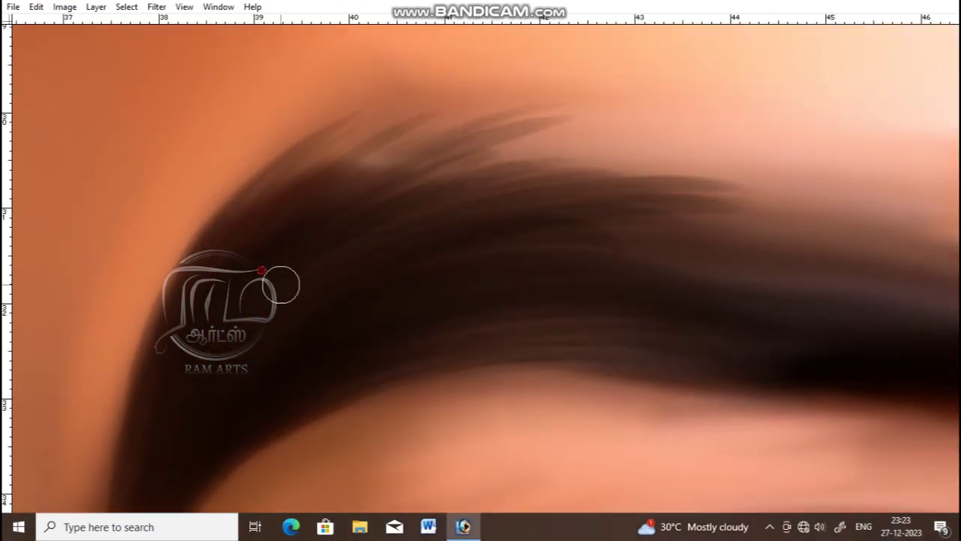
- Paint hair strokes along the lower edge and upper body of the left-hand eyebrow's inner half
{"action": "scroll", "coordinate": [257, 242], "scroll_direction": "down", "scroll_amount": 1}
{"action": "scroll", "coordinate": [258, 242], "scroll_direction": "right", "scroll_amount": 4}
{"action": "mouse_move", "coordinate": [579, 306]}
{"action": "left_mouse_down"}
{"action": "mouse_move", "coordinate": [353, 308]}
{"action": "mouse_move", "coordinate": [804, 373]}
{"action": "left_mouse_up"}
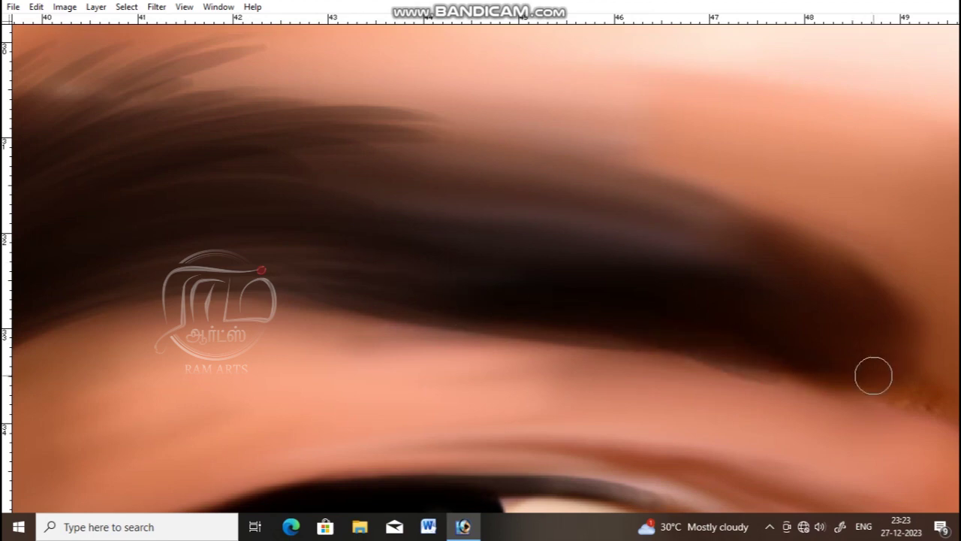
{"action": "left_click_drag", "start_coordinate": [876, 373], "coordinate": [624, 359]}
{"action": "mouse_move", "coordinate": [565, 244]}
{"action": "left_mouse_down"}
{"action": "mouse_move", "coordinate": [718, 260]}
{"action": "mouse_move", "coordinate": [751, 247]}
{"action": "mouse_move", "coordinate": [811, 271]}
{"action": "mouse_move", "coordinate": [357, 172]}
{"action": "mouse_move", "coordinate": [824, 257]}
{"action": "mouse_move", "coordinate": [253, 198]}
{"action": "left_mouse_up"}
- Shape the inner end of the left-hand eyebrow with fine tapered hair strokes curving down towards the nose
{"action": "scroll", "coordinate": [541, 263], "scroll_direction": "right", "scroll_amount": 5}
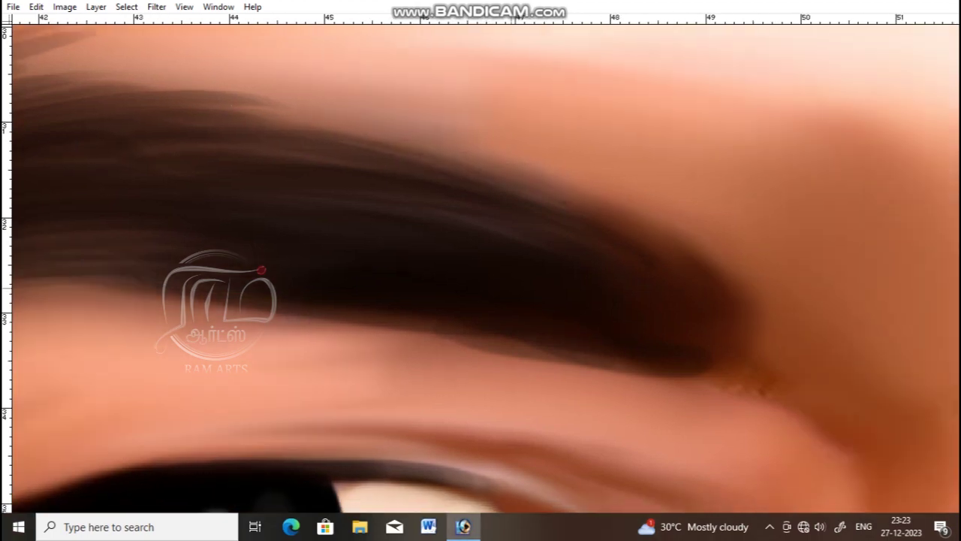
{"action": "left_click_drag", "start_coordinate": [710, 391], "coordinate": [594, 285]}
{"action": "left_click_drag", "start_coordinate": [727, 375], "coordinate": [647, 261]}
{"action": "left_click_drag", "start_coordinate": [654, 334], "coordinate": [692, 387]}
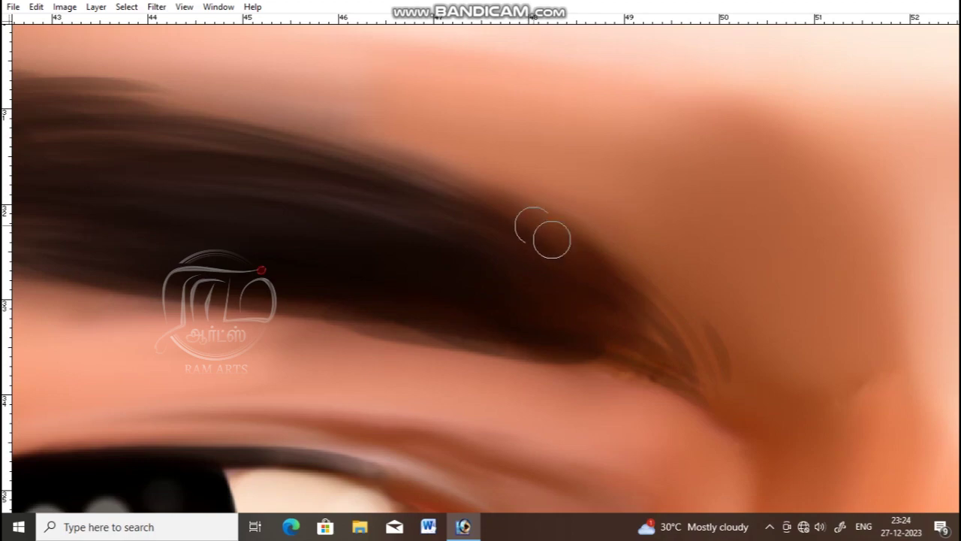
{"action": "left_click_drag", "start_coordinate": [526, 221], "coordinate": [455, 184]}
{"action": "left_click_drag", "start_coordinate": [689, 384], "coordinate": [557, 212]}
{"action": "scroll", "coordinate": [453, 225], "scroll_direction": "down", "scroll_amount": 8}
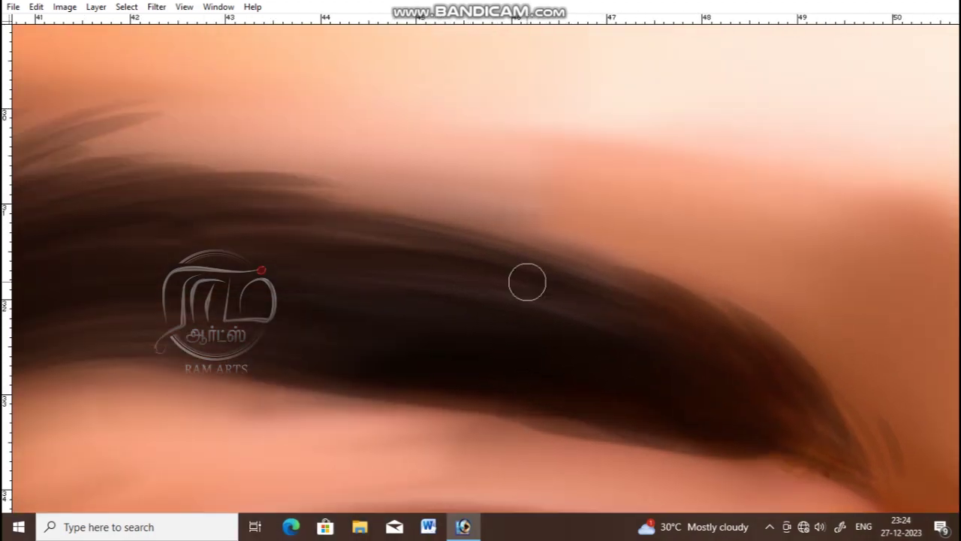
- Fill in the upper edge of the left-hand eyebrow with more overlapping hair strokes from the arch to the inner end
{"action": "scroll", "coordinate": [442, 290], "scroll_direction": "up", "scroll_amount": 8}
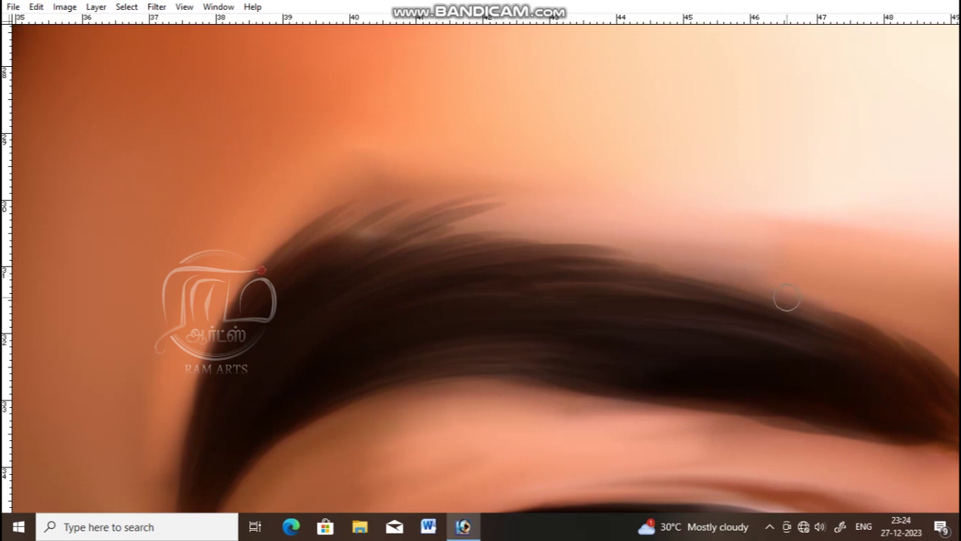
{"action": "left_click_drag", "start_coordinate": [577, 267], "coordinate": [753, 272]}
{"action": "left_click_drag", "start_coordinate": [548, 244], "coordinate": [420, 242]}
{"action": "left_click_drag", "start_coordinate": [575, 237], "coordinate": [405, 239]}
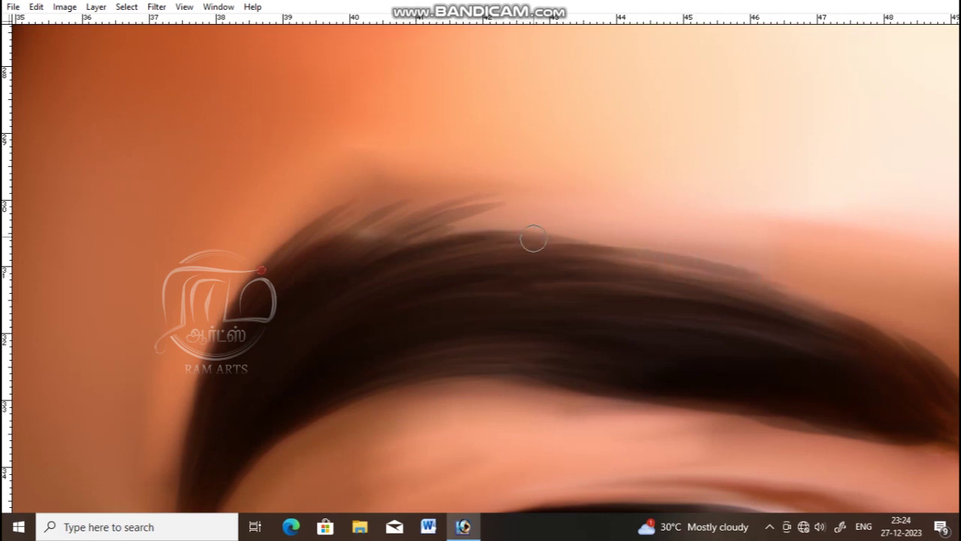
{"action": "left_click_drag", "start_coordinate": [752, 264], "coordinate": [640, 256]}
{"action": "mouse_move", "coordinate": [705, 276]}
{"action": "left_mouse_down"}
{"action": "mouse_move", "coordinate": [837, 323]}
{"action": "mouse_move", "coordinate": [897, 331]}
{"action": "left_mouse_up"}
{"action": "left_click_drag", "start_coordinate": [760, 295], "coordinate": [882, 329]}
{"action": "mouse_move", "coordinate": [615, 234]}
{"action": "left_mouse_down"}
{"action": "mouse_move", "coordinate": [532, 228]}
{"action": "mouse_move", "coordinate": [392, 239]}
{"action": "left_mouse_up"}
{"action": "key", "text": "ctrl+minus"}
{"action": "key", "text": "ctrl+minus"}
{"action": "key", "text": "ctrl+minus"}
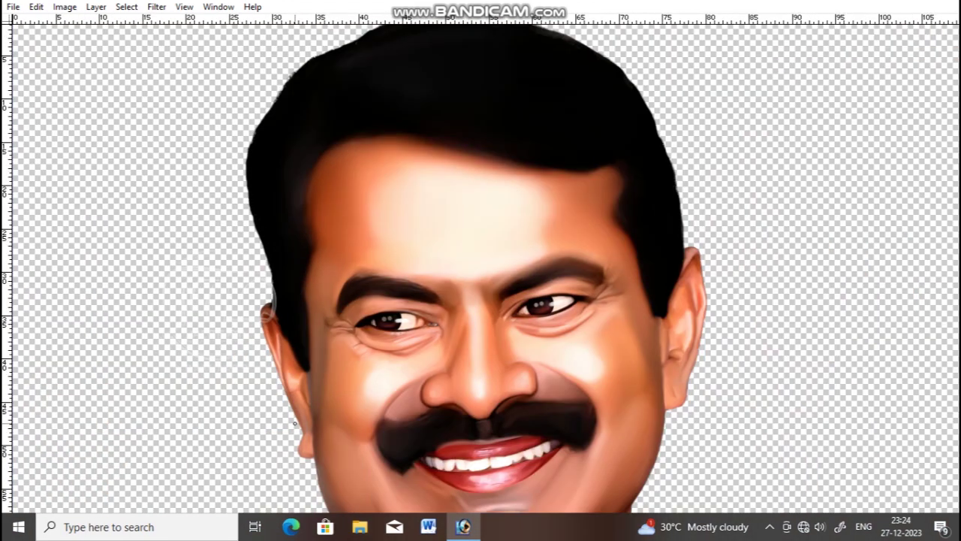
- Paint dark hair strokes over the outer end of the right-hand eyebrow
{"action": "scroll", "coordinate": [612, 282], "scroll_direction": "up", "scroll_amount": 5}
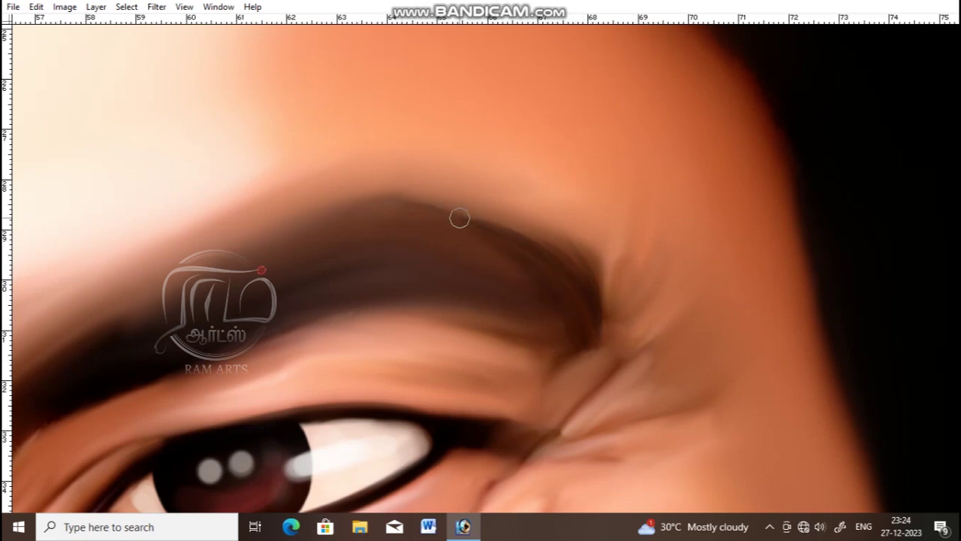
{"action": "left_click_drag", "start_coordinate": [568, 343], "coordinate": [466, 304]}
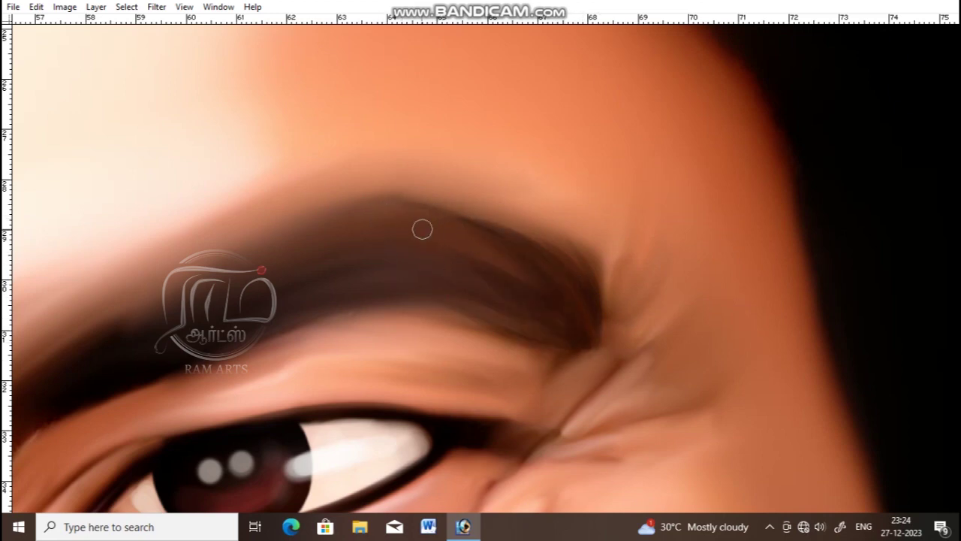
{"action": "scroll", "coordinate": [533, 369], "scroll_direction": "left", "scroll_amount": 5}
{"action": "scroll", "coordinate": [532, 368], "scroll_direction": "down", "scroll_amount": 1}
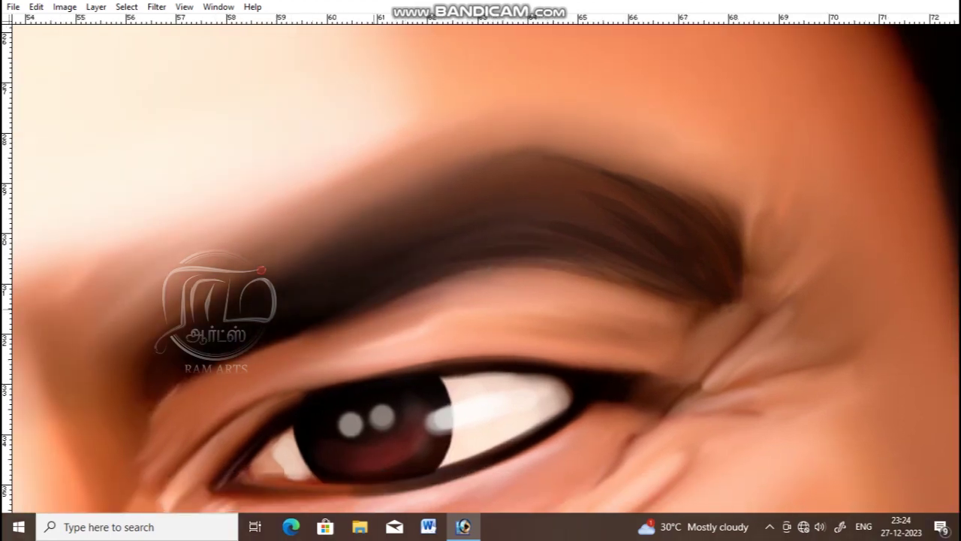
- Paint dark hair strokes across the body and along the upper edge of the right-hand eyebrow
{"action": "mouse_move", "coordinate": [416, 280]}
{"action": "left_mouse_down"}
{"action": "mouse_move", "coordinate": [577, 262]}
{"action": "mouse_move", "coordinate": [459, 245]}
{"action": "mouse_move", "coordinate": [661, 262]}
{"action": "mouse_move", "coordinate": [403, 240]}
{"action": "mouse_move", "coordinate": [409, 219]}
{"action": "mouse_move", "coordinate": [582, 156]}
{"action": "left_mouse_up"}
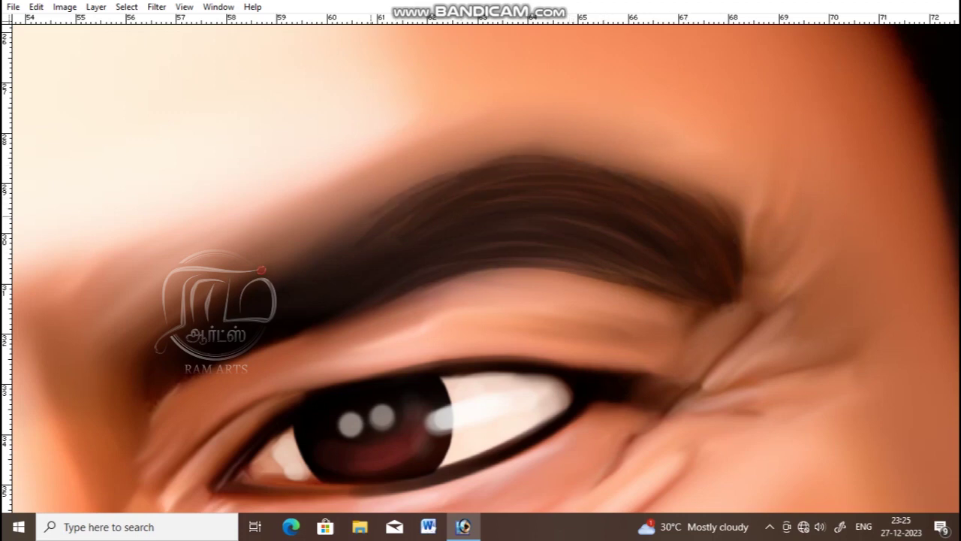
{"action": "left_click_drag", "start_coordinate": [547, 161], "coordinate": [301, 248]}
{"action": "scroll", "coordinate": [301, 248], "scroll_direction": "left", "scroll_amount": 5}
{"action": "scroll", "coordinate": [301, 249], "scroll_direction": "down", "scroll_amount": 1}
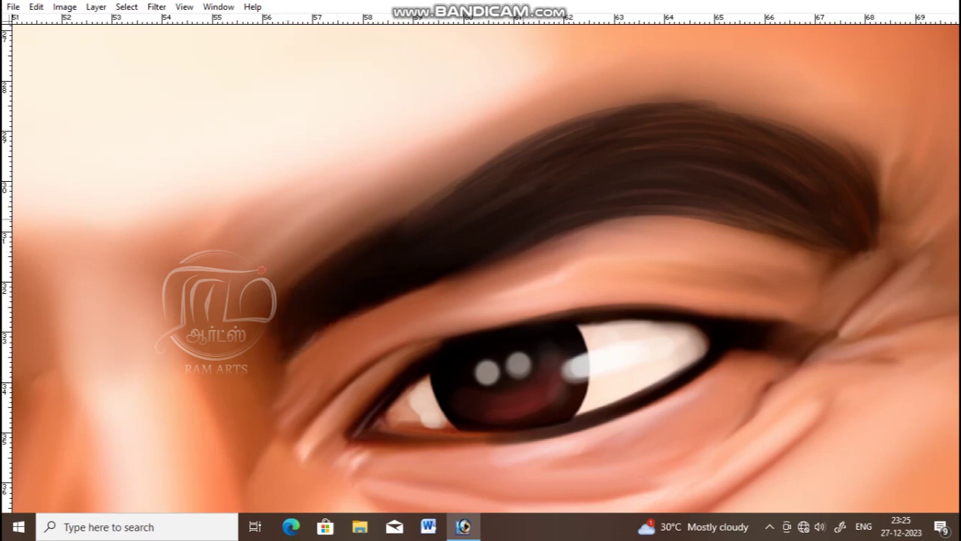
{"action": "left_click_drag", "start_coordinate": [510, 144], "coordinate": [424, 201]}
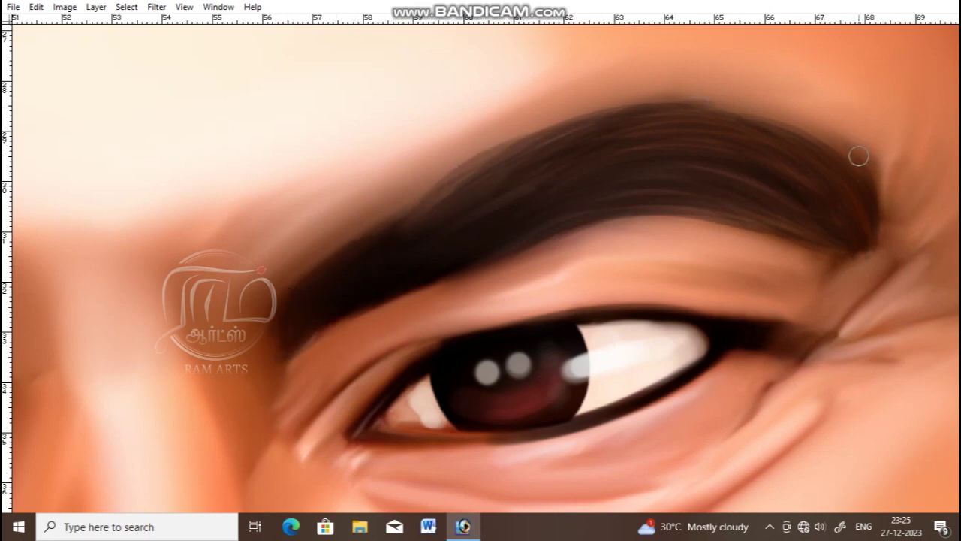
{"action": "mouse_move", "coordinate": [794, 123]}
{"action": "left_mouse_down"}
{"action": "mouse_move", "coordinate": [692, 104]}
{"action": "mouse_move", "coordinate": [497, 139]}
{"action": "left_mouse_up"}
{"action": "left_click_drag", "start_coordinate": [591, 105], "coordinate": [405, 208]}
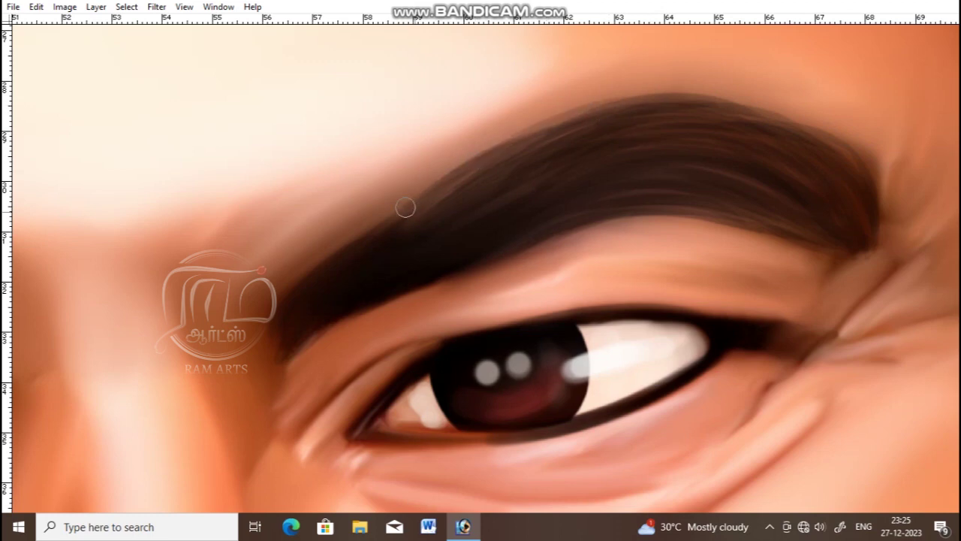
- Add fine curved hairs at the inner ends of both eyebrows beside the nose bridge
{"action": "left_click_drag", "start_coordinate": [275, 311], "coordinate": [461, 266]}
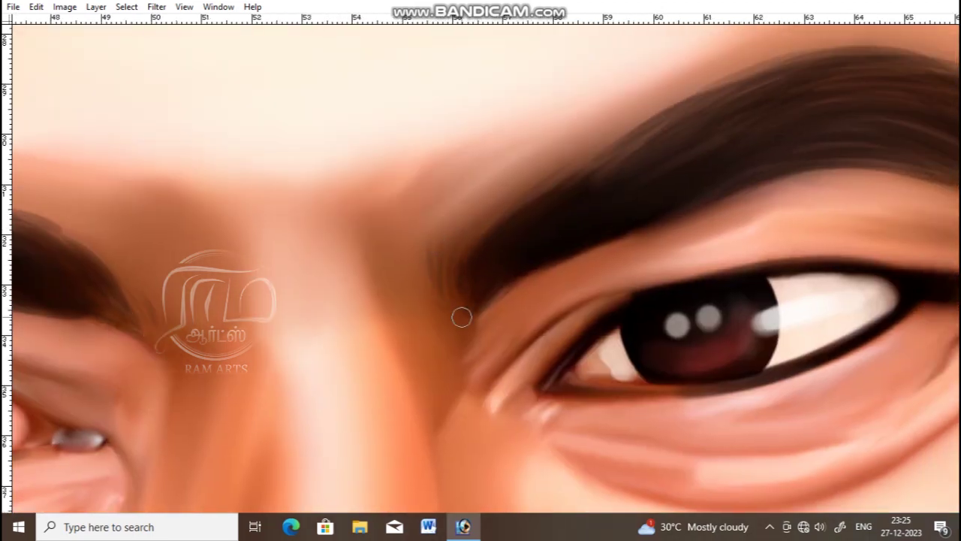
{"action": "left_click_drag", "start_coordinate": [156, 285], "coordinate": [283, 314]}
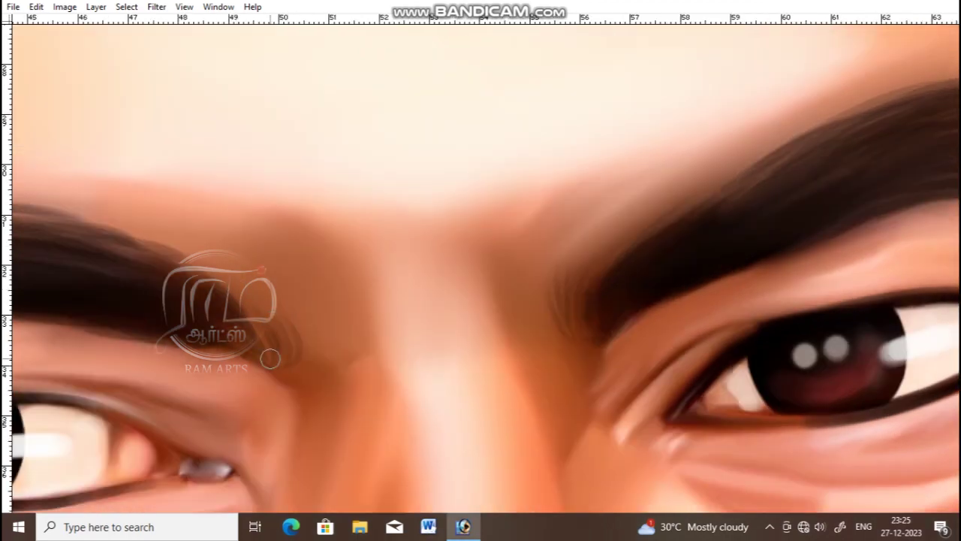
{"action": "key", "text": "ctrl+0"}
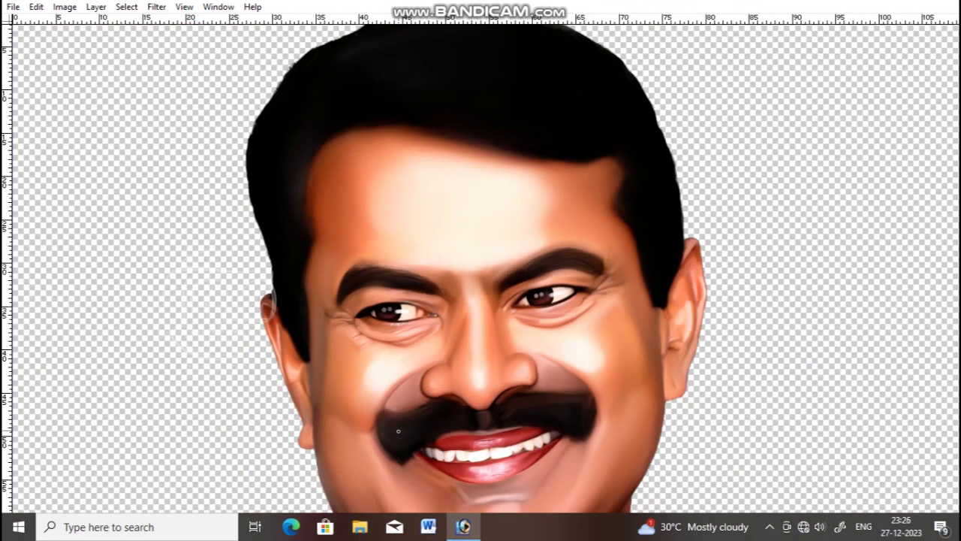
- Switch to the Brush tool for working on the left-hand half of the moustache
{"action": "left_click_drag", "start_coordinate": [359, 333], "coordinate": [551, 440]}
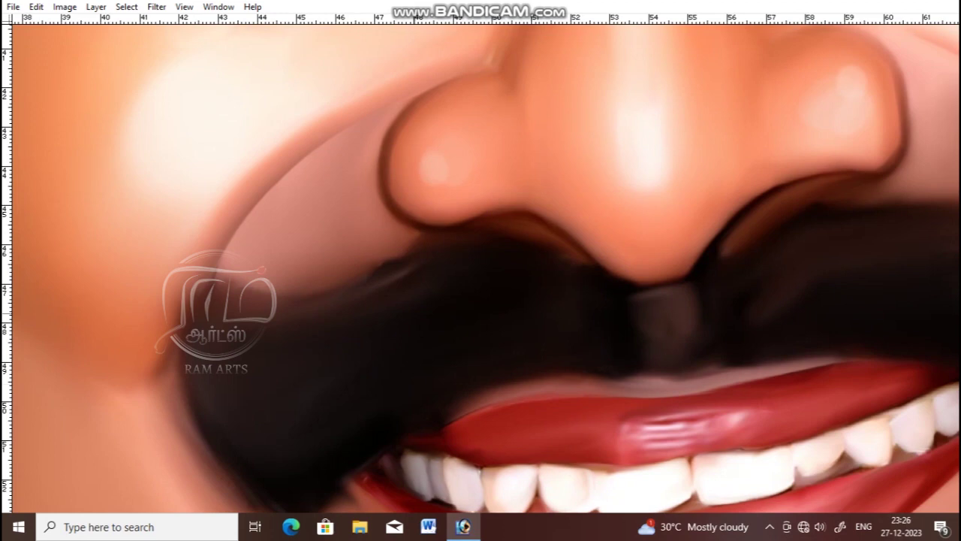
{"action": "key", "text": "Tab"}
{"action": "key", "text": "b"}
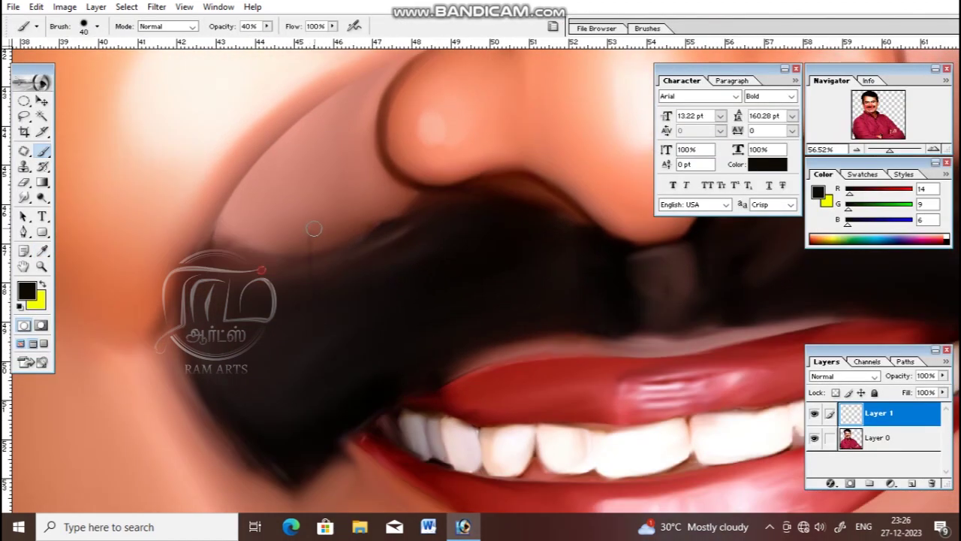
{"action": "mouse_move", "coordinate": [281, 211]}
{"action": "left_mouse_down"}
{"action": "mouse_move", "coordinate": [278, 272]}
{"action": "mouse_move", "coordinate": [266, 273]}
{"action": "left_mouse_up"}
{"action": "left_click_drag", "start_coordinate": [254, 205], "coordinate": [247, 282]}
{"action": "left_click_drag", "start_coordinate": [262, 250], "coordinate": [260, 266]}
{"action": "key", "text": "ctrl+alt"}
{"action": "key", "text": "ctrl+alt+z"}
{"action": "key", "text": "ctrl+alt+z"}
{"action": "key", "text": "ctrl+alt+z"}
{"action": "key", "text": "ctrl+alt+z"}
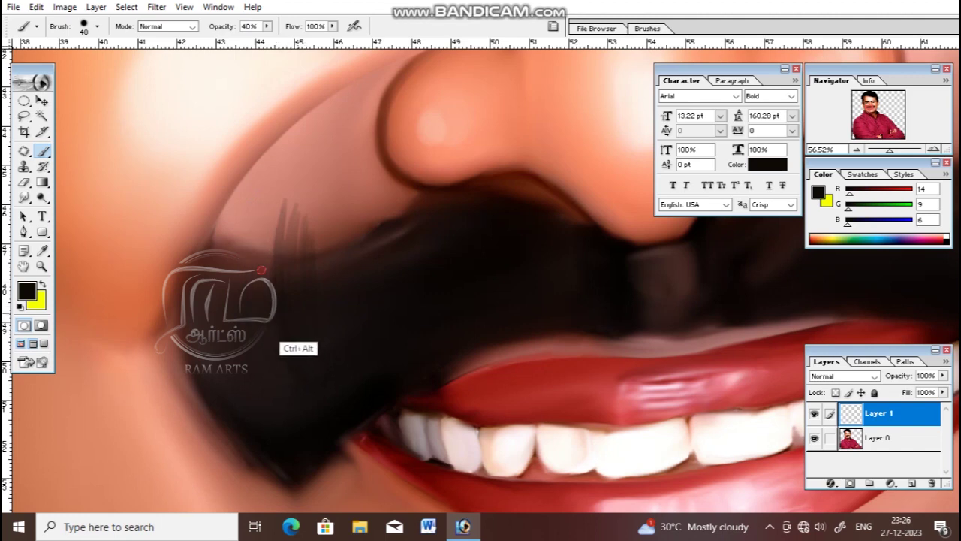
- Paint near-black vertical hair strokes along the upper edge of the moustache's left-hand half, using a size 40 brush at 40% opacity
{"action": "left_click_drag", "start_coordinate": [285, 263], "coordinate": [277, 234]}
{"action": "mouse_move", "coordinate": [264, 279]}
{"action": "left_mouse_down"}
{"action": "mouse_move", "coordinate": [259, 229]}
{"action": "mouse_move", "coordinate": [246, 229]}
{"action": "left_mouse_up"}
{"action": "mouse_move", "coordinate": [238, 291]}
{"action": "left_mouse_down"}
{"action": "mouse_move", "coordinate": [234, 226]}
{"action": "mouse_move", "coordinate": [218, 230]}
{"action": "left_mouse_up"}
{"action": "left_click_drag", "start_coordinate": [212, 375], "coordinate": [214, 229]}
{"action": "left_click_drag", "start_coordinate": [190, 347], "coordinate": [204, 229]}
{"action": "left_click_drag", "start_coordinate": [368, 289], "coordinate": [293, 278]}
{"action": "key", "text": "Tab"}
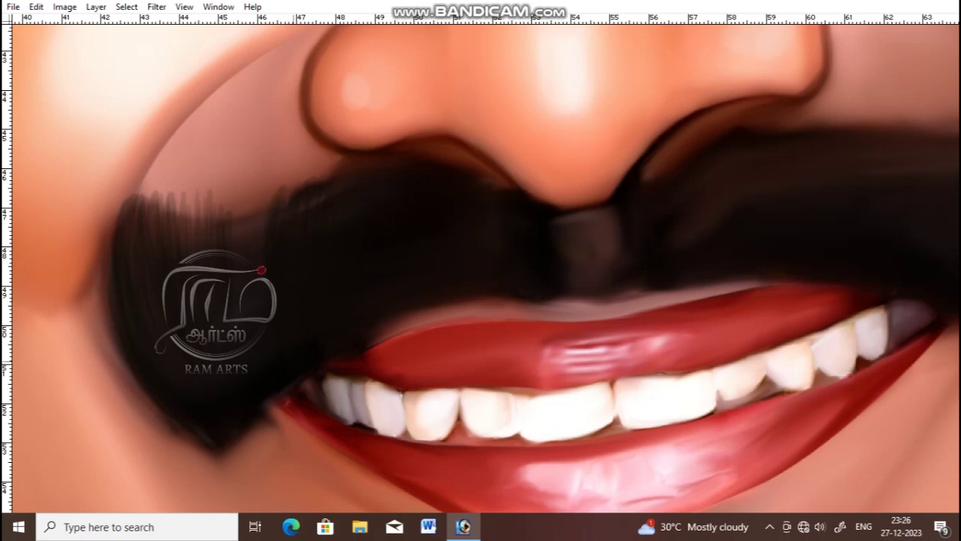
- Paint short dark hairs around the outer edge and lower tip of the moustache's left-hand end
{"action": "left_click_drag", "start_coordinate": [218, 251], "coordinate": [254, 249]}
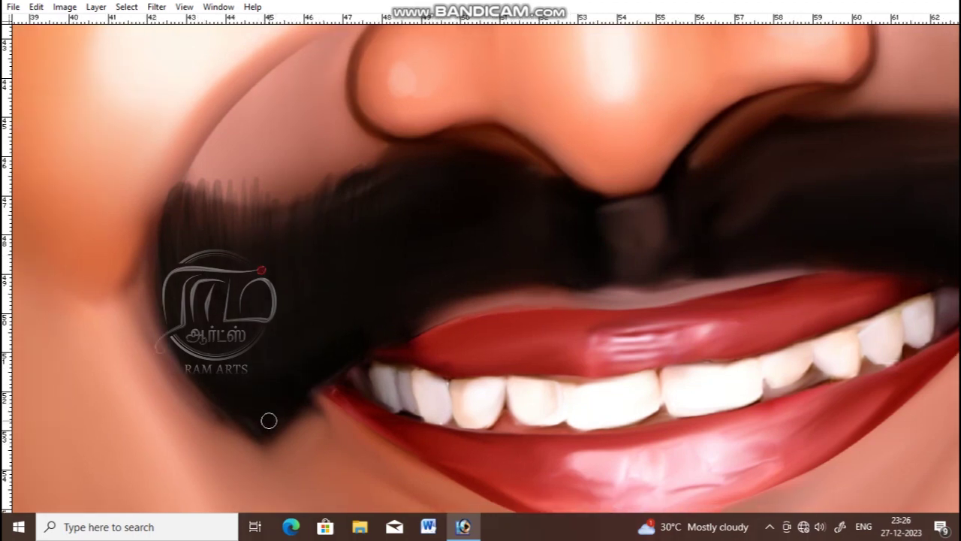
{"action": "left_click_drag", "start_coordinate": [259, 439], "coordinate": [174, 354]}
{"action": "mouse_move", "coordinate": [167, 225]}
{"action": "left_mouse_down"}
{"action": "mouse_move", "coordinate": [167, 331]}
{"action": "mouse_move", "coordinate": [195, 371]}
{"action": "left_mouse_up"}
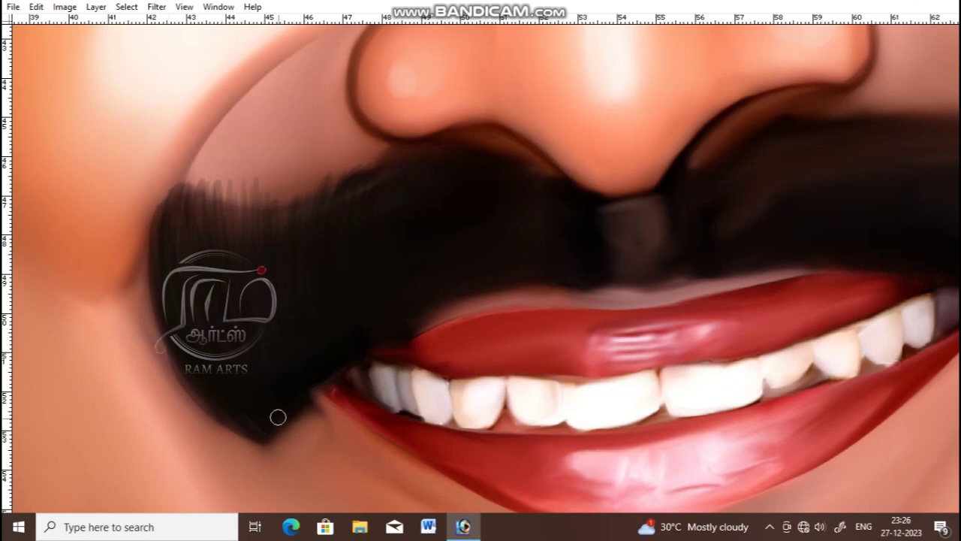
- Paint short dark hairs from the moustache's lower edge over the left-hand half of the upper lip
{"action": "left_click_drag", "start_coordinate": [552, 187], "coordinate": [433, 277]}
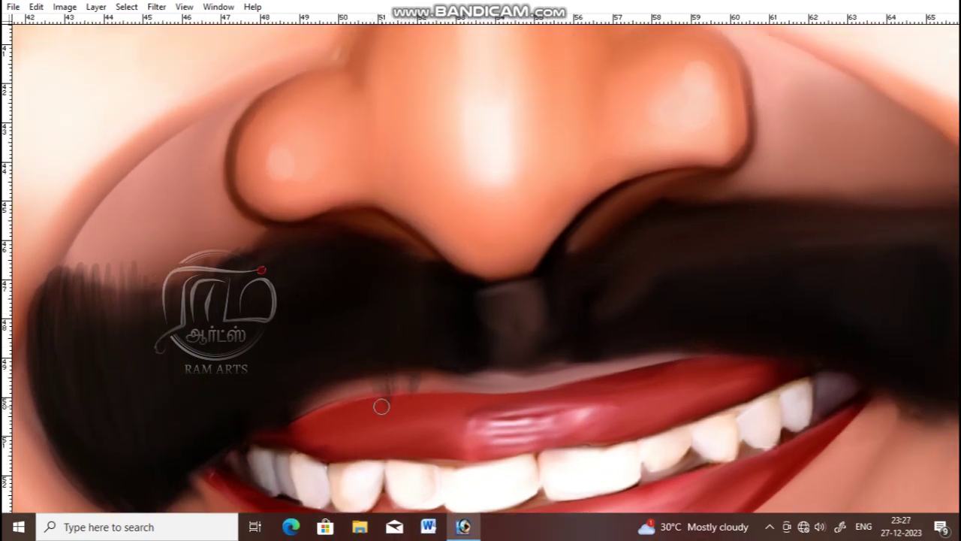
{"action": "left_click_drag", "start_coordinate": [365, 381], "coordinate": [345, 407]}
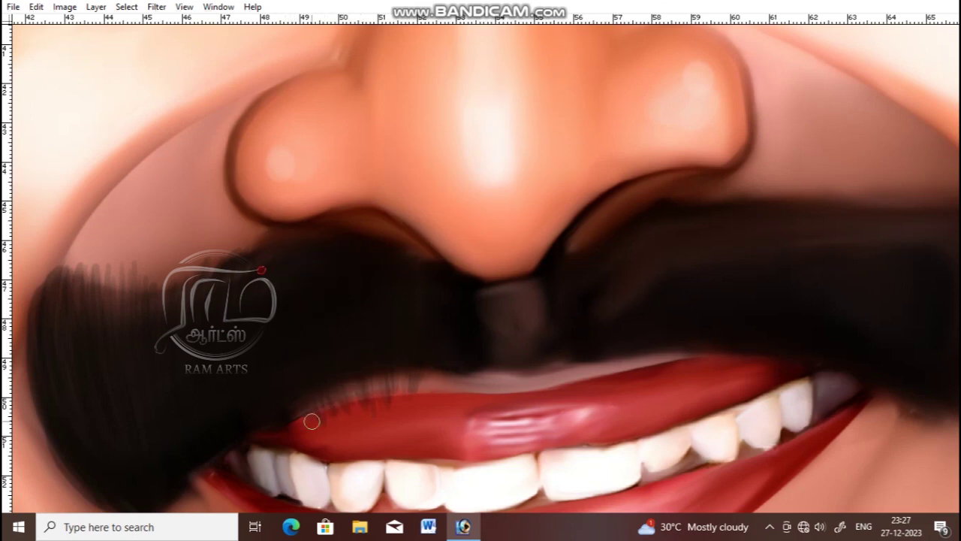
{"action": "scroll", "coordinate": [274, 424], "scroll_direction": "right", "scroll_amount": 3}
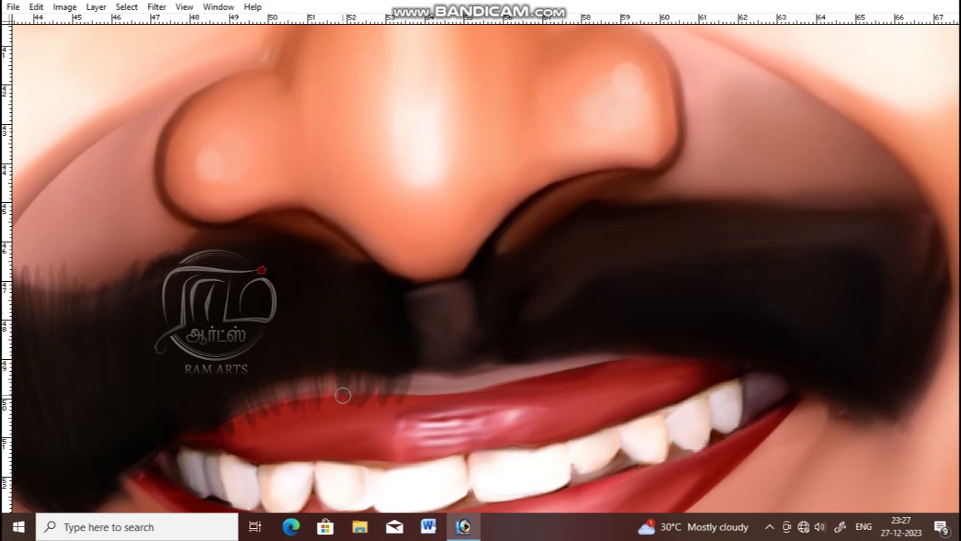
{"action": "left_click_drag", "start_coordinate": [332, 384], "coordinate": [331, 411]}
{"action": "left_click_drag", "start_coordinate": [313, 378], "coordinate": [306, 413]}
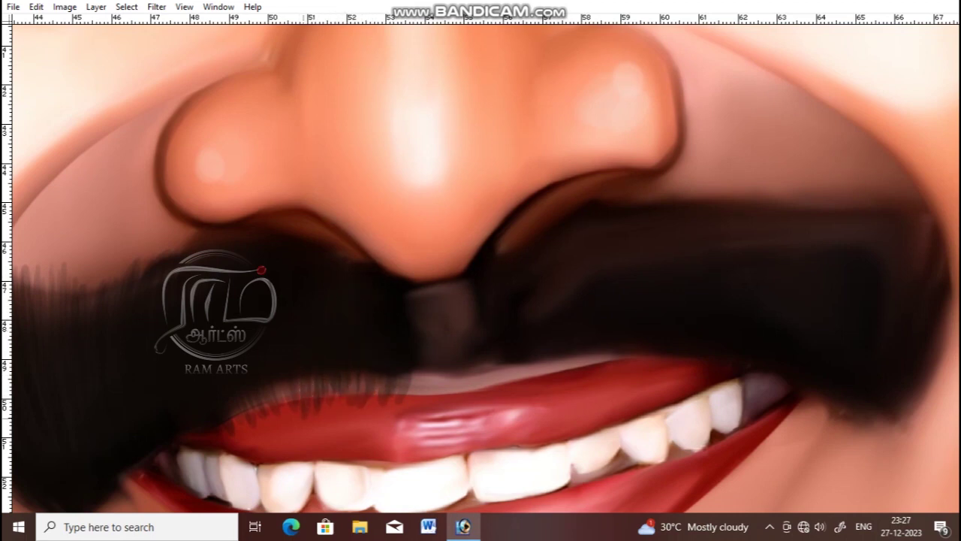
{"action": "scroll", "coordinate": [317, 381], "scroll_direction": "right", "scroll_amount": 3}
{"action": "left_click_drag", "start_coordinate": [294, 373], "coordinate": [287, 405]}
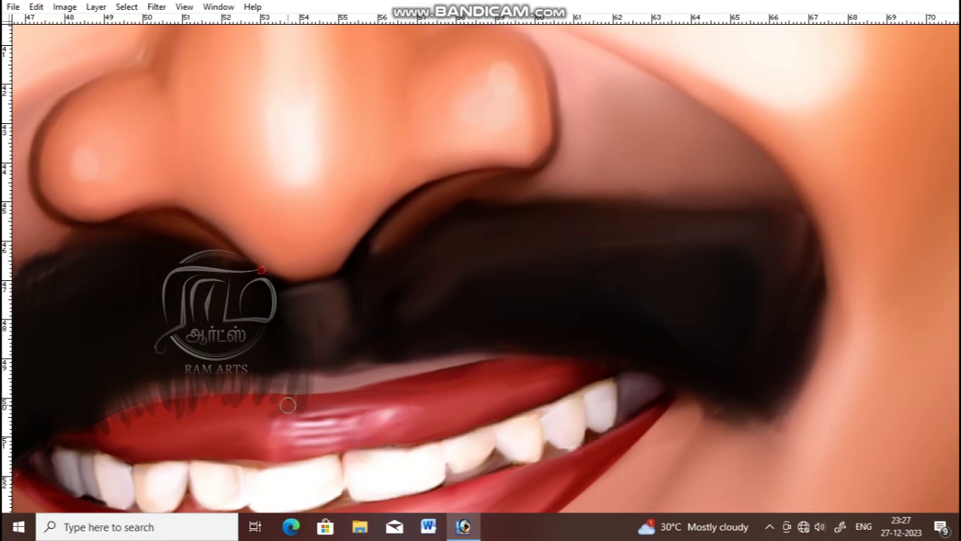
- Paint dark hairs through the moustache's centre gap below the nose and down onto the middle of the upper lip
{"action": "mouse_move", "coordinate": [344, 368]}
{"action": "left_mouse_down"}
{"action": "mouse_move", "coordinate": [338, 406]}
{"action": "mouse_move", "coordinate": [318, 410]}
{"action": "left_mouse_up"}
{"action": "mouse_move", "coordinate": [337, 287]}
{"action": "left_mouse_down"}
{"action": "mouse_move", "coordinate": [311, 336]}
{"action": "mouse_move", "coordinate": [307, 290]}
{"action": "mouse_move", "coordinate": [297, 300]}
{"action": "mouse_move", "coordinate": [331, 398]}
{"action": "left_mouse_up"}
{"action": "scroll", "coordinate": [309, 303], "scroll_direction": "right", "scroll_amount": 1}
{"action": "mouse_move", "coordinate": [334, 358]}
{"action": "left_mouse_down"}
{"action": "mouse_move", "coordinate": [322, 396]}
{"action": "mouse_move", "coordinate": [309, 401]}
{"action": "left_mouse_up"}
{"action": "scroll", "coordinate": [343, 363], "scroll_direction": "up", "scroll_amount": 2}
{"action": "scroll", "coordinate": [343, 363], "scroll_direction": "right", "scroll_amount": 1}
{"action": "left_click_drag", "start_coordinate": [366, 357], "coordinate": [373, 434]}
{"action": "left_click_drag", "start_coordinate": [359, 331], "coordinate": [348, 455]}
{"action": "mouse_move", "coordinate": [347, 353]}
{"action": "left_mouse_down"}
{"action": "mouse_move", "coordinate": [336, 464]}
{"action": "mouse_move", "coordinate": [316, 462]}
{"action": "left_mouse_up"}
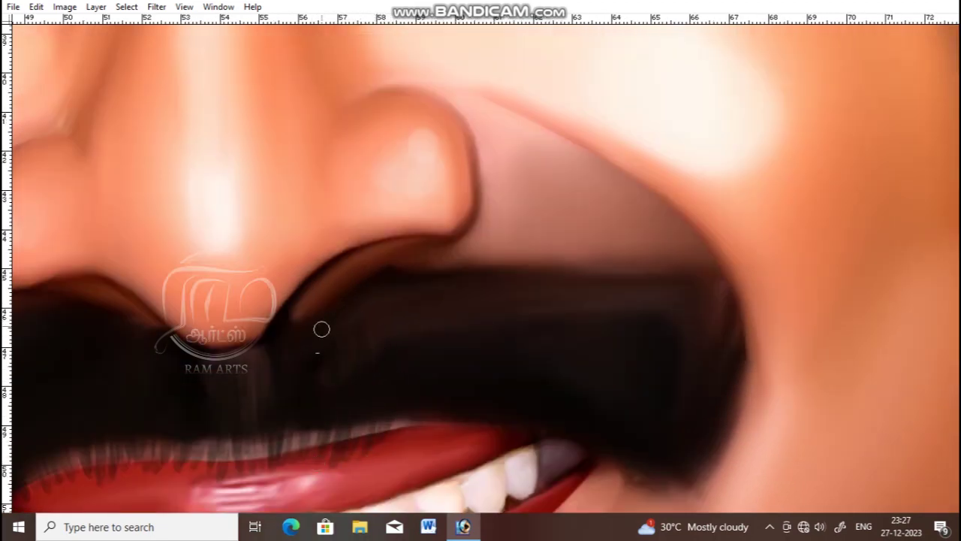
- Darken the outer end of the moustache's right-hand half and add hair strokes along its curved side and lower tip
{"action": "scroll", "coordinate": [316, 462], "scroll_direction": "down", "scroll_amount": 2}
{"action": "scroll", "coordinate": [316, 462], "scroll_direction": "right", "scroll_amount": 5}
{"action": "mouse_move", "coordinate": [509, 256]}
{"action": "left_mouse_down"}
{"action": "mouse_move", "coordinate": [517, 288]}
{"action": "mouse_move", "coordinate": [465, 434]}
{"action": "left_mouse_up"}
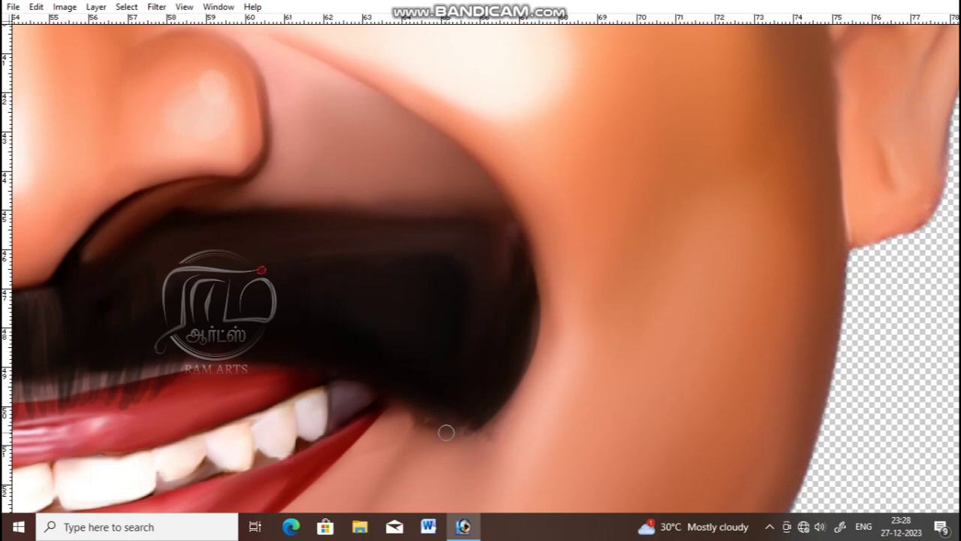
{"action": "left_click_drag", "start_coordinate": [491, 347], "coordinate": [455, 433]}
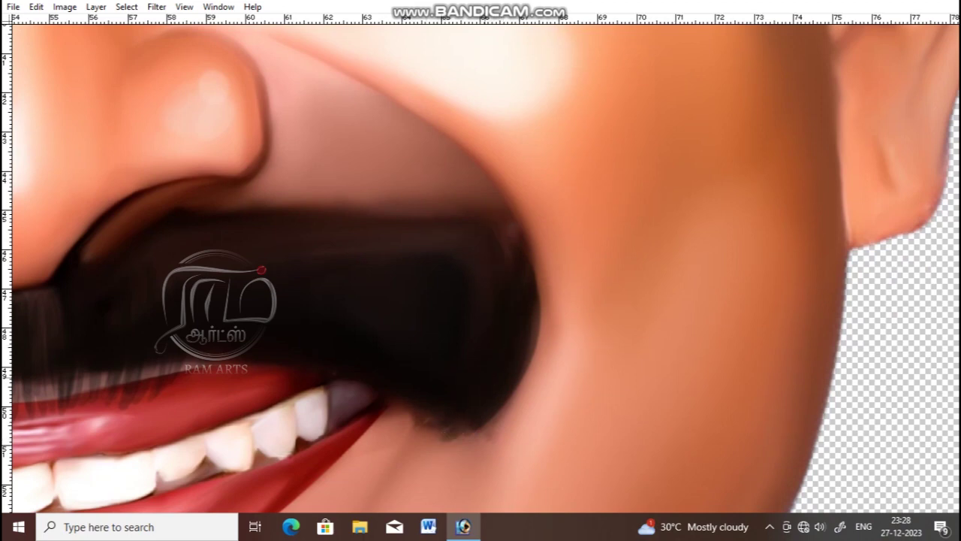
{"action": "mouse_move", "coordinate": [477, 216]}
{"action": "left_mouse_down"}
{"action": "mouse_move", "coordinate": [525, 305]}
{"action": "mouse_move", "coordinate": [468, 380]}
{"action": "left_mouse_up"}
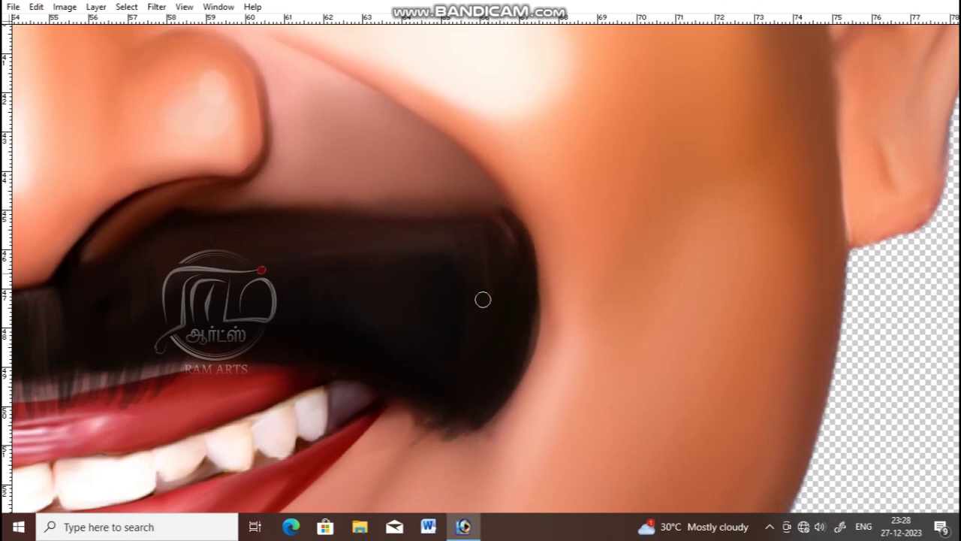
- Paint vertical hair strokes along the upper edge of the moustache's right-hand half, working inwards from its outer end
{"action": "scroll", "coordinate": [495, 225], "scroll_direction": "up", "scroll_amount": 1}
{"action": "scroll", "coordinate": [499, 236], "scroll_direction": "left", "scroll_amount": 2}
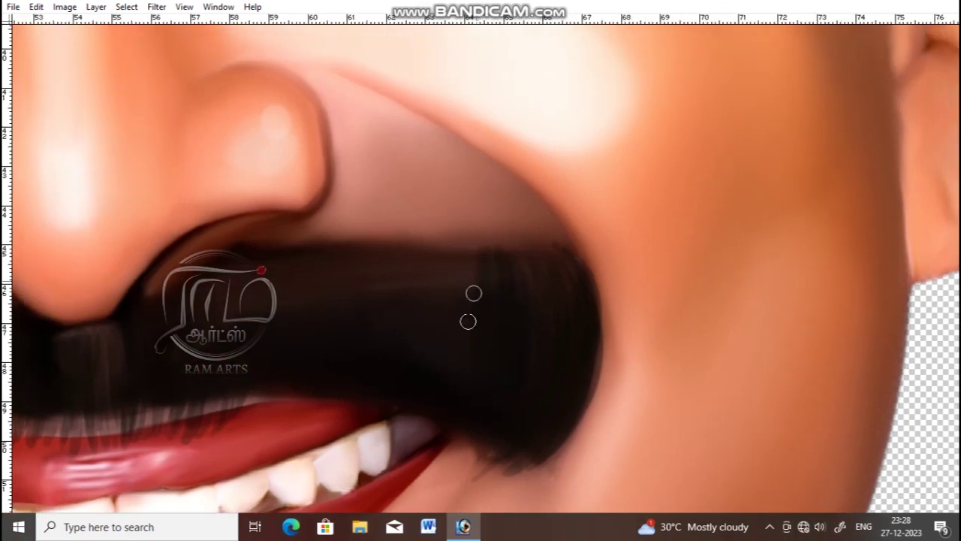
{"action": "mouse_move", "coordinate": [470, 251]}
{"action": "left_mouse_down"}
{"action": "mouse_move", "coordinate": [426, 294]}
{"action": "mouse_move", "coordinate": [461, 298]}
{"action": "left_mouse_up"}
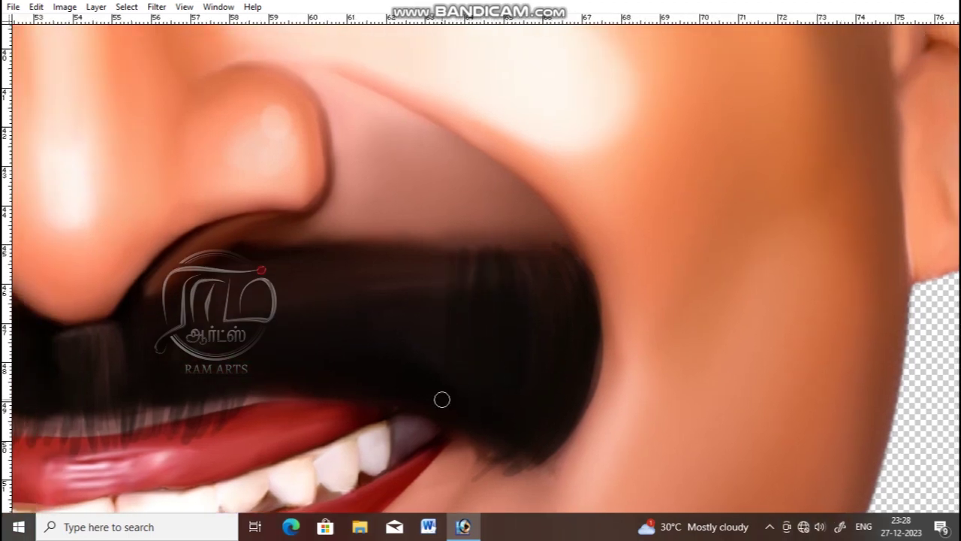
{"action": "scroll", "coordinate": [500, 254], "scroll_direction": "up", "scroll_amount": 1}
{"action": "scroll", "coordinate": [500, 255], "scroll_direction": "left", "scroll_amount": 1}
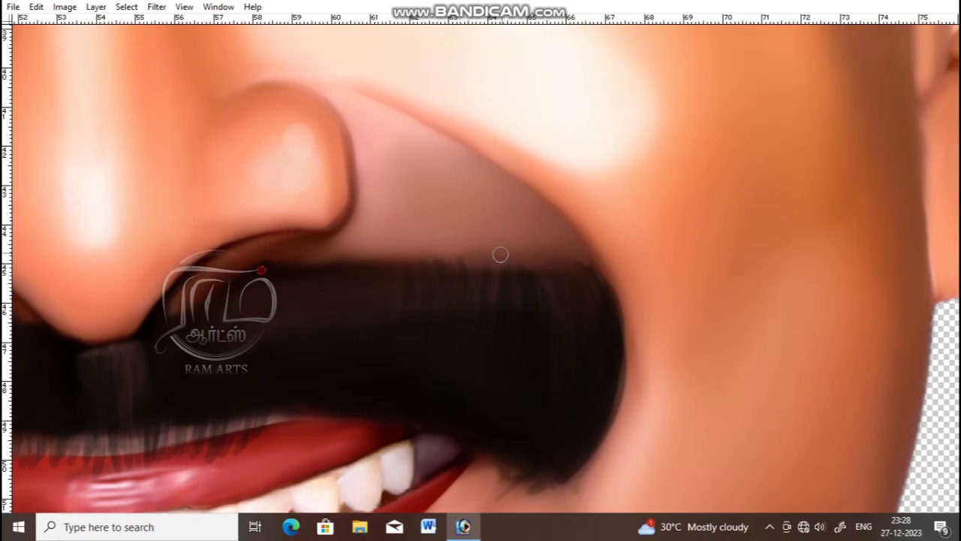
{"action": "scroll", "coordinate": [538, 335], "scroll_direction": "left", "scroll_amount": 2}
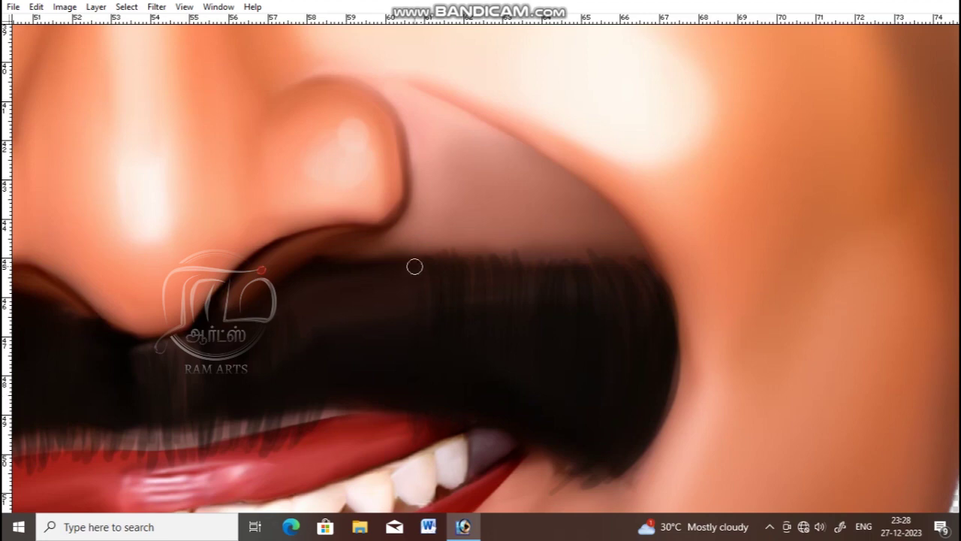
- Paint short hairs over the right-hand part of the upper lip and fill the moustache beneath the right-hand nostril
{"action": "left_click_drag", "start_coordinate": [394, 412], "coordinate": [389, 442]}
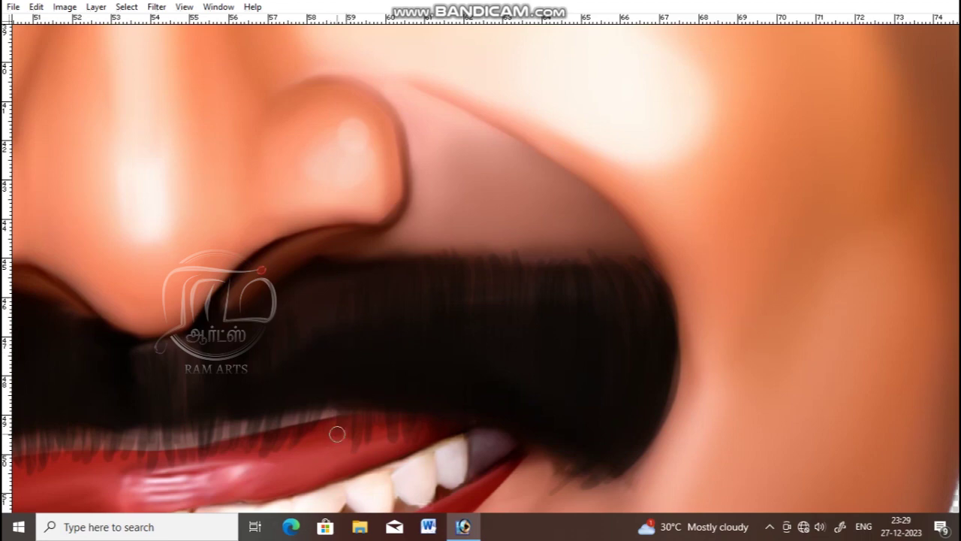
{"action": "left_click_drag", "start_coordinate": [262, 269], "coordinate": [318, 312]}
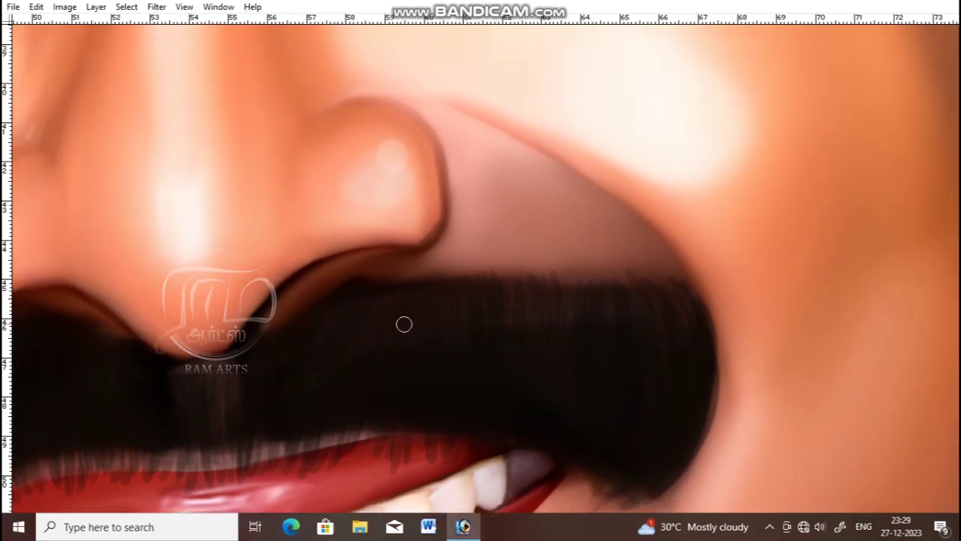
{"action": "scroll", "coordinate": [494, 427], "scroll_direction": "down", "scroll_amount": 10}
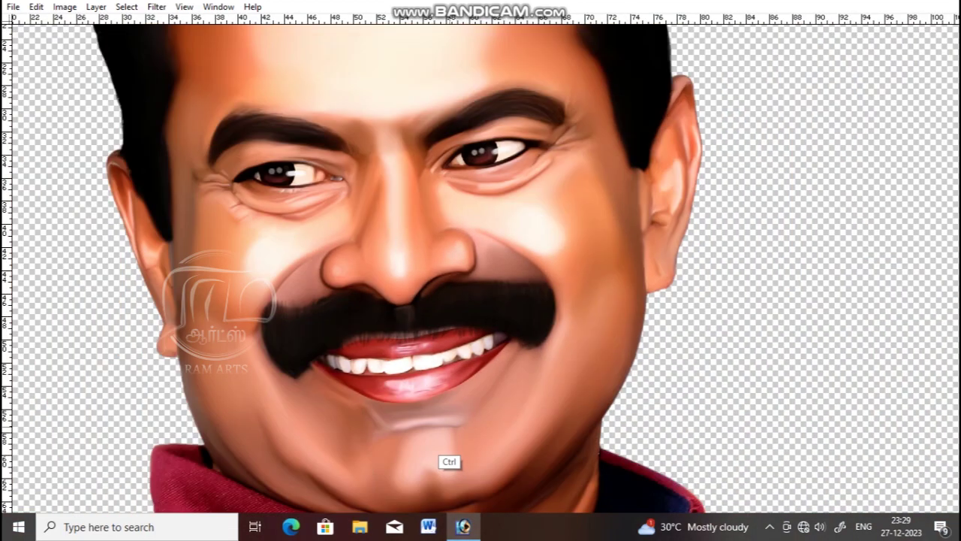
{"action": "scroll", "coordinate": [418, 429], "scroll_direction": "up", "scroll_amount": 10}
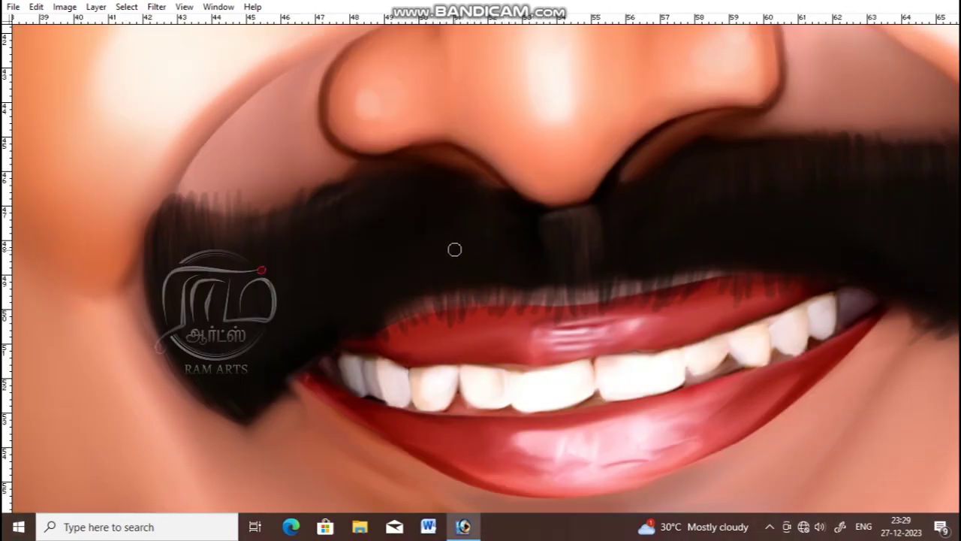
{"action": "scroll", "coordinate": [343, 360], "scroll_direction": "down", "scroll_amount": 5}
- Set the foreground colour to brown with R 133, G 72, B 47
{"action": "key", "text": "Tab"}
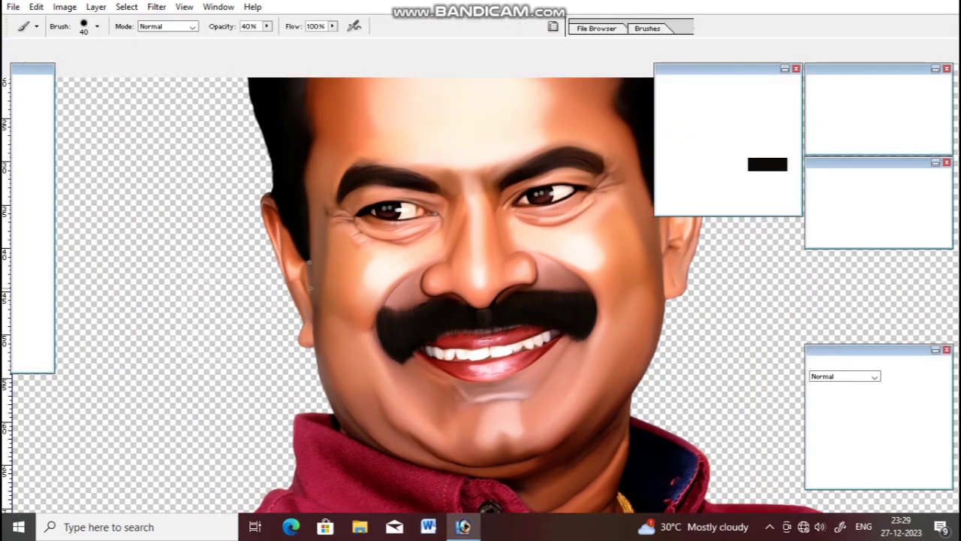
{"action": "left_click", "coordinate": [27, 291]}
{"action": "left_click", "coordinate": [613, 243]}
{"action": "left_click", "coordinate": [614, 303]}
{"action": "left_click", "coordinate": [606, 289]}
{"action": "left_click", "coordinate": [794, 196]}
- Paint thin curved brown hair strokes down the outer part of the moustache's left-hand half
{"action": "key", "text": "z"}
{"action": "left_click_drag", "start_coordinate": [361, 278], "coordinate": [448, 314]}
{"action": "key", "text": "b"}
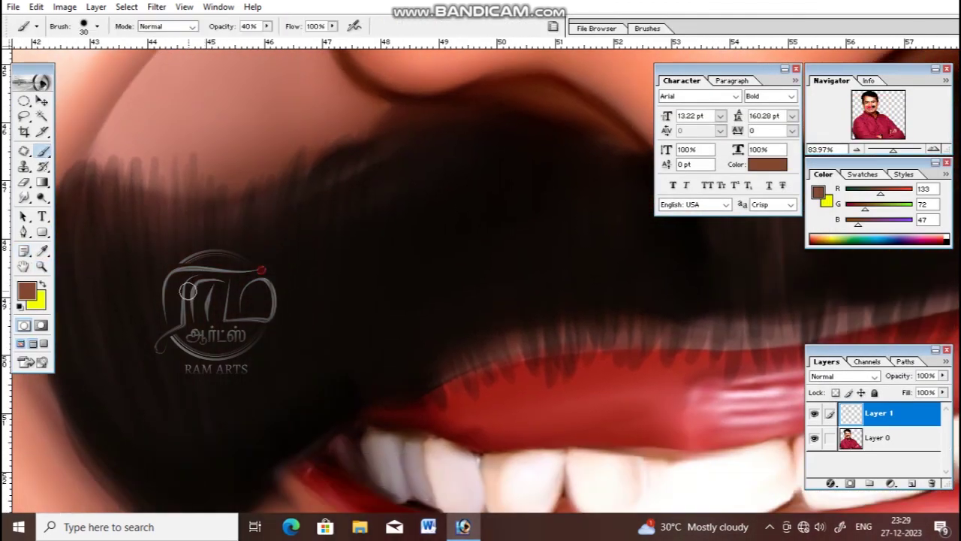
{"action": "left_click_drag", "start_coordinate": [191, 294], "coordinate": [202, 184]}
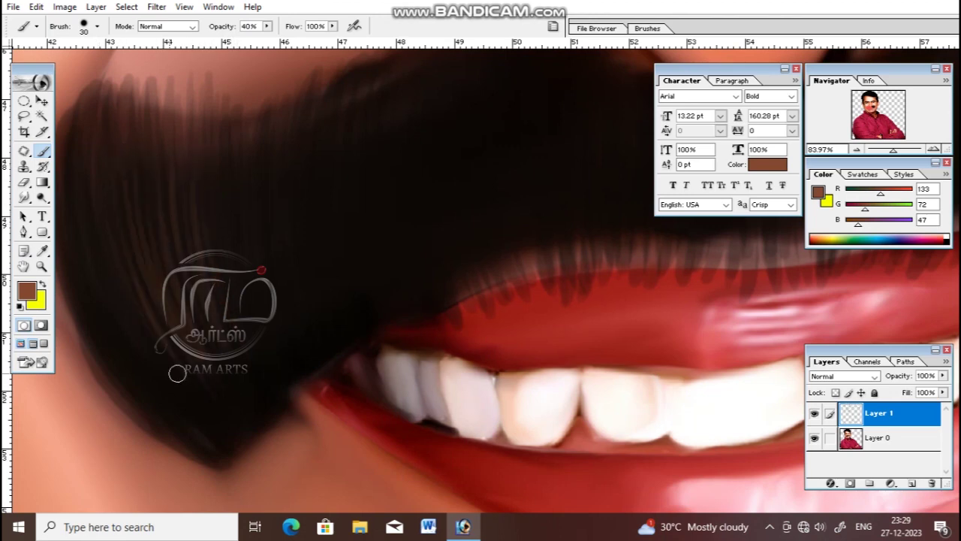
{"action": "key", "text": "Tab"}
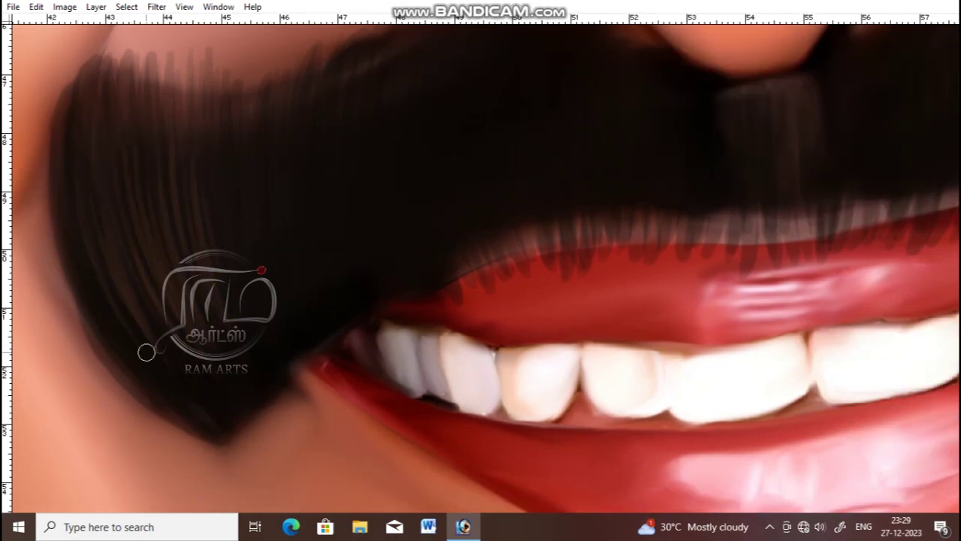
{"action": "scroll", "coordinate": [173, 345], "scroll_direction": "up", "scroll_amount": 3}
{"action": "scroll", "coordinate": [172, 346], "scroll_direction": "right", "scroll_amount": 5}
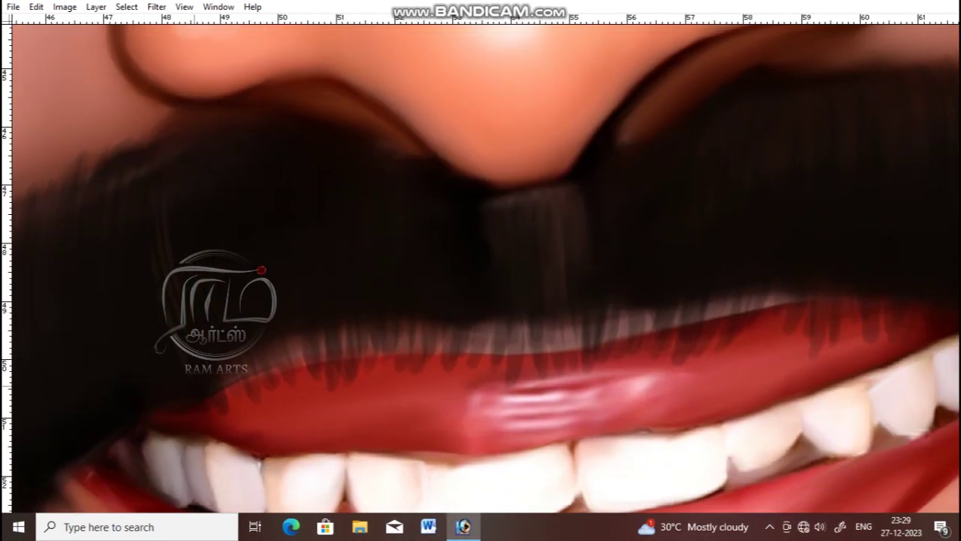
{"action": "scroll", "coordinate": [154, 128], "scroll_direction": "down", "scroll_amount": 2}
{"action": "scroll", "coordinate": [275, 215], "scroll_direction": "up", "scroll_amount": 3}
{"action": "scroll", "coordinate": [275, 215], "scroll_direction": "left", "scroll_amount": 2}
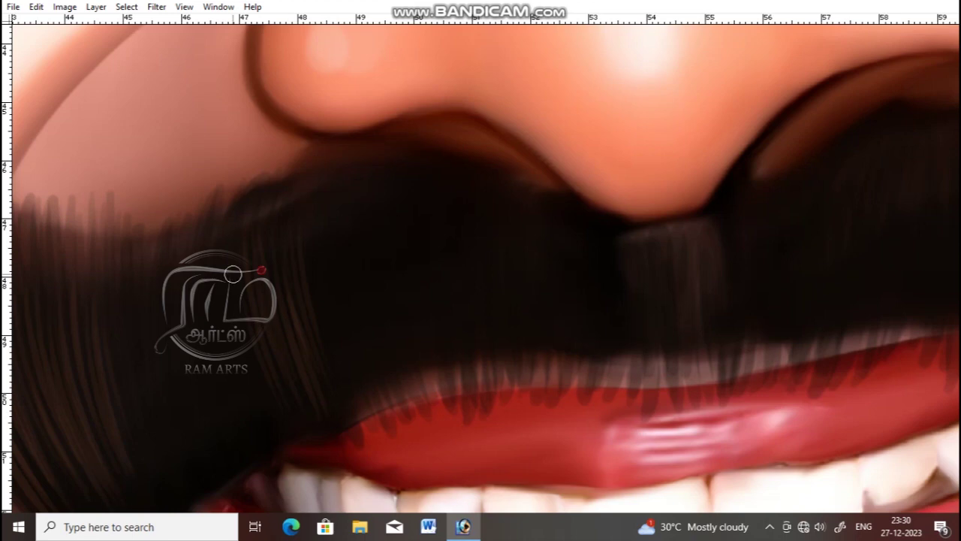
{"action": "scroll", "coordinate": [232, 274], "scroll_direction": "down", "scroll_amount": 2}
{"action": "scroll", "coordinate": [233, 274], "scroll_direction": "left", "scroll_amount": 1}
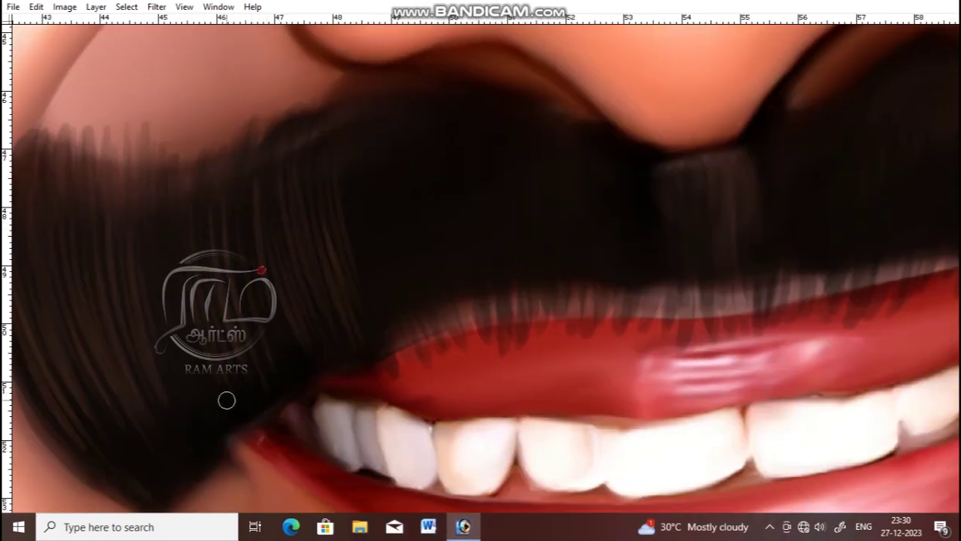
- Paint vertical brown hair strokes in the inner part of the moustache's left-hand half, beneath the left-hand nostril
{"action": "key", "text": "ctrl+minus"}
{"action": "key", "text": "ctrl+minus"}
{"action": "key", "text": "ctrl+minus"}
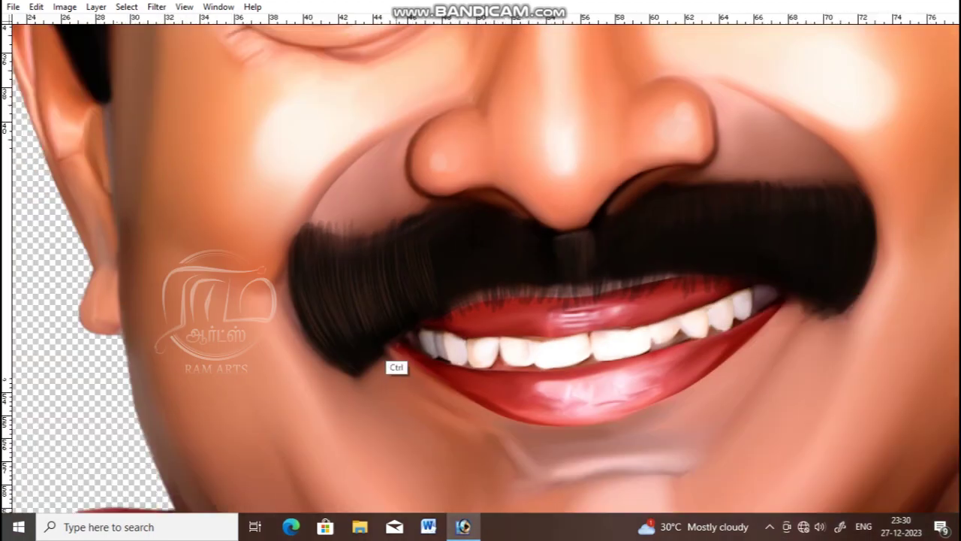
{"action": "key", "text": "ctrl+plus"}
{"action": "key", "text": "ctrl+plus"}
{"action": "key", "text": "ctrl+plus"}
{"action": "key", "text": "ctrl+plus"}
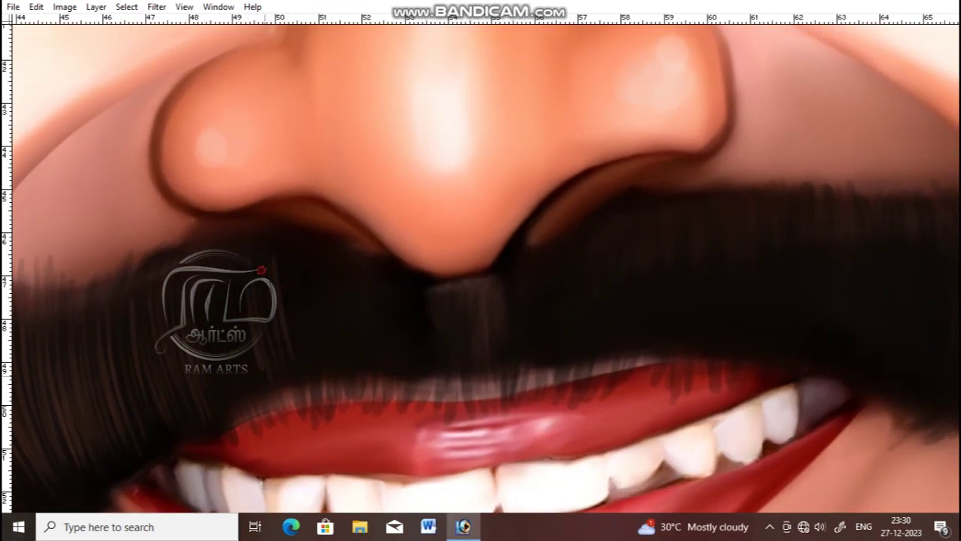
{"action": "scroll", "coordinate": [309, 280], "scroll_direction": "right", "scroll_amount": 2}
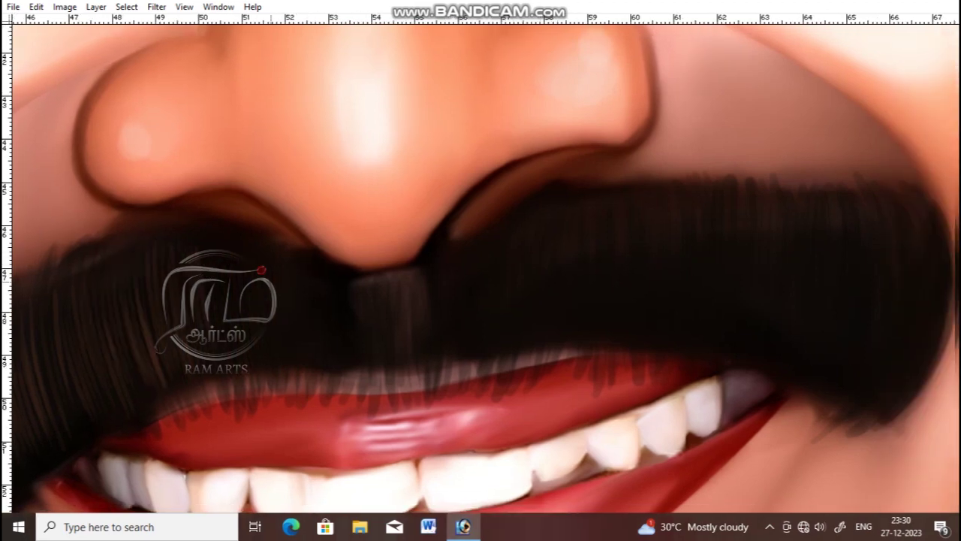
{"action": "left_click_drag", "start_coordinate": [284, 259], "coordinate": [290, 355]}
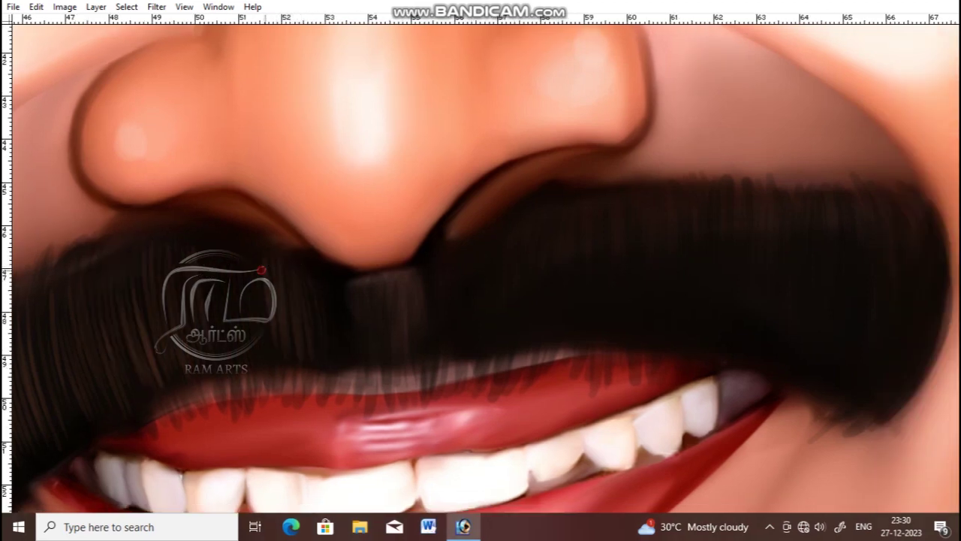
{"action": "scroll", "coordinate": [290, 334], "scroll_direction": "left", "scroll_amount": 1}
{"action": "left_click_drag", "start_coordinate": [286, 250], "coordinate": [290, 334]}
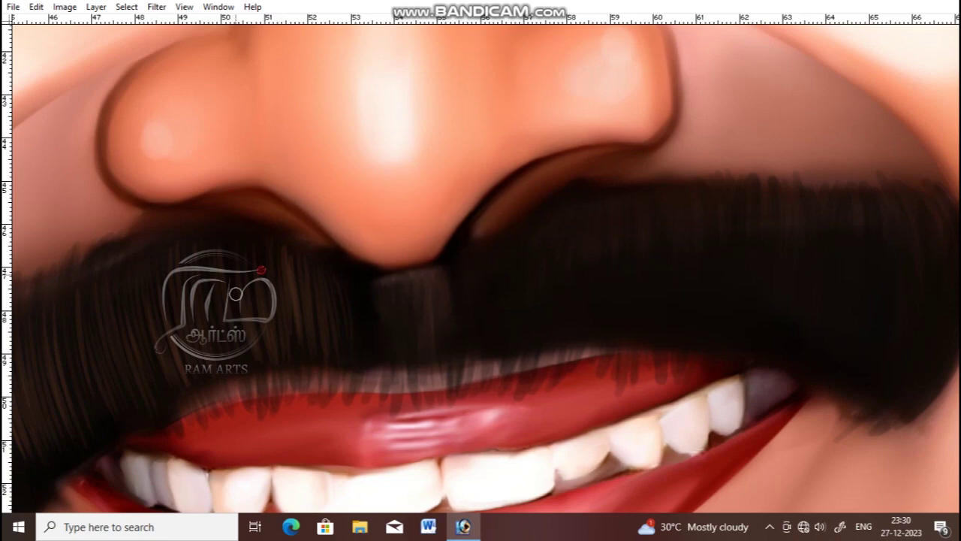
- Paint brown hair strokes down the inner part of the moustache's right-hand half, starting beneath the right-hand nostril
{"action": "key", "text": "ctrl+minus"}
{"action": "scroll", "coordinate": [428, 293], "scroll_direction": "down", "scroll_amount": 4}
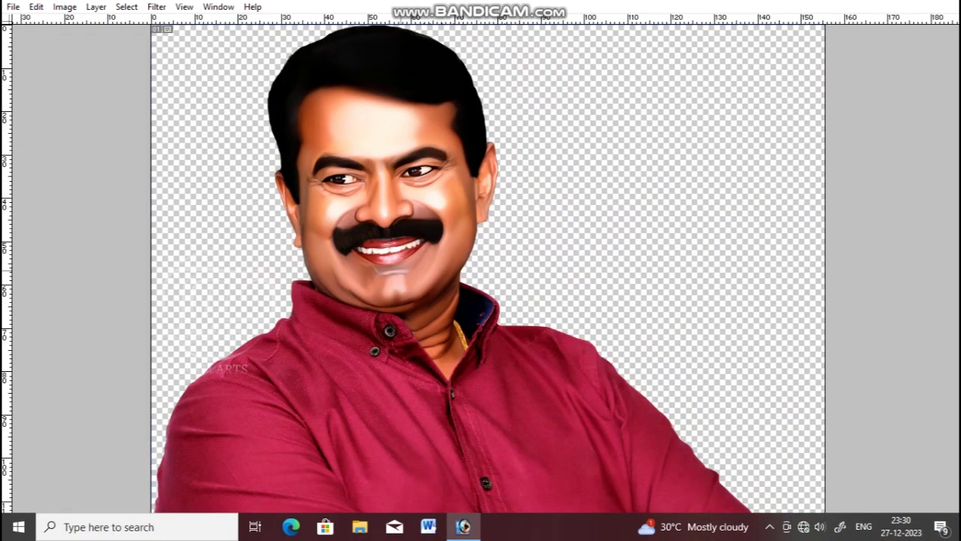
{"action": "scroll", "coordinate": [403, 197], "scroll_direction": "up", "scroll_amount": 6}
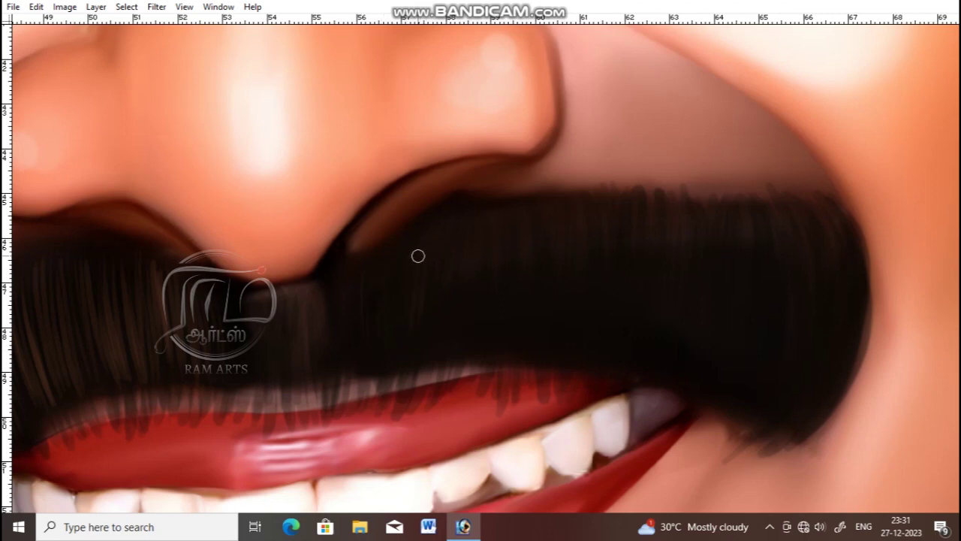
{"action": "left_click_drag", "start_coordinate": [403, 237], "coordinate": [341, 271]}
{"action": "left_click_drag", "start_coordinate": [438, 369], "coordinate": [440, 294]}
{"action": "mouse_move", "coordinate": [440, 260]}
{"action": "left_mouse_down"}
{"action": "mouse_move", "coordinate": [424, 368]}
{"action": "mouse_move", "coordinate": [421, 278]}
{"action": "mouse_move", "coordinate": [407, 365]}
{"action": "left_mouse_up"}
{"action": "mouse_move", "coordinate": [399, 300]}
{"action": "left_mouse_down"}
{"action": "mouse_move", "coordinate": [394, 378]}
{"action": "mouse_move", "coordinate": [384, 275]}
{"action": "mouse_move", "coordinate": [355, 392]}
{"action": "mouse_move", "coordinate": [220, 369]}
{"action": "left_mouse_up"}
{"action": "mouse_move", "coordinate": [436, 264]}
{"action": "left_mouse_down"}
{"action": "mouse_move", "coordinate": [409, 359]}
{"action": "mouse_move", "coordinate": [391, 376]}
{"action": "left_mouse_up"}
{"action": "left_click_drag", "start_coordinate": [398, 233], "coordinate": [387, 357]}
{"action": "left_click_drag", "start_coordinate": [400, 286], "coordinate": [385, 380]}
{"action": "left_click_drag", "start_coordinate": [397, 242], "coordinate": [376, 347]}
{"action": "mouse_move", "coordinate": [347, 286]}
{"action": "left_mouse_down"}
{"action": "mouse_move", "coordinate": [334, 360]}
{"action": "mouse_move", "coordinate": [335, 241]}
{"action": "mouse_move", "coordinate": [322, 347]}
{"action": "left_mouse_up"}
- Continue the slanted brown hair strokes across the moustache's right-hand half to its curved outer end
{"action": "left_click_drag", "start_coordinate": [391, 318], "coordinate": [369, 296]}
{"action": "mouse_move", "coordinate": [615, 257]}
{"action": "left_mouse_down"}
{"action": "mouse_move", "coordinate": [504, 189]}
{"action": "mouse_move", "coordinate": [467, 297]}
{"action": "left_mouse_up"}
{"action": "mouse_move", "coordinate": [471, 206]}
{"action": "left_mouse_down"}
{"action": "mouse_move", "coordinate": [450, 293]}
{"action": "mouse_move", "coordinate": [433, 210]}
{"action": "mouse_move", "coordinate": [458, 248]}
{"action": "mouse_move", "coordinate": [433, 294]}
{"action": "left_mouse_up"}
{"action": "mouse_move", "coordinate": [443, 217]}
{"action": "left_mouse_down"}
{"action": "mouse_move", "coordinate": [421, 323]}
{"action": "mouse_move", "coordinate": [427, 217]}
{"action": "left_mouse_up"}
{"action": "left_click_drag", "start_coordinate": [406, 307], "coordinate": [433, 201]}
{"action": "left_click_drag", "start_coordinate": [376, 235], "coordinate": [416, 228]}
{"action": "mouse_move", "coordinate": [416, 297]}
{"action": "left_mouse_down"}
{"action": "mouse_move", "coordinate": [439, 210]}
{"action": "mouse_move", "coordinate": [425, 196]}
{"action": "left_mouse_up"}
{"action": "left_click_drag", "start_coordinate": [379, 297], "coordinate": [402, 202]}
{"action": "key", "text": "h"}
{"action": "left_click_drag", "start_coordinate": [430, 360], "coordinate": [469, 400]}
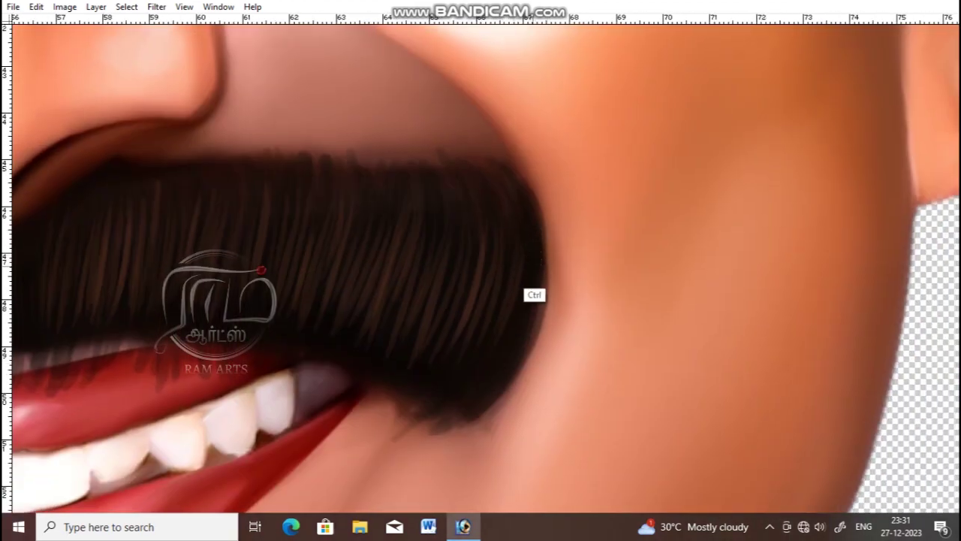
- Paint short curved brown strands in the dark hair at the left-hand temple, beside the forehead
{"action": "key", "text": "ctrl+0"}
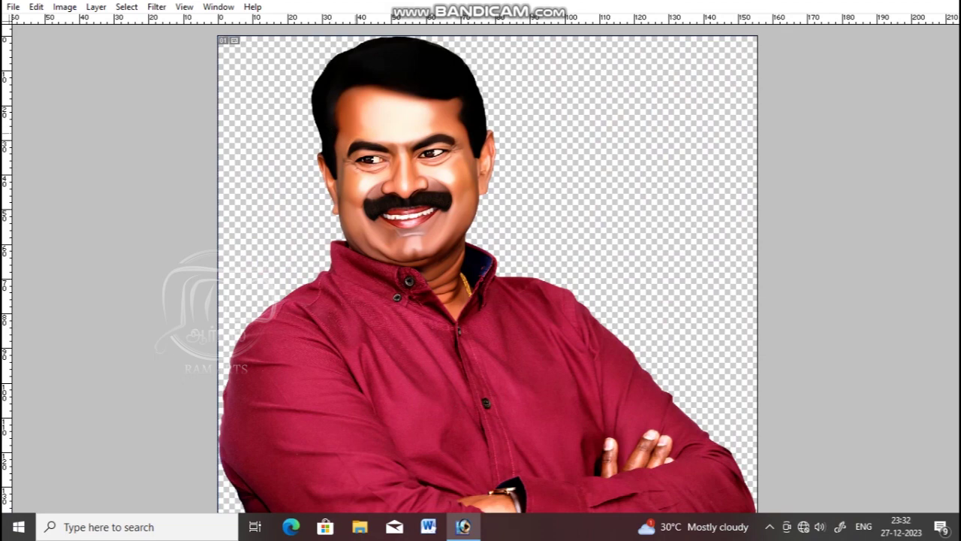
{"action": "key", "text": "ctrl+plus"}
{"action": "key", "text": "ctrl+plus"}
{"action": "key", "text": "ctrl+minus"}
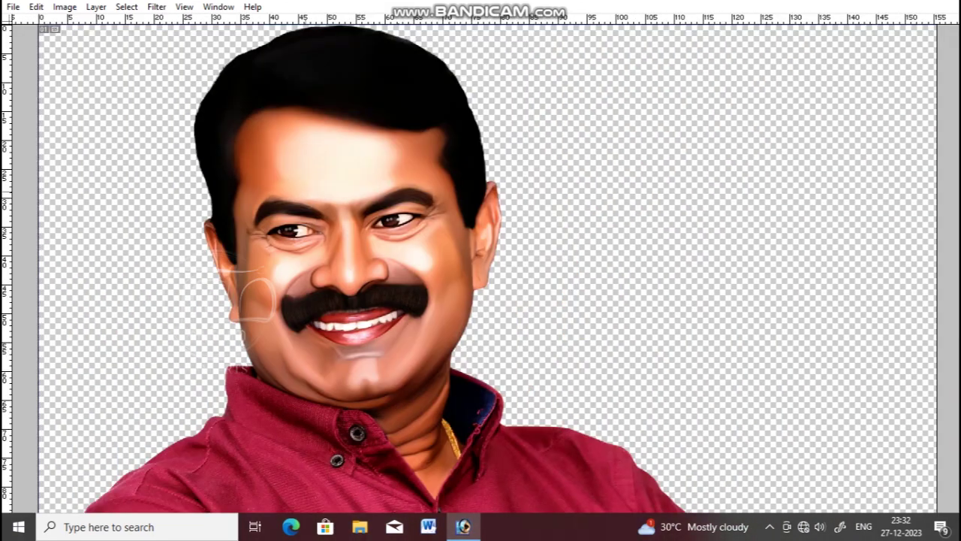
{"action": "scroll", "coordinate": [263, 293], "scroll_direction": "up", "scroll_amount": 5}
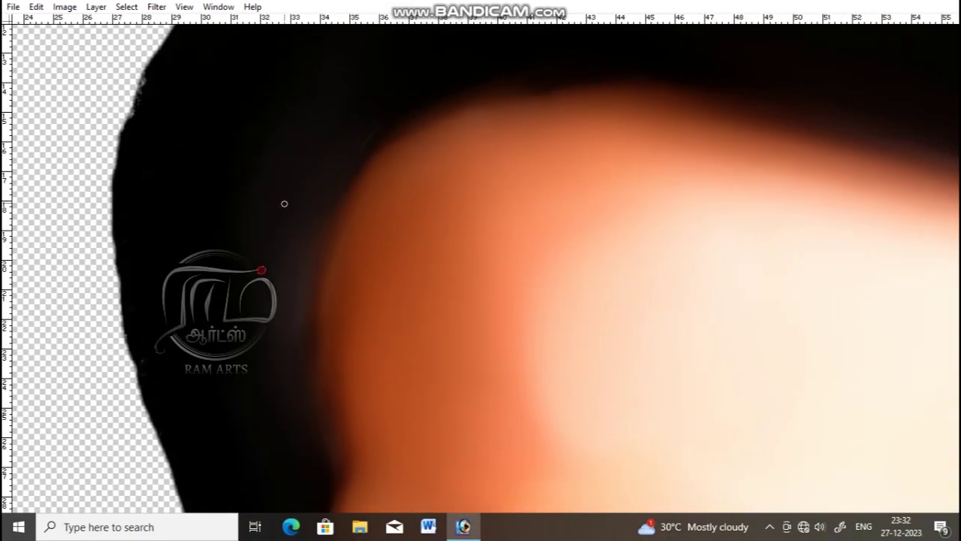
{"action": "left_click_drag", "start_coordinate": [265, 268], "coordinate": [447, 252]}
{"action": "mouse_move", "coordinate": [368, 295]}
{"action": "left_mouse_down"}
{"action": "mouse_move", "coordinate": [438, 243]}
{"action": "mouse_move", "coordinate": [371, 320]}
{"action": "left_mouse_up"}
{"action": "left_click_drag", "start_coordinate": [460, 239], "coordinate": [363, 298]}
{"action": "left_click_drag", "start_coordinate": [450, 255], "coordinate": [476, 217]}
{"action": "left_click_drag", "start_coordinate": [485, 271], "coordinate": [424, 330]}
{"action": "left_click_drag", "start_coordinate": [452, 284], "coordinate": [405, 324]}
{"action": "left_click_drag", "start_coordinate": [460, 279], "coordinate": [389, 335]}
{"action": "mouse_move", "coordinate": [493, 322]}
{"action": "left_mouse_down"}
{"action": "mouse_move", "coordinate": [506, 247]}
{"action": "mouse_move", "coordinate": [466, 344]}
{"action": "left_mouse_up"}
{"action": "left_click_drag", "start_coordinate": [517, 206], "coordinate": [428, 317]}
{"action": "left_click_drag", "start_coordinate": [496, 232], "coordinate": [476, 157]}
{"action": "left_click_drag", "start_coordinate": [479, 285], "coordinate": [461, 318]}
{"action": "left_click_drag", "start_coordinate": [474, 271], "coordinate": [423, 373]}
- Paint long thin brown strands down the left-hand sideburn, between the temple and the ear
{"action": "scroll", "coordinate": [491, 285], "scroll_direction": "down", "scroll_amount": 2}
{"action": "left_click_drag", "start_coordinate": [475, 332], "coordinate": [453, 413]}
{"action": "left_click_drag", "start_coordinate": [461, 356], "coordinate": [443, 442]}
{"action": "scroll", "coordinate": [483, 311], "scroll_direction": "down", "scroll_amount": 4}
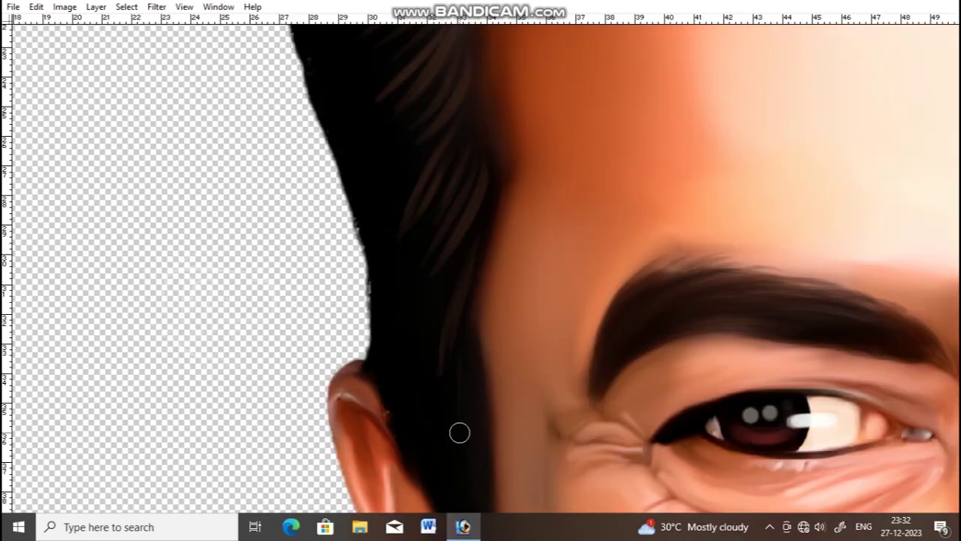
{"action": "scroll", "coordinate": [461, 353], "scroll_direction": "down", "scroll_amount": 2}
{"action": "scroll", "coordinate": [451, 337], "scroll_direction": "right", "scroll_amount": 2}
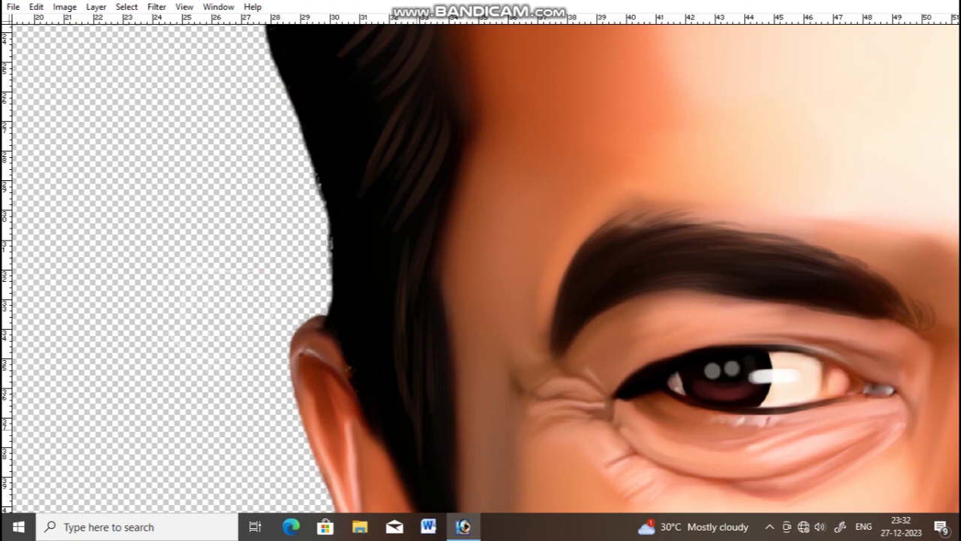
{"action": "left_click_drag", "start_coordinate": [382, 309], "coordinate": [398, 418]}
{"action": "left_click_drag", "start_coordinate": [354, 285], "coordinate": [398, 429]}
{"action": "scroll", "coordinate": [397, 428], "scroll_direction": "up", "scroll_amount": 4}
{"action": "left_click_drag", "start_coordinate": [379, 267], "coordinate": [362, 383]}
{"action": "left_click_drag", "start_coordinate": [362, 280], "coordinate": [351, 377]}
- Add brown strands along the outer side of the left-hand temple hair and sweep longer ones up towards the forehead's corner
{"action": "scroll", "coordinate": [355, 209], "scroll_direction": "up", "scroll_amount": 3}
{"action": "scroll", "coordinate": [356, 209], "scroll_direction": "left", "scroll_amount": 1}
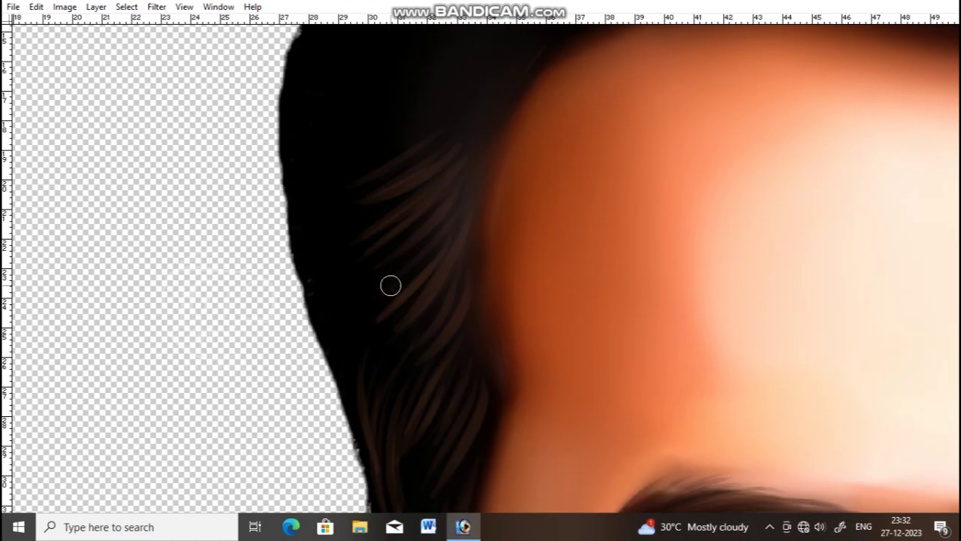
{"action": "scroll", "coordinate": [370, 294], "scroll_direction": "up", "scroll_amount": 2}
{"action": "left_click_drag", "start_coordinate": [353, 334], "coordinate": [358, 426]}
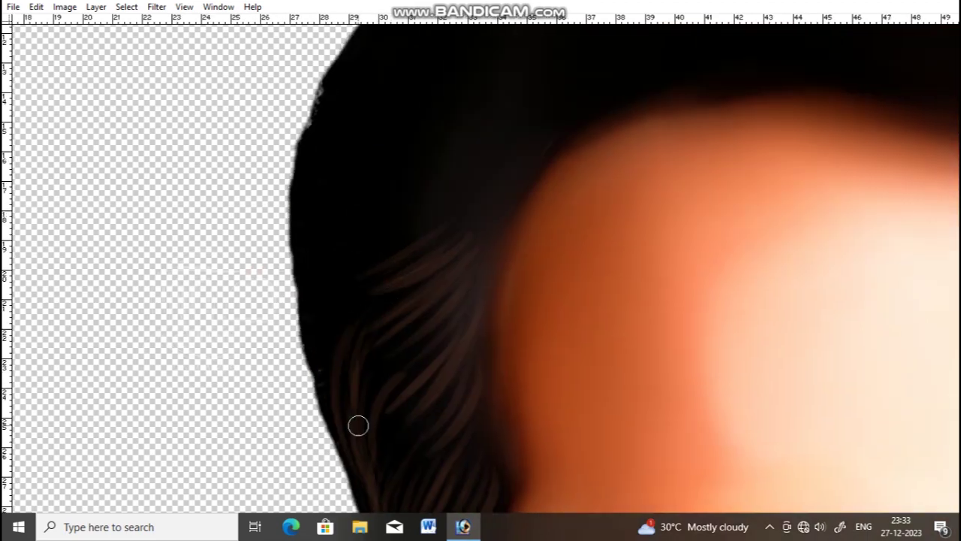
{"action": "scroll", "coordinate": [373, 363], "scroll_direction": "up", "scroll_amount": 3}
{"action": "scroll", "coordinate": [373, 363], "scroll_direction": "left", "scroll_amount": 1}
{"action": "left_click_drag", "start_coordinate": [373, 363], "coordinate": [543, 268]}
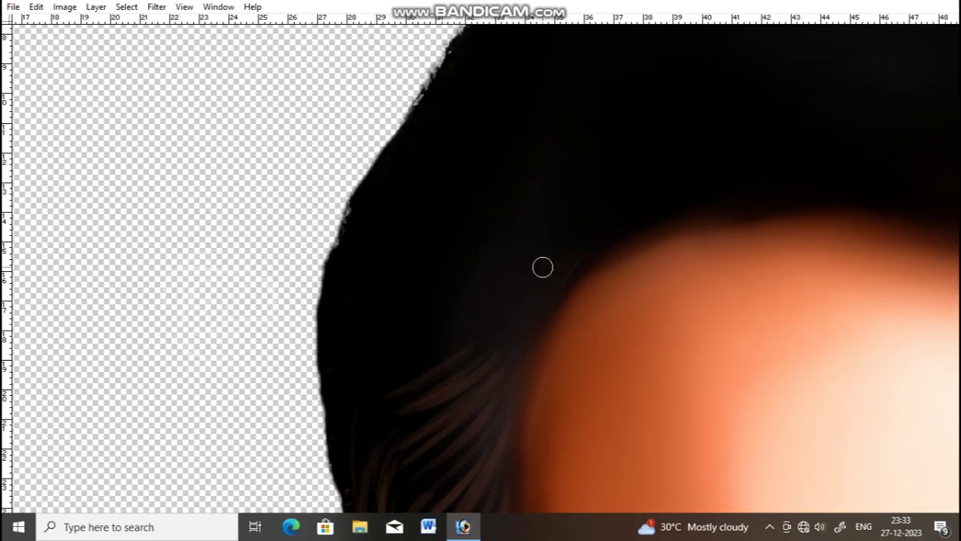
{"action": "left_click_drag", "start_coordinate": [354, 387], "coordinate": [556, 247]}
{"action": "mouse_move", "coordinate": [368, 370]}
{"action": "left_mouse_down"}
{"action": "mouse_move", "coordinate": [541, 254]}
{"action": "mouse_move", "coordinate": [494, 286]}
{"action": "left_mouse_up"}
{"action": "left_click_drag", "start_coordinate": [350, 386], "coordinate": [551, 222]}
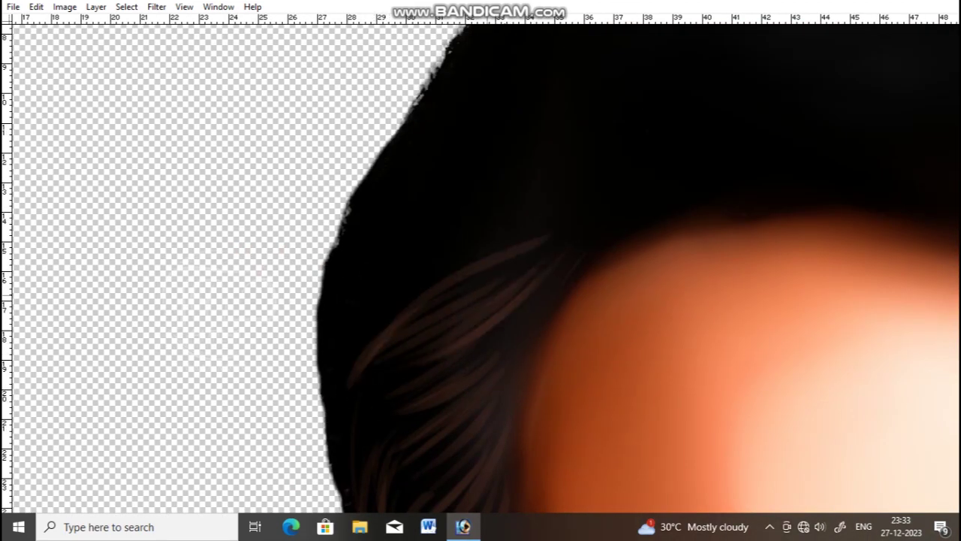
- Paint arched brown strands over the forehead's left-hand corner and down the hair's outer edge
{"action": "scroll", "coordinate": [450, 300], "scroll_direction": "up", "scroll_amount": 3}
{"action": "scroll", "coordinate": [451, 300], "scroll_direction": "right", "scroll_amount": 1}
{"action": "left_click_drag", "start_coordinate": [397, 391], "coordinate": [542, 353]}
{"action": "left_click_drag", "start_coordinate": [399, 378], "coordinate": [600, 333]}
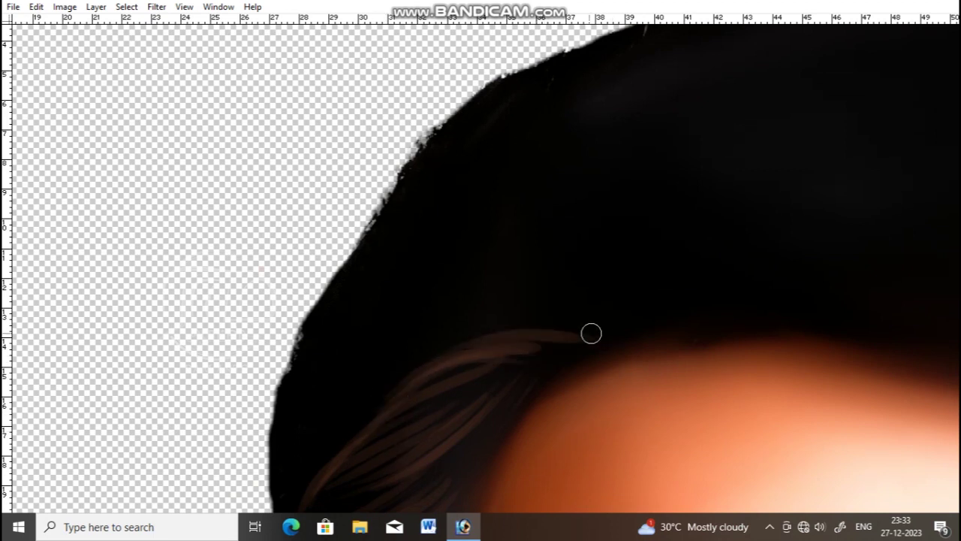
{"action": "left_click_drag", "start_coordinate": [356, 413], "coordinate": [569, 319]}
{"action": "mouse_move", "coordinate": [368, 366]}
{"action": "left_mouse_down"}
{"action": "mouse_move", "coordinate": [468, 304]}
{"action": "mouse_move", "coordinate": [513, 296]}
{"action": "mouse_move", "coordinate": [429, 272]}
{"action": "mouse_move", "coordinate": [308, 339]}
{"action": "mouse_move", "coordinate": [342, 359]}
{"action": "mouse_move", "coordinate": [564, 326]}
{"action": "left_mouse_up"}
{"action": "mouse_move", "coordinate": [548, 290]}
{"action": "left_mouse_down"}
{"action": "mouse_move", "coordinate": [506, 274]}
{"action": "mouse_move", "coordinate": [330, 338]}
{"action": "left_mouse_up"}
{"action": "scroll", "coordinate": [480, 251], "scroll_direction": "down", "scroll_amount": 3}
{"action": "scroll", "coordinate": [481, 251], "scroll_direction": "left", "scroll_amount": 2}
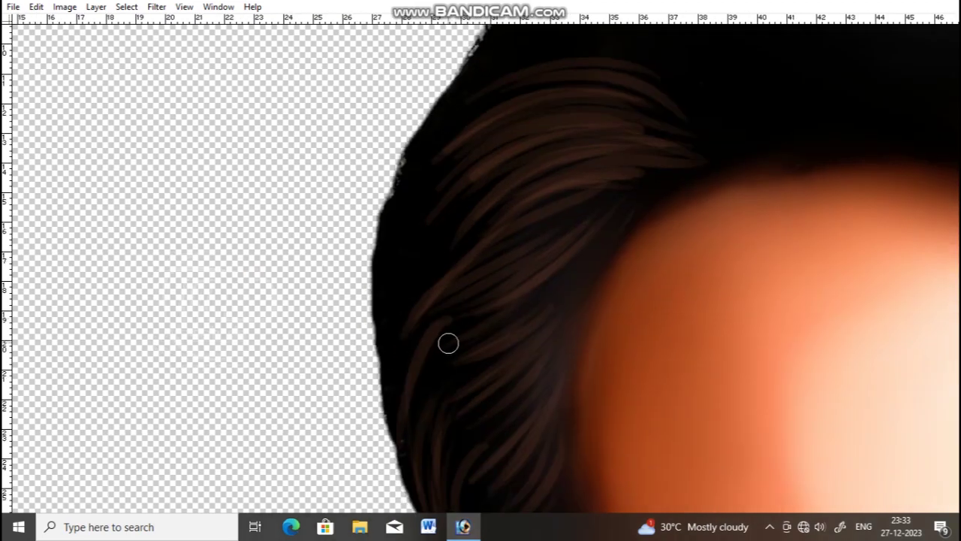
{"action": "scroll", "coordinate": [442, 350], "scroll_direction": "down", "scroll_amount": 1}
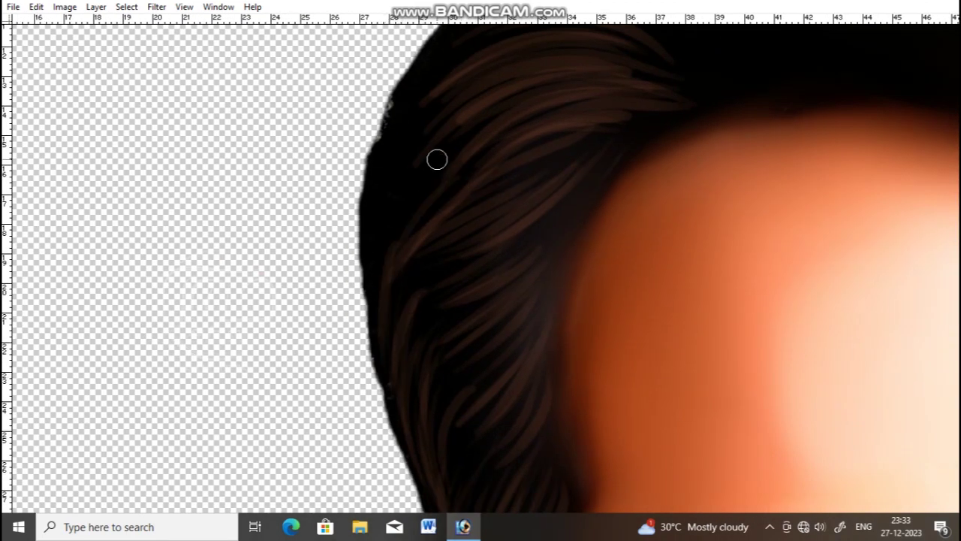
{"action": "scroll", "coordinate": [434, 185], "scroll_direction": "up", "scroll_amount": 1}
{"action": "left_click_drag", "start_coordinate": [429, 197], "coordinate": [315, 414]}
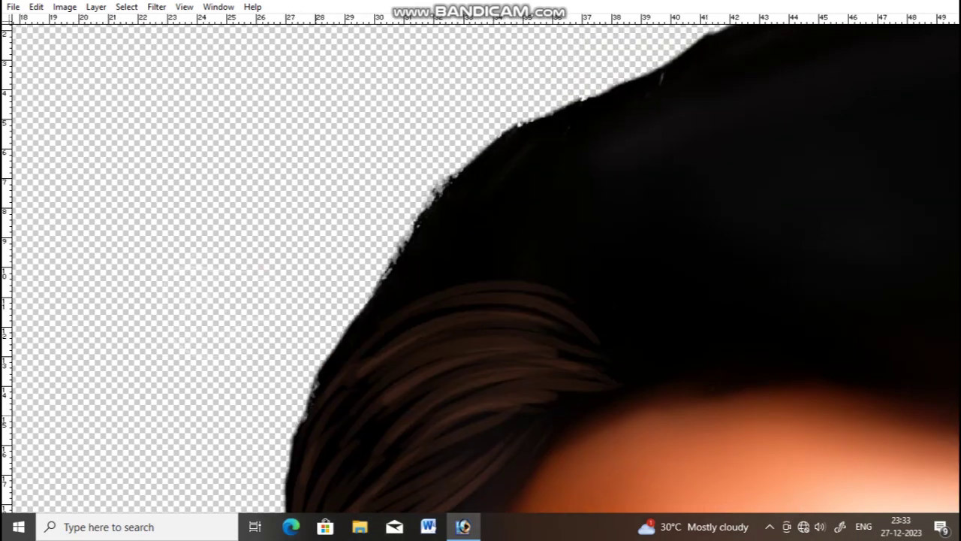
- Paint long brown strands fanning out from the left-hand parting across the front of the top hair
{"action": "left_click_drag", "start_coordinate": [496, 254], "coordinate": [45, 307]}
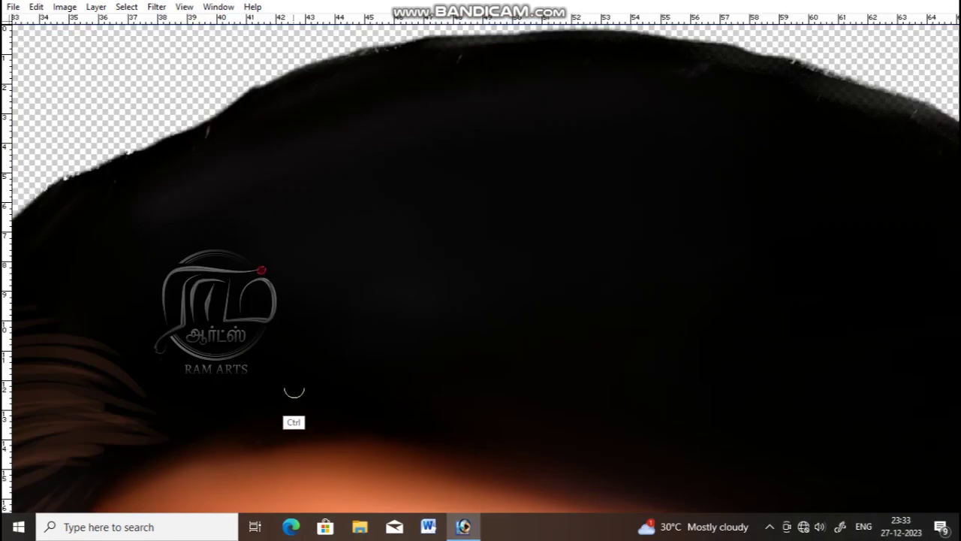
{"action": "left_click_drag", "start_coordinate": [293, 390], "coordinate": [440, 392]}
{"action": "mouse_move", "coordinate": [565, 224]}
{"action": "left_mouse_down"}
{"action": "mouse_move", "coordinate": [358, 340]}
{"action": "mouse_move", "coordinate": [280, 361]}
{"action": "mouse_move", "coordinate": [656, 170]}
{"action": "mouse_move", "coordinate": [669, 140]}
{"action": "mouse_move", "coordinate": [338, 353]}
{"action": "left_mouse_up"}
{"action": "key", "text": "ctrl+alt+z"}
{"action": "left_click_drag", "start_coordinate": [617, 183], "coordinate": [353, 330]}
{"action": "mouse_move", "coordinate": [675, 143]}
{"action": "left_mouse_down"}
{"action": "mouse_move", "coordinate": [392, 281]}
{"action": "mouse_move", "coordinate": [594, 165]}
{"action": "mouse_move", "coordinate": [377, 323]}
{"action": "mouse_move", "coordinate": [428, 200]}
{"action": "mouse_move", "coordinate": [334, 353]}
{"action": "mouse_move", "coordinate": [473, 133]}
{"action": "mouse_move", "coordinate": [315, 338]}
{"action": "mouse_move", "coordinate": [378, 245]}
{"action": "mouse_move", "coordinate": [354, 259]}
{"action": "mouse_move", "coordinate": [299, 340]}
{"action": "mouse_move", "coordinate": [413, 168]}
{"action": "mouse_move", "coordinate": [330, 274]}
{"action": "mouse_move", "coordinate": [271, 308]}
{"action": "mouse_move", "coordinate": [247, 264]}
{"action": "mouse_move", "coordinate": [235, 295]}
{"action": "mouse_move", "coordinate": [281, 338]}
{"action": "mouse_move", "coordinate": [260, 346]}
{"action": "mouse_move", "coordinate": [261, 301]}
{"action": "mouse_move", "coordinate": [235, 286]}
{"action": "mouse_move", "coordinate": [239, 232]}
{"action": "left_mouse_up"}
{"action": "left_click_drag", "start_coordinate": [478, 350], "coordinate": [298, 327]}
{"action": "mouse_move", "coordinate": [259, 358]}
{"action": "left_mouse_down"}
{"action": "mouse_move", "coordinate": [635, 270]}
{"action": "mouse_move", "coordinate": [661, 252]}
{"action": "left_mouse_up"}
{"action": "mouse_move", "coordinate": [532, 291]}
{"action": "left_mouse_down"}
{"action": "mouse_move", "coordinate": [474, 290]}
{"action": "mouse_move", "coordinate": [248, 349]}
{"action": "mouse_move", "coordinate": [181, 351]}
{"action": "mouse_move", "coordinate": [200, 338]}
{"action": "mouse_move", "coordinate": [162, 338]}
{"action": "left_mouse_up"}
{"action": "left_click_drag", "start_coordinate": [519, 166], "coordinate": [185, 325]}
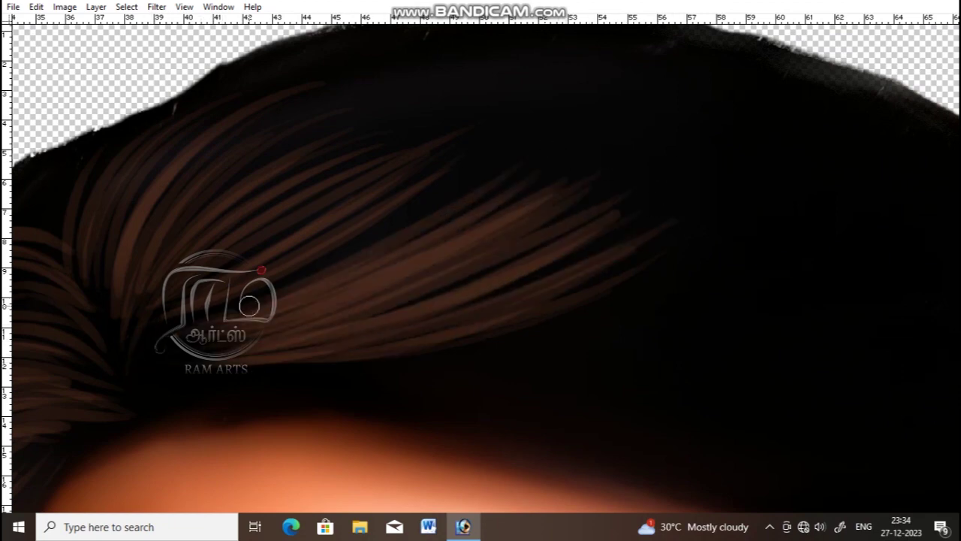
- Extend the sweeping brown strands along the fringe above the middle of the forehead and thicken the existing ones
{"action": "left_click_drag", "start_coordinate": [479, 157], "coordinate": [188, 323]}
{"action": "left_click_drag", "start_coordinate": [526, 337], "coordinate": [351, 248]}
{"action": "left_click_drag", "start_coordinate": [738, 345], "coordinate": [159, 335]}
{"action": "mouse_move", "coordinate": [229, 304]}
{"action": "left_mouse_down"}
{"action": "mouse_move", "coordinate": [582, 304]}
{"action": "mouse_move", "coordinate": [491, 323]}
{"action": "mouse_move", "coordinate": [558, 292]}
{"action": "mouse_move", "coordinate": [476, 277]}
{"action": "mouse_move", "coordinate": [194, 279]}
{"action": "left_mouse_up"}
{"action": "mouse_move", "coordinate": [277, 295]}
{"action": "left_mouse_down"}
{"action": "mouse_move", "coordinate": [738, 192]}
{"action": "mouse_move", "coordinate": [655, 217]}
{"action": "mouse_move", "coordinate": [695, 178]}
{"action": "left_mouse_up"}
{"action": "mouse_move", "coordinate": [225, 288]}
{"action": "left_mouse_down"}
{"action": "mouse_move", "coordinate": [663, 167]}
{"action": "mouse_move", "coordinate": [584, 167]}
{"action": "left_mouse_up"}
{"action": "mouse_move", "coordinate": [255, 285]}
{"action": "left_mouse_down"}
{"action": "mouse_move", "coordinate": [593, 161]}
{"action": "mouse_move", "coordinate": [526, 169]}
{"action": "left_mouse_up"}
{"action": "left_click_drag", "start_coordinate": [226, 284], "coordinate": [473, 176]}
- Paint upward-curving brown strands along the lower edge of the fringe, above the forehead's right-hand corner
{"action": "key", "text": "ctrl+minus"}
{"action": "key", "text": "ctrl+minus"}
{"action": "key", "text": "ctrl+minus"}
{"action": "key", "text": "ctrl+minus"}
{"action": "key", "text": "ctrl+plus"}
{"action": "key", "text": "ctrl+plus"}
{"action": "key", "text": "ctrl+plus"}
{"action": "key", "text": "ctrl+plus"}
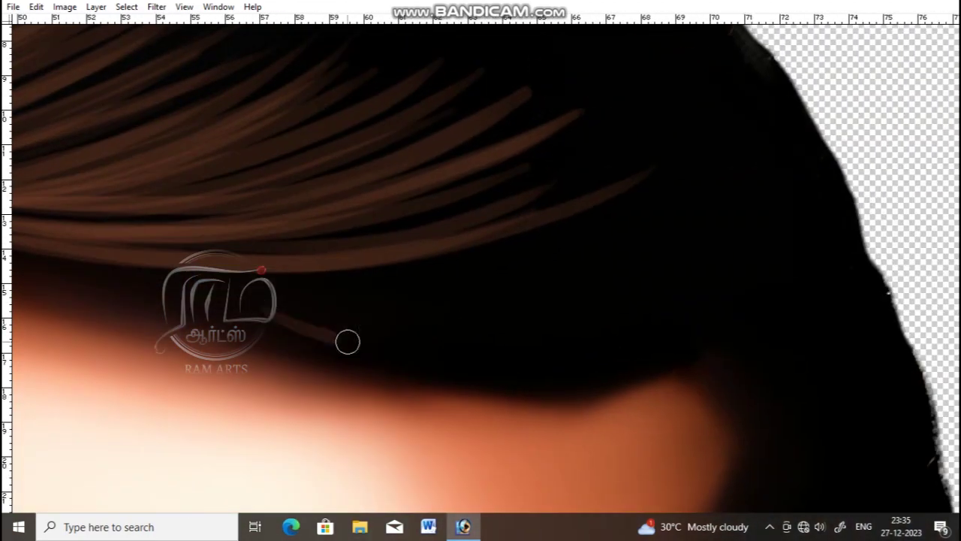
{"action": "mouse_move", "coordinate": [348, 341]}
{"action": "left_mouse_down"}
{"action": "mouse_move", "coordinate": [708, 248]}
{"action": "mouse_move", "coordinate": [741, 271]}
{"action": "left_mouse_up"}
{"action": "left_click_drag", "start_coordinate": [342, 364], "coordinate": [744, 285]}
{"action": "left_click_drag", "start_coordinate": [421, 360], "coordinate": [639, 304]}
{"action": "left_click_drag", "start_coordinate": [420, 338], "coordinate": [728, 214]}
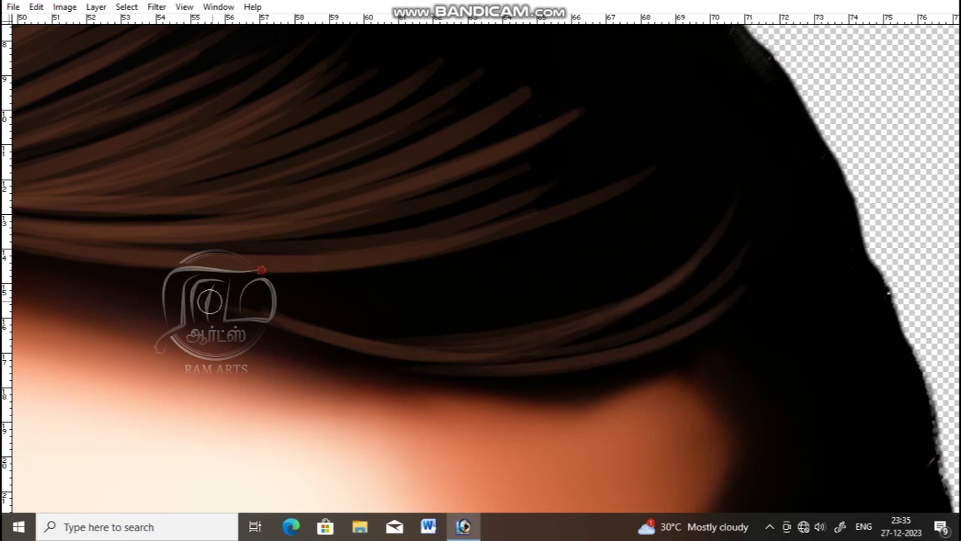
- Fill the gap between the right-hand fringe strands and the upper sweep with layered curved brown strands
{"action": "left_click_drag", "start_coordinate": [208, 302], "coordinate": [699, 226]}
{"action": "left_click_drag", "start_coordinate": [335, 318], "coordinate": [720, 176]}
{"action": "left_click_drag", "start_coordinate": [186, 284], "coordinate": [661, 217]}
{"action": "left_click_drag", "start_coordinate": [313, 314], "coordinate": [692, 173]}
{"action": "mouse_move", "coordinate": [234, 314]}
{"action": "left_mouse_down"}
{"action": "mouse_move", "coordinate": [483, 273]}
{"action": "mouse_move", "coordinate": [692, 154]}
{"action": "left_mouse_up"}
{"action": "left_click_drag", "start_coordinate": [324, 303], "coordinate": [637, 195]}
{"action": "left_click_drag", "start_coordinate": [206, 297], "coordinate": [623, 209]}
{"action": "left_click_drag", "start_coordinate": [341, 287], "coordinate": [599, 237]}
{"action": "left_click_drag", "start_coordinate": [157, 282], "coordinate": [540, 223]}
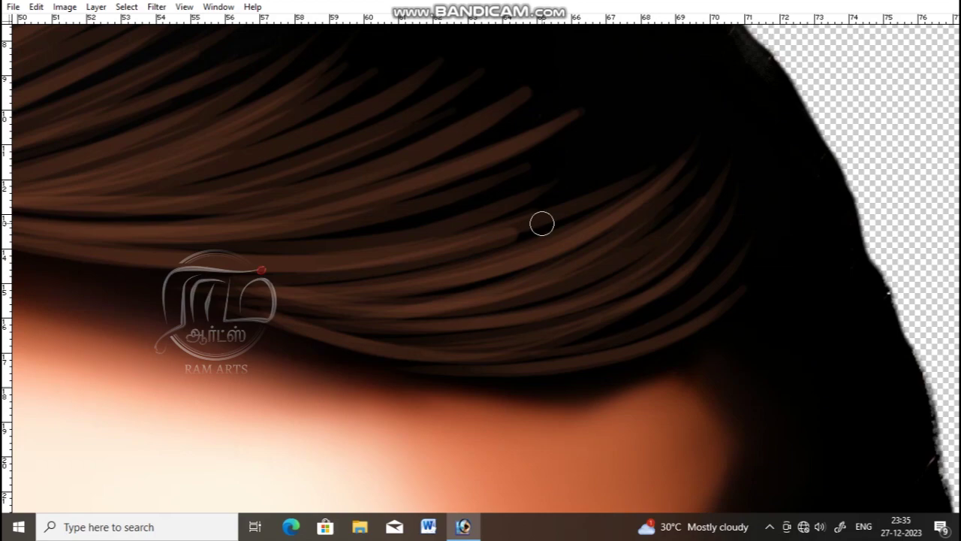
- Paint brown strands along the upper left-hand part of the crown, above the sweeping fringe
{"action": "key", "text": "ctrl+0"}
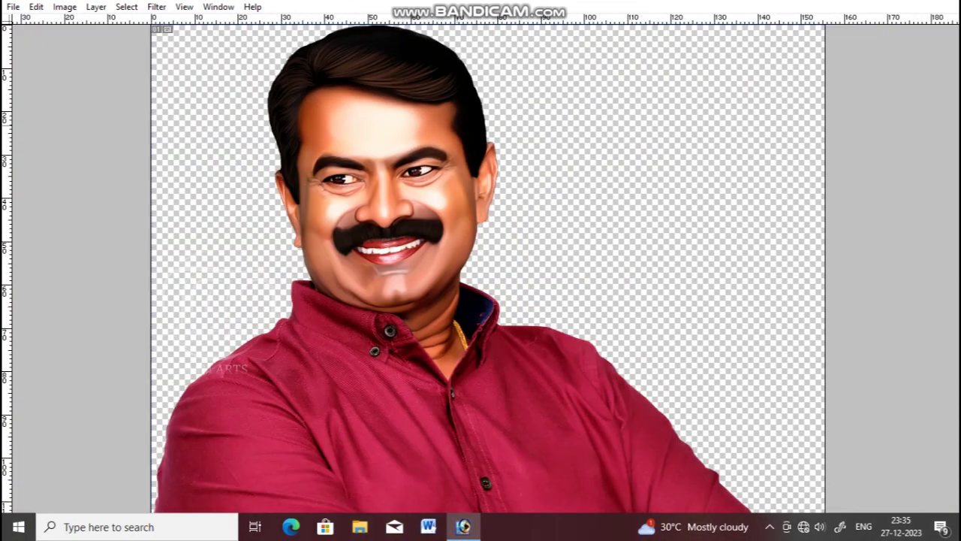
{"action": "scroll", "coordinate": [332, 82], "scroll_direction": "up", "scroll_amount": 5}
{"action": "left_click_drag", "start_coordinate": [395, 101], "coordinate": [547, 45]}
{"action": "left_click_drag", "start_coordinate": [347, 111], "coordinate": [433, 74]}
{"action": "left_click_drag", "start_coordinate": [319, 119], "coordinate": [416, 69]}
{"action": "left_click_drag", "start_coordinate": [271, 146], "coordinate": [412, 48]}
{"action": "left_click_drag", "start_coordinate": [285, 94], "coordinate": [413, 47]}
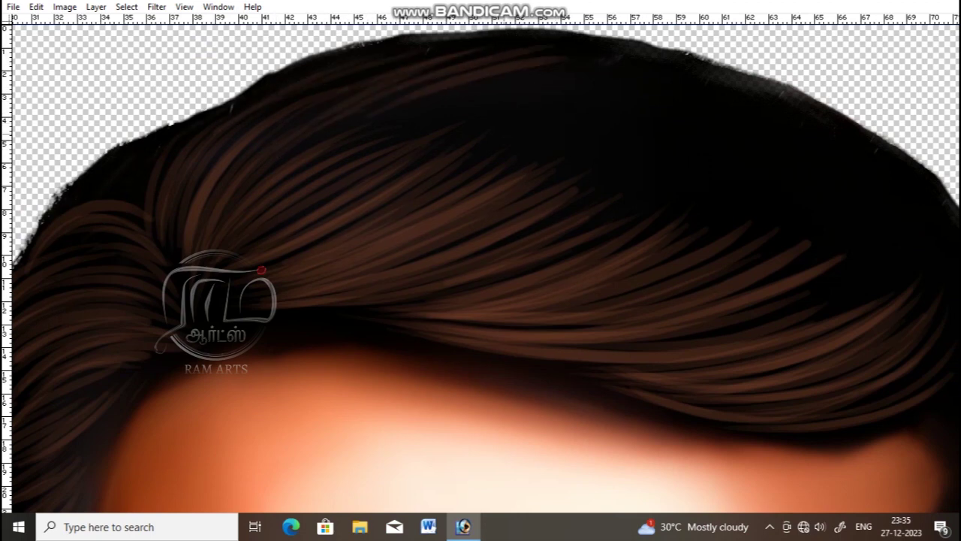
{"action": "scroll", "coordinate": [558, 81], "scroll_direction": "right", "scroll_amount": 3}
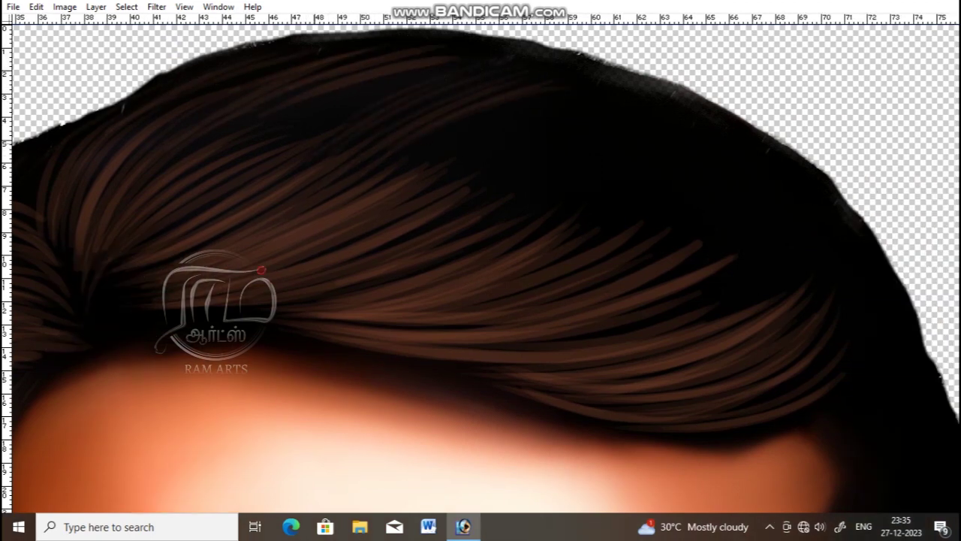
- Paint fine brown strands across the dark upper crown, above the middle and right-hand part of the fringe
{"action": "scroll", "coordinate": [377, 80], "scroll_direction": "right", "scroll_amount": 5}
{"action": "scroll", "coordinate": [501, 148], "scroll_direction": "right", "scroll_amount": 1}
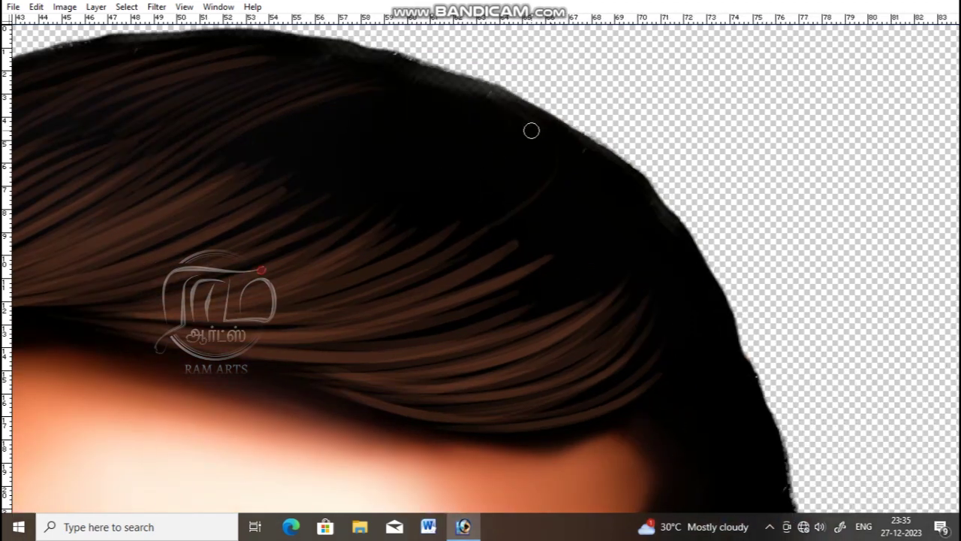
{"action": "left_click_drag", "start_coordinate": [418, 219], "coordinate": [494, 145]}
{"action": "left_click_drag", "start_coordinate": [389, 181], "coordinate": [455, 123]}
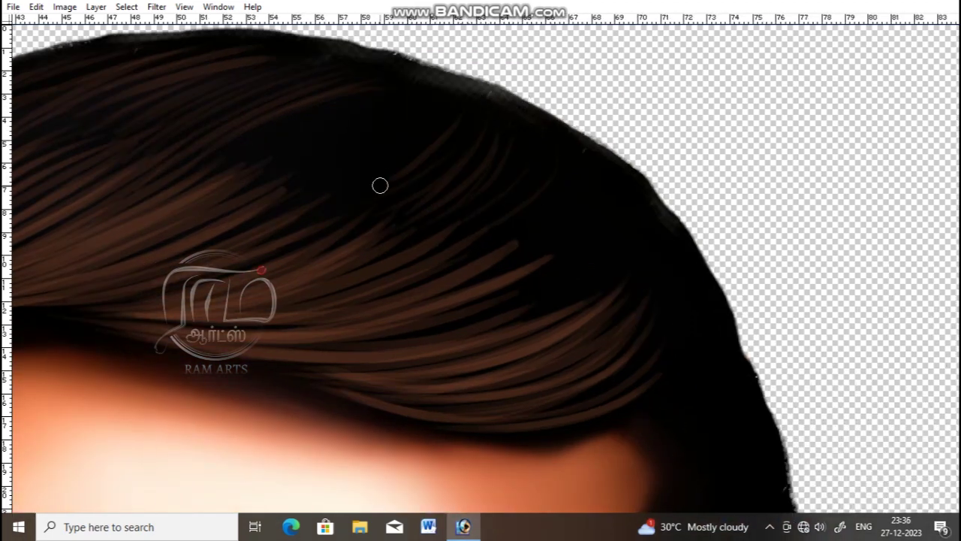
{"action": "left_click_drag", "start_coordinate": [325, 213], "coordinate": [441, 134]}
{"action": "left_click_drag", "start_coordinate": [317, 183], "coordinate": [410, 116]}
{"action": "left_click_drag", "start_coordinate": [302, 154], "coordinate": [355, 113]}
- Paint curved brown strands in the dark area between the right-hand fringe tips and the outer edge of the crown
{"action": "scroll", "coordinate": [349, 191], "scroll_direction": "right", "scroll_amount": 4}
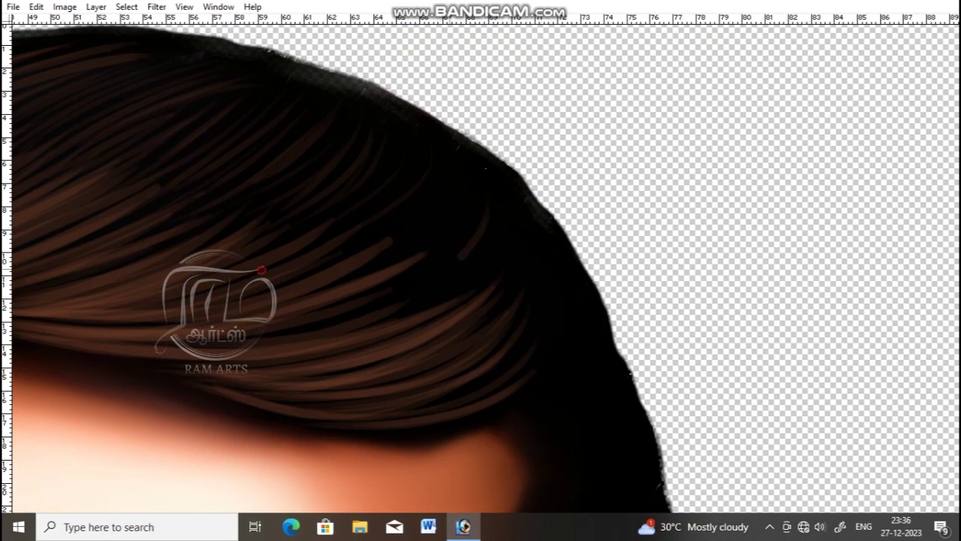
{"action": "left_click_drag", "start_coordinate": [362, 270], "coordinate": [452, 188]}
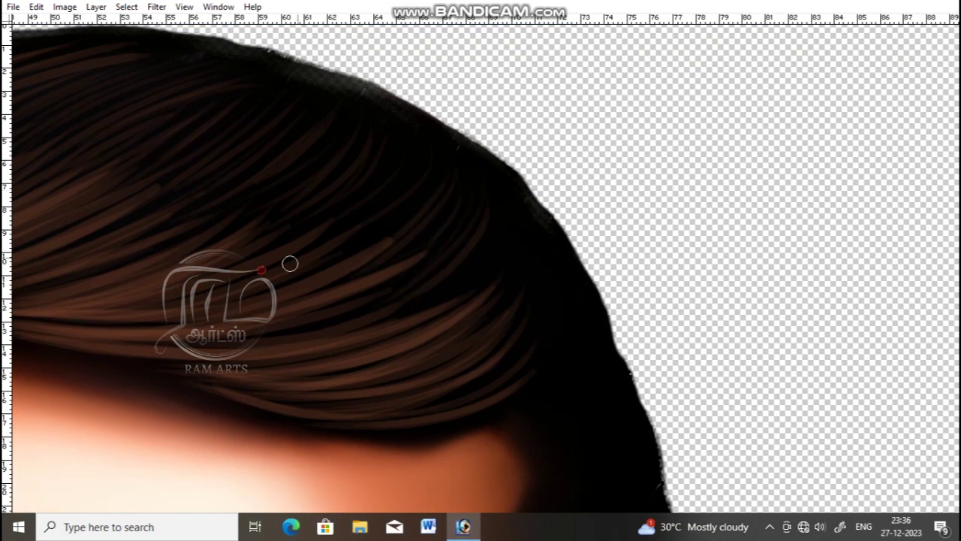
{"action": "left_click_drag", "start_coordinate": [339, 251], "coordinate": [410, 203]}
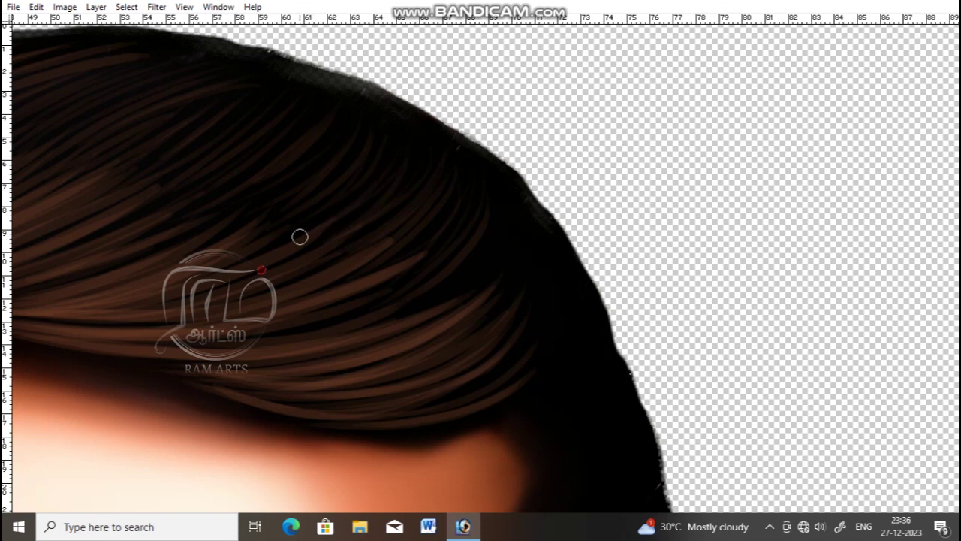
{"action": "scroll", "coordinate": [403, 130], "scroll_direction": "down", "scroll_amount": 1}
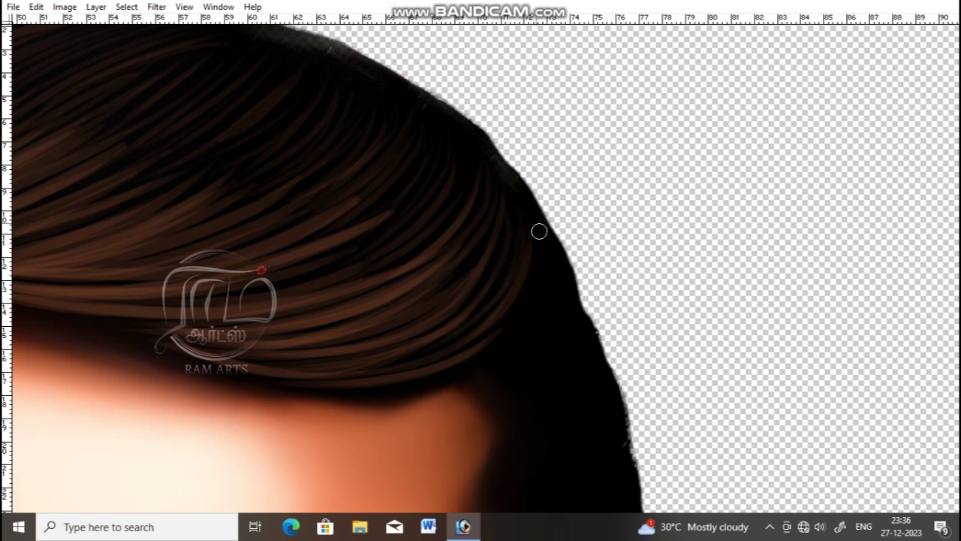
{"action": "key", "text": "ctrl+0"}
{"action": "key", "text": "ctrl+minus"}
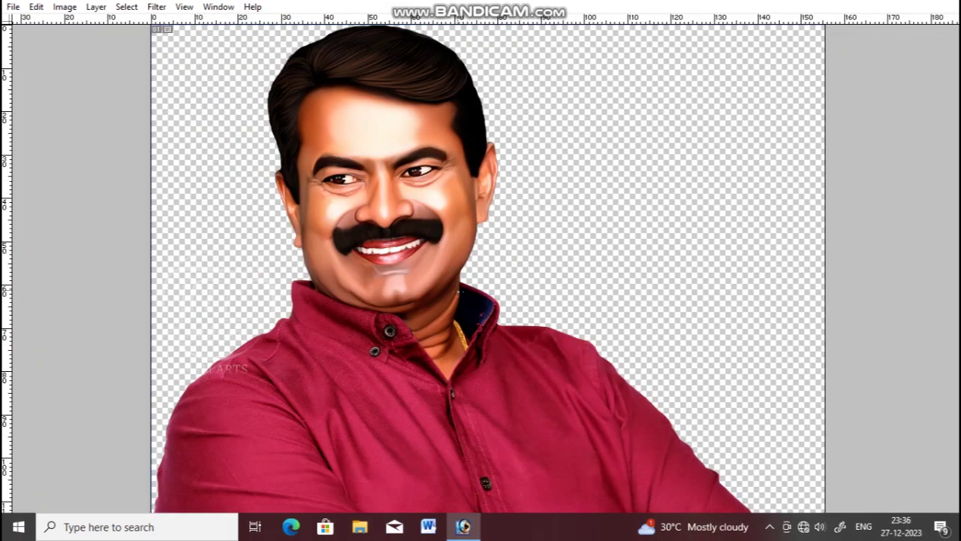
- Paint thin brown strands down the right-hand side hair, from the temple hairline to the sideburn beside the ear
{"action": "scroll", "coordinate": [475, 72], "scroll_direction": "up", "scroll_amount": 4}
{"action": "mouse_move", "coordinate": [419, 214]}
{"action": "left_mouse_down"}
{"action": "mouse_move", "coordinate": [450, 290]}
{"action": "mouse_move", "coordinate": [449, 367]}
{"action": "left_mouse_up"}
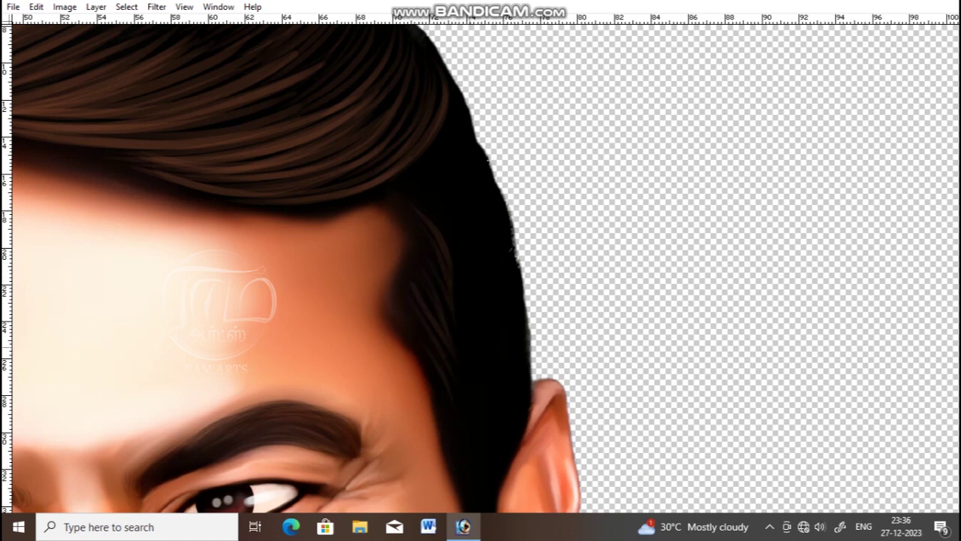
{"action": "left_click_drag", "start_coordinate": [523, 322], "coordinate": [489, 281]}
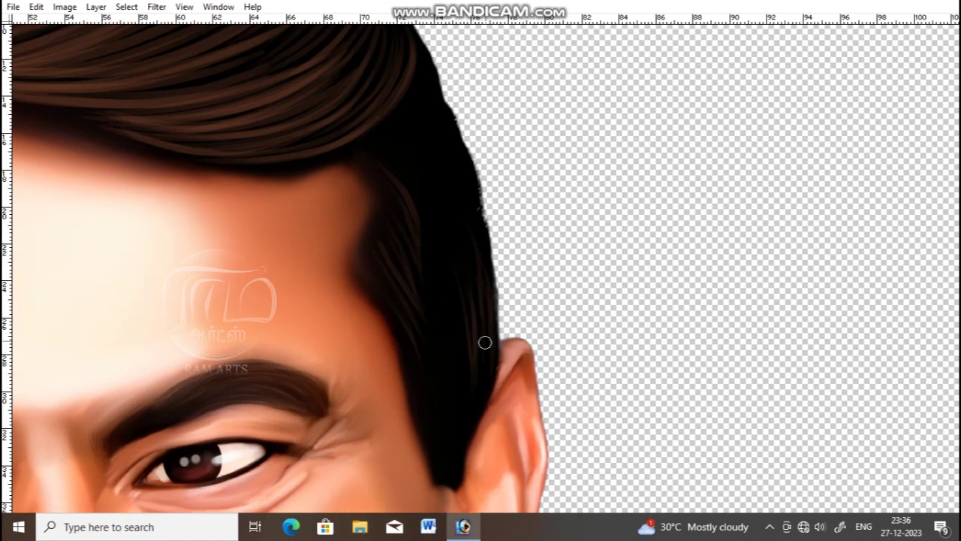
{"action": "scroll", "coordinate": [492, 308], "scroll_direction": "down", "scroll_amount": 2}
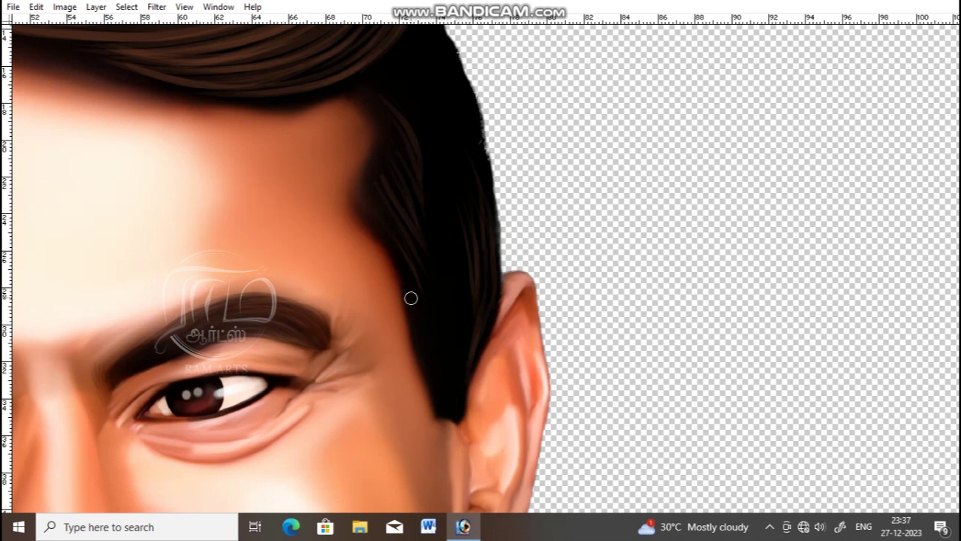
{"action": "mouse_move", "coordinate": [461, 294]}
{"action": "left_mouse_down"}
{"action": "mouse_move", "coordinate": [458, 375]}
{"action": "mouse_move", "coordinate": [429, 357]}
{"action": "left_mouse_up"}
- Fill the upper and middle parts of the right-hand side hair with brown strands running down from the fringe
{"action": "scroll", "coordinate": [440, 245], "scroll_direction": "up", "scroll_amount": 3}
{"action": "left_click_drag", "start_coordinate": [447, 214], "coordinate": [450, 347]}
{"action": "left_click_drag", "start_coordinate": [440, 146], "coordinate": [429, 270]}
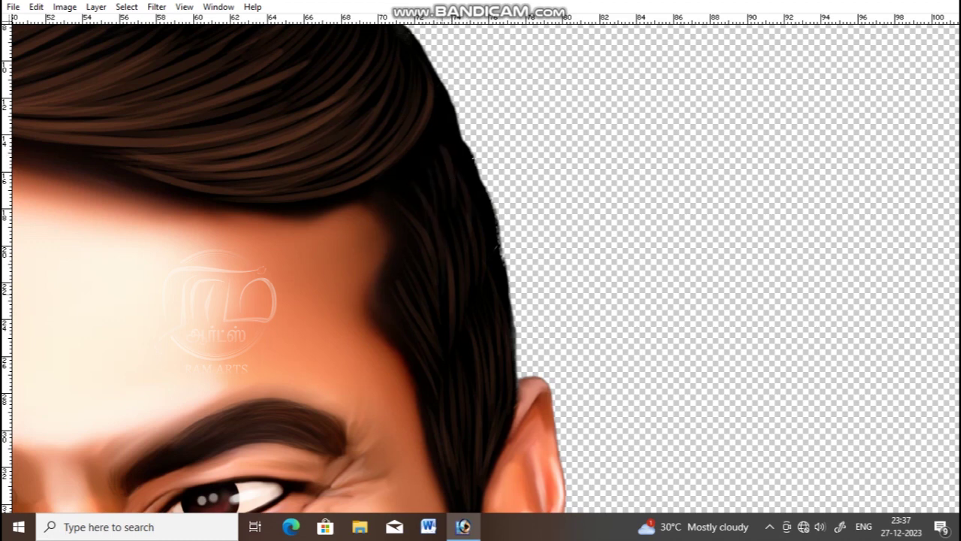
{"action": "scroll", "coordinate": [477, 205], "scroll_direction": "up", "scroll_amount": 2}
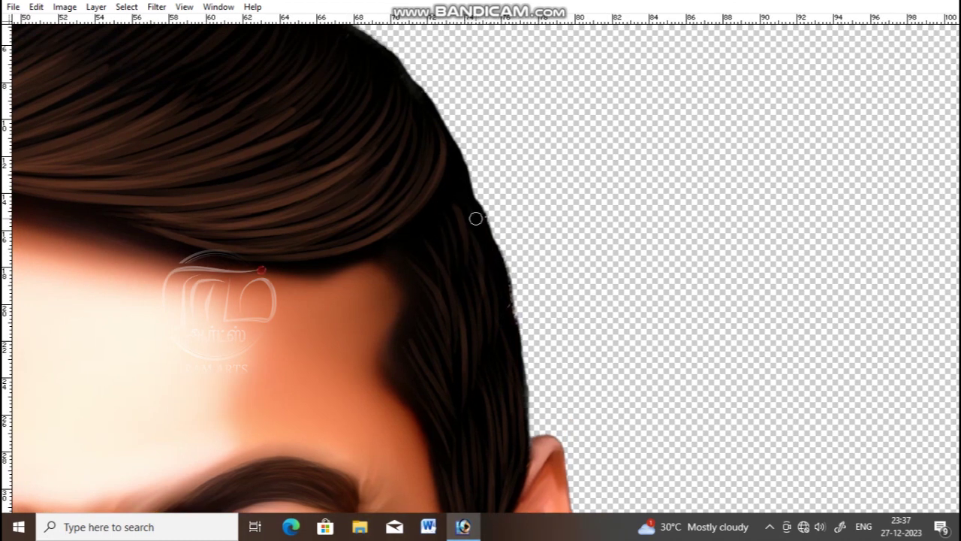
{"action": "scroll", "coordinate": [456, 196], "scroll_direction": "down", "scroll_amount": 2}
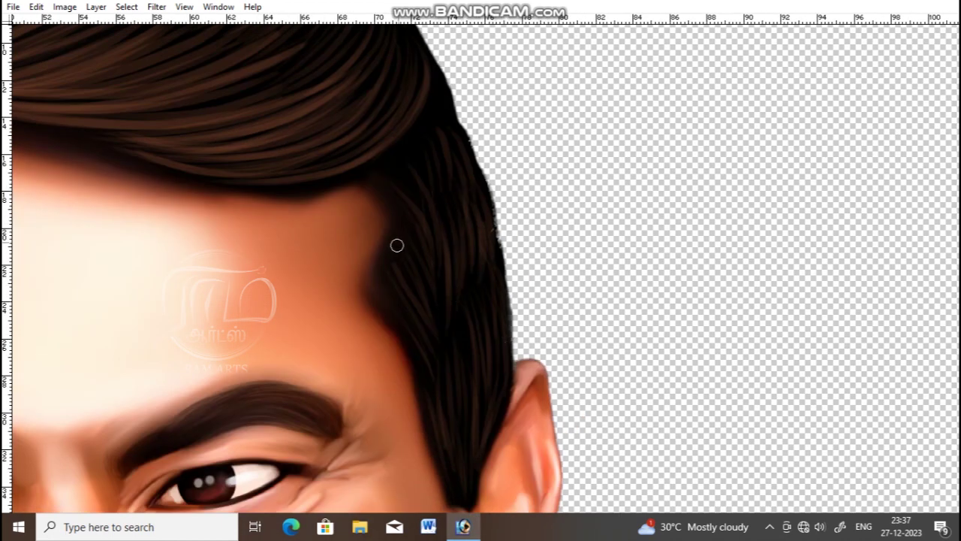
{"action": "key", "text": "ctrl+0"}
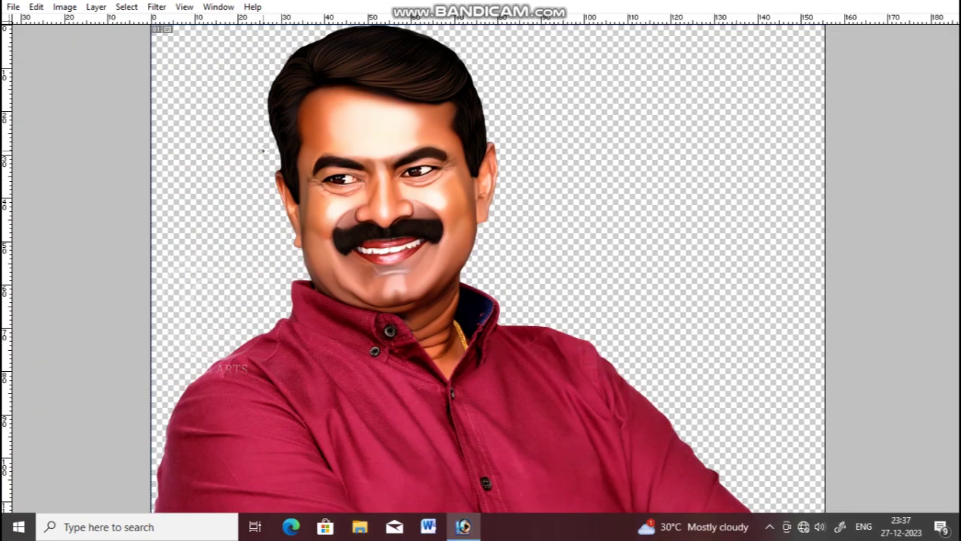
- Add a new layer above the brown strands and set the foreground colour to near-black 010100
{"action": "key", "text": "ctrl+plus"}
{"action": "key", "text": "ctrl+shift+n"}
{"action": "key", "text": "Return"}
{"action": "key", "text": "Tab"}
{"action": "left_click", "coordinate": [23, 285]}
{"action": "left_click", "coordinate": [686, 352]}
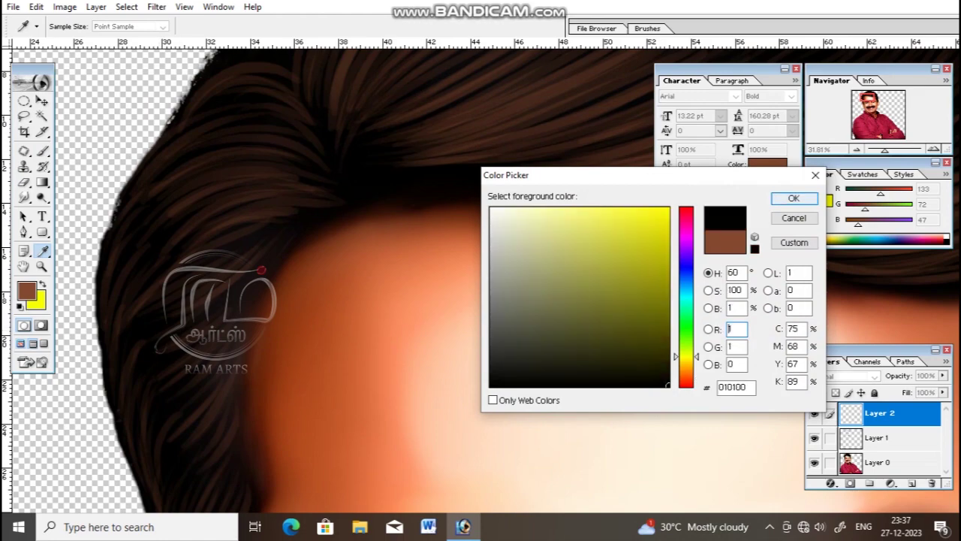
{"action": "key", "text": "Return"}
{"action": "key", "text": "Tab"}
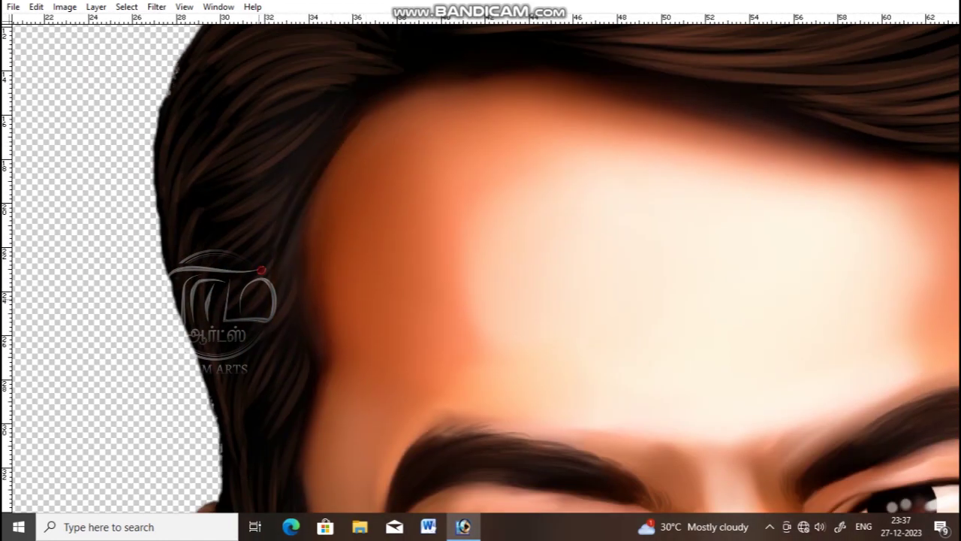
- Paint black strands along the left-hand hairline, from the temple down to the sideburn beside the ear
{"action": "scroll", "coordinate": [322, 255], "scroll_direction": "down", "scroll_amount": 2}
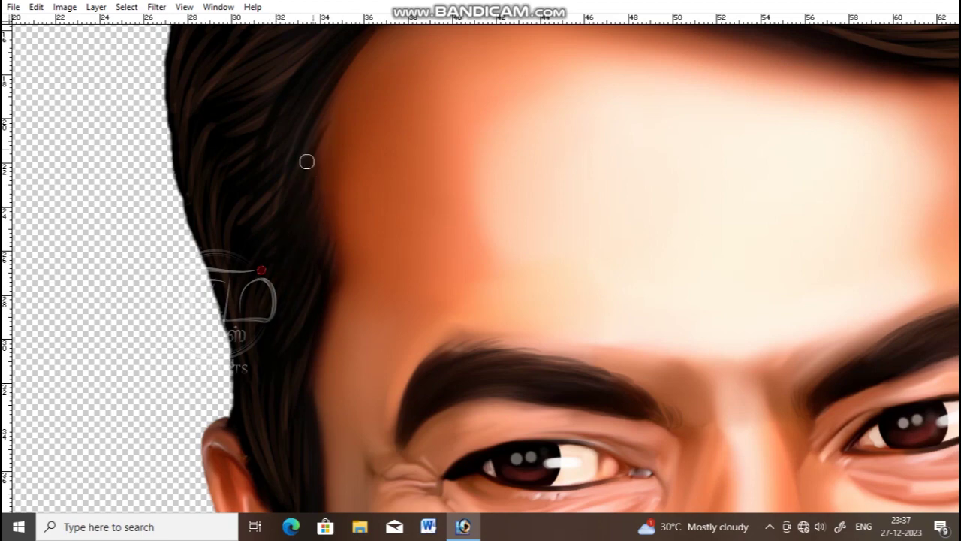
{"action": "scroll", "coordinate": [360, 161], "scroll_direction": "down", "scroll_amount": 2}
{"action": "scroll", "coordinate": [325, 247], "scroll_direction": "down", "scroll_amount": 2}
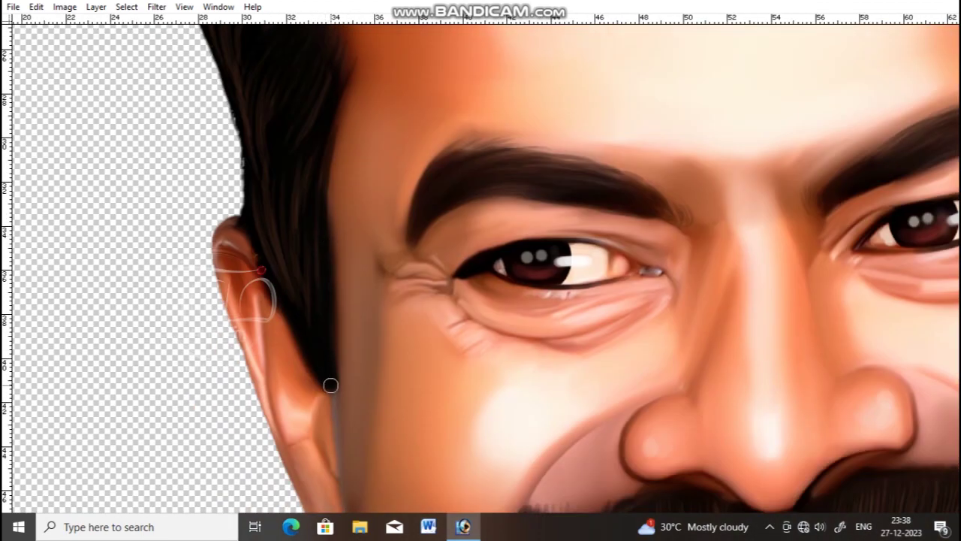
{"action": "scroll", "coordinate": [310, 337], "scroll_direction": "up", "scroll_amount": 8}
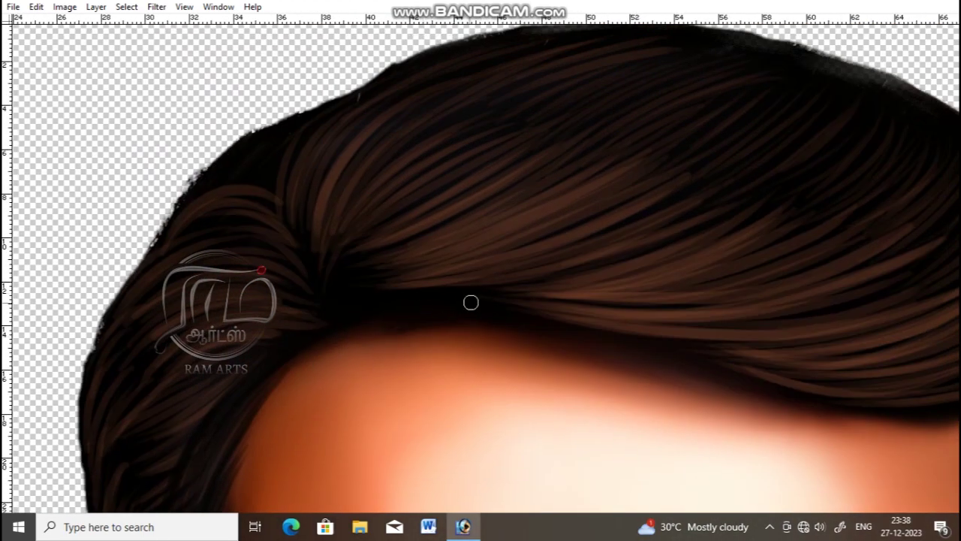
- Paint black strands along the fringe's lower edge, with a few loose ones curving over the top of the forehead
{"action": "scroll", "coordinate": [506, 328], "scroll_direction": "right", "scroll_amount": 3}
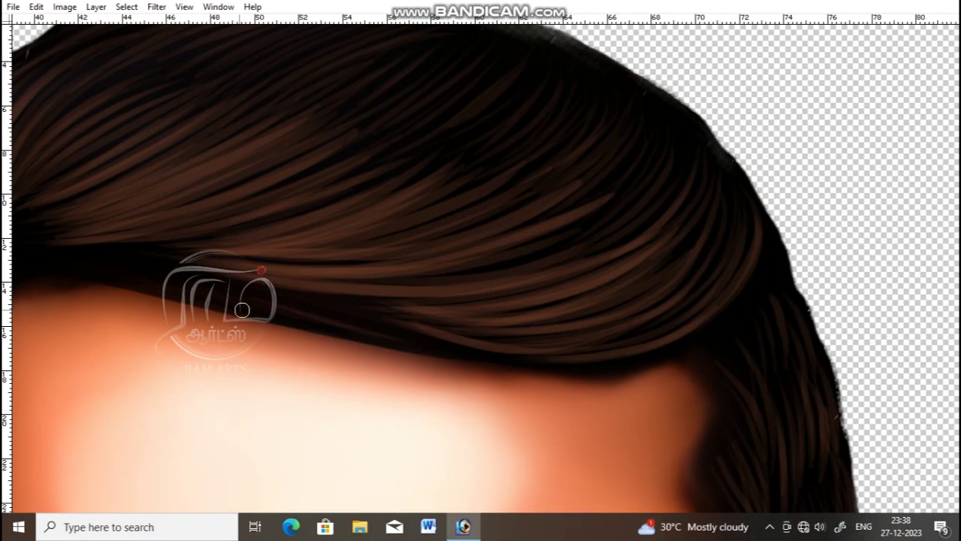
{"action": "scroll", "coordinate": [519, 307], "scroll_direction": "right", "scroll_amount": 5}
{"action": "left_click_drag", "start_coordinate": [453, 369], "coordinate": [562, 371]}
{"action": "scroll", "coordinate": [582, 369], "scroll_direction": "right", "scroll_amount": 4}
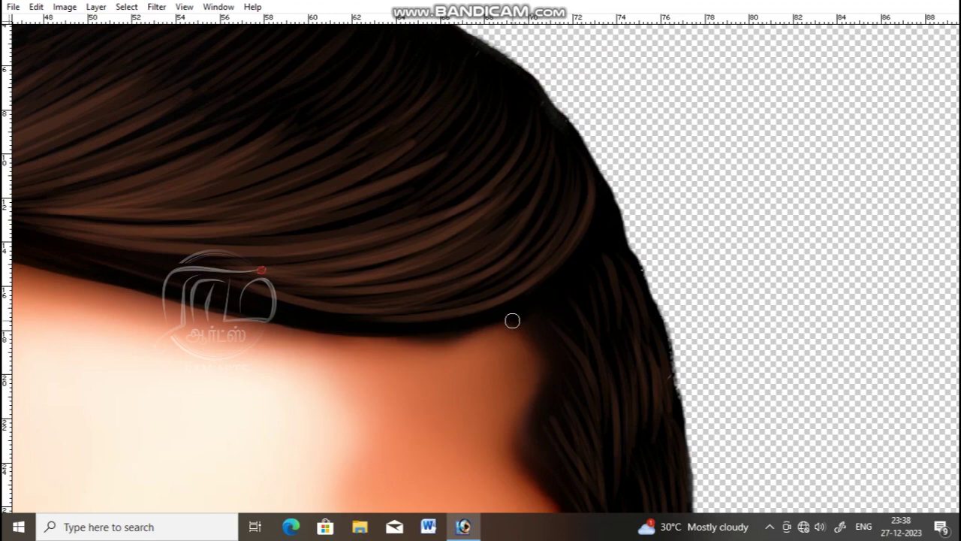
{"action": "scroll", "coordinate": [593, 251], "scroll_direction": "left", "scroll_amount": 6}
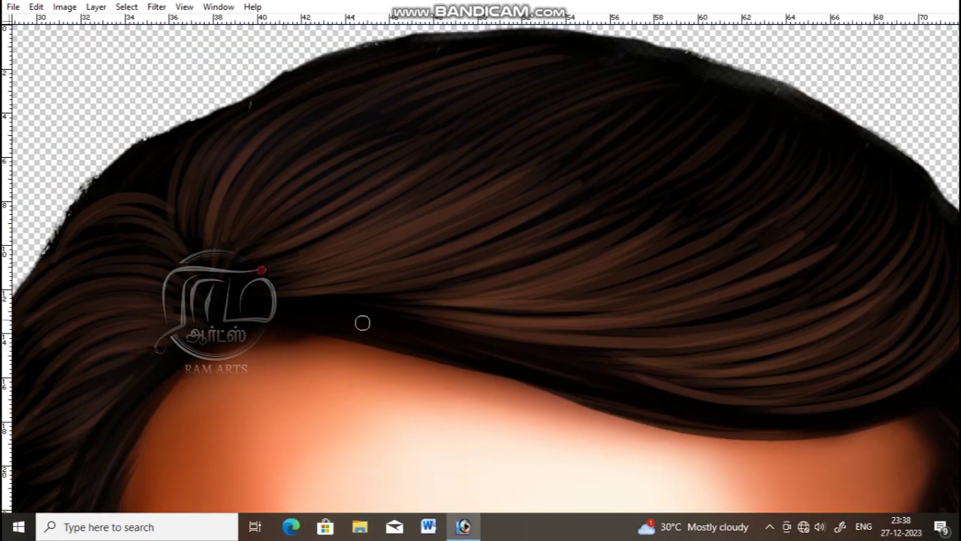
{"action": "left_click_drag", "start_coordinate": [362, 323], "coordinate": [506, 363]}
{"action": "scroll", "coordinate": [506, 362], "scroll_direction": "right", "scroll_amount": 4}
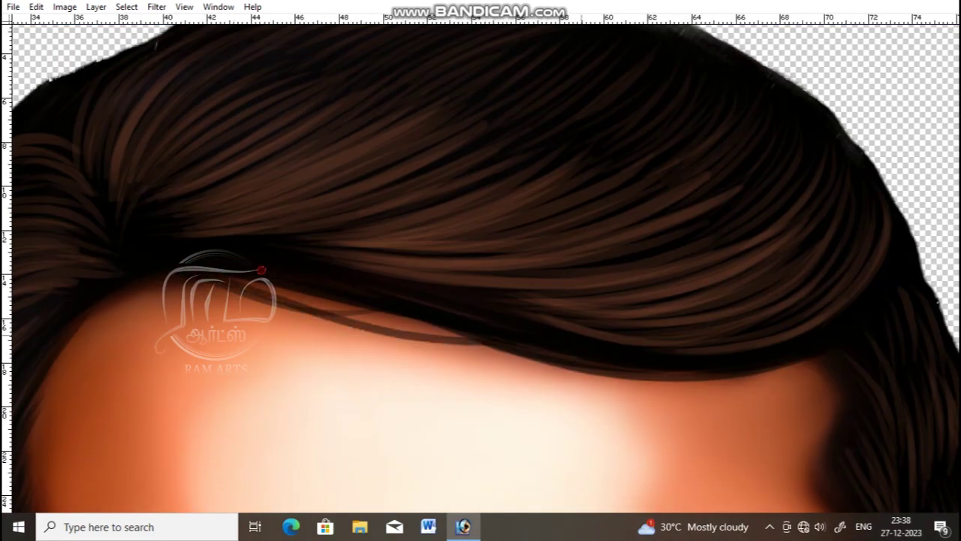
- Define the right-hand temple hairline and the sideburn tip with black brush strokes
{"action": "scroll", "coordinate": [338, 281], "scroll_direction": "right", "scroll_amount": 8}
{"action": "scroll", "coordinate": [304, 163], "scroll_direction": "down", "scroll_amount": 5}
{"action": "left_click_drag", "start_coordinate": [324, 206], "coordinate": [321, 288]}
{"action": "mouse_move", "coordinate": [350, 216]}
{"action": "left_mouse_down"}
{"action": "mouse_move", "coordinate": [312, 240]}
{"action": "mouse_move", "coordinate": [328, 184]}
{"action": "left_mouse_up"}
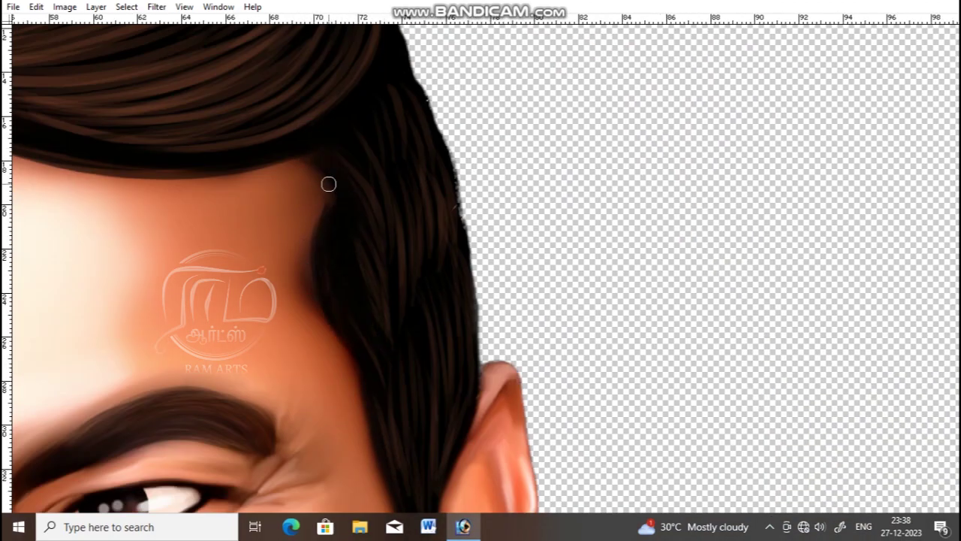
{"action": "mouse_move", "coordinate": [338, 239]}
{"action": "left_mouse_down"}
{"action": "mouse_move", "coordinate": [310, 311]}
{"action": "mouse_move", "coordinate": [325, 251]}
{"action": "left_mouse_up"}
{"action": "scroll", "coordinate": [326, 251], "scroll_direction": "down", "scroll_amount": 2}
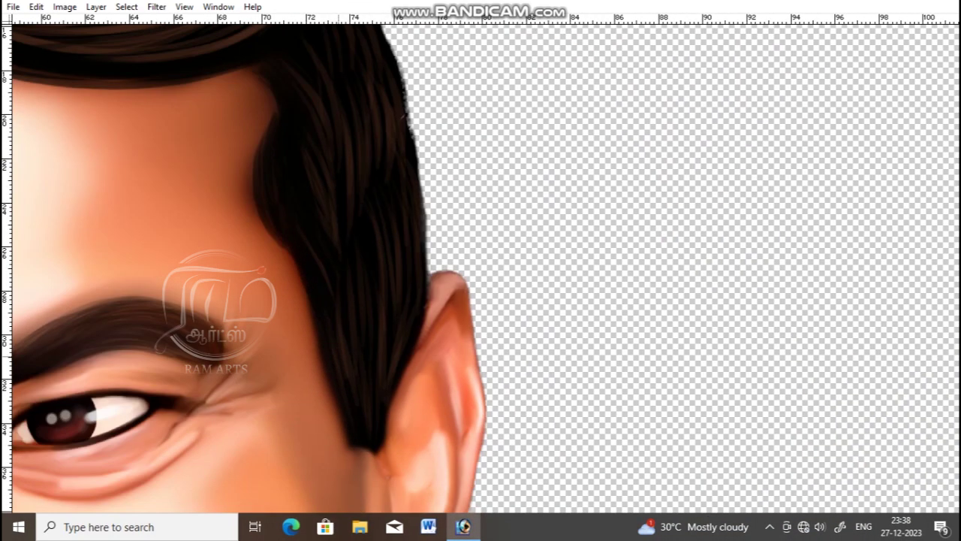
{"action": "scroll", "coordinate": [318, 285], "scroll_direction": "down", "scroll_amount": 2}
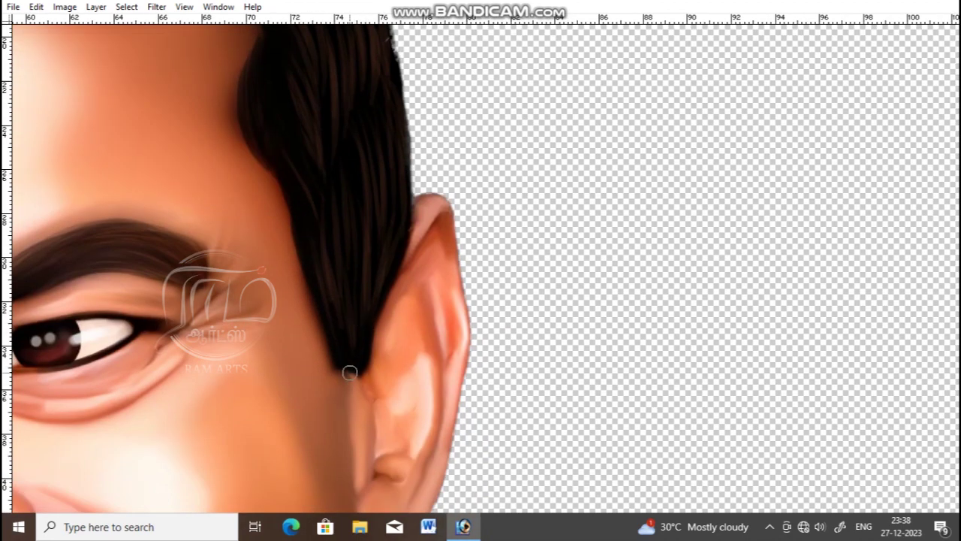
{"action": "key", "text": "ctrl+minus"}
{"action": "key", "text": "ctrl+minus"}
{"action": "key", "text": "ctrl+minus"}
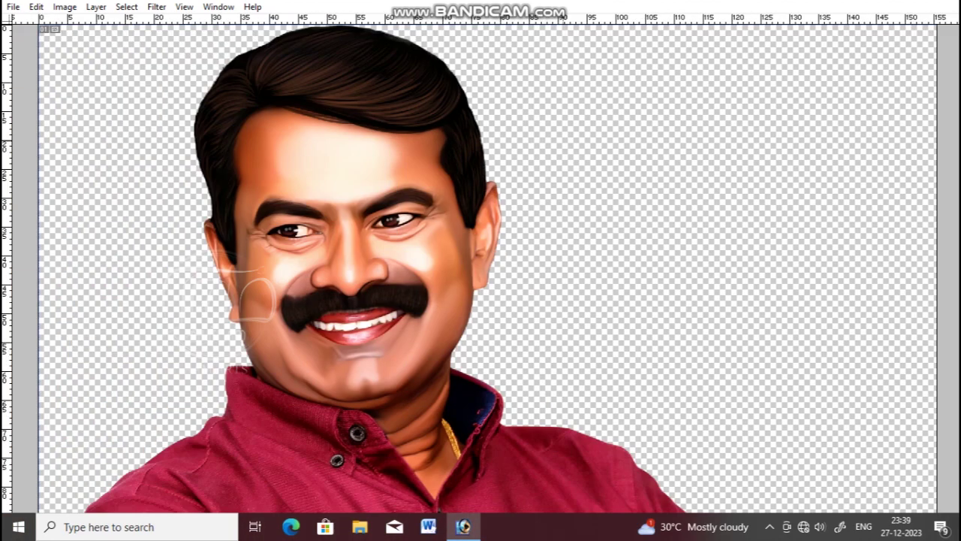
{"action": "key", "text": "ctrl+minus"}
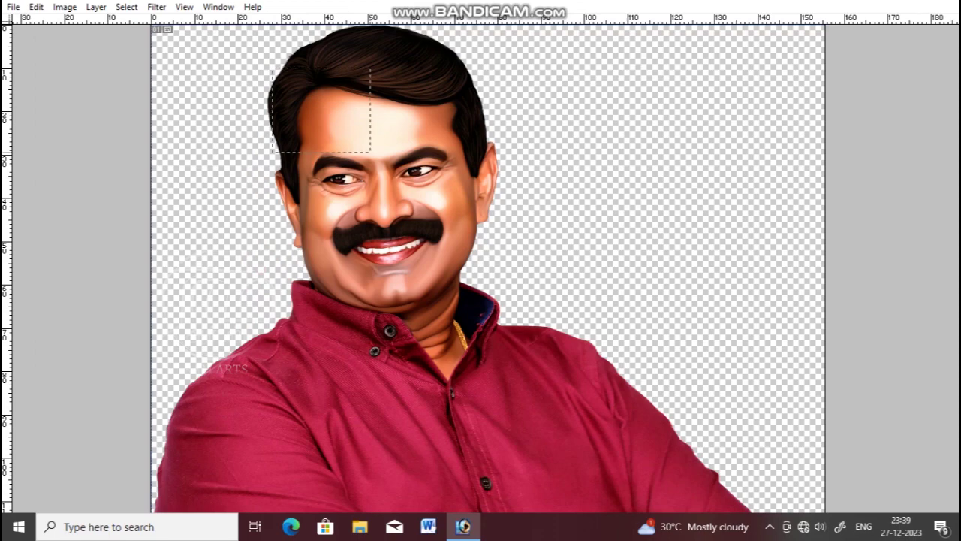
- Paint black edge strands along the upper left-hand outline of the hair on Layer 3 with a size 40 brush
{"action": "key", "text": "ctrl+plus"}
{"action": "key", "text": "ctrl+plus"}
{"action": "key", "text": "ctrl+plus"}
{"action": "key", "text": "ctrl+plus"}
{"action": "key", "text": "ctrl+plus"}
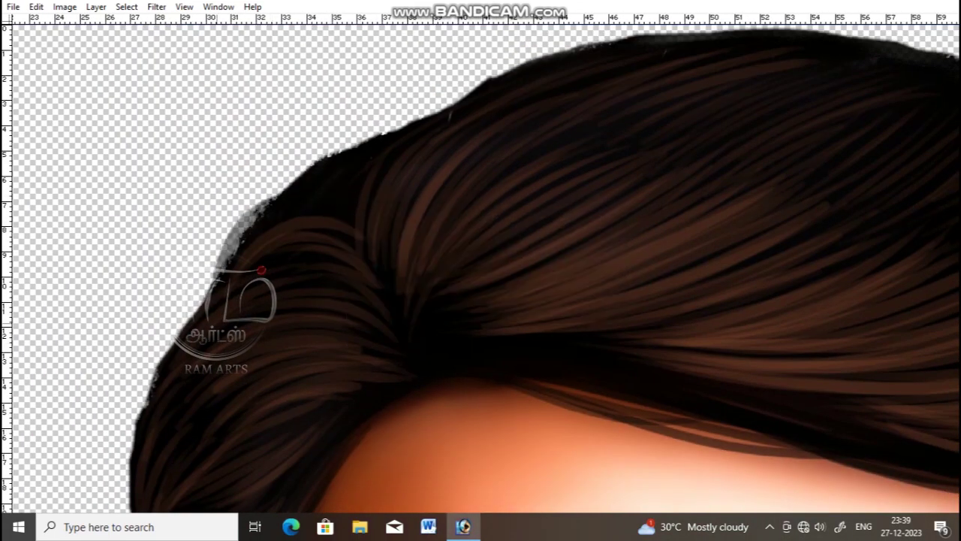
{"action": "key", "text": "Tab"}
{"action": "mouse_move", "coordinate": [327, 178]}
{"action": "left_mouse_down"}
{"action": "mouse_move", "coordinate": [308, 177]}
{"action": "mouse_move", "coordinate": [197, 312]}
{"action": "left_mouse_up"}
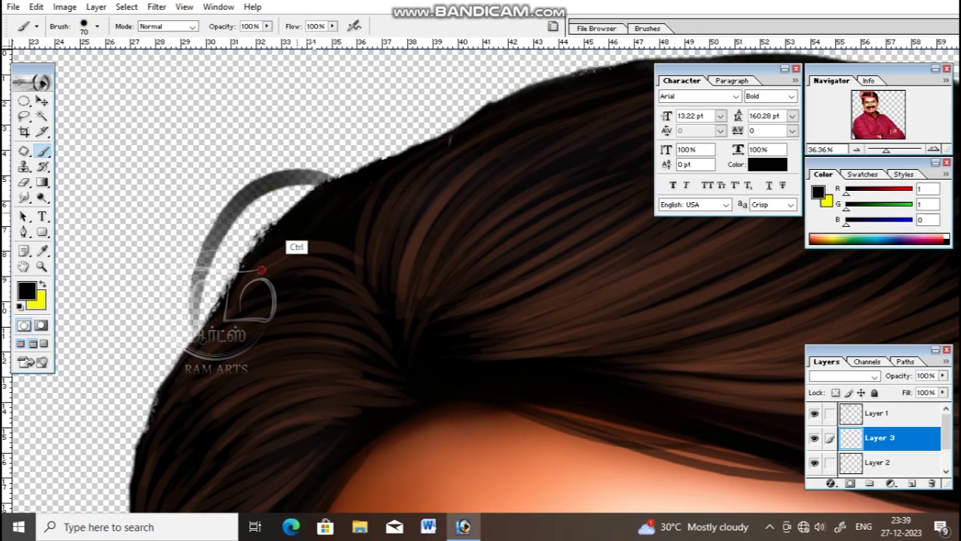
{"action": "key", "text": "ctrl+z"}
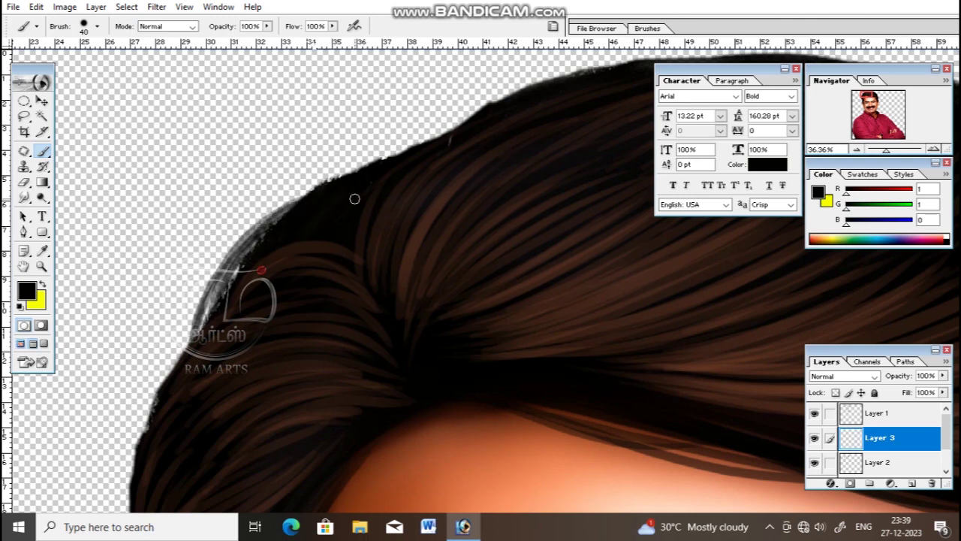
{"action": "scroll", "coordinate": [308, 227], "scroll_direction": "right", "scroll_amount": 5}
{"action": "mouse_move", "coordinate": [309, 140]}
{"action": "left_mouse_down"}
{"action": "mouse_move", "coordinate": [390, 90]}
{"action": "mouse_move", "coordinate": [263, 154]}
{"action": "mouse_move", "coordinate": [450, 71]}
{"action": "mouse_move", "coordinate": [284, 136]}
{"action": "left_mouse_up"}
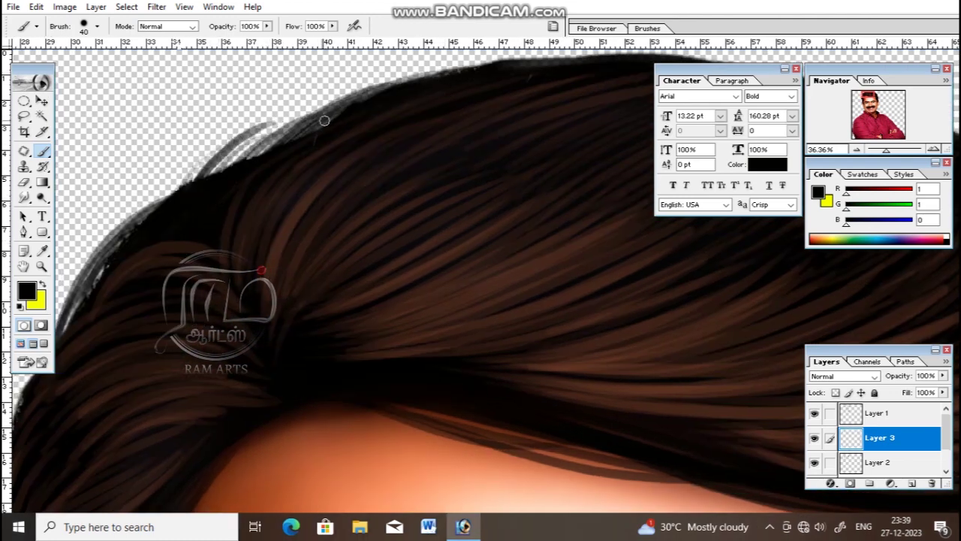
{"action": "left_click_drag", "start_coordinate": [199, 193], "coordinate": [367, 80]}
- Continue the black edge strokes around the left-hand side and across the top of the hair outline
{"action": "key", "text": "Tab"}
{"action": "mouse_move", "coordinate": [198, 370]}
{"action": "left_mouse_down"}
{"action": "mouse_move", "coordinate": [247, 183]}
{"action": "mouse_move", "coordinate": [275, 219]}
{"action": "mouse_move", "coordinate": [275, 144]}
{"action": "mouse_move", "coordinate": [278, 398]}
{"action": "mouse_move", "coordinate": [293, 466]}
{"action": "mouse_move", "coordinate": [255, 423]}
{"action": "mouse_move", "coordinate": [239, 315]}
{"action": "mouse_move", "coordinate": [242, 420]}
{"action": "left_mouse_up"}
{"action": "left_click_drag", "start_coordinate": [526, 226], "coordinate": [409, 398]}
{"action": "mouse_move", "coordinate": [849, 45]}
{"action": "left_mouse_down"}
{"action": "mouse_move", "coordinate": [607, 36]}
{"action": "mouse_move", "coordinate": [465, 63]}
{"action": "left_mouse_up"}
- Paint black edge strokes down the right-hand outline of the hair towards the ear
{"action": "mouse_move", "coordinate": [813, 63]}
{"action": "left_mouse_down"}
{"action": "mouse_move", "coordinate": [516, 63]}
{"action": "mouse_move", "coordinate": [791, 165]}
{"action": "mouse_move", "coordinate": [839, 208]}
{"action": "mouse_move", "coordinate": [617, 164]}
{"action": "mouse_move", "coordinate": [594, 112]}
{"action": "mouse_move", "coordinate": [679, 240]}
{"action": "left_mouse_up"}
{"action": "left_click_drag", "start_coordinate": [556, 84], "coordinate": [690, 262]}
{"action": "key", "text": "ctrl+alt+z"}
{"action": "left_click_drag", "start_coordinate": [558, 87], "coordinate": [701, 273]}
{"action": "mouse_move", "coordinate": [677, 236]}
{"action": "left_mouse_down"}
{"action": "mouse_move", "coordinate": [711, 336]}
{"action": "mouse_move", "coordinate": [531, 134]}
{"action": "left_mouse_up"}
{"action": "mouse_move", "coordinate": [575, 195]}
{"action": "left_mouse_down"}
{"action": "mouse_move", "coordinate": [623, 375]}
{"action": "mouse_move", "coordinate": [612, 417]}
{"action": "mouse_move", "coordinate": [537, 319]}
{"action": "left_mouse_up"}
{"action": "left_click_drag", "start_coordinate": [535, 255], "coordinate": [515, 353]}
{"action": "key", "text": "ctrl+0"}
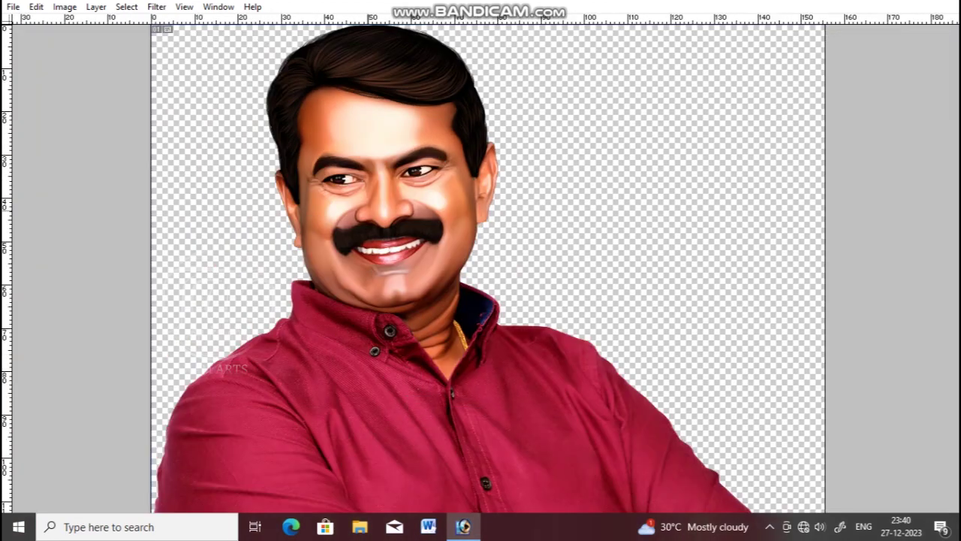
- Activate Layer 0 and make a Color Range selection of the light areas on the forehead, nose and cheeks
{"action": "scroll", "coordinate": [345, 96], "scroll_direction": "up", "scroll_amount": 5}
{"action": "right_click", "coordinate": [439, 253]}
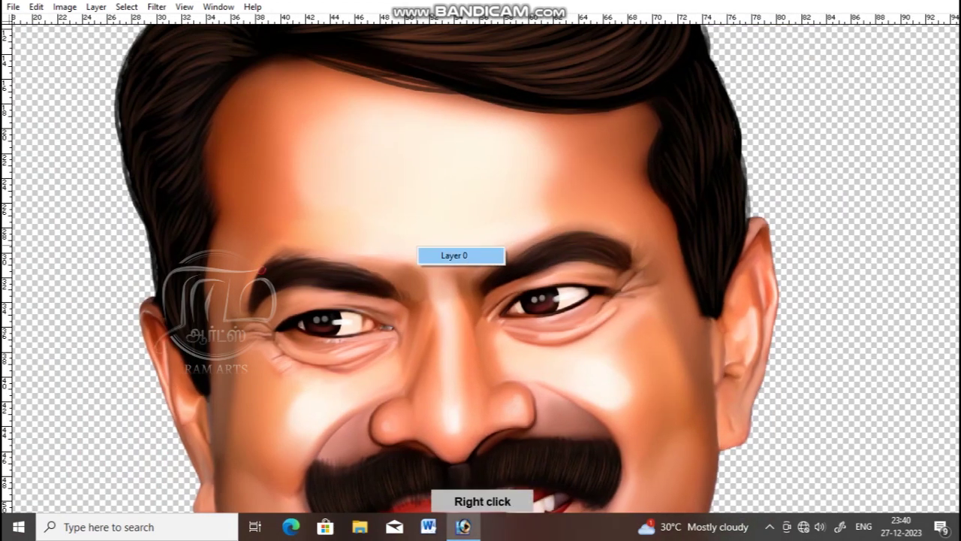
{"action": "key", "text": "alt+s"}
{"action": "key", "text": "c"}
{"action": "key", "text": "Escape"}
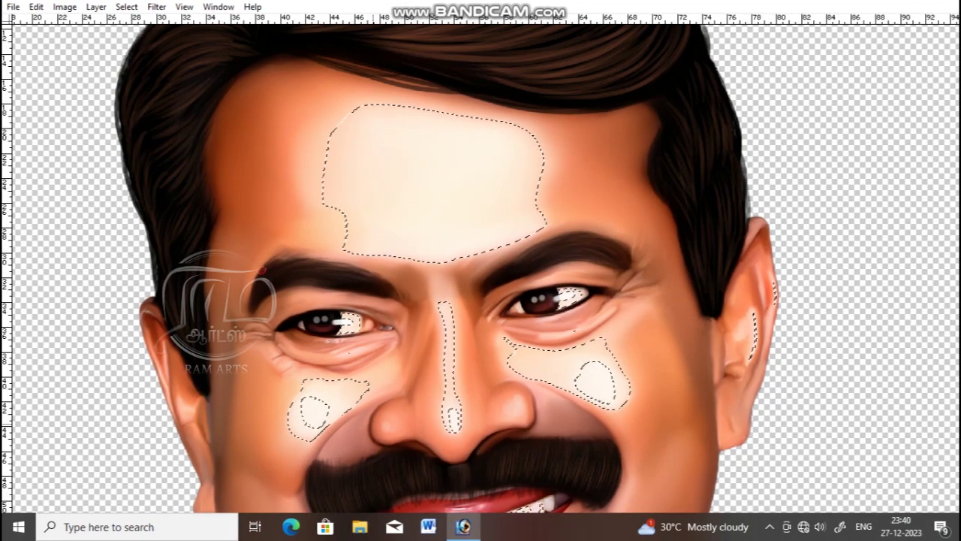
- Feather the selected light skin areas by 20 pixels, shift their colour balance towards a cooler pinkish tone, and deselect
{"action": "key", "text": "shift+F6"}
{"action": "type", "text": "25"}
{"action": "key", "text": "BackSpace"}
{"action": "type", "text": "0"}
{"action": "key", "text": "Return"}
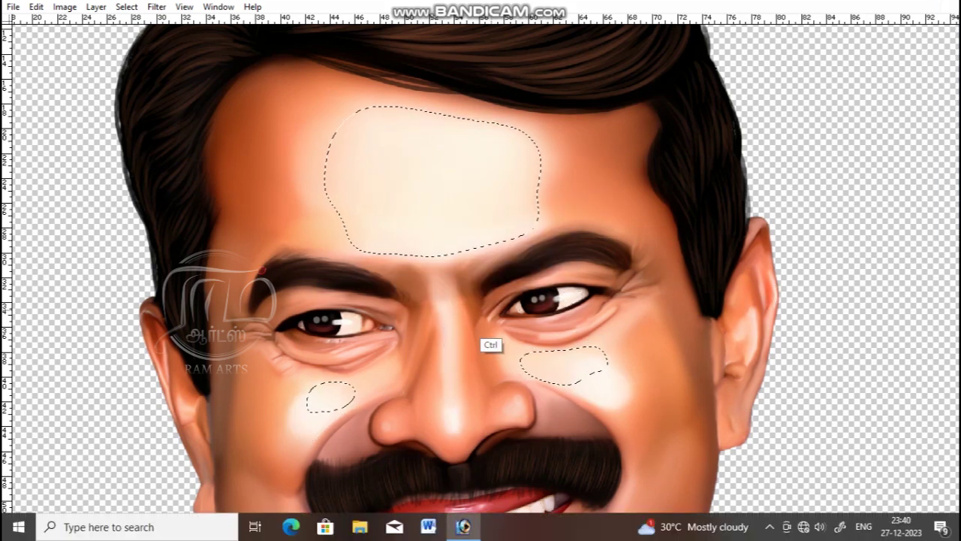
{"action": "key", "text": "ctrl+b"}
{"action": "key", "text": "Return"}
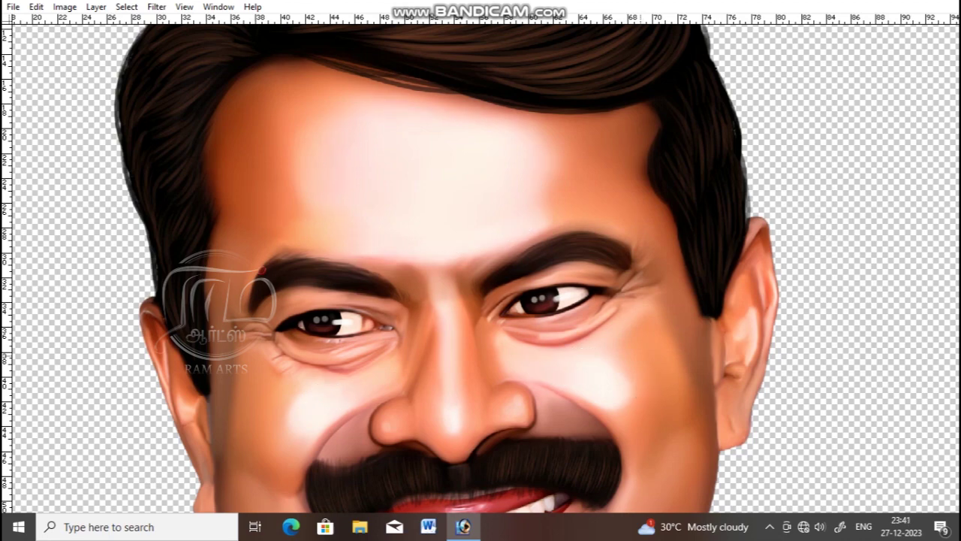
{"action": "key", "text": "ctrl+d"}
- Examine the adjusted skin highlights and the hair at several magnifications
{"action": "key", "text": "ctrl+minus"}
{"action": "key", "text": "ctrl+minus"}
{"action": "key", "text": "ctrl+plus"}
{"action": "key", "text": "ctrl+plus"}
{"action": "key", "text": "ctrl+minus"}
{"action": "key", "text": "ctrl+plus"}
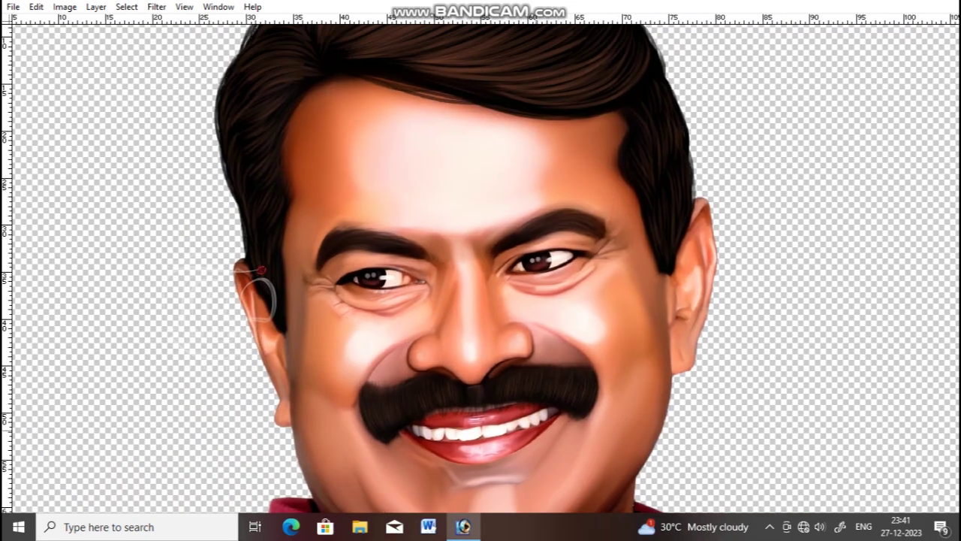
{"action": "key", "text": "ctrl+minus"}
{"action": "key", "text": "ctrl+minus"}
{"action": "key", "text": "ctrl+plus"}
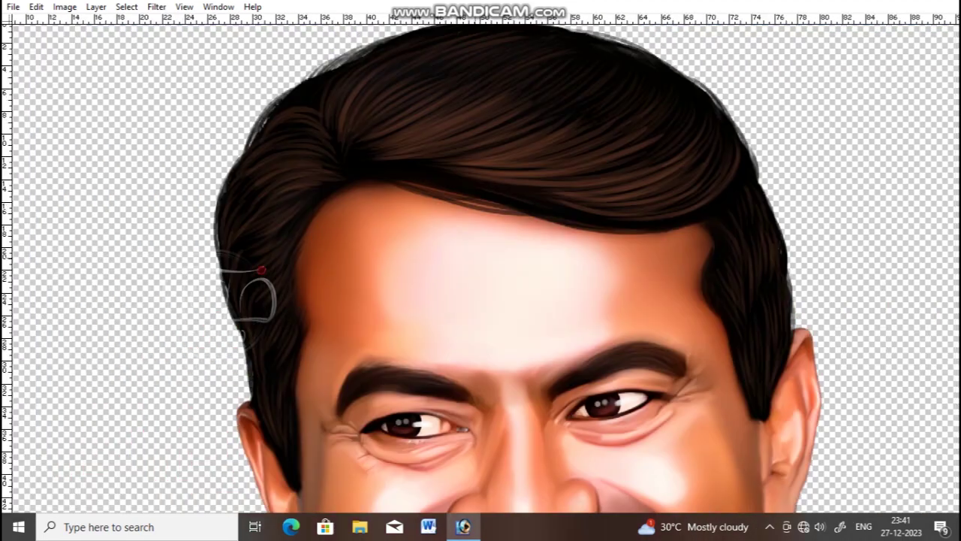
- Activate Layer 1, lock its transparent pixels, and set the brush to Overlay mode with Shape Dynamics off
{"action": "right_click", "coordinate": [498, 165]}
{"action": "key", "text": "Tab"}
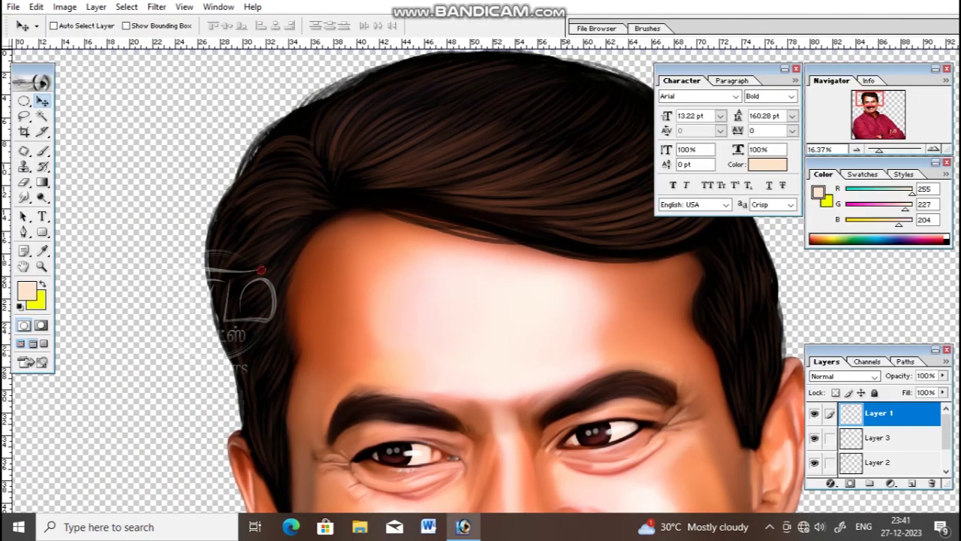
{"action": "left_click", "coordinate": [874, 375]}
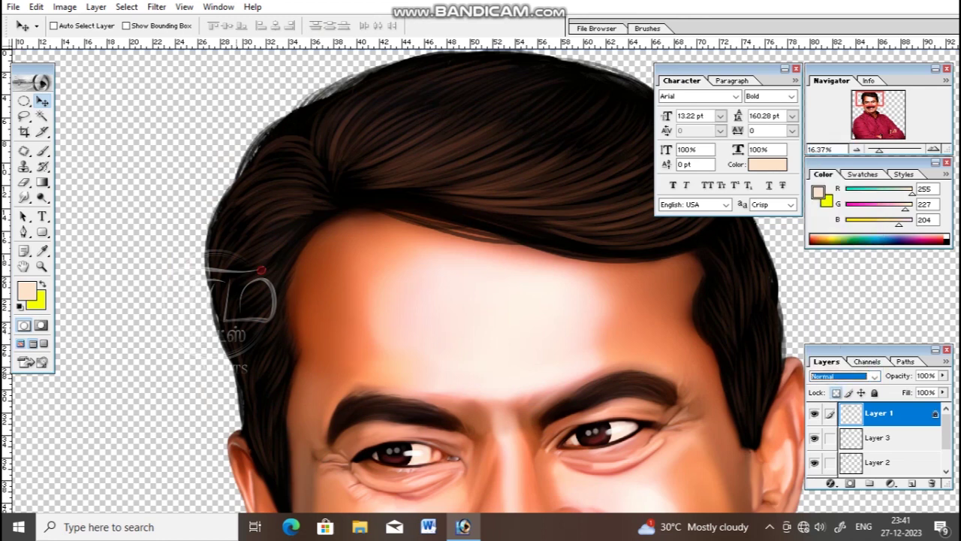
{"action": "key", "text": "b"}
{"action": "left_click", "coordinate": [166, 26]}
{"action": "left_click", "coordinate": [154, 163]}
{"action": "left_click", "coordinate": [647, 27]}
{"action": "left_click", "coordinate": [639, 75]}
{"action": "left_click", "coordinate": [660, 62]}
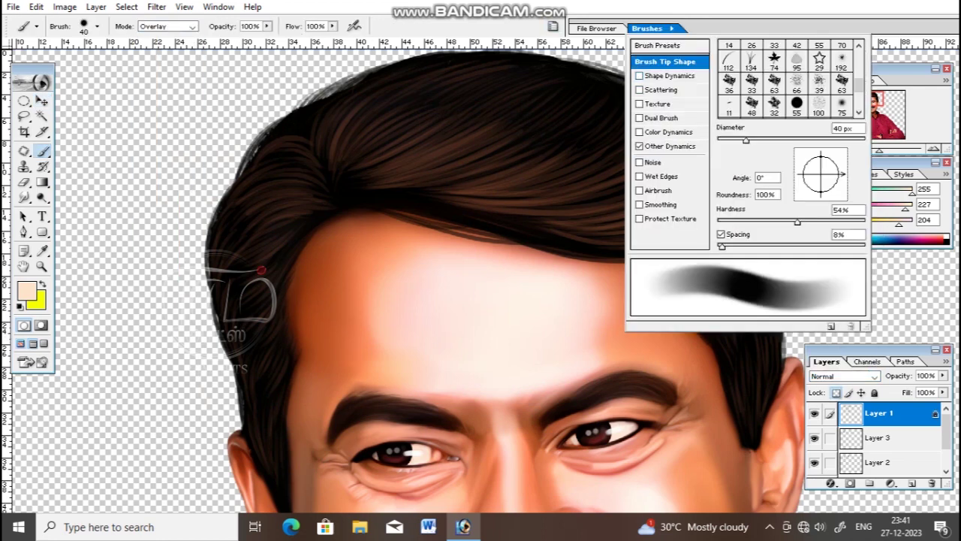
{"action": "left_click", "coordinate": [343, 150]}
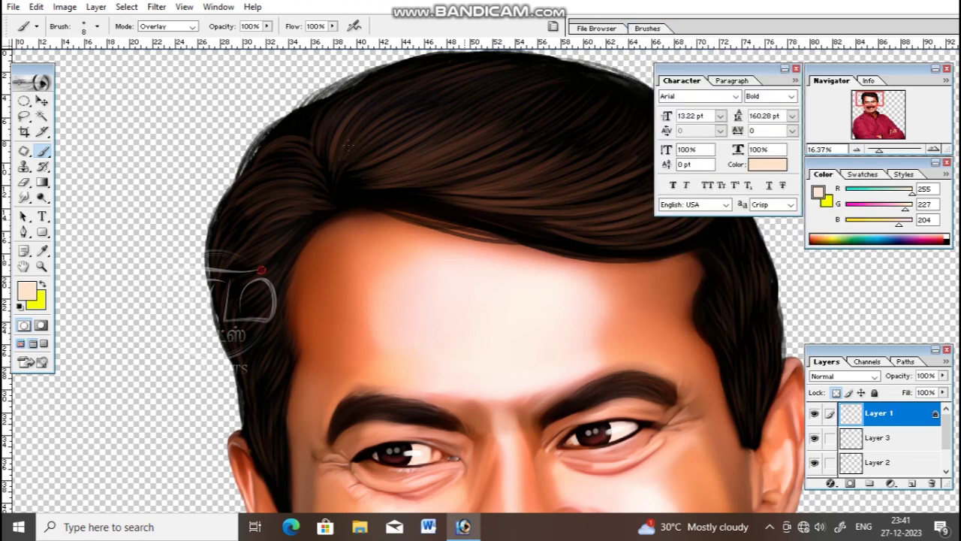
- Brighten the brown hair strands on Layer 1 with light peach Overlay strokes using a size 200 brush
{"action": "left_click_drag", "start_coordinate": [322, 118], "coordinate": [630, 199]}
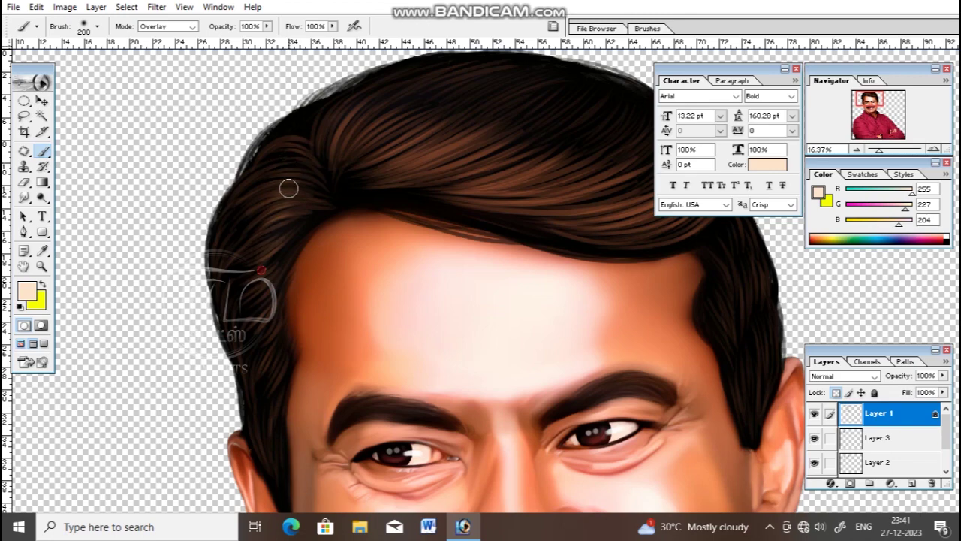
{"action": "scroll", "coordinate": [285, 178], "scroll_direction": "right", "scroll_amount": 4}
{"action": "key", "text": "bracketleft"}
{"action": "key", "text": "ctrl+minus"}
{"action": "key", "text": "ctrl+minus"}
{"action": "key", "text": "ctrl+minus"}
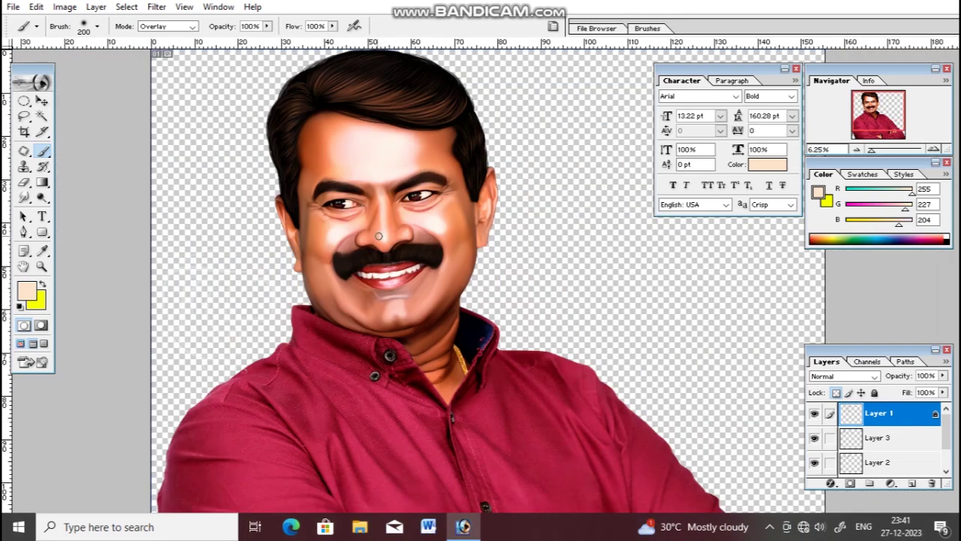
- Examine the face and hair up close and in the full portrait without the palettes
{"action": "key", "text": "z"}
{"action": "left_click_drag", "start_coordinate": [277, 139], "coordinate": [488, 271]}
{"action": "key", "text": "b"}
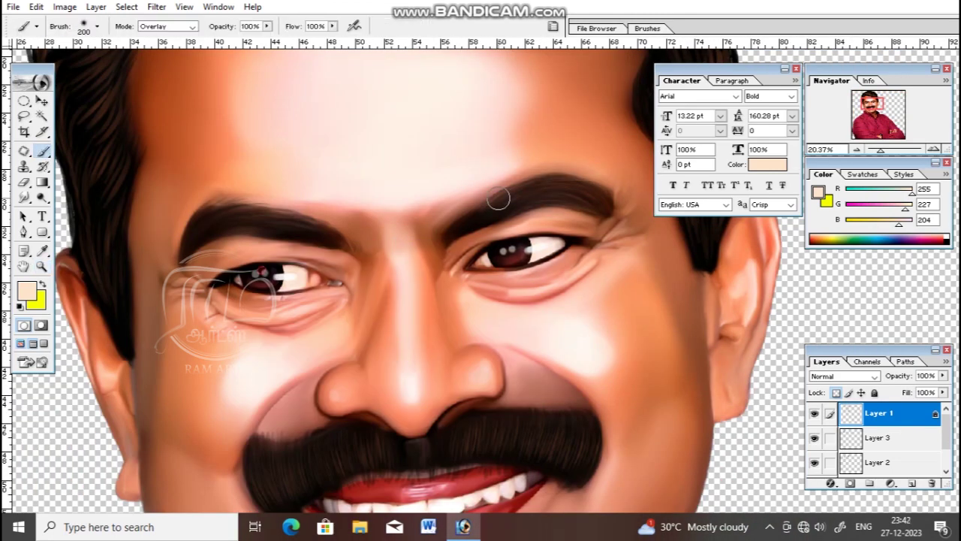
{"action": "key", "text": "ctrl+minus"}
{"action": "key", "text": "ctrl+minus"}
{"action": "key", "text": "ctrl+minus"}
{"action": "key", "text": "ctrl+minus"}
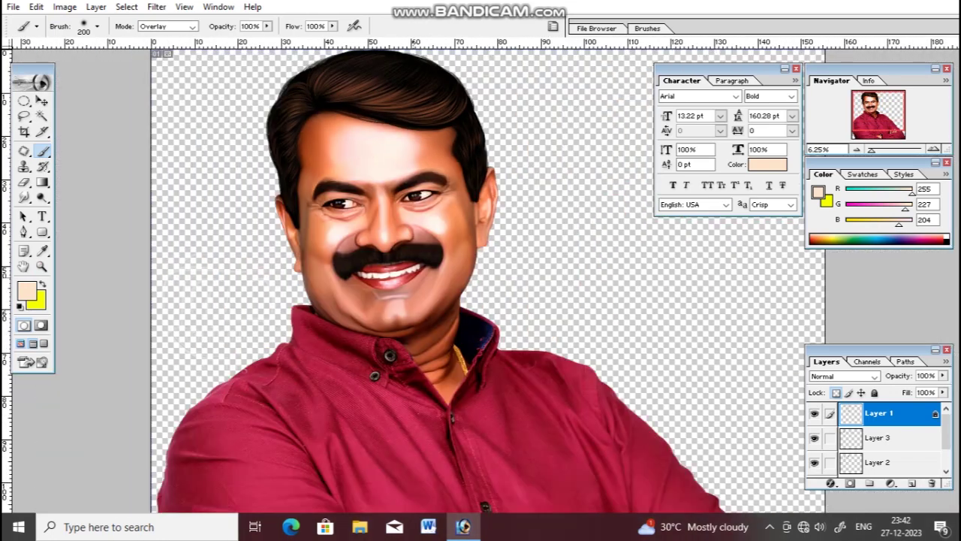
{"action": "key", "text": "z"}
{"action": "left_click_drag", "start_coordinate": [314, 116], "coordinate": [535, 313]}
{"action": "key", "text": "b"}
{"action": "key", "text": "Tab"}
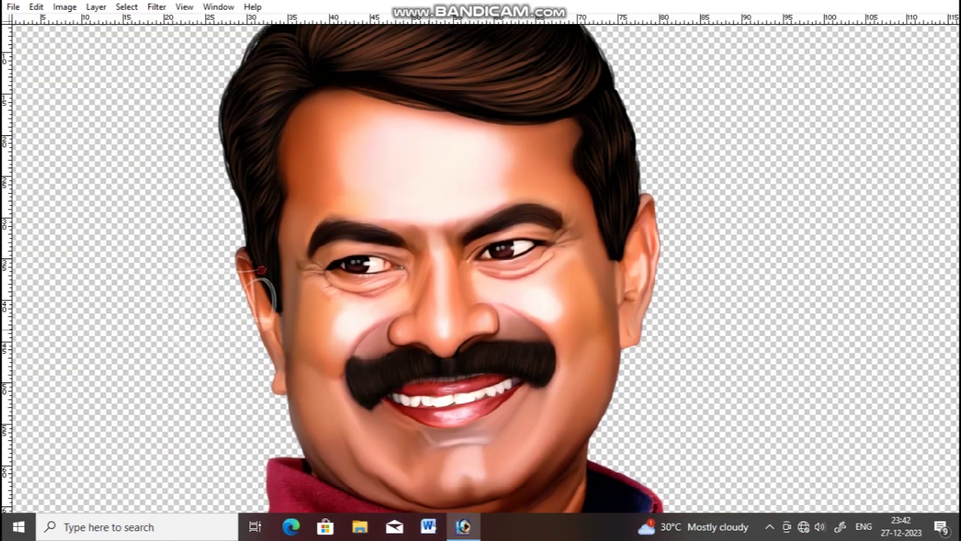
{"action": "key", "text": "f"}
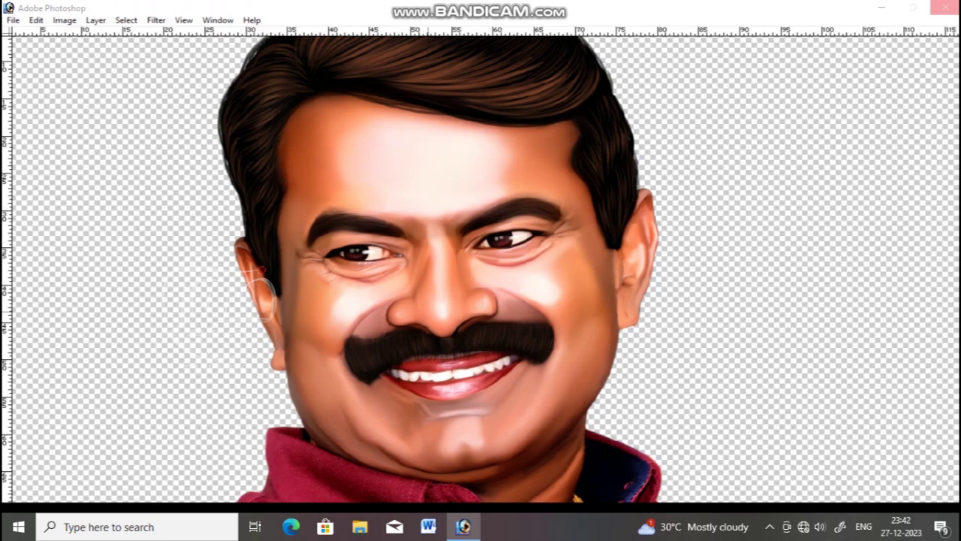
{"action": "key", "text": "f"}
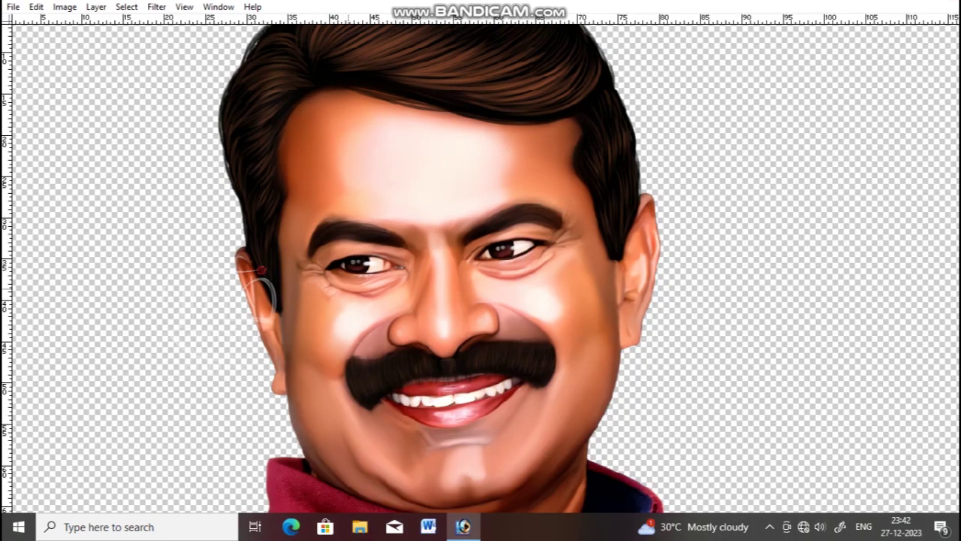
{"action": "key", "text": "ctrl+minus"}
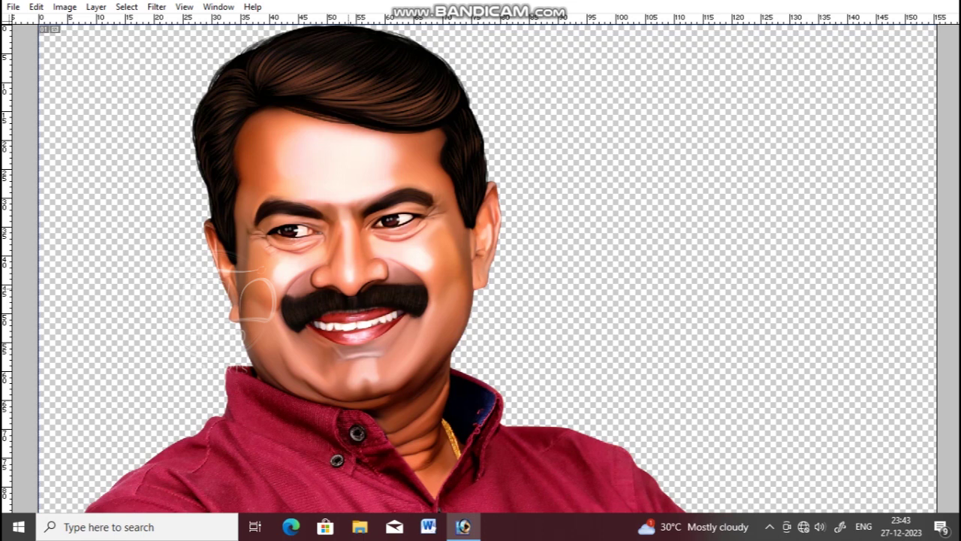
{"action": "key", "text": "ctrl+z"}
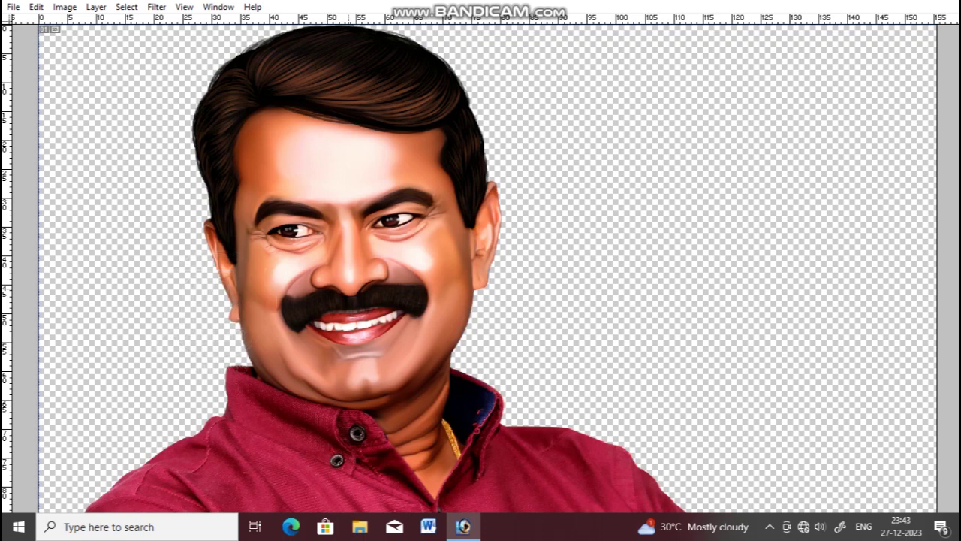